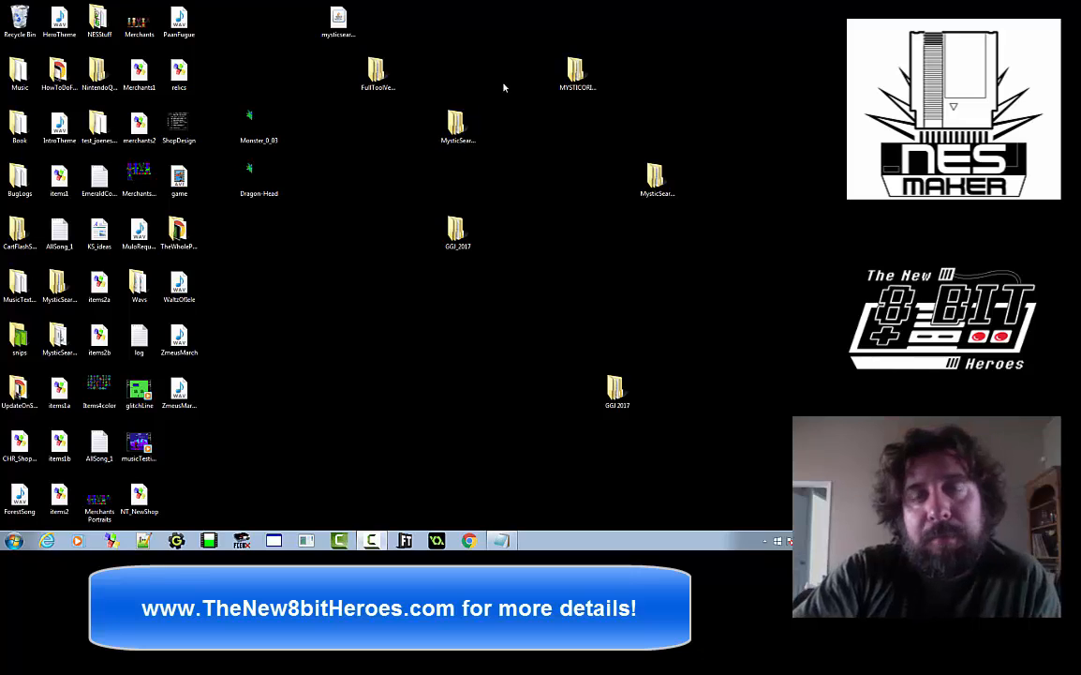
Launch MysticSearchesTool from the 040117_DaysHours_MYSTICORIGINSFINAL folder inside the desktop's GGJ_2017 folder
{"action": "double_click", "coordinate": [463, 228]}
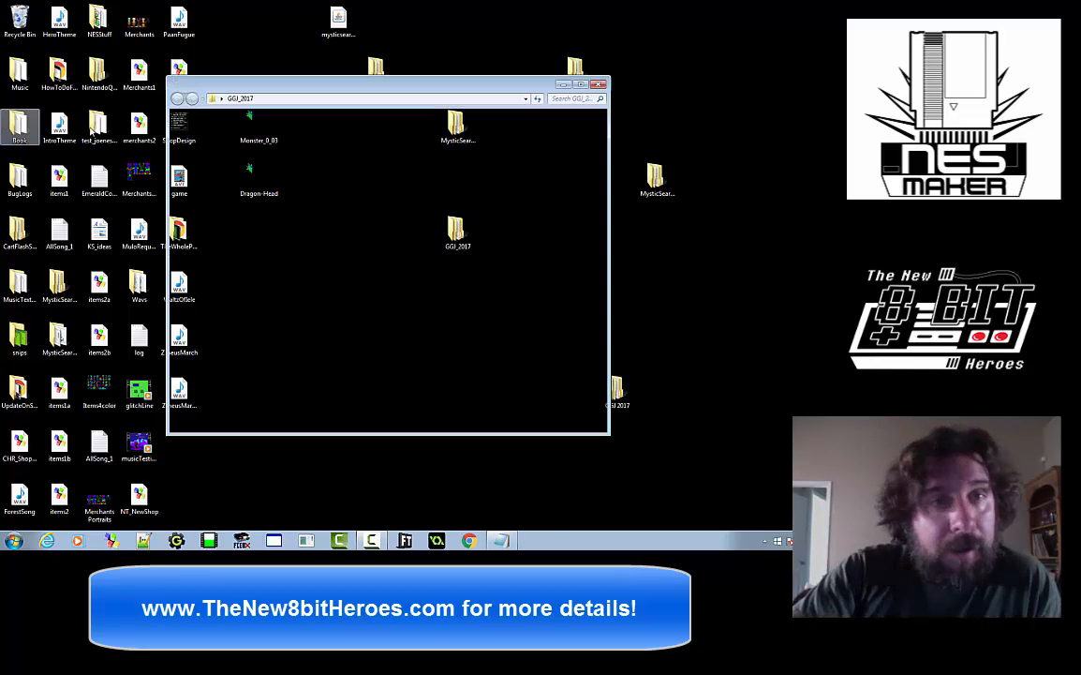
{"action": "left_click_drag", "start_coordinate": [333, 88], "coordinate": [215, 60]}
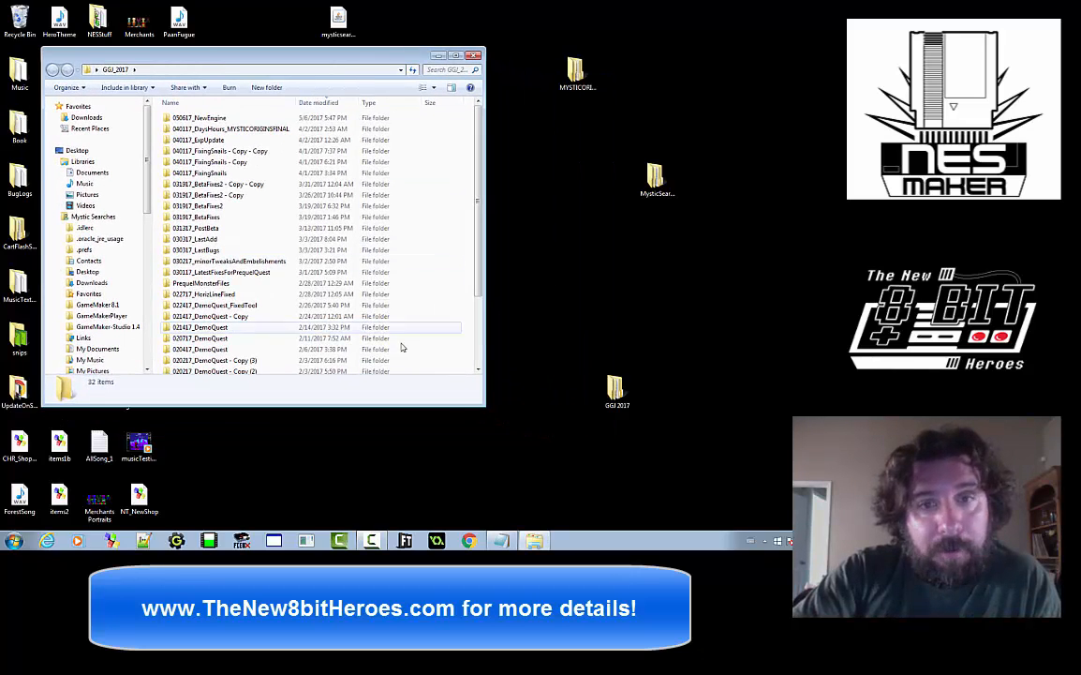
{"action": "left_click_drag", "start_coordinate": [486, 406], "coordinate": [657, 470]}
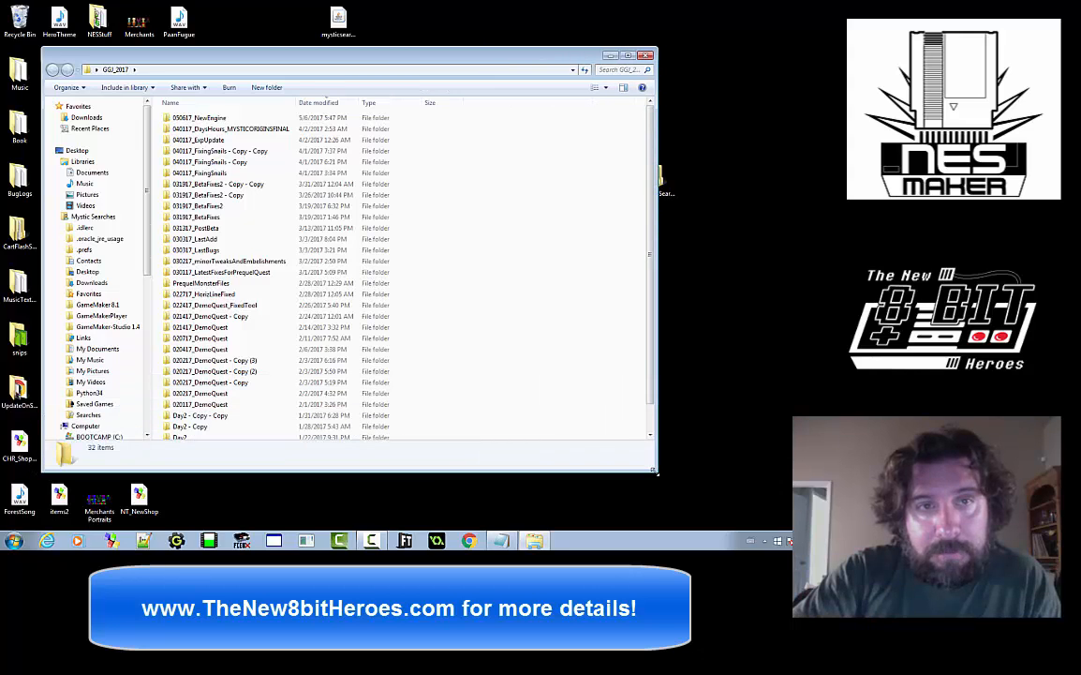
{"action": "left_click", "coordinate": [217, 130]}
{"action": "double_click", "coordinate": [219, 131]}
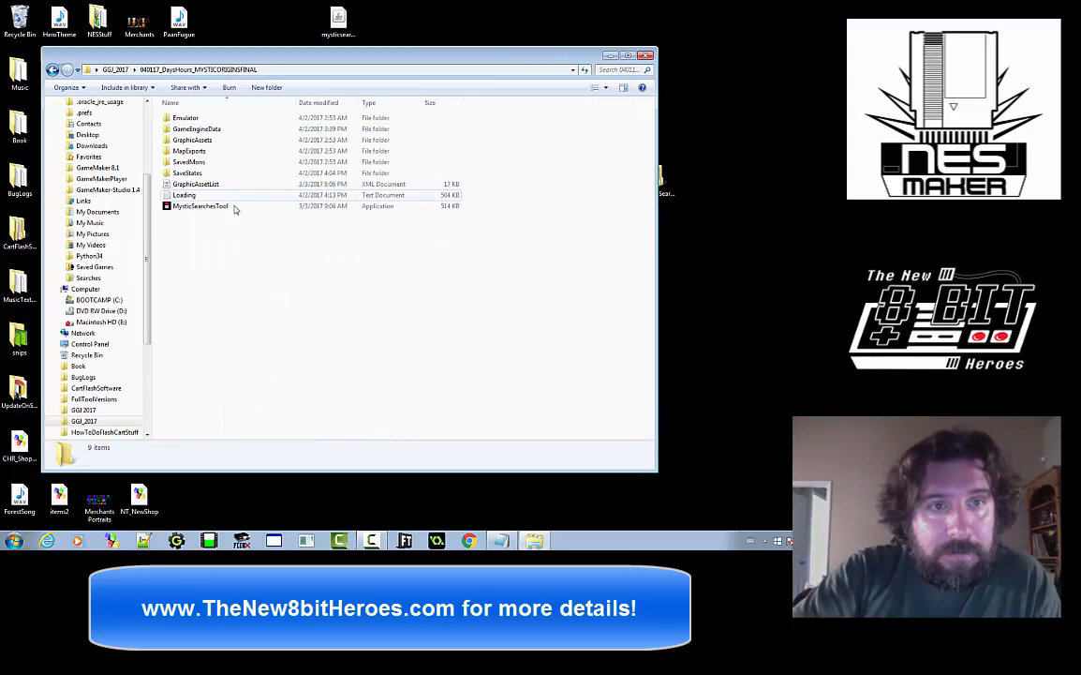
{"action": "double_click", "coordinate": [221, 206]}
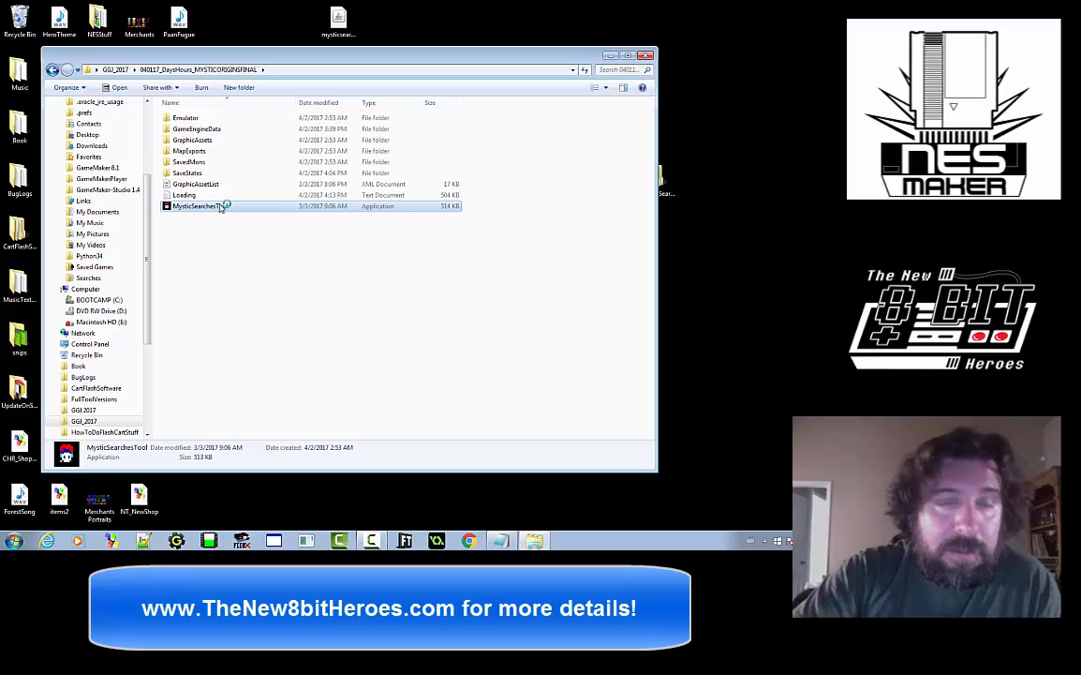
Load the project 7_playable4.MST from the SaveStates folder of GGJ_2017's 040117_DaysHours_MYSTICORIGINSFINAL
{"action": "left_click", "coordinate": [95, 102]}
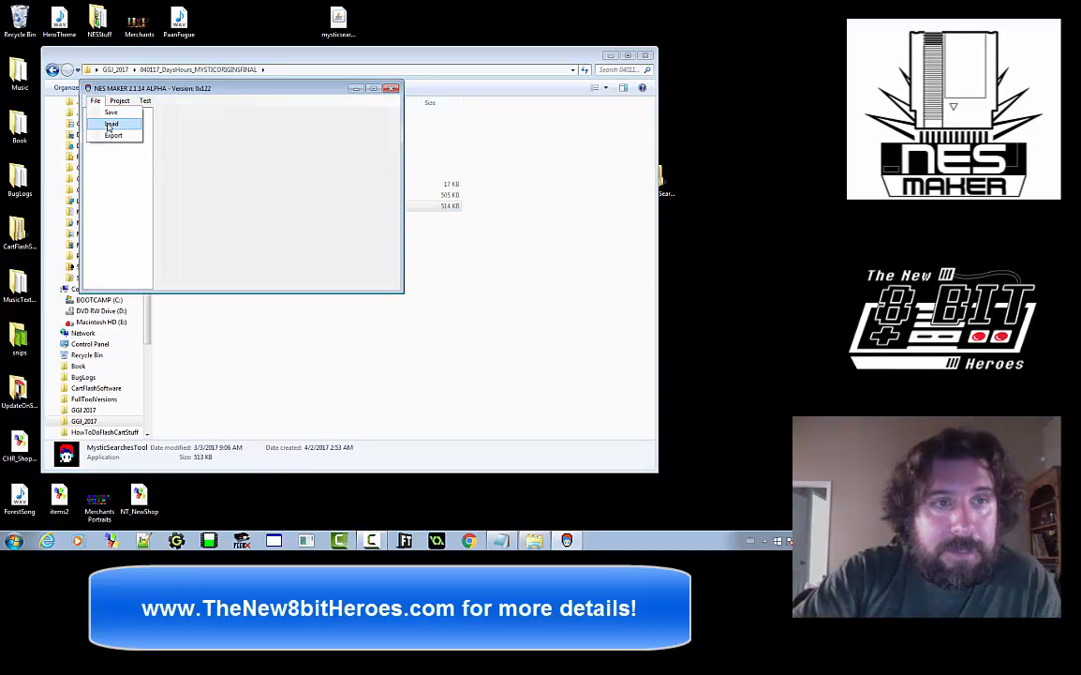
{"action": "left_click", "coordinate": [110, 123]}
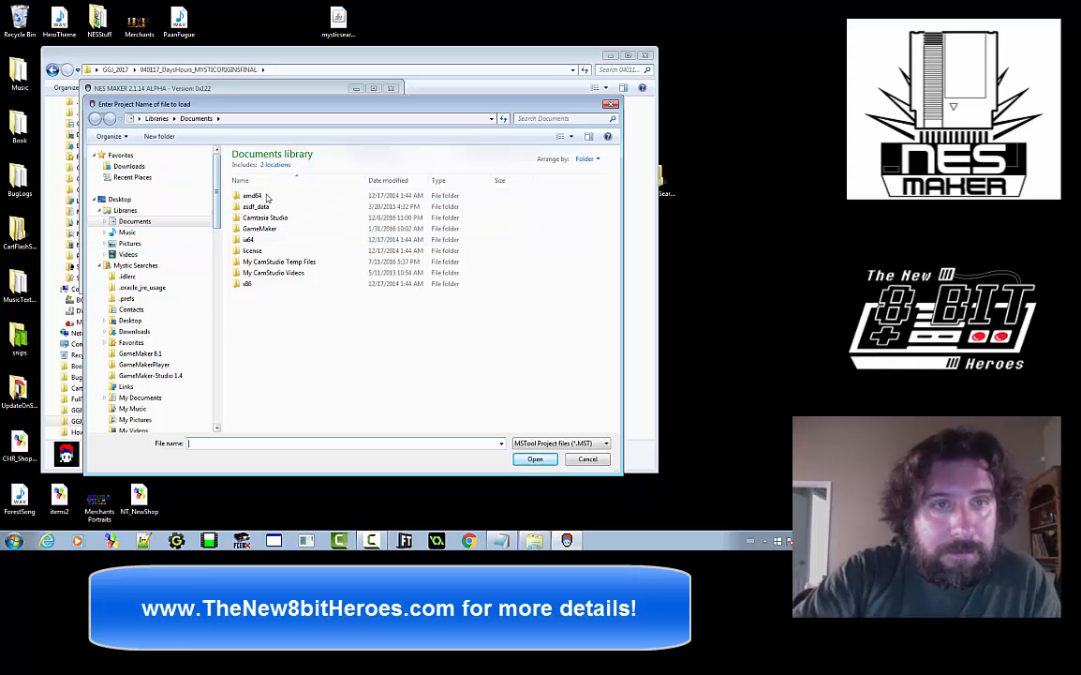
{"action": "left_click", "coordinate": [130, 321]}
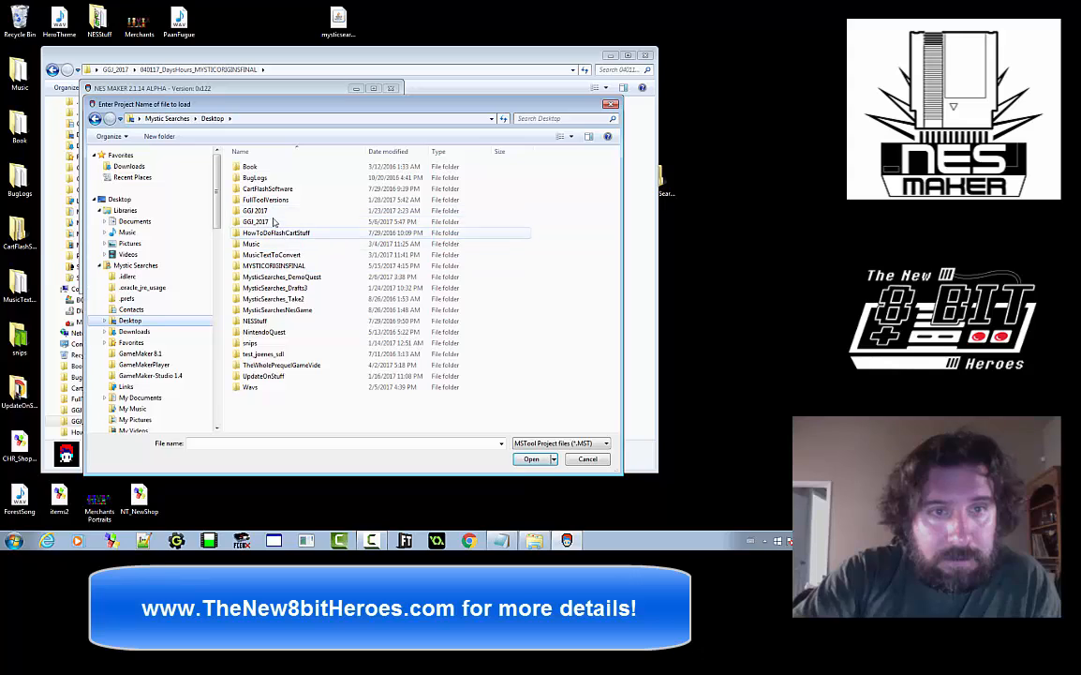
{"action": "double_click", "coordinate": [267, 222]}
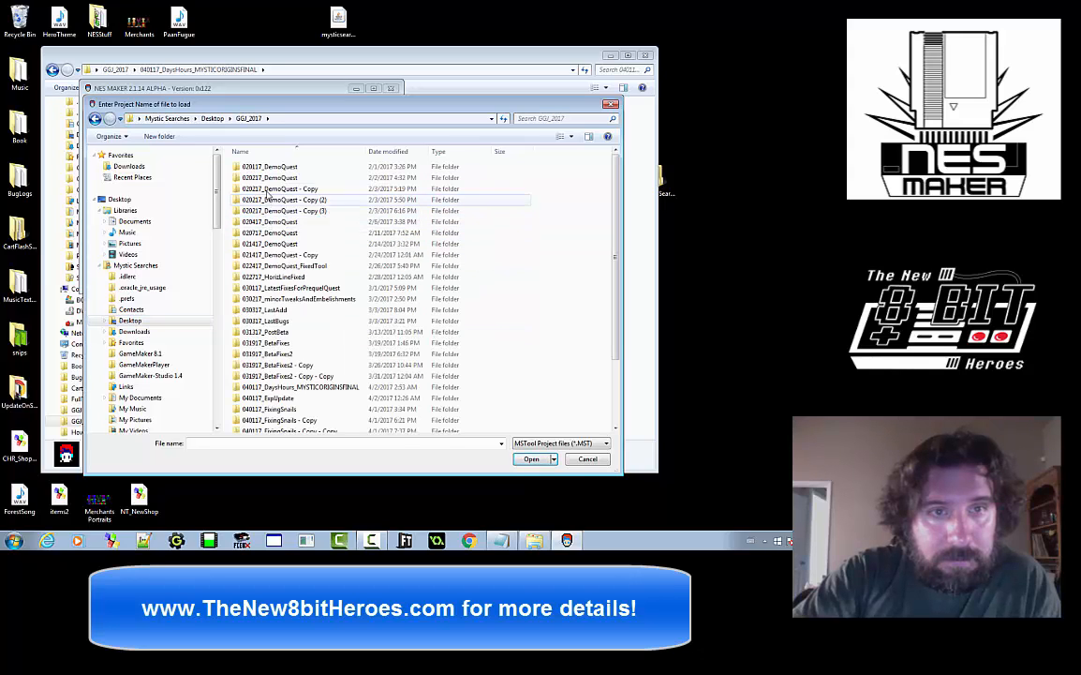
{"action": "left_click", "coordinate": [400, 158]}
{"action": "double_click", "coordinate": [281, 177]}
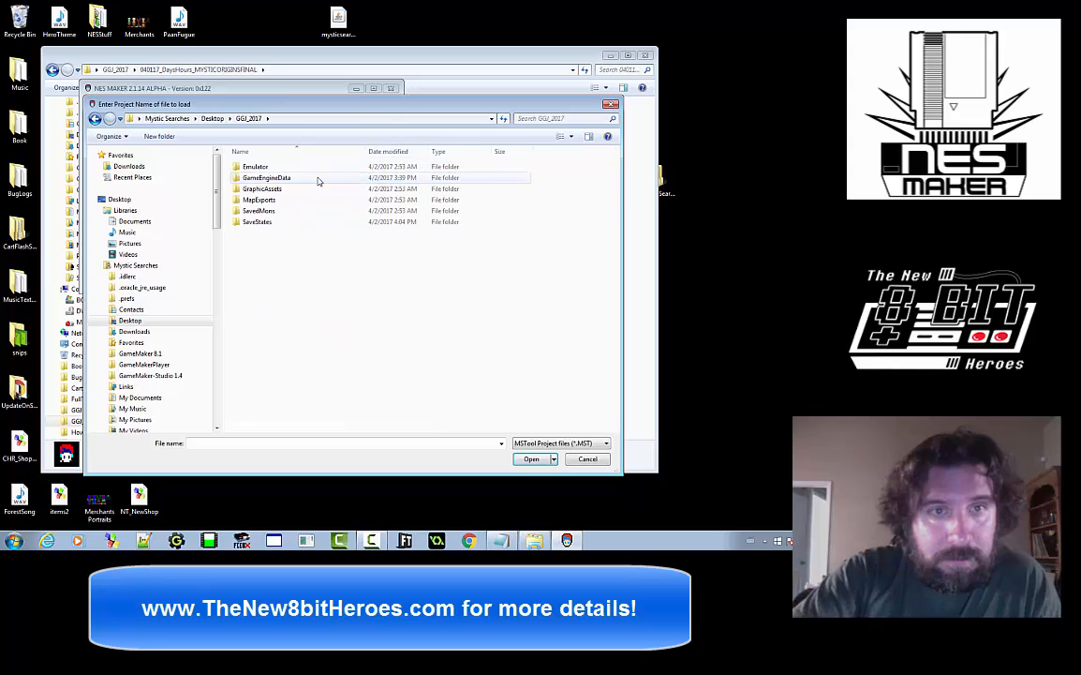
{"action": "double_click", "coordinate": [264, 222]}
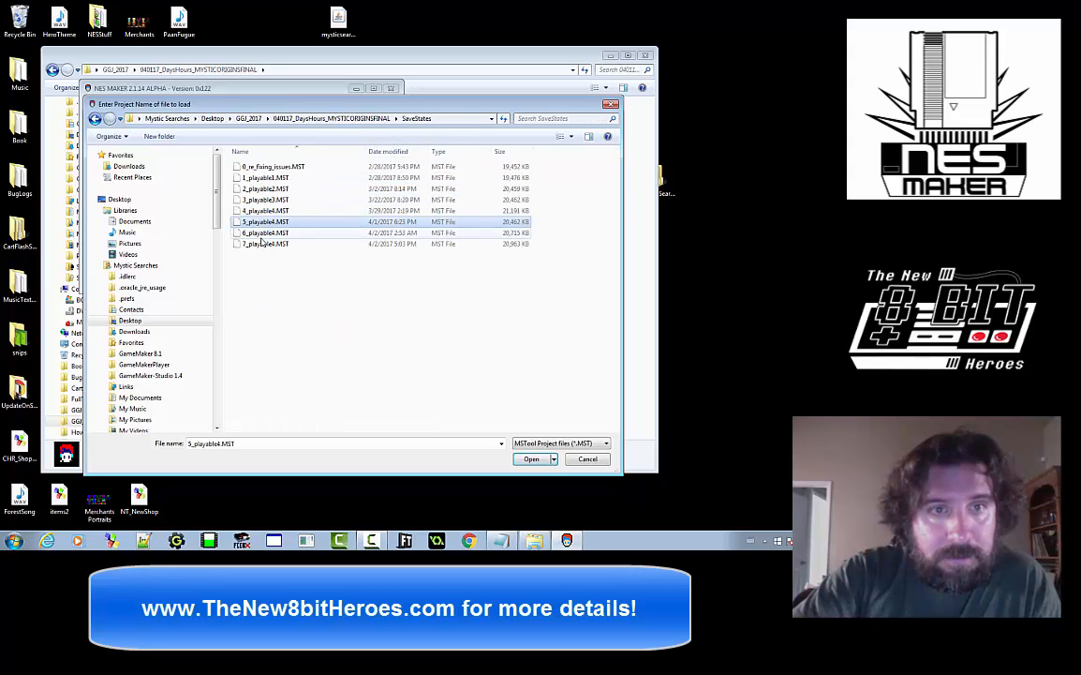
{"action": "double_click", "coordinate": [261, 243]}
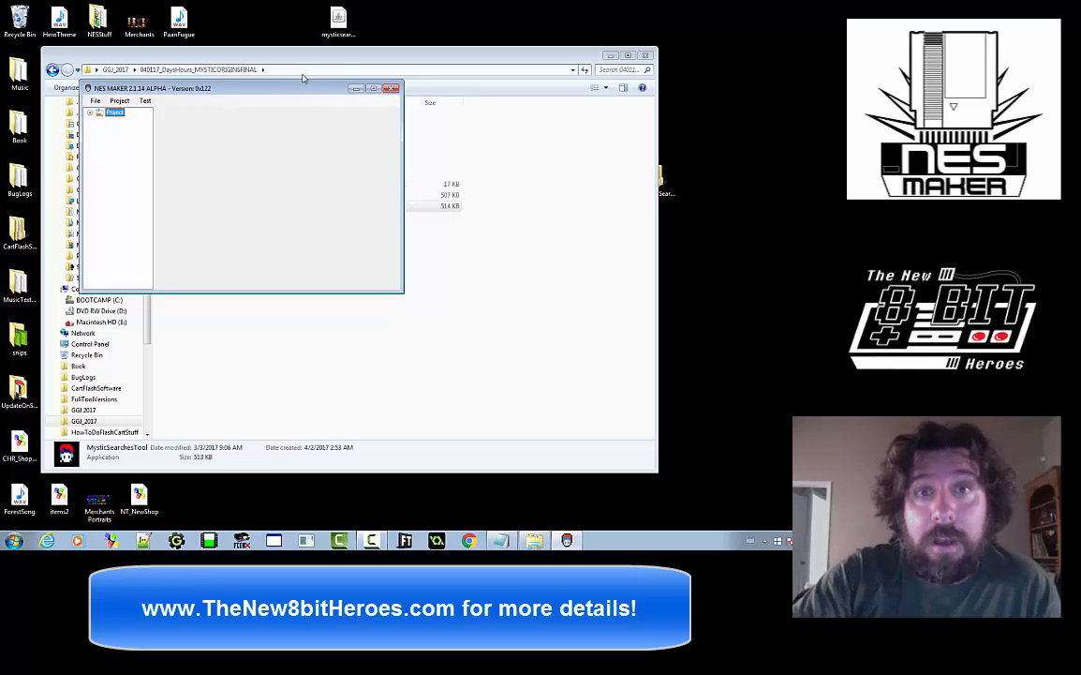
Enlarge the NES MAKER window and expand the Project tree, widening its pane to fit the item names
{"action": "left_click_drag", "start_coordinate": [299, 93], "coordinate": [289, 70]}
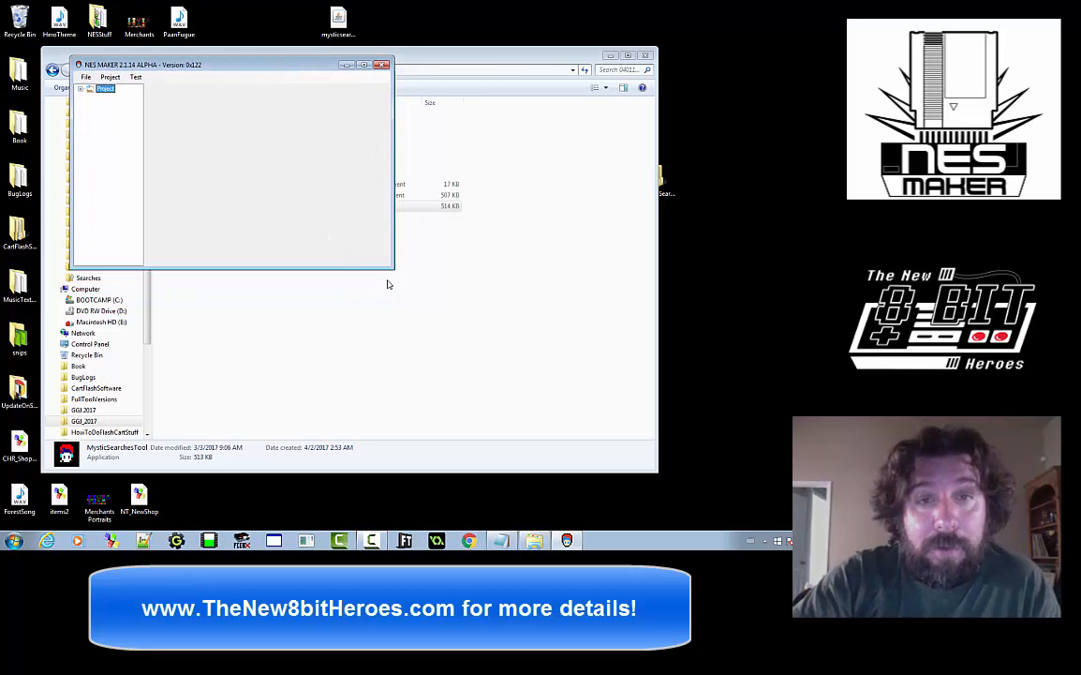
{"action": "left_click_drag", "start_coordinate": [392, 273], "coordinate": [685, 432]}
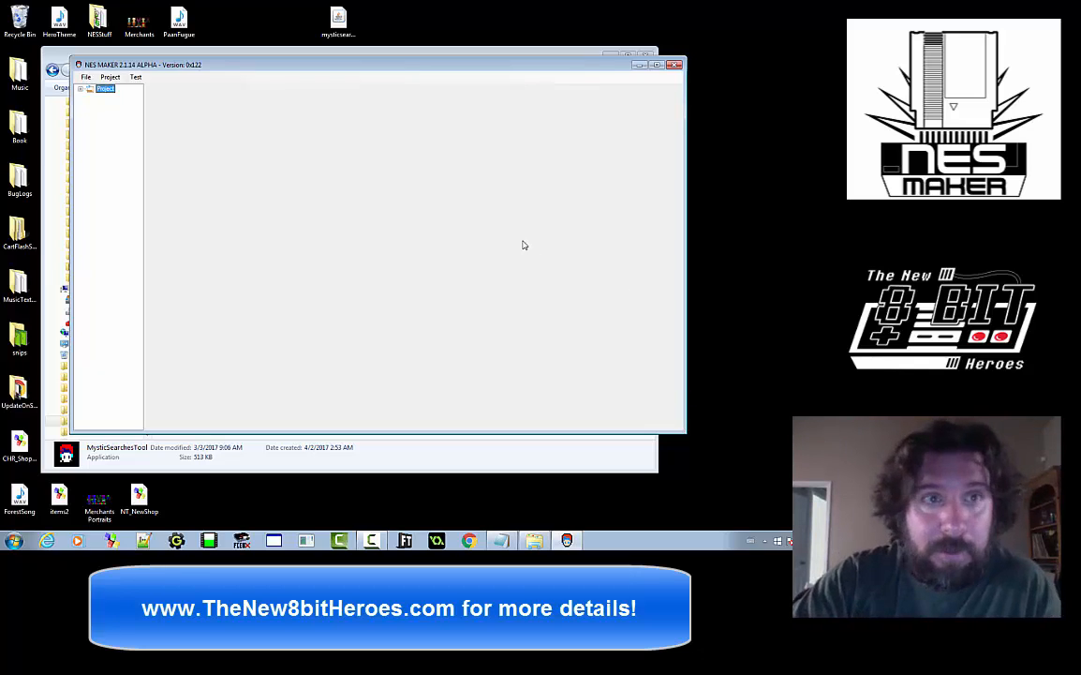
{"action": "left_click_drag", "start_coordinate": [393, 73], "coordinate": [364, 52]}
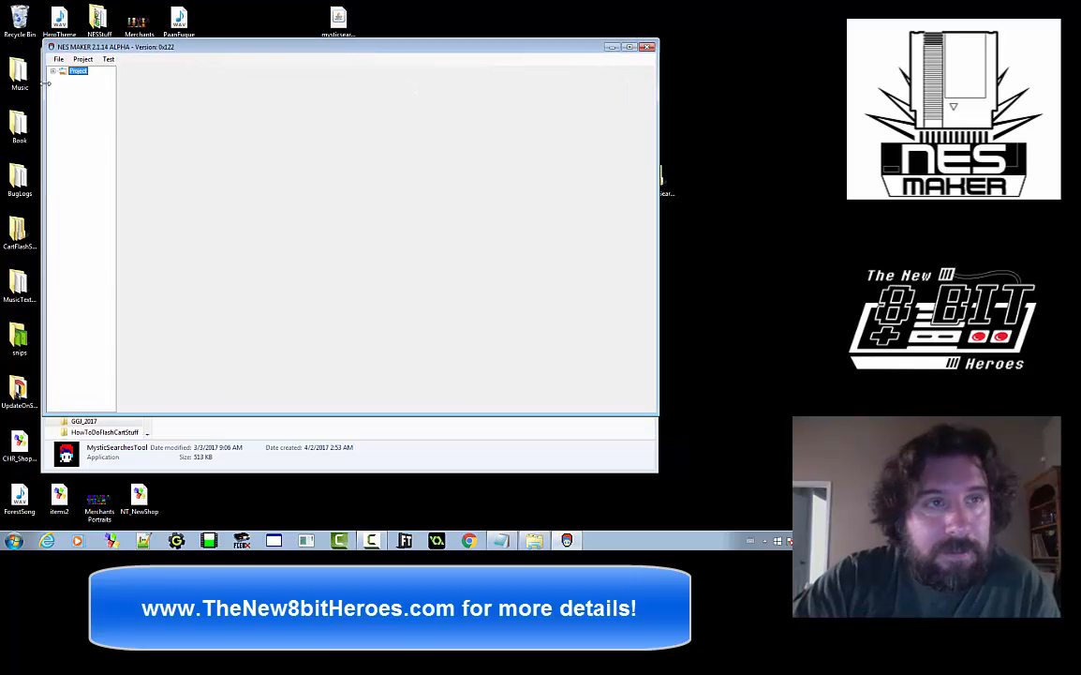
{"action": "left_click", "coordinate": [53, 72]}
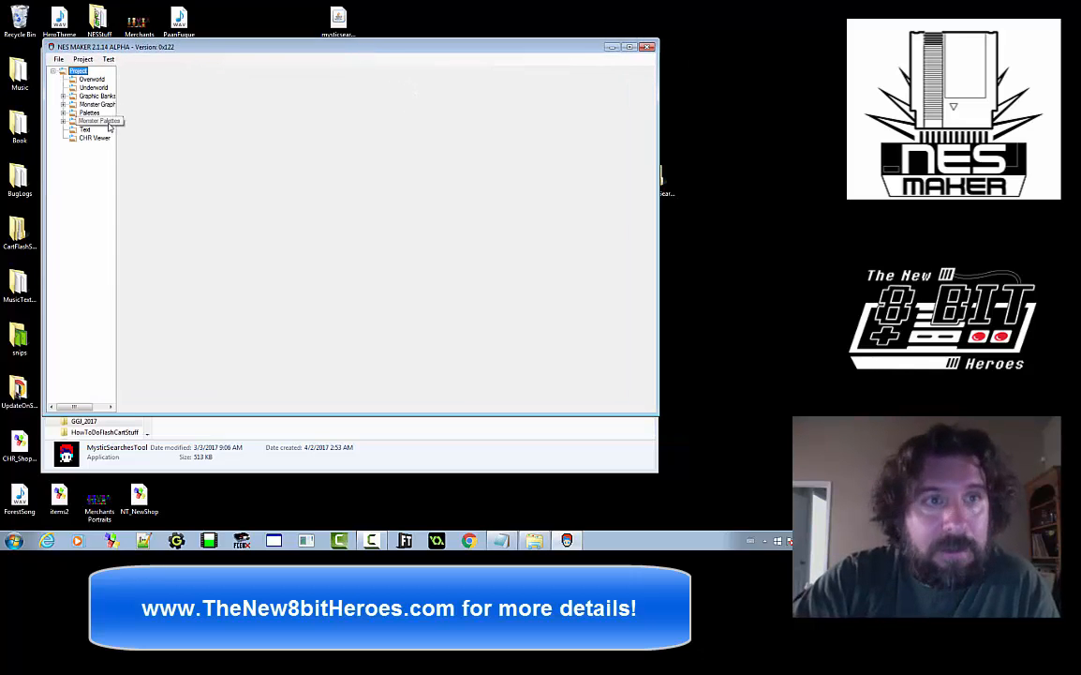
{"action": "left_click_drag", "start_coordinate": [117, 142], "coordinate": [164, 141]}
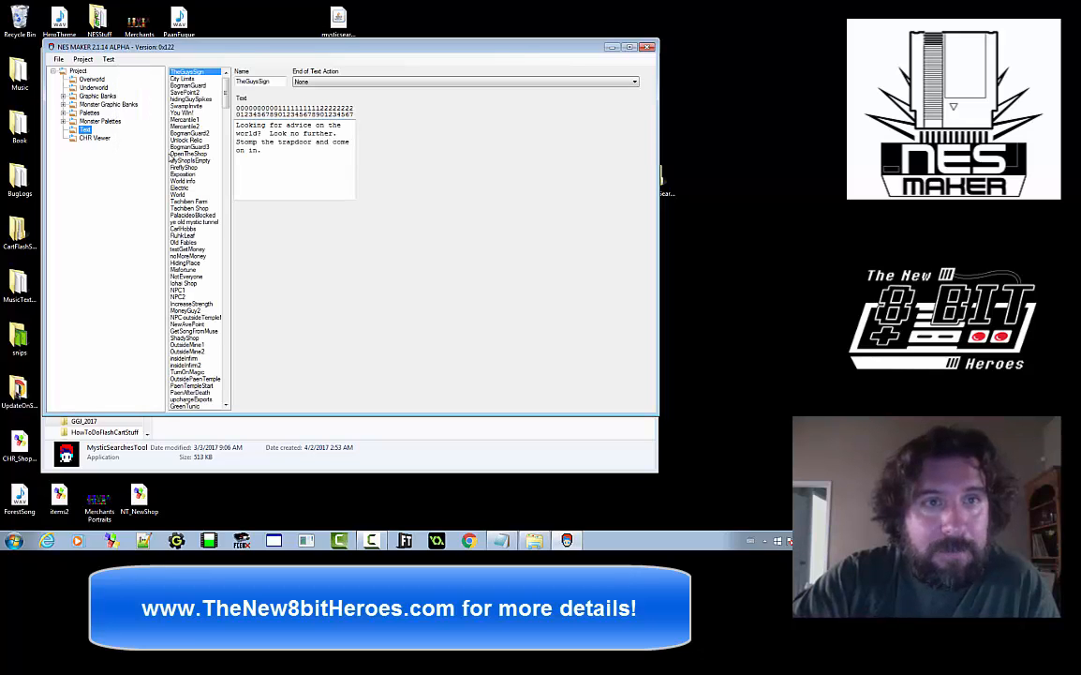
Examine the project's Overworld and Underworld maps, returning to the Overworld
{"action": "left_click", "coordinate": [92, 79]}
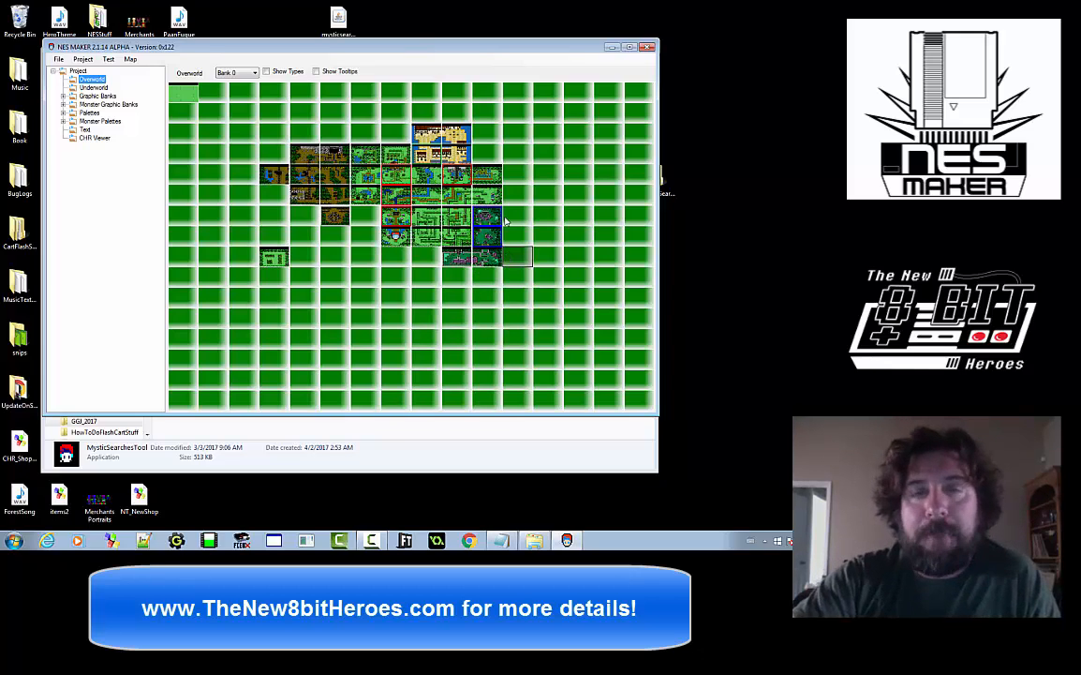
{"action": "left_click", "coordinate": [92, 87]}
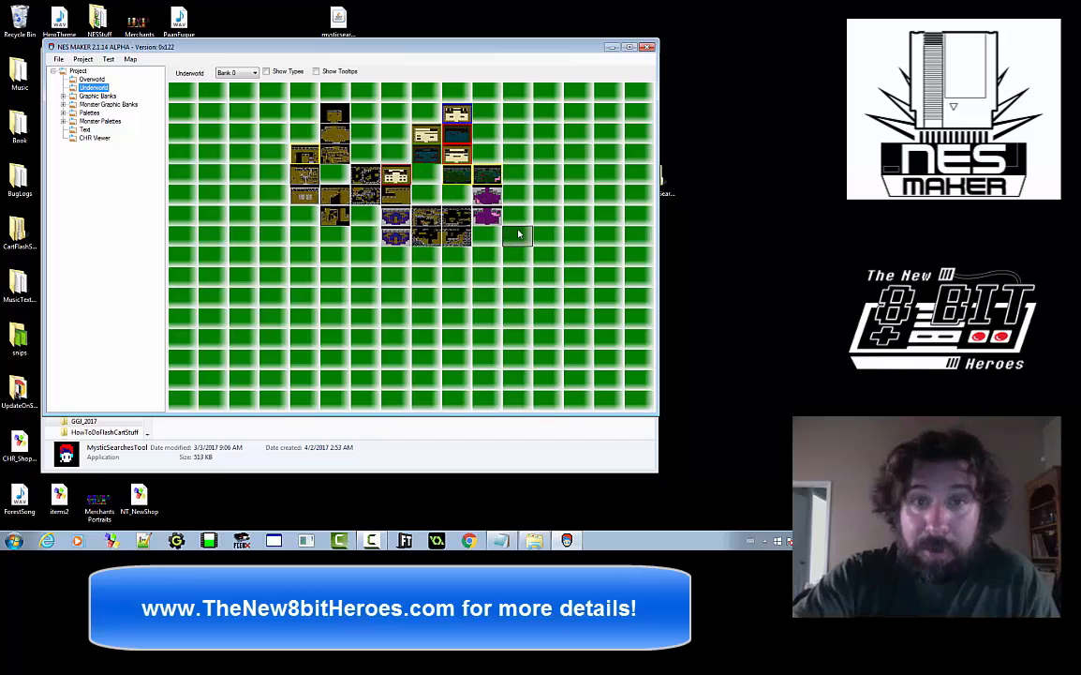
{"action": "left_click", "coordinate": [93, 79]}
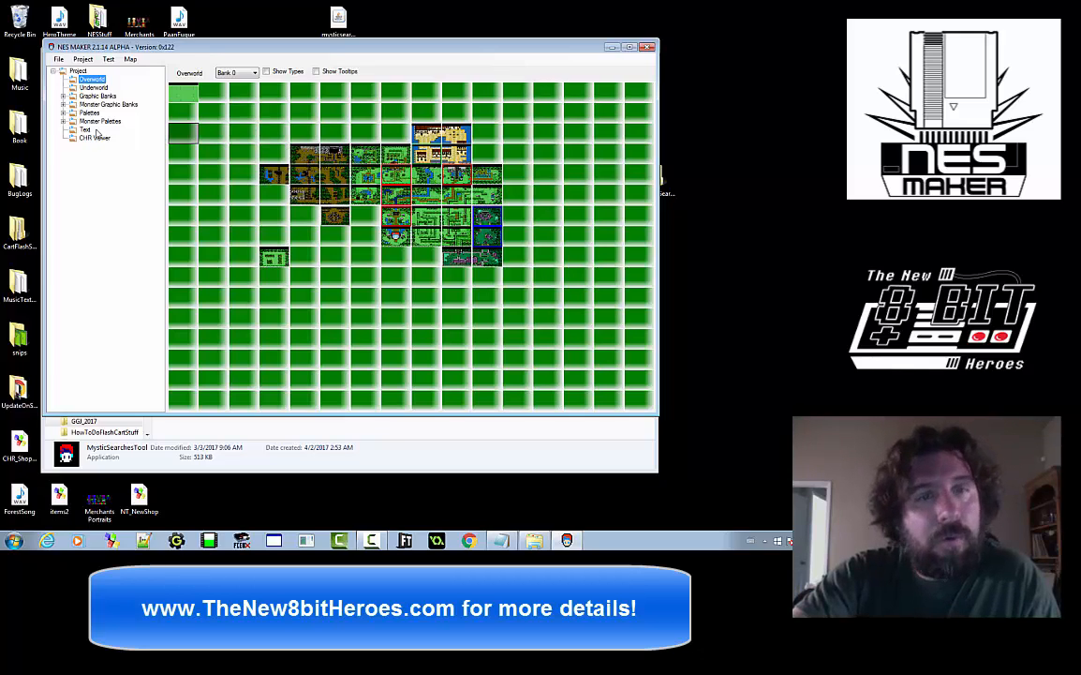
Switch to Windows Explorer and examine the ASM files in the Routines folder of GameEngineData
{"action": "left_click", "coordinate": [518, 543]}
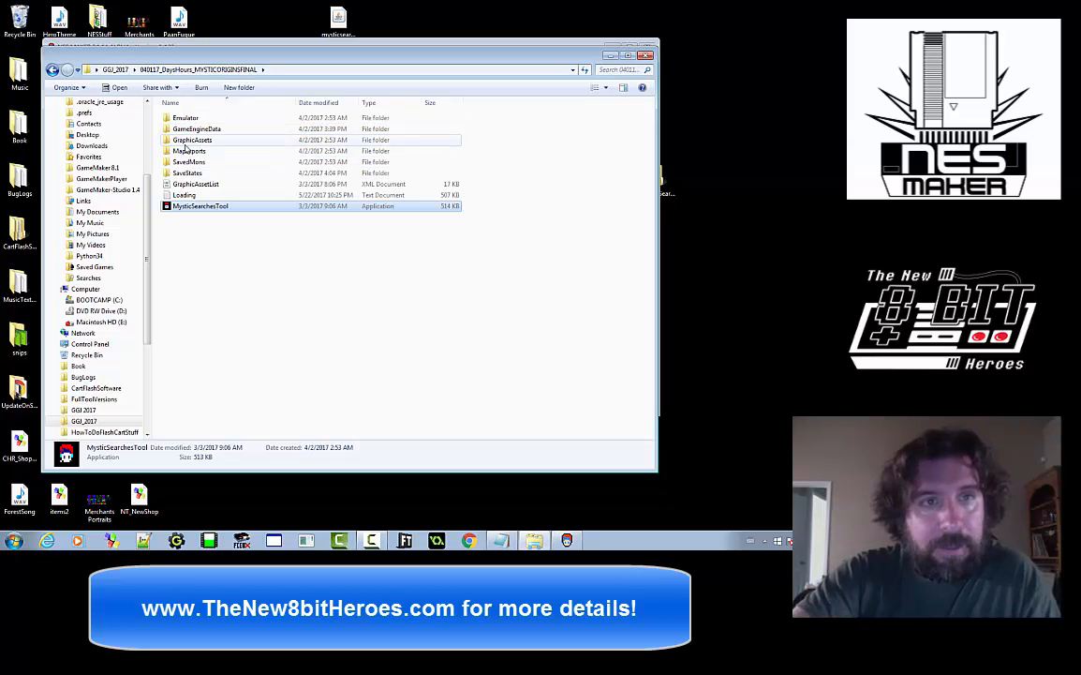
{"action": "double_click", "coordinate": [192, 128]}
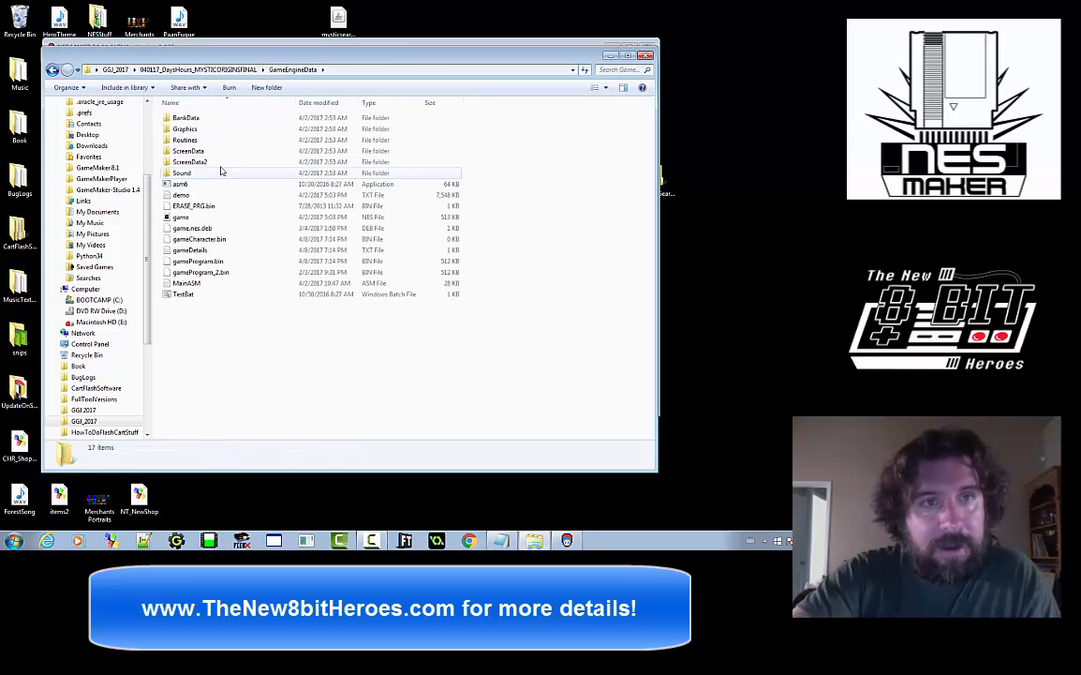
{"action": "double_click", "coordinate": [185, 140]}
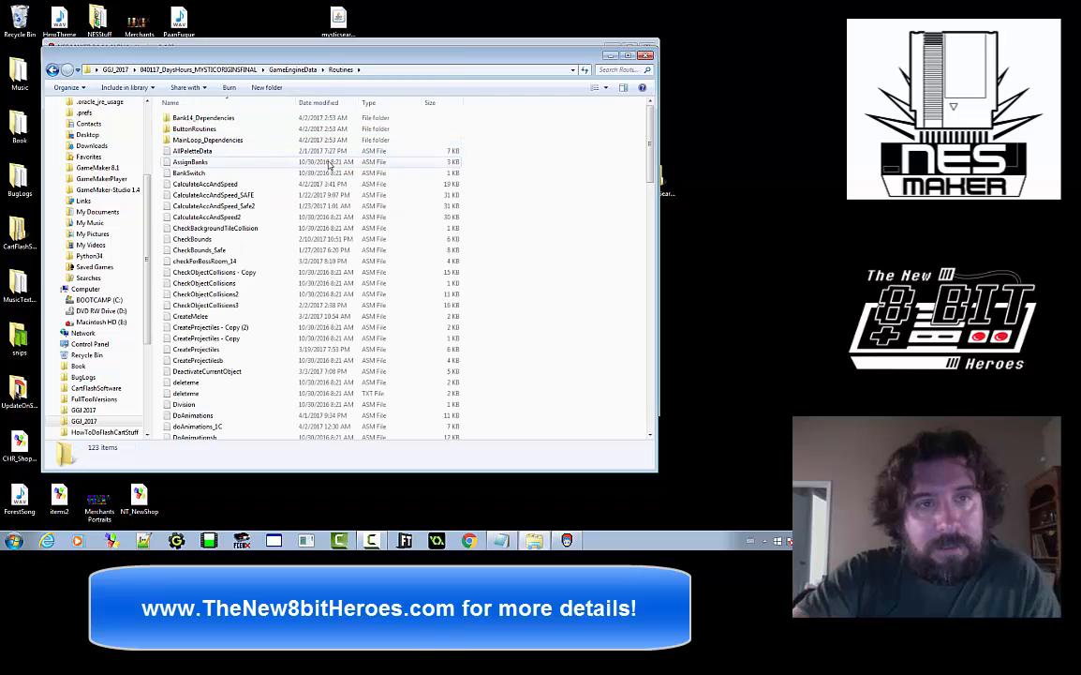
{"action": "mouse_move", "coordinate": [646, 160]}
{"action": "left_mouse_down"}
{"action": "mouse_move", "coordinate": [646, 173]}
{"action": "mouse_move", "coordinate": [647, 159]}
{"action": "left_mouse_up"}
{"action": "left_click", "coordinate": [52, 70]}
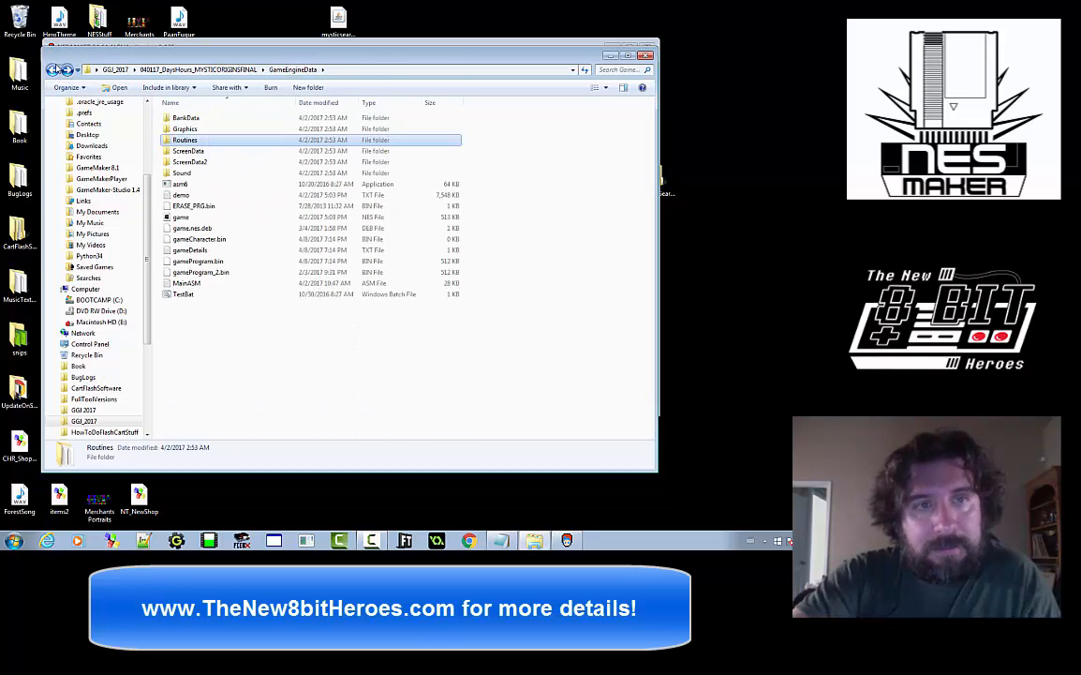
Open the CollisionTables folder inside ScreenData and move its window aside to compare the files with the overworld map
{"action": "double_click", "coordinate": [199, 150]}
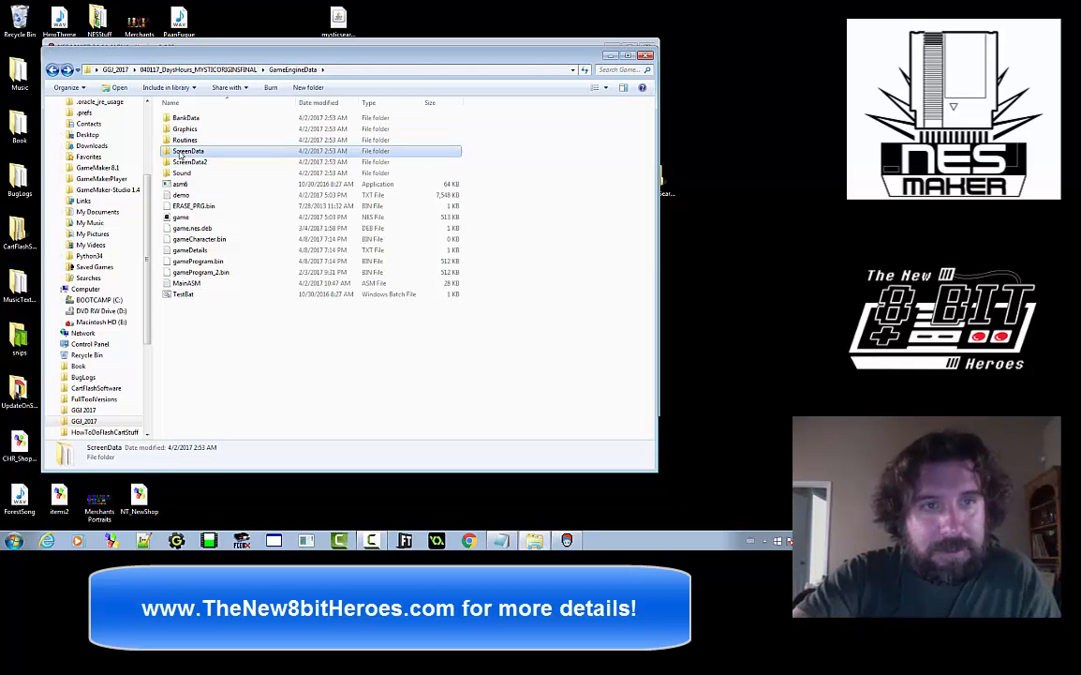
{"action": "double_click", "coordinate": [202, 130]}
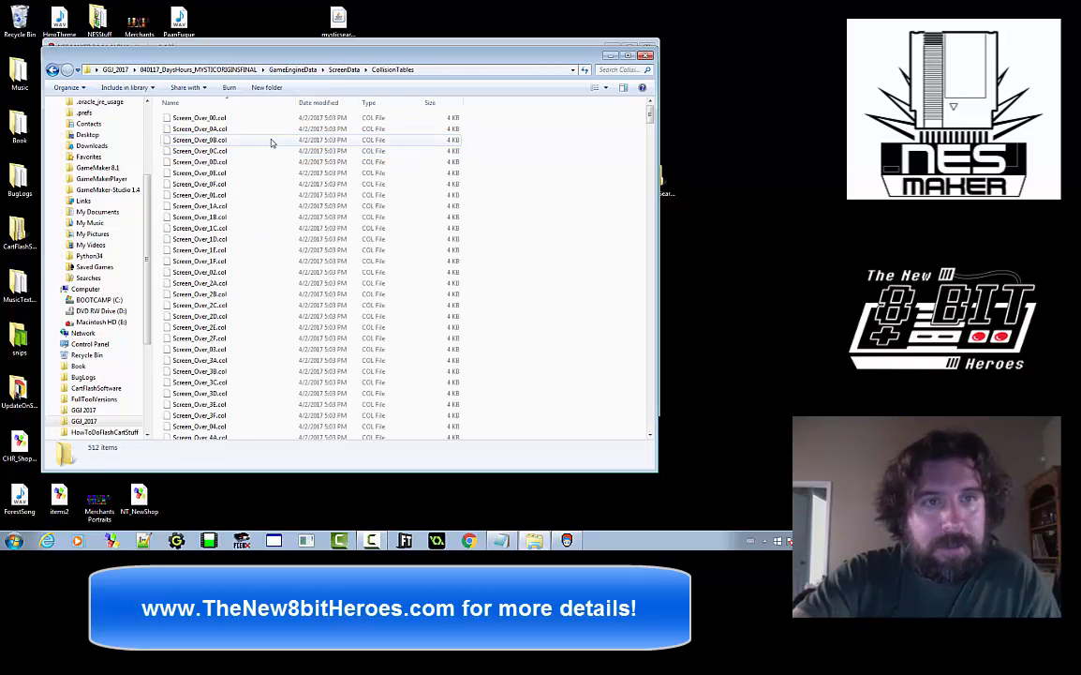
{"action": "right_click", "coordinate": [228, 118]}
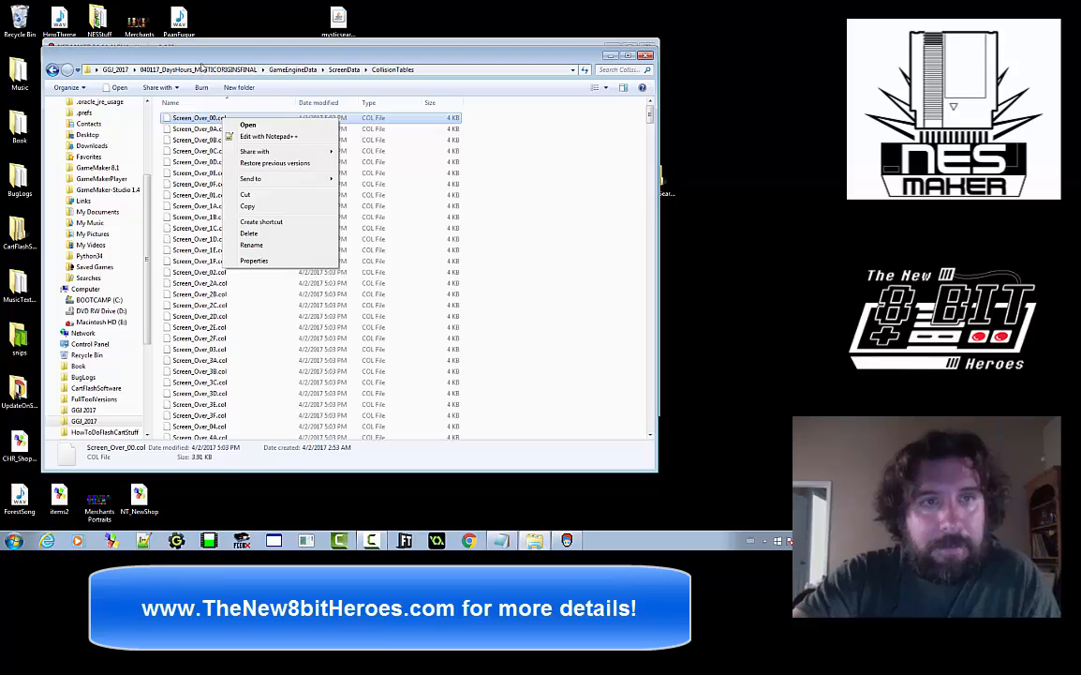
{"action": "left_click_drag", "start_coordinate": [203, 55], "coordinate": [808, 85]}
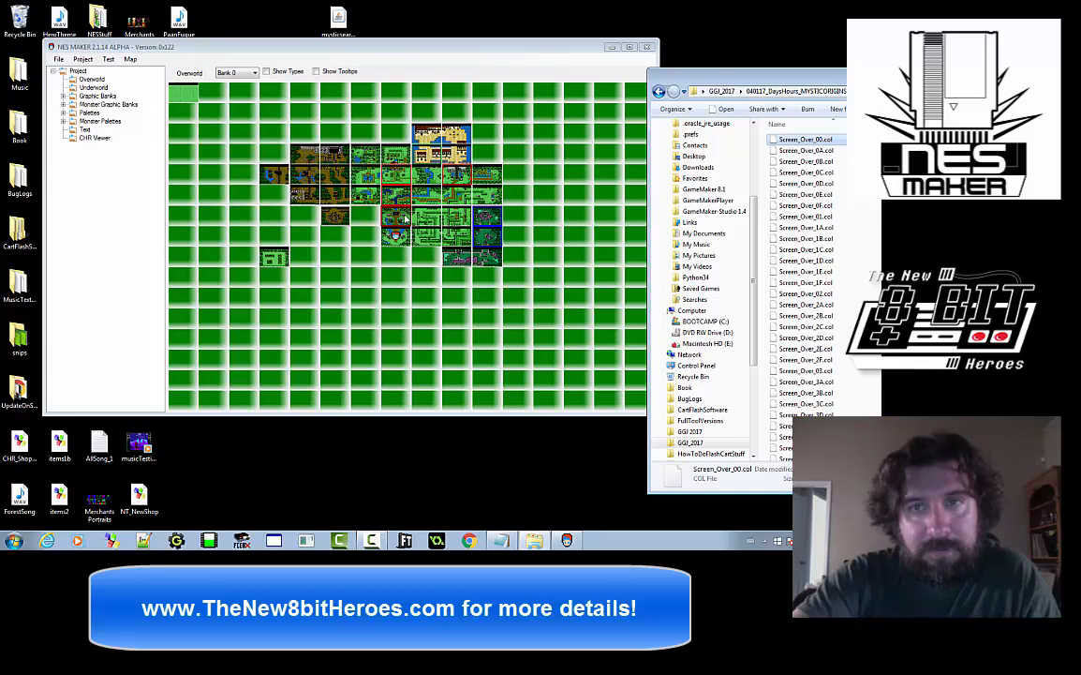
{"action": "left_click_drag", "start_coordinate": [654, 72], "coordinate": [192, 57]}
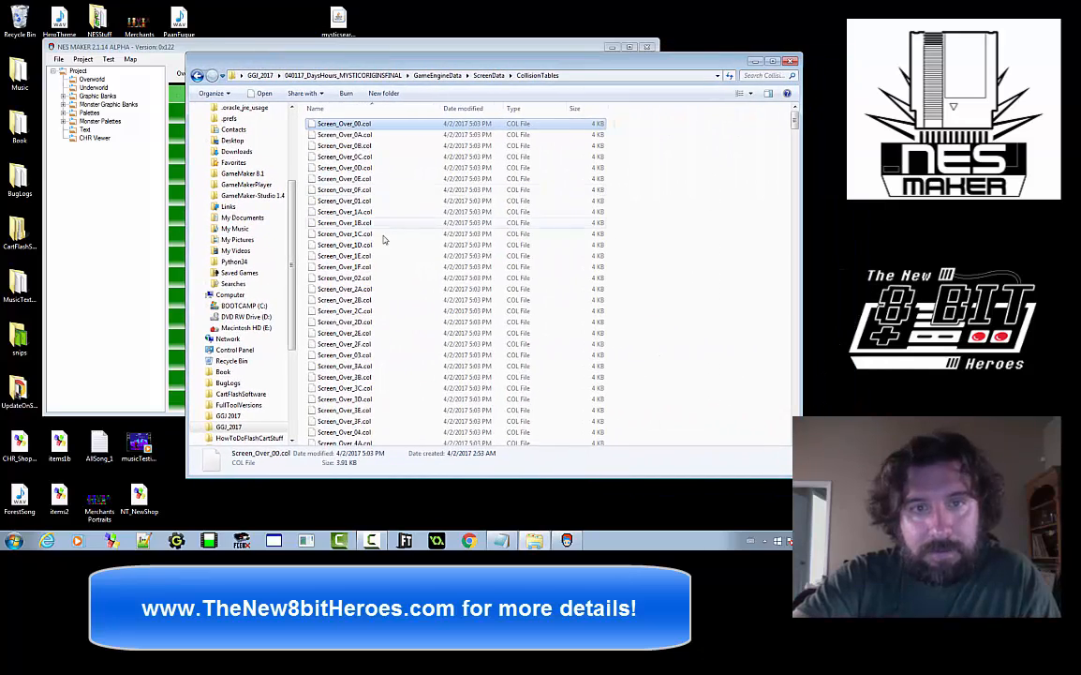
Open the collision file Screen_Over_67.col in Notepad++
{"action": "scroll", "coordinate": [415, 286], "scroll_direction": "down", "scroll_amount": 1}
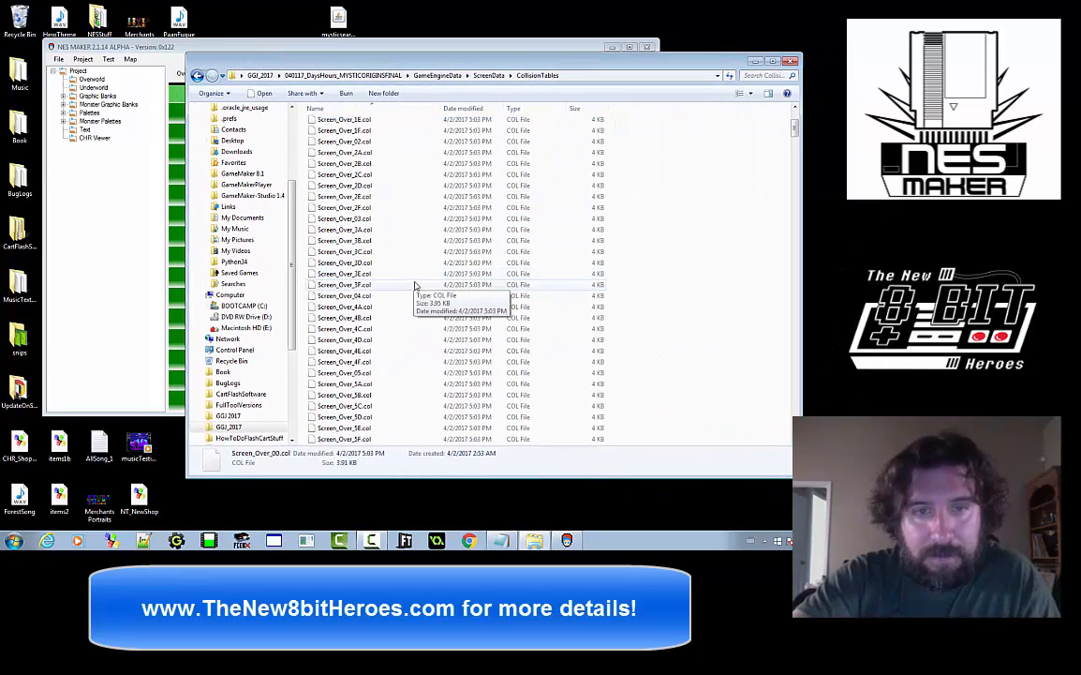
{"action": "scroll", "coordinate": [415, 285], "scroll_direction": "down", "scroll_amount": 4}
{"action": "scroll", "coordinate": [375, 403], "scroll_direction": "down", "scroll_amount": 7}
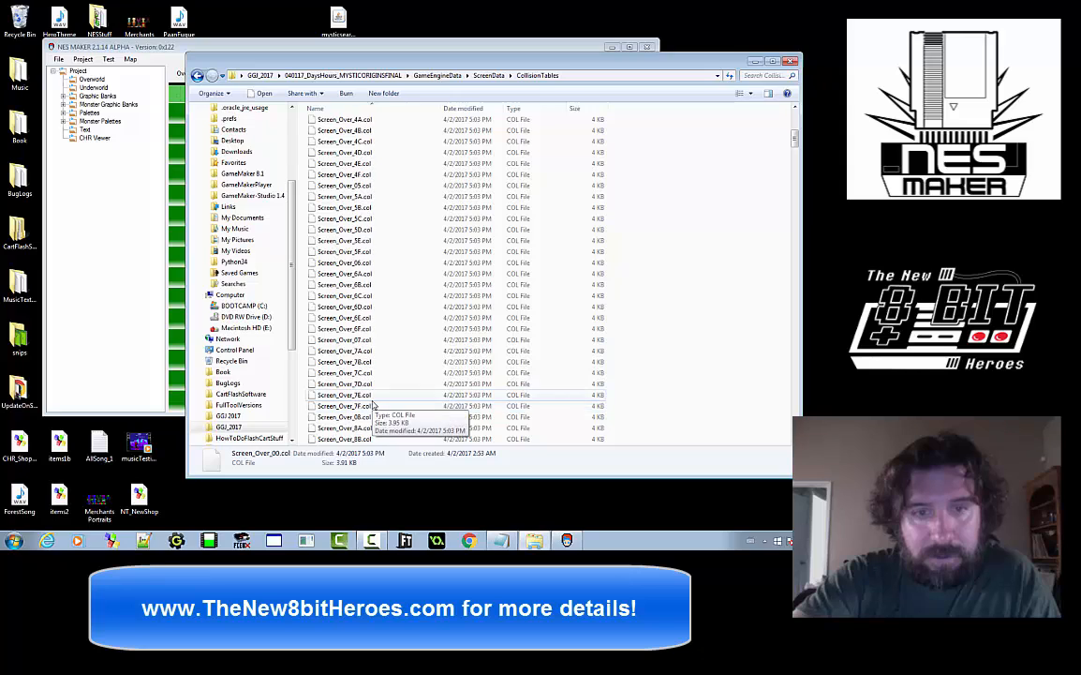
{"action": "scroll", "coordinate": [380, 292], "scroll_direction": "up", "scroll_amount": 3}
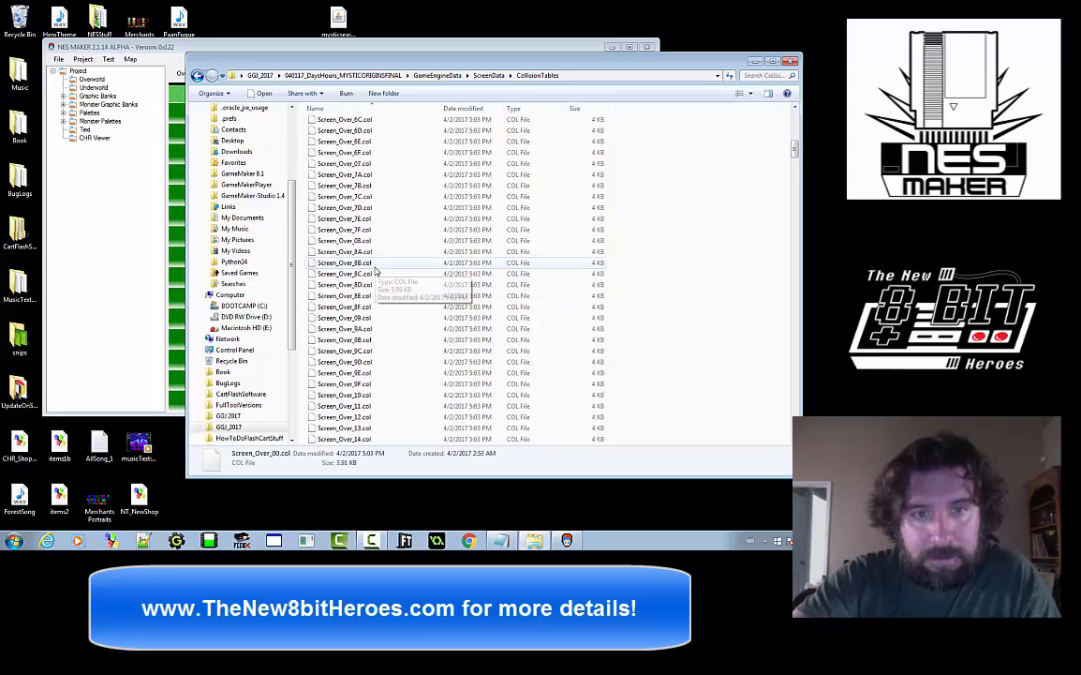
{"action": "scroll", "coordinate": [375, 277], "scroll_direction": "down", "scroll_amount": 18}
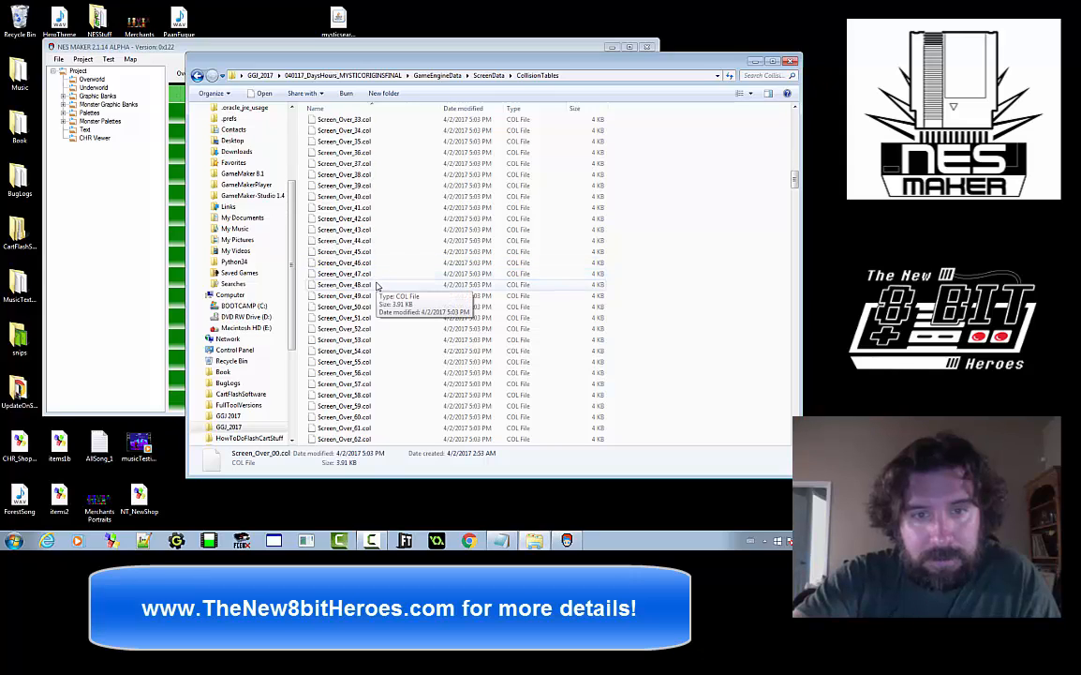
{"action": "scroll", "coordinate": [375, 286], "scroll_direction": "down", "scroll_amount": 5}
{"action": "right_click", "coordinate": [335, 410]}
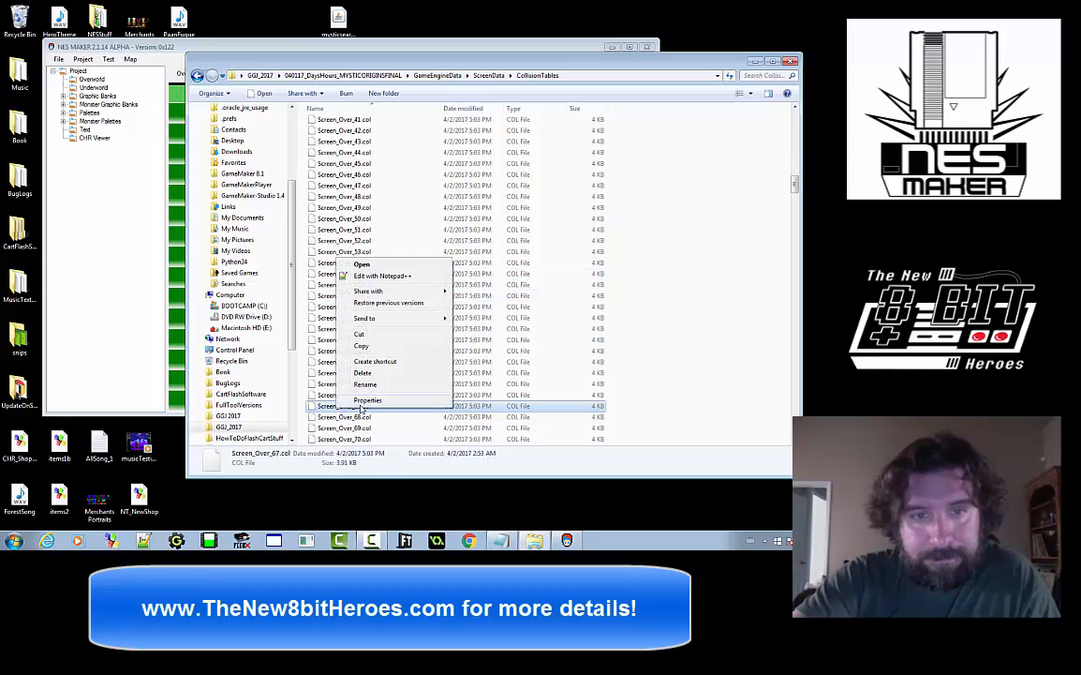
{"action": "left_click", "coordinate": [382, 276]}
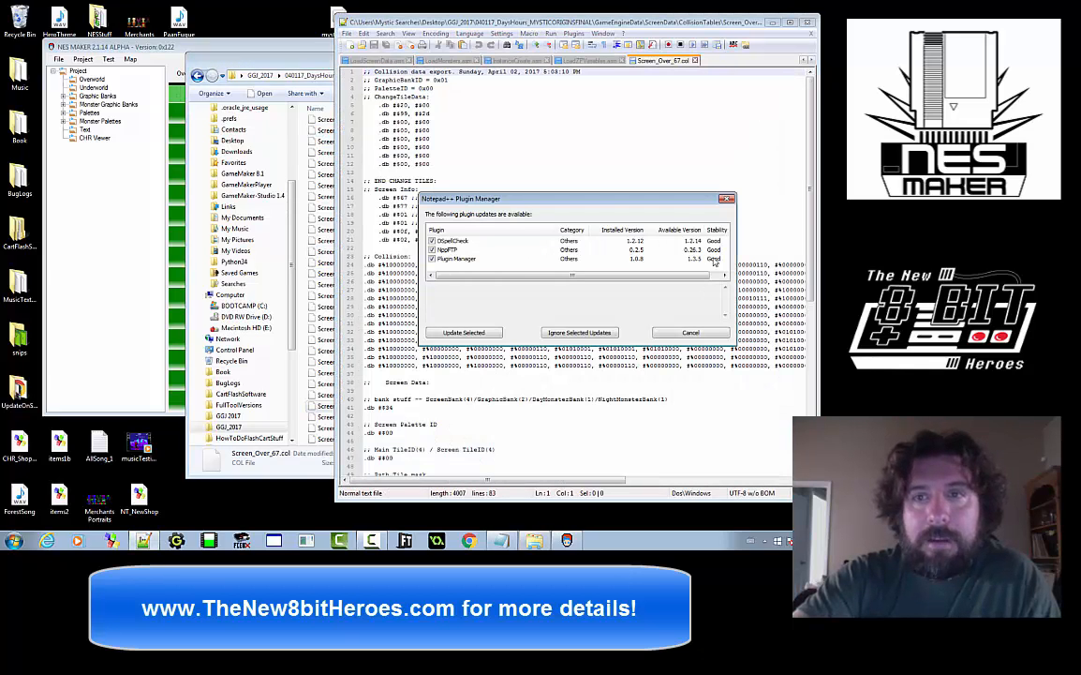
Dismiss the plugin update dialog without updating and close all files open in Notepad++
{"action": "left_click", "coordinate": [726, 200]}
{"action": "left_click", "coordinate": [616, 61]}
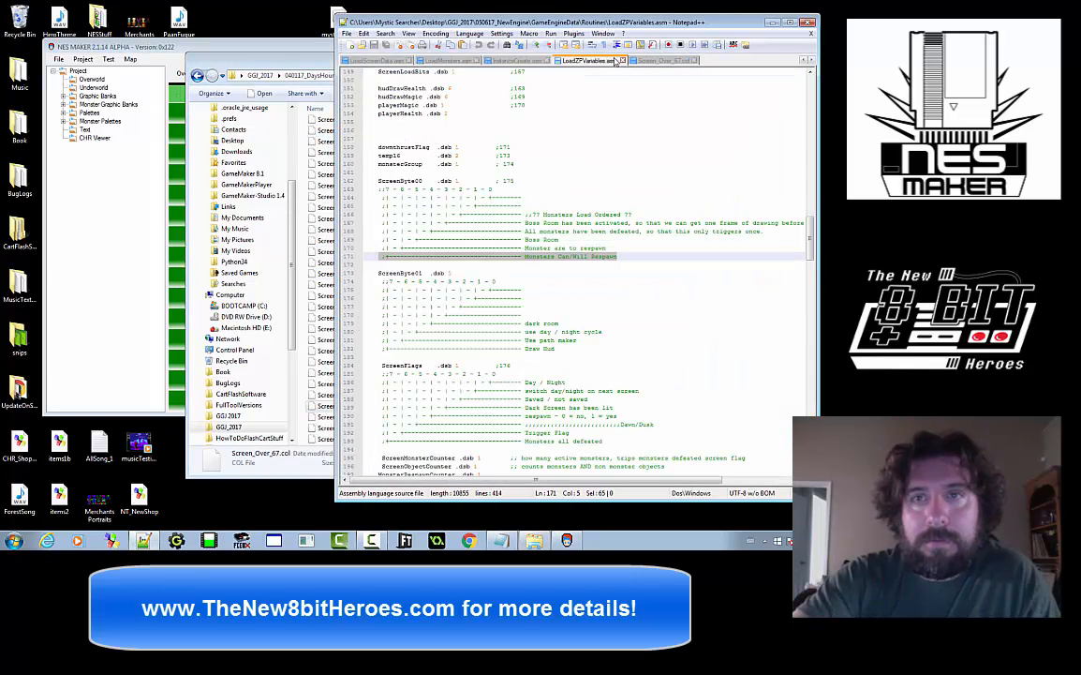
{"action": "left_click", "coordinate": [347, 33]}
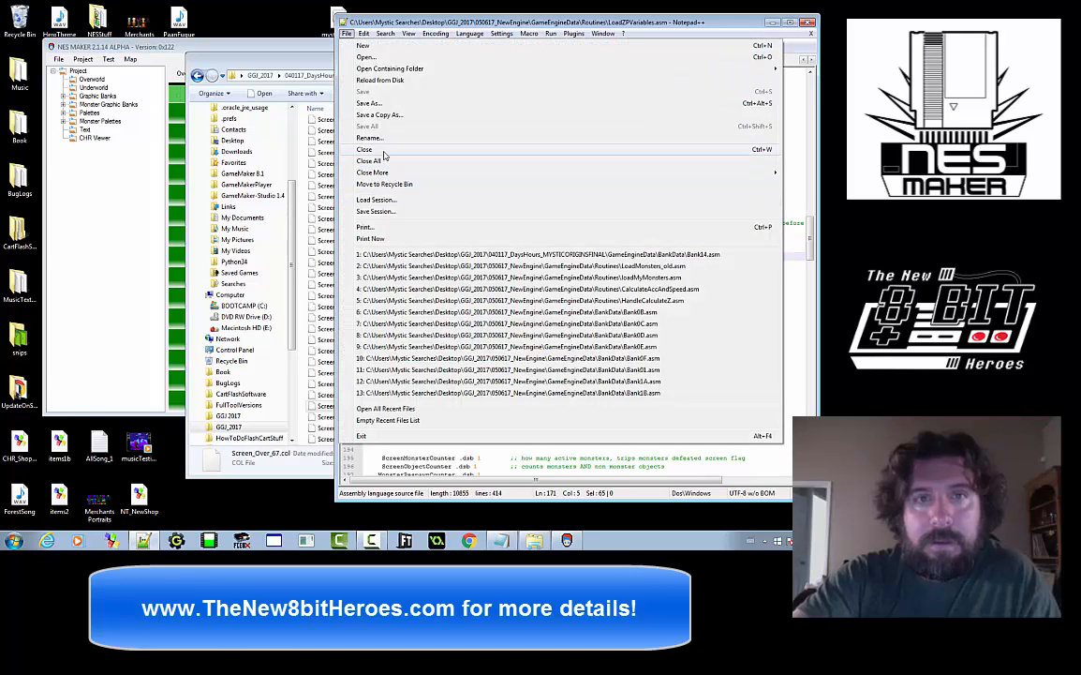
{"action": "left_click", "coordinate": [377, 157]}
Reopen Screen_Over_67.col from the CollisionTables folder in Notepad++
{"action": "left_click", "coordinate": [296, 64]}
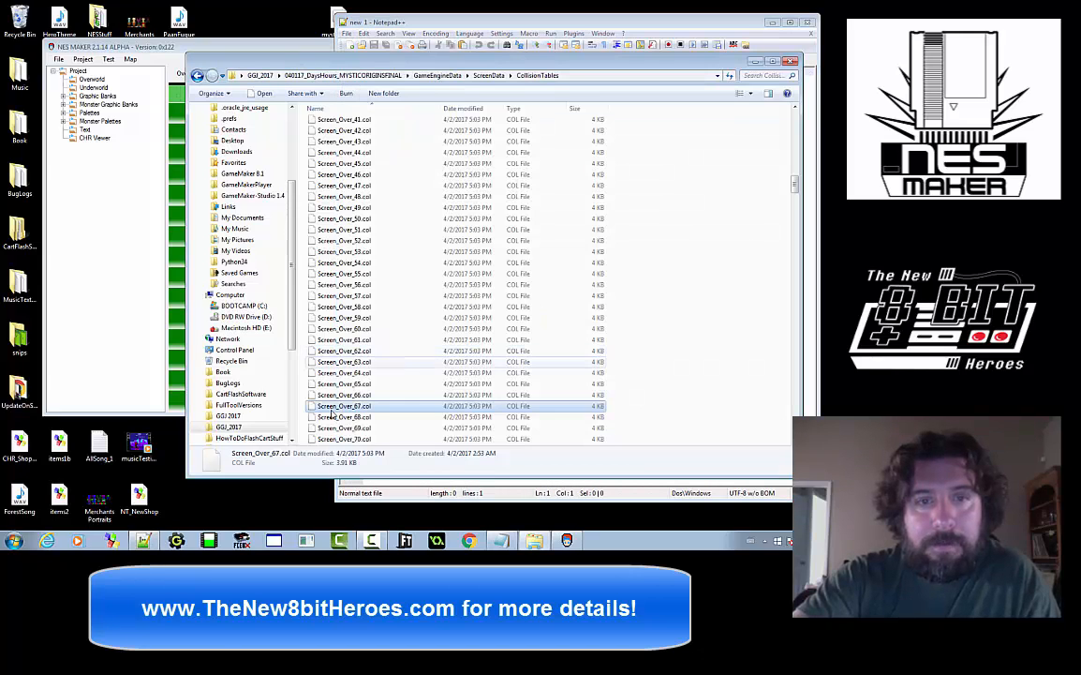
{"action": "double_click", "coordinate": [327, 406]}
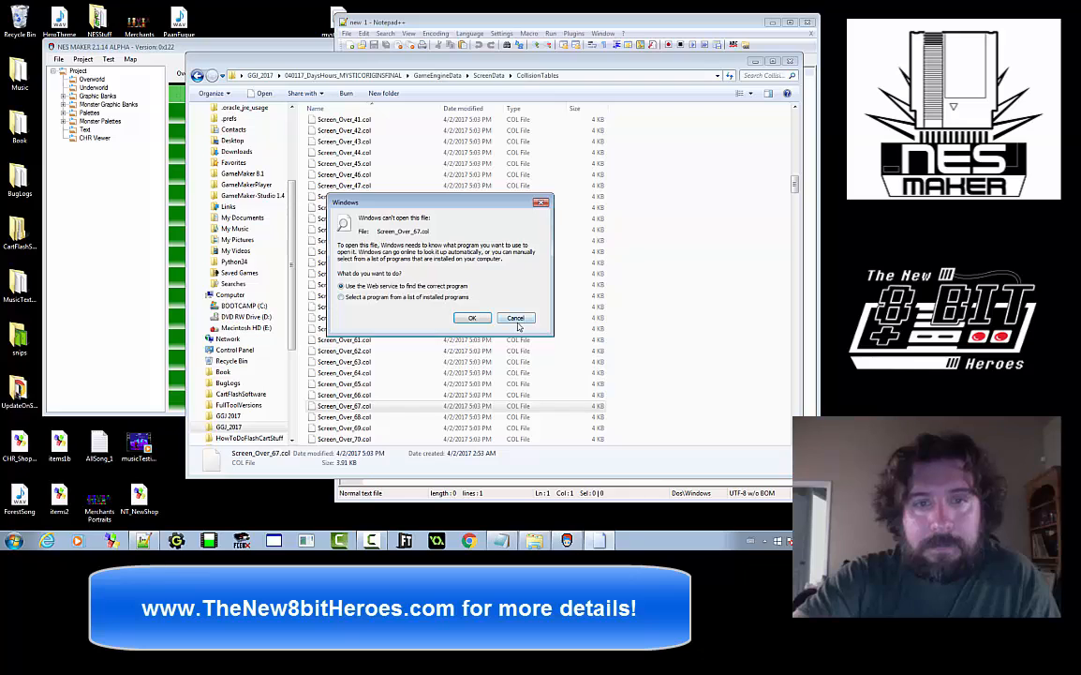
{"action": "left_click", "coordinate": [515, 319]}
{"action": "right_click", "coordinate": [341, 405]}
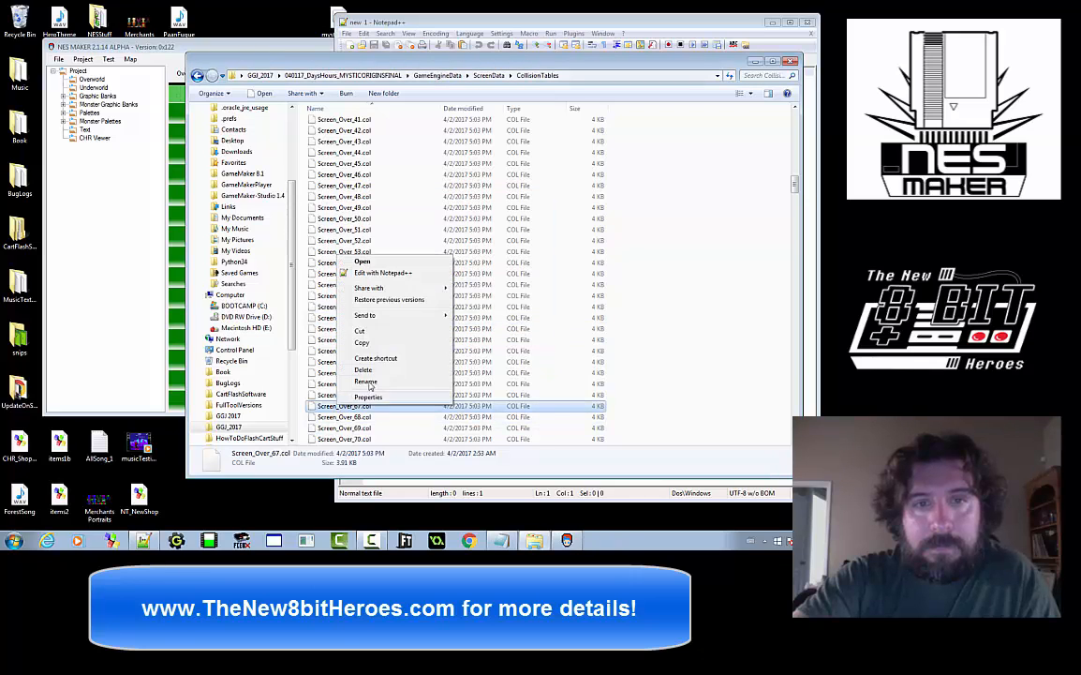
{"action": "left_click", "coordinate": [382, 272]}
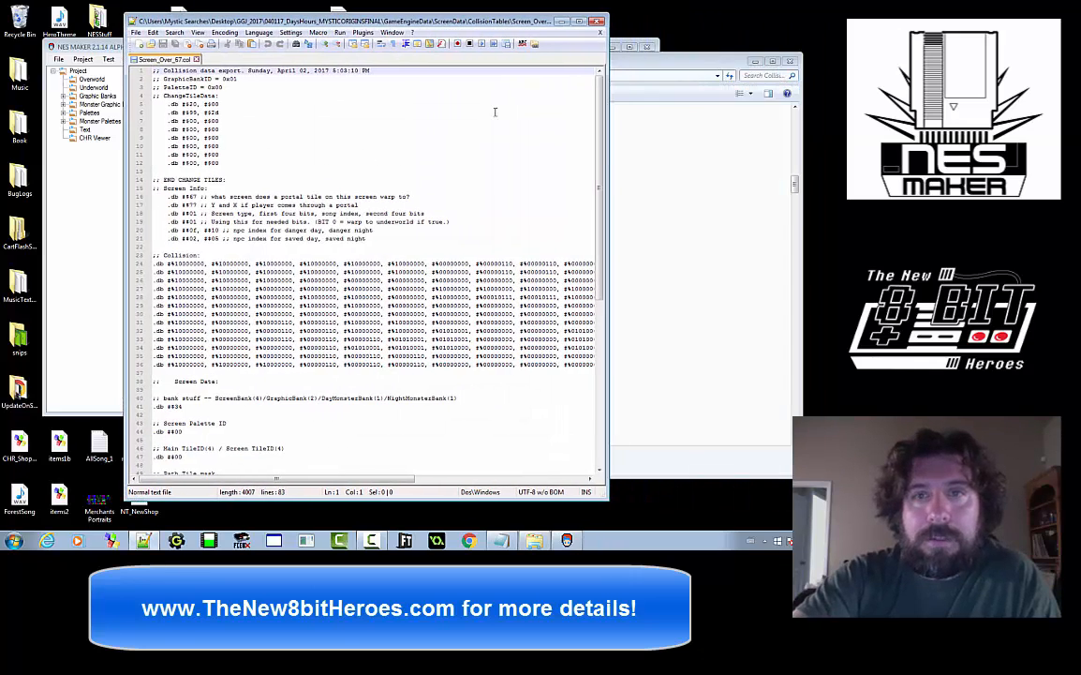
Reposition and widen the Notepad++ window until the full collision rows fit
{"action": "left_click_drag", "start_coordinate": [609, 165], "coordinate": [833, 91]}
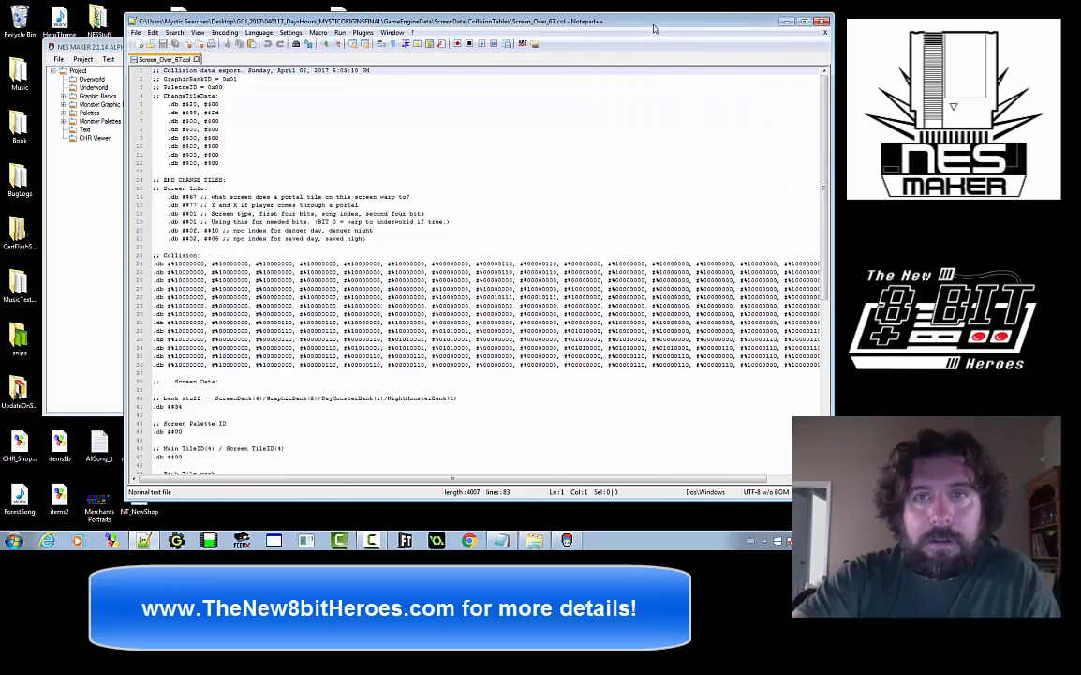
{"action": "left_click_drag", "start_coordinate": [654, 28], "coordinate": [568, 30]}
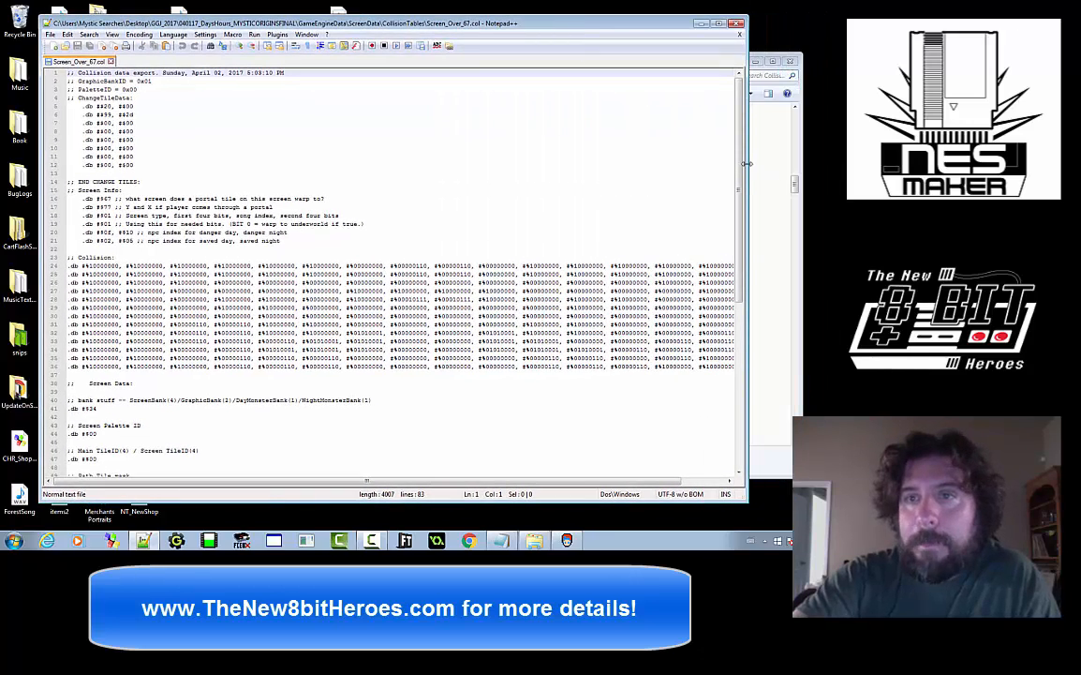
{"action": "left_click_drag", "start_coordinate": [746, 164], "coordinate": [837, 164]}
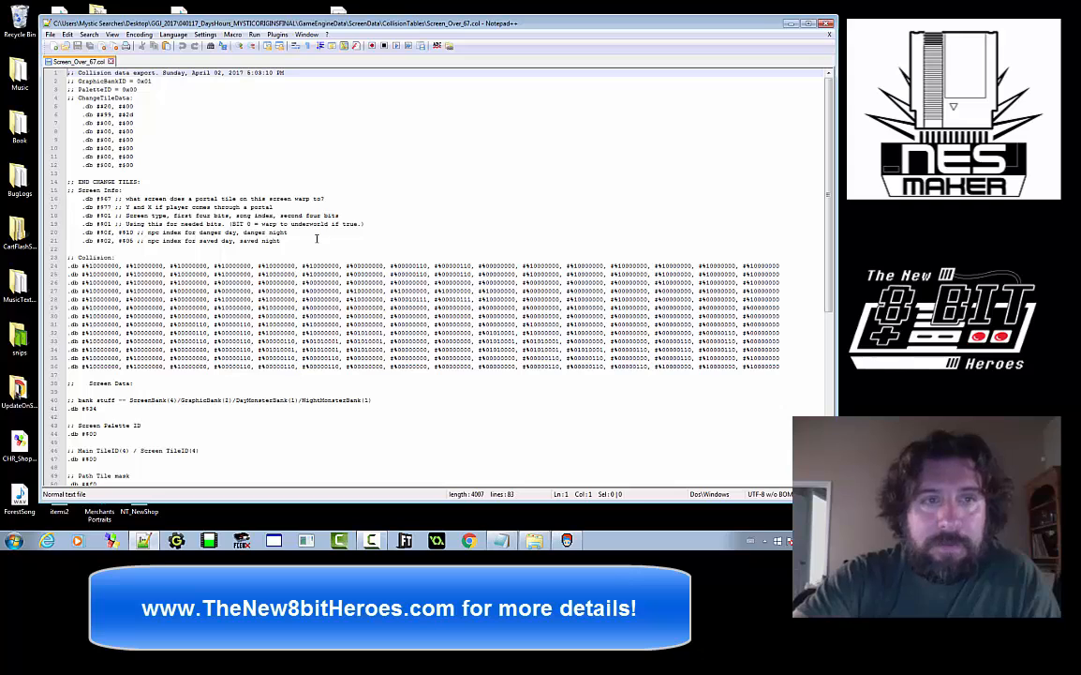
Examine the tile change, Screen Info, Collision and Screen Data sections of Screen_Over_67.col, highlighting each block
{"action": "left_click_drag", "start_coordinate": [317, 240], "coordinate": [53, 95]}
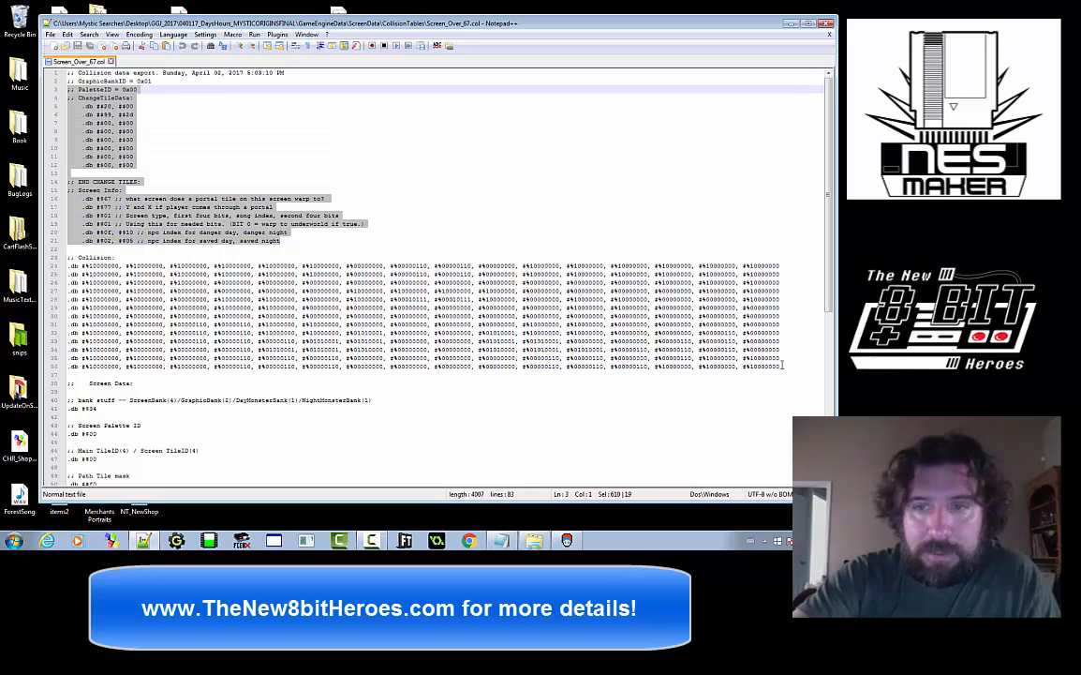
{"action": "left_click_drag", "start_coordinate": [783, 366], "coordinate": [66, 265]}
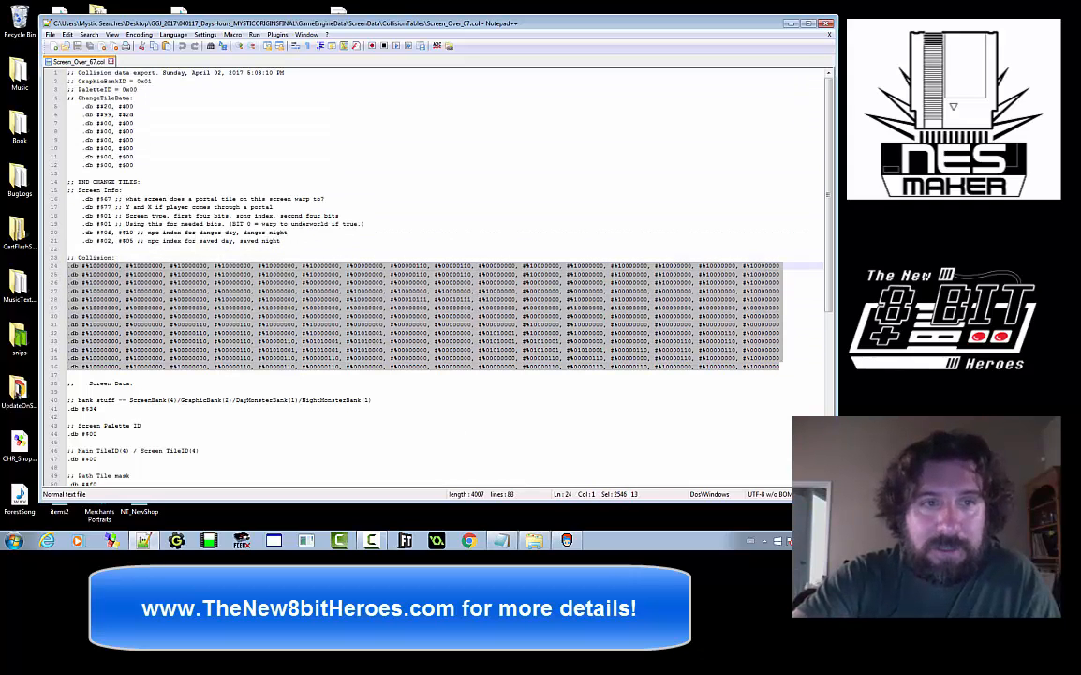
{"action": "left_click", "coordinate": [434, 385]}
{"action": "left_click_drag", "start_coordinate": [83, 383], "coordinate": [75, 483]}
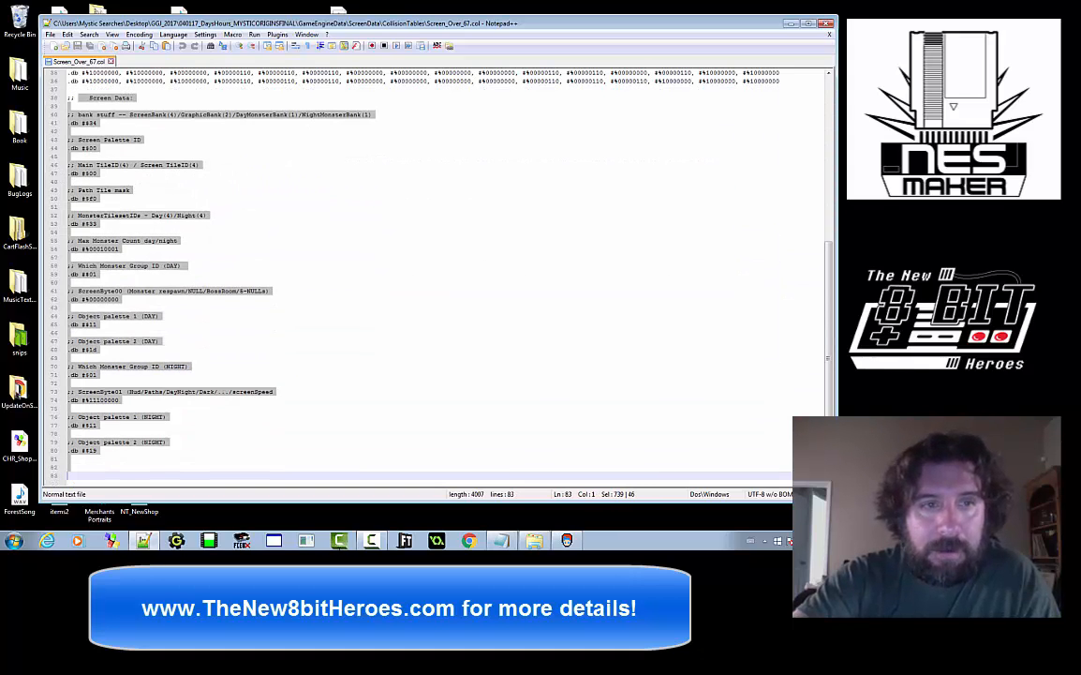
{"action": "left_click", "coordinate": [520, 293]}
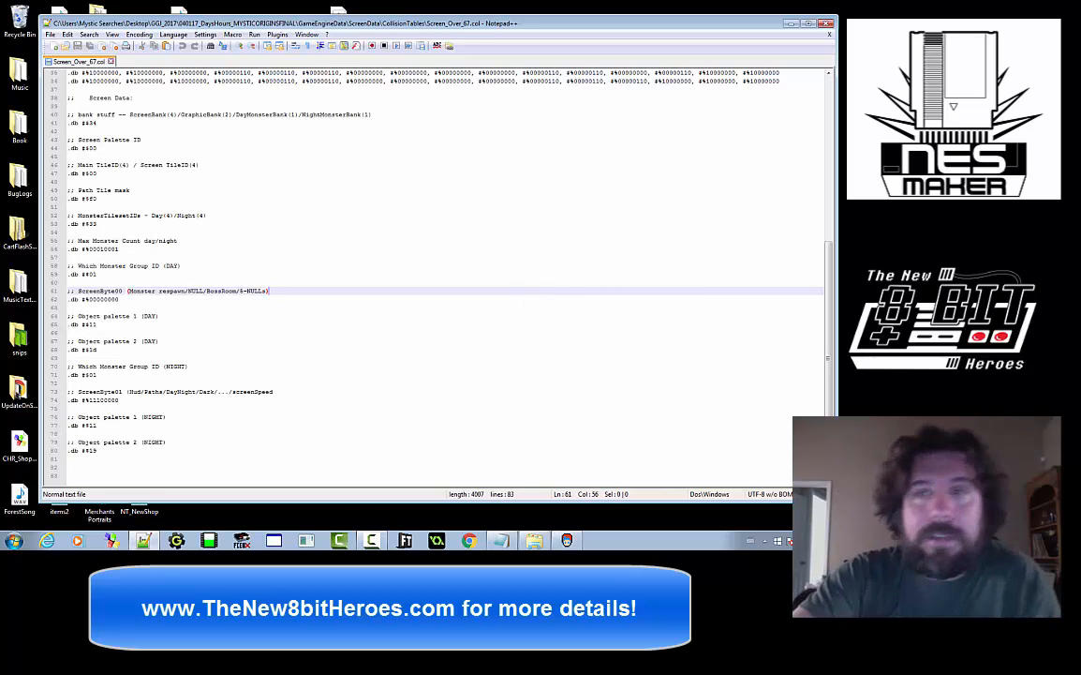
{"action": "scroll", "coordinate": [524, 338], "scroll_direction": "up", "scroll_amount": 11}
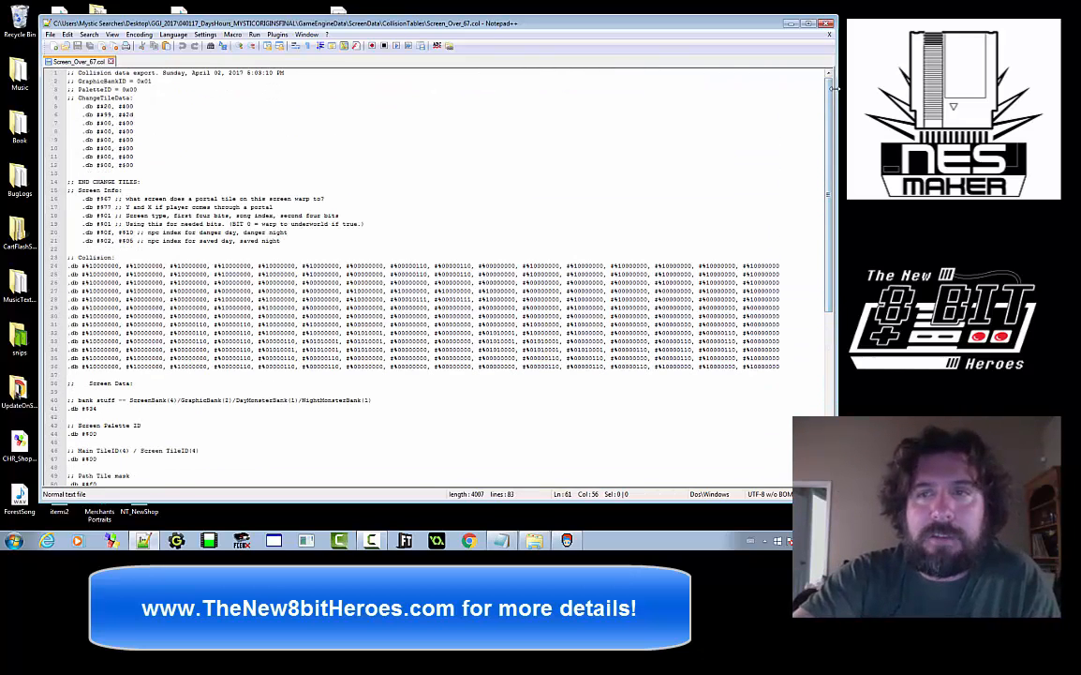
{"action": "scroll", "coordinate": [813, 354], "scroll_direction": "down", "scroll_amount": 12}
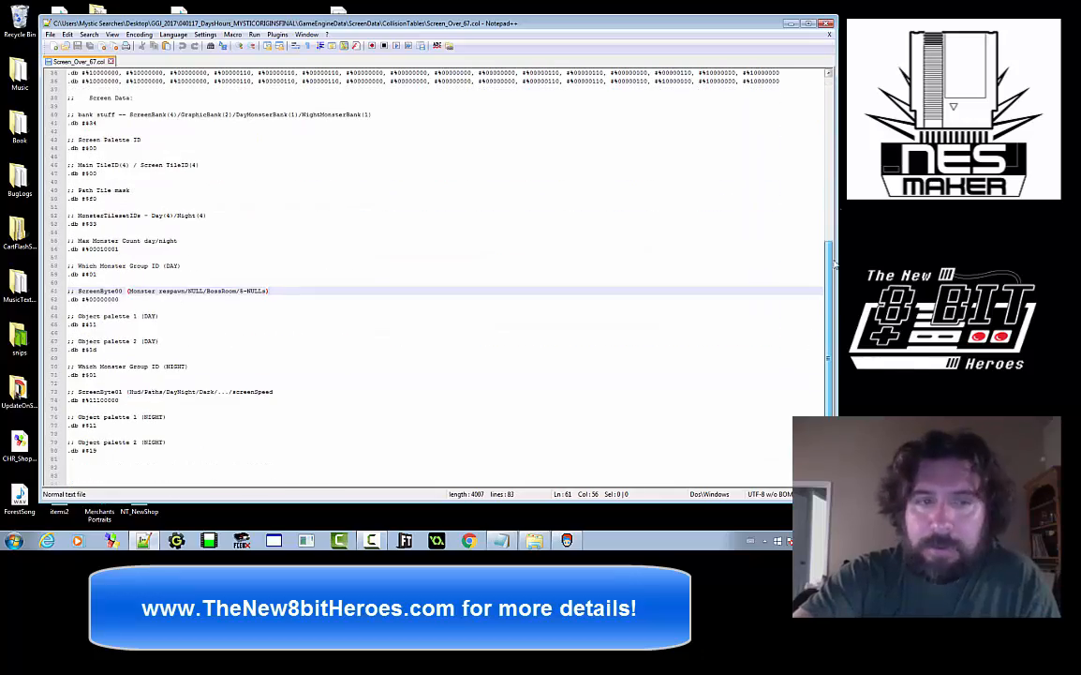
{"action": "scroll", "coordinate": [832, 266], "scroll_direction": "up", "scroll_amount": 12}
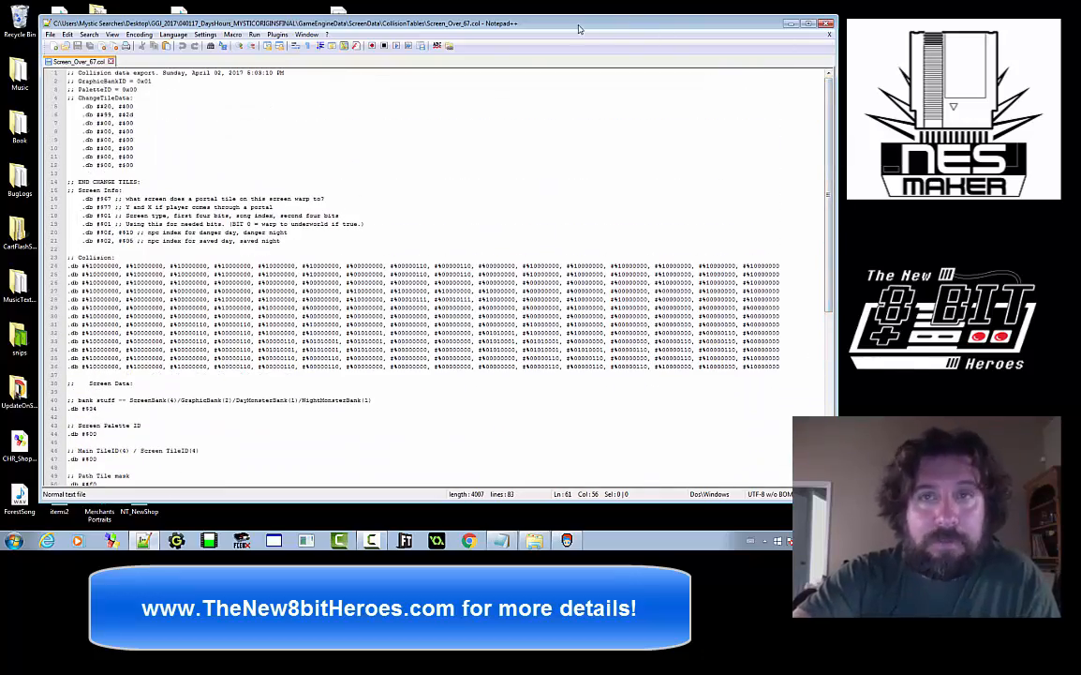
Put the Notepad++ window away and go back up to the GameEngineData folder in Windows Explorer
{"action": "left_click_drag", "start_coordinate": [579, 29], "coordinate": [601, 44]}
{"action": "key", "text": "alt+F4"}
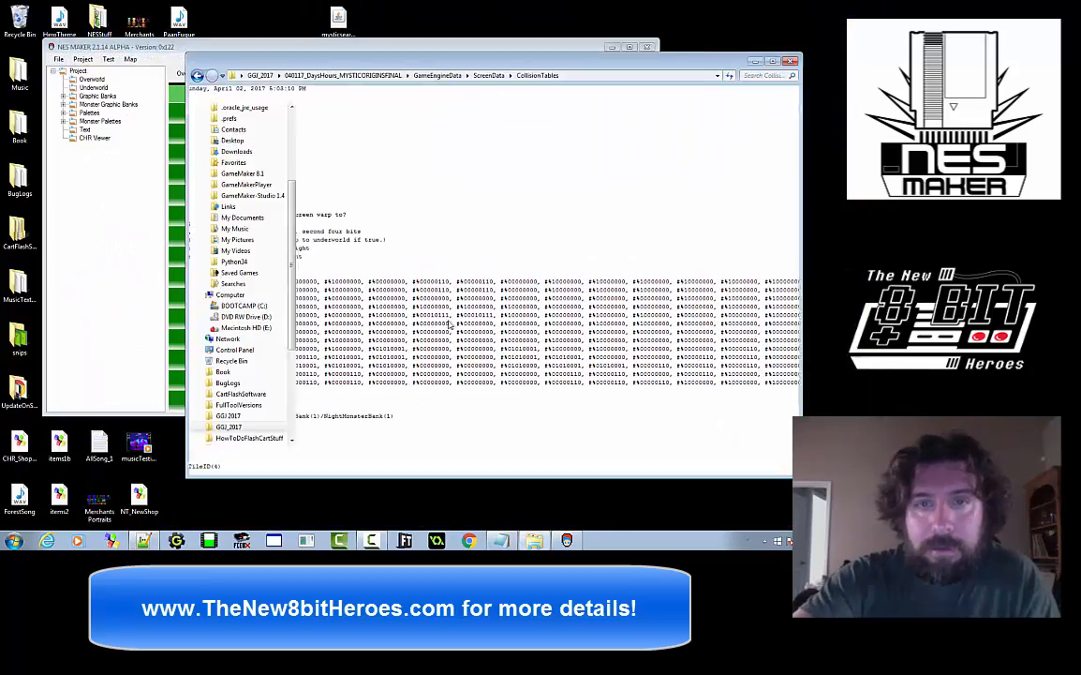
{"action": "left_click", "coordinate": [197, 76]}
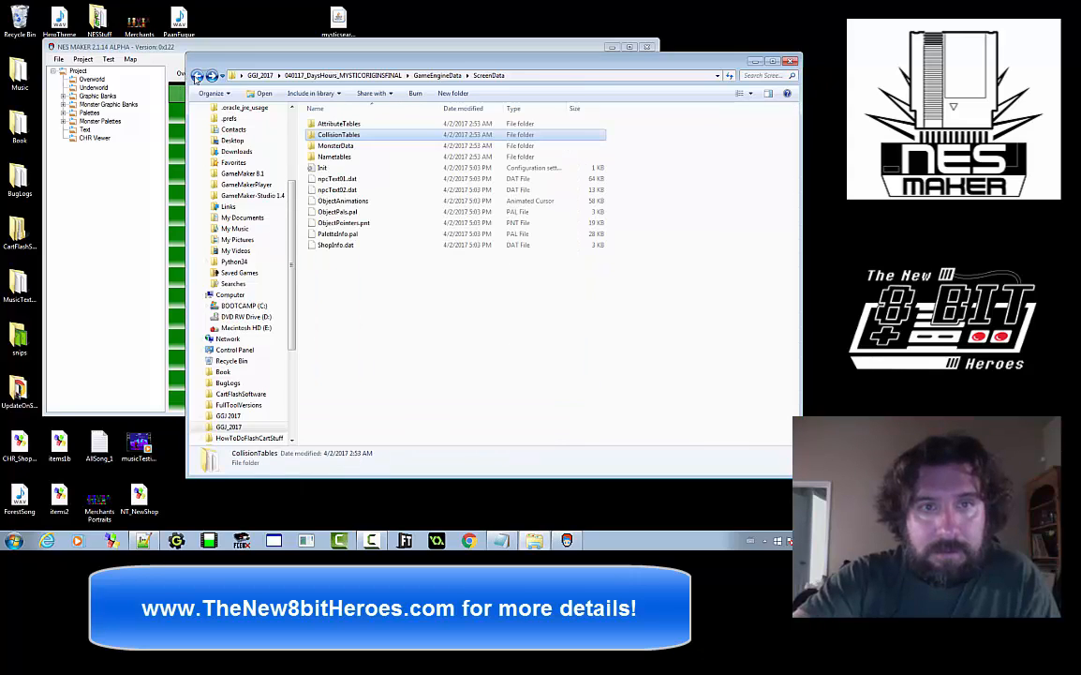
{"action": "left_click", "coordinate": [198, 77]}
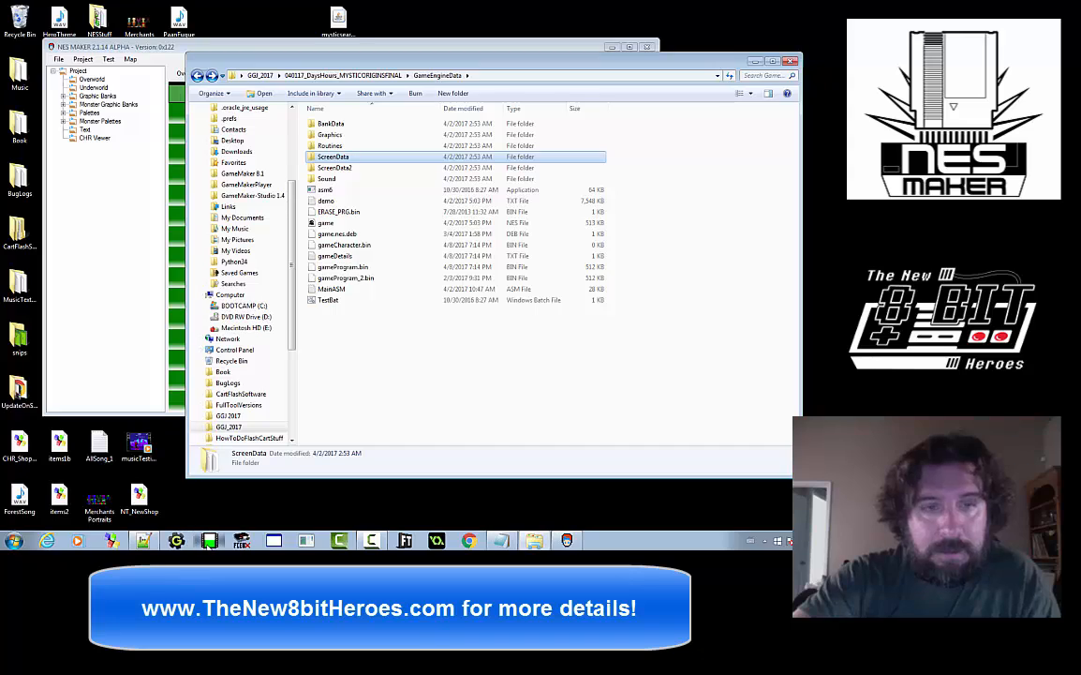
Load game.nes from GameEngineData into NES Space Checker, enlarged to examine the space in all PRG banks, and close the checker
{"action": "left_click", "coordinate": [209, 543]}
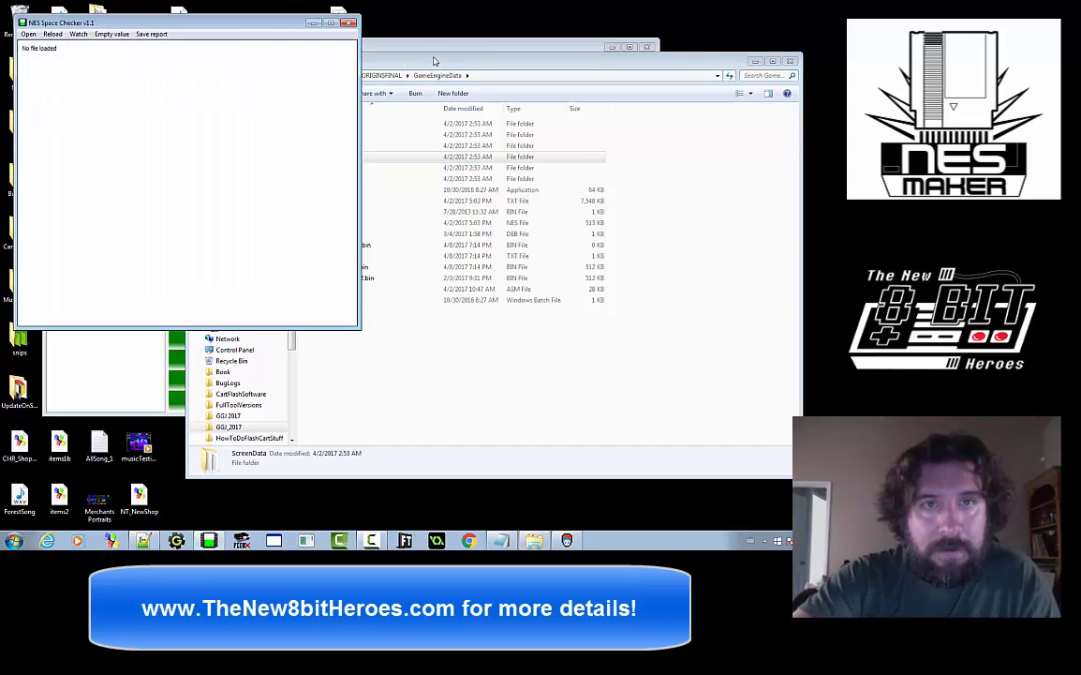
{"action": "left_click", "coordinate": [394, 57]}
{"action": "left_click_drag", "start_coordinate": [325, 223], "coordinate": [109, 200]}
{"action": "left_click", "coordinate": [267, 288]}
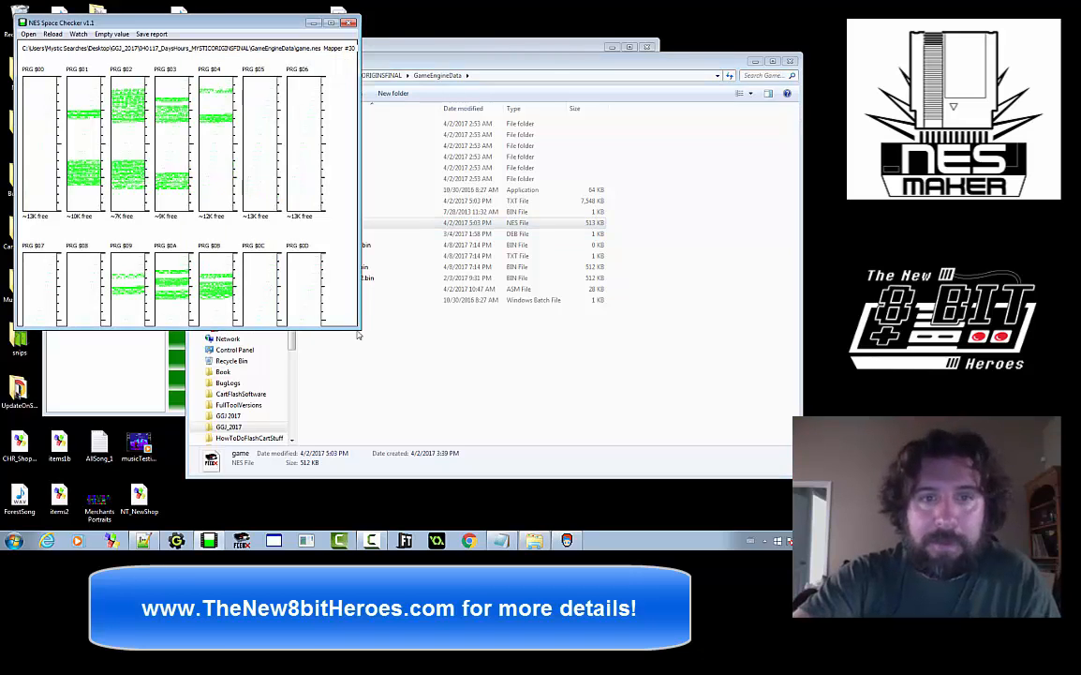
{"action": "left_click_drag", "start_coordinate": [358, 326], "coordinate": [751, 458]}
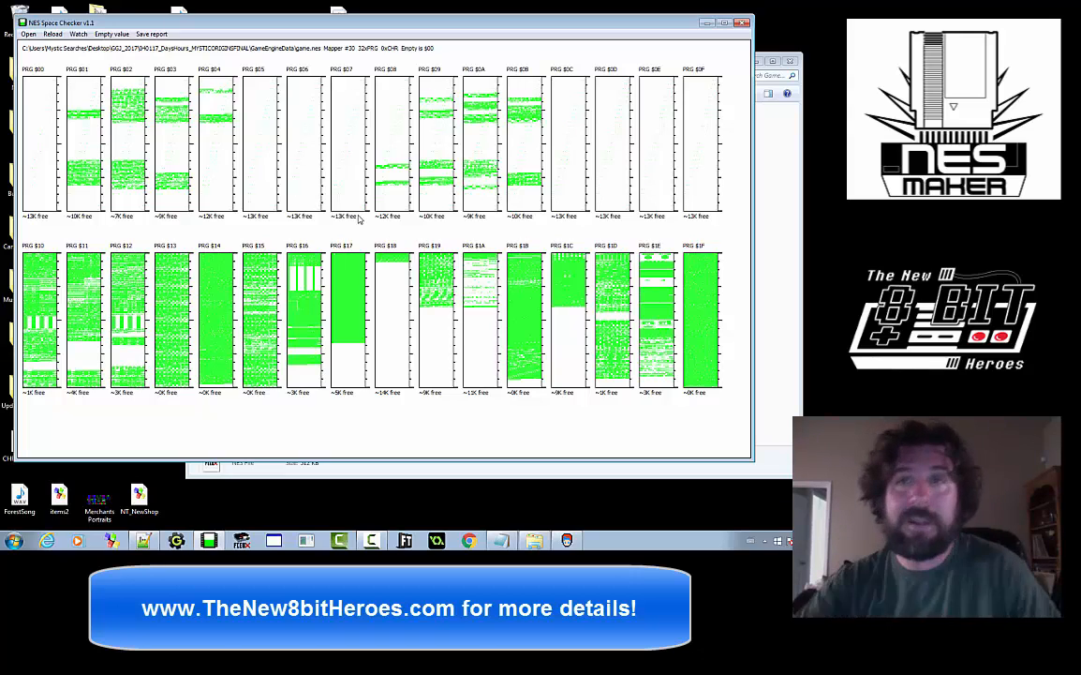
{"action": "left_click", "coordinate": [741, 22]}
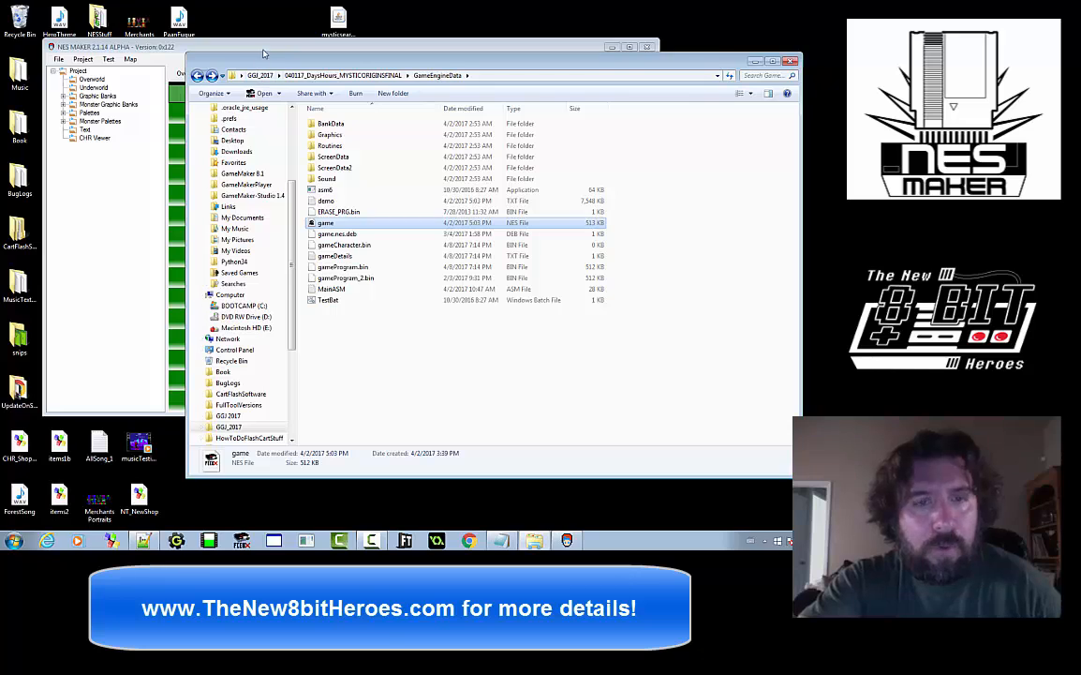
Switch back to Screen_Over_67.col in Notepad++ and examine its tile change header and the Screen Data entries, including the bank line
{"action": "left_click", "coordinate": [144, 541]}
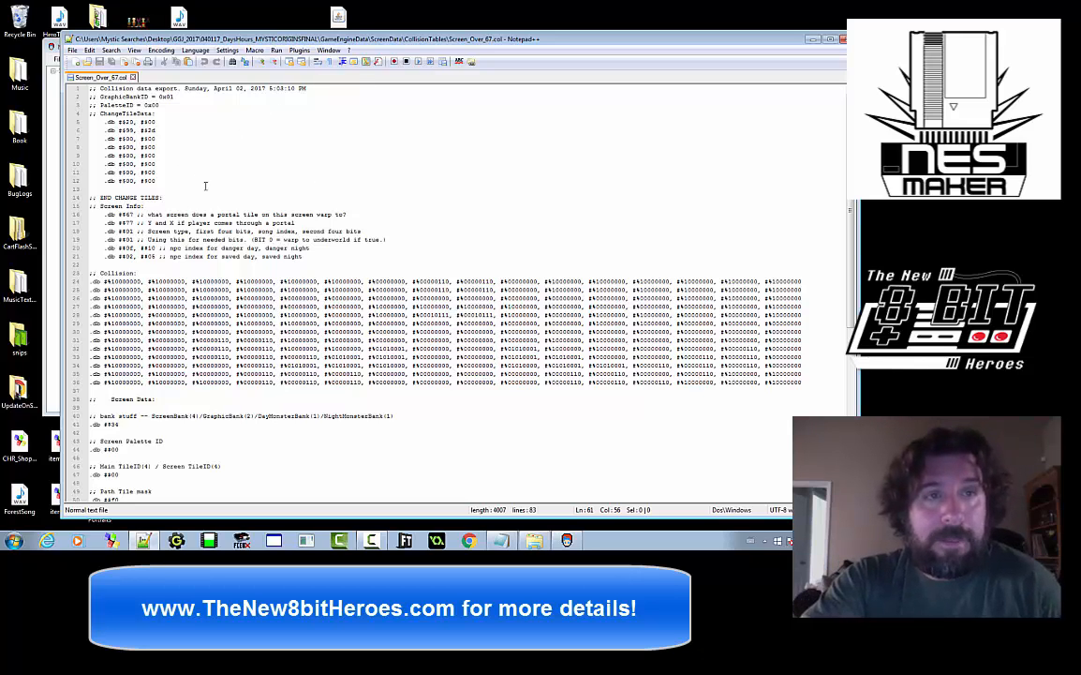
{"action": "left_click_drag", "start_coordinate": [205, 185], "coordinate": [90, 97]}
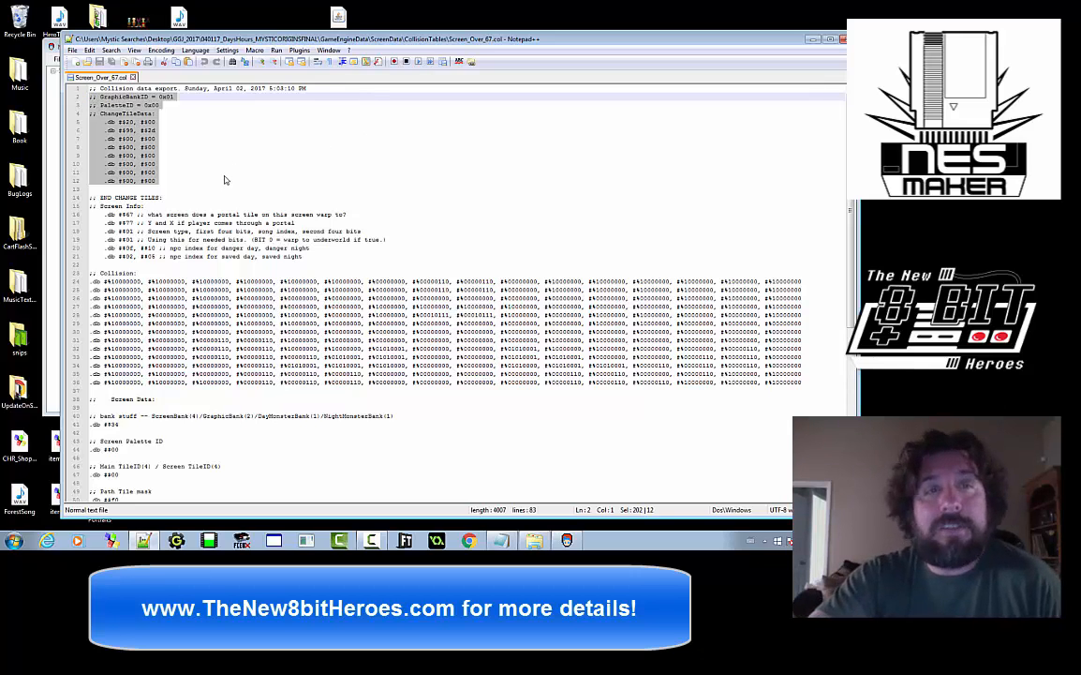
{"action": "left_click_drag", "start_coordinate": [225, 180], "coordinate": [64, 81]}
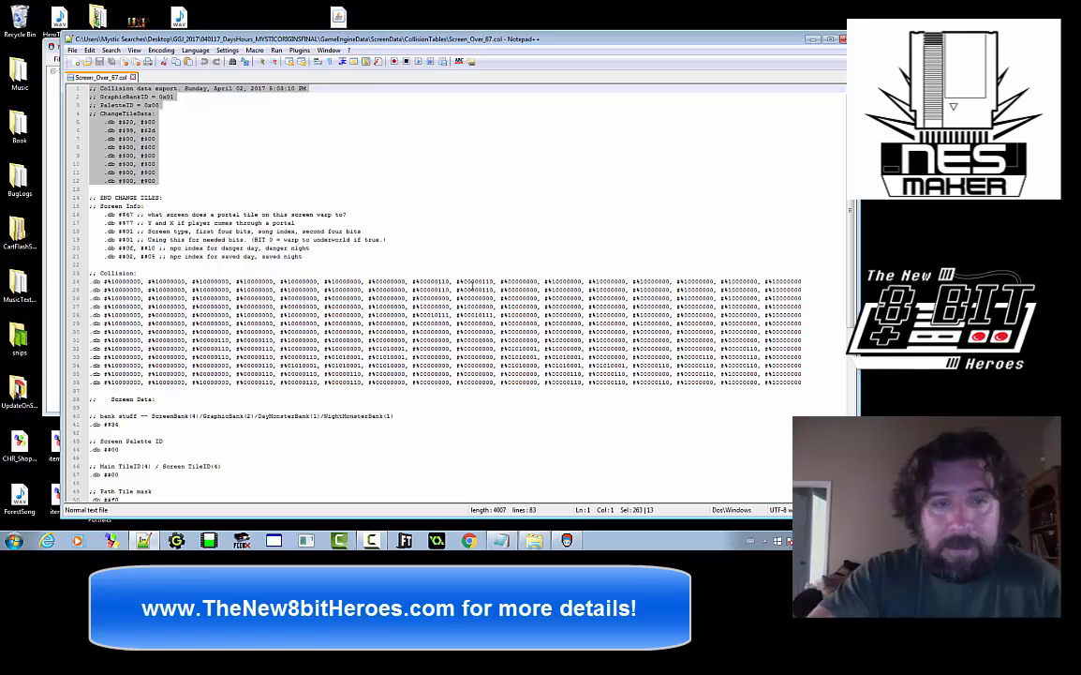
{"action": "scroll", "coordinate": [473, 283], "scroll_direction": "down", "scroll_amount": 6}
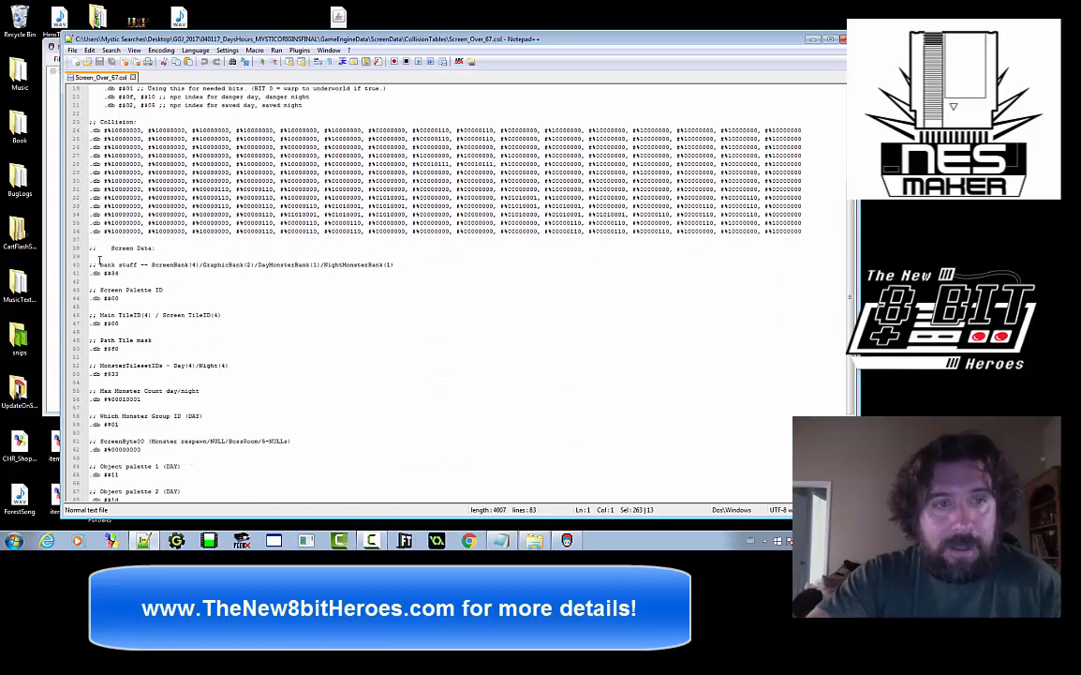
{"action": "left_click_drag", "start_coordinate": [97, 260], "coordinate": [408, 483]}
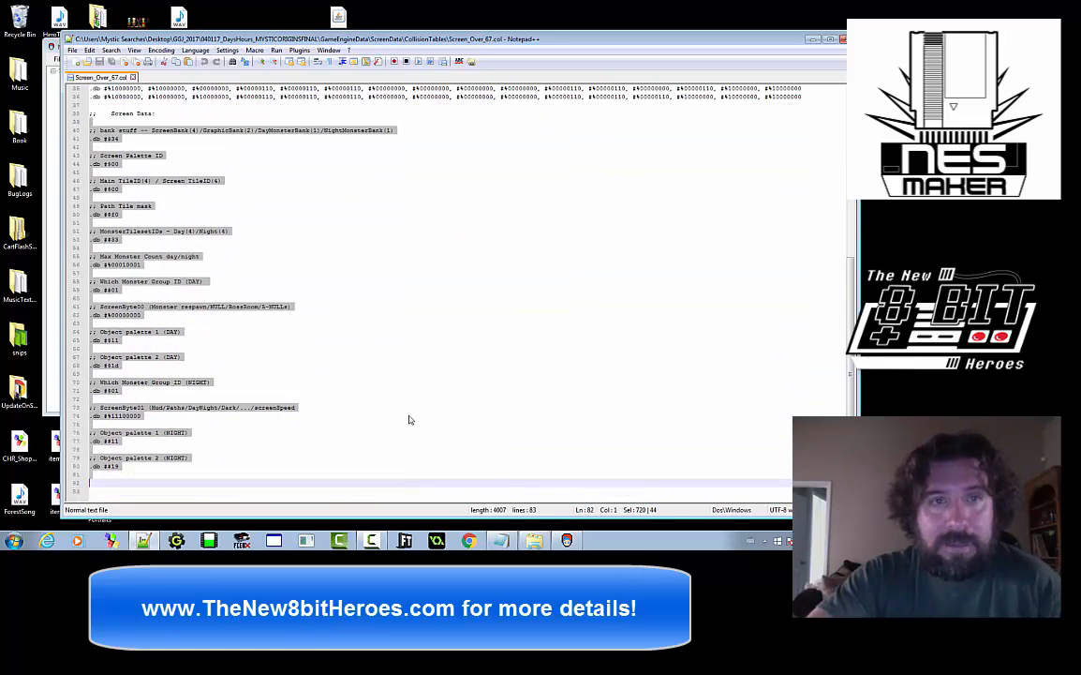
{"action": "left_click", "coordinate": [310, 272]}
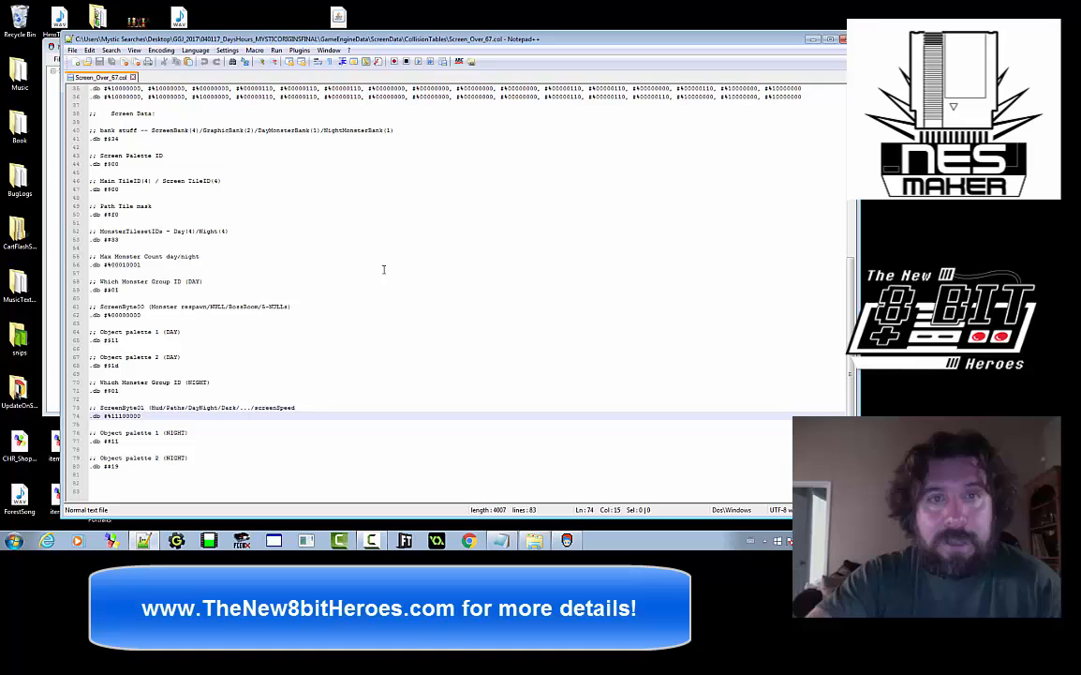
{"action": "left_click_drag", "start_coordinate": [437, 138], "coordinate": [268, 123]}
{"action": "left_click", "coordinate": [265, 134]}
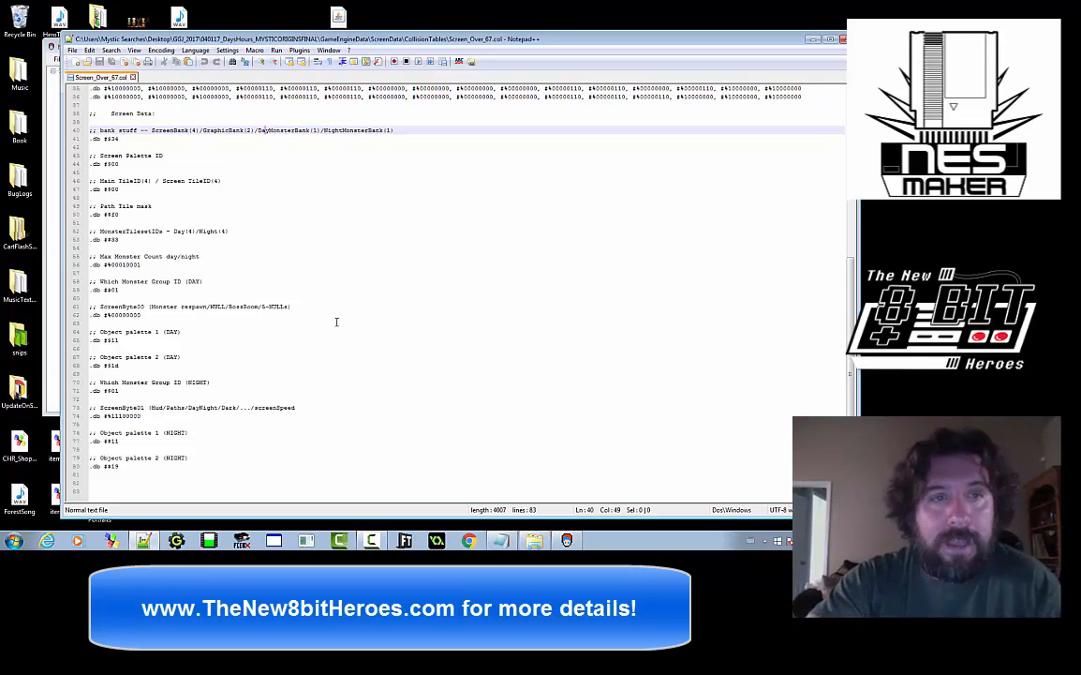
{"action": "scroll", "coordinate": [336, 321], "scroll_direction": "up", "scroll_amount": 1}
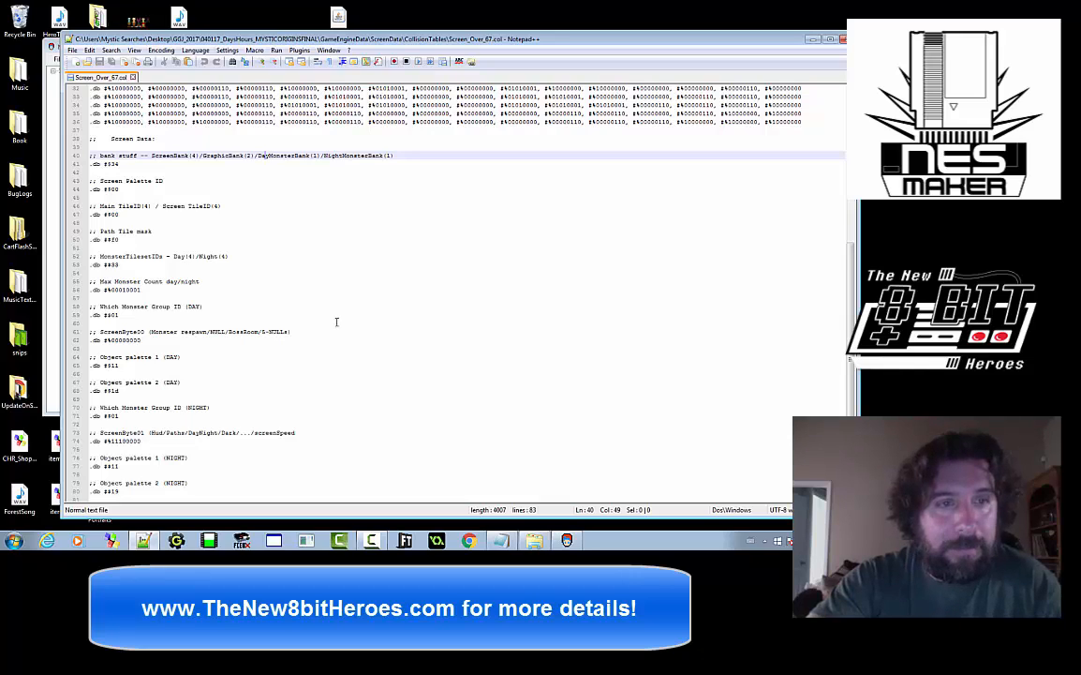
{"action": "scroll", "coordinate": [337, 321], "scroll_direction": "down", "scroll_amount": 1}
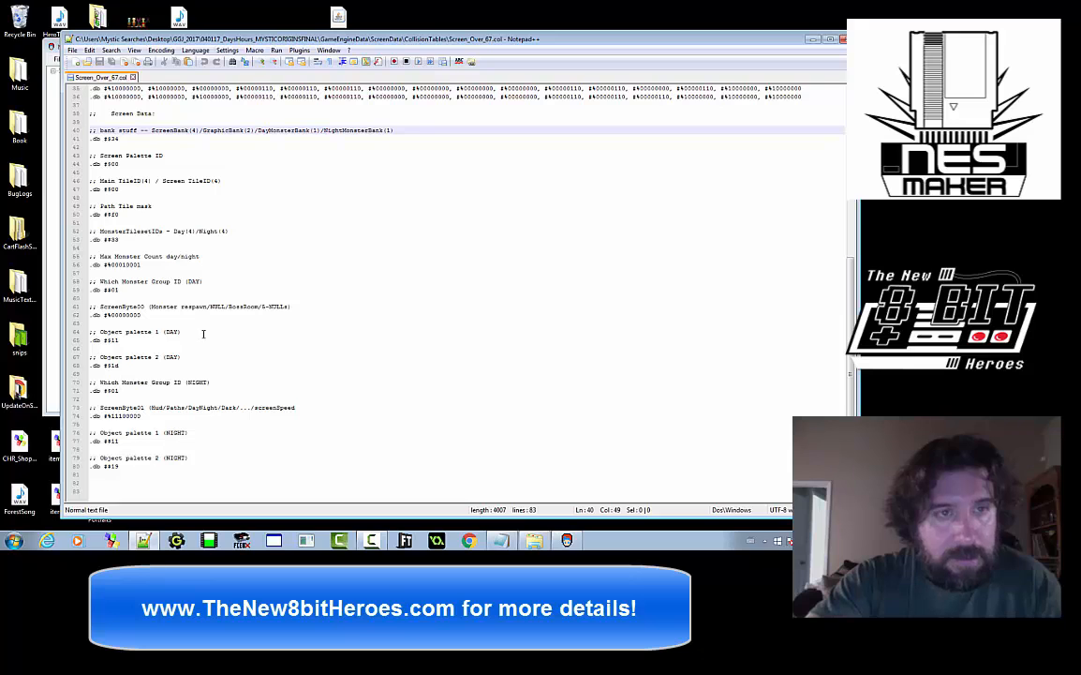
Examine the NPC index lines for danger and saved day and night under Screen Info
{"action": "scroll", "coordinate": [201, 333], "scroll_direction": "up", "scroll_amount": 1}
{"action": "scroll", "coordinate": [201, 333], "scroll_direction": "up", "scroll_amount": 10}
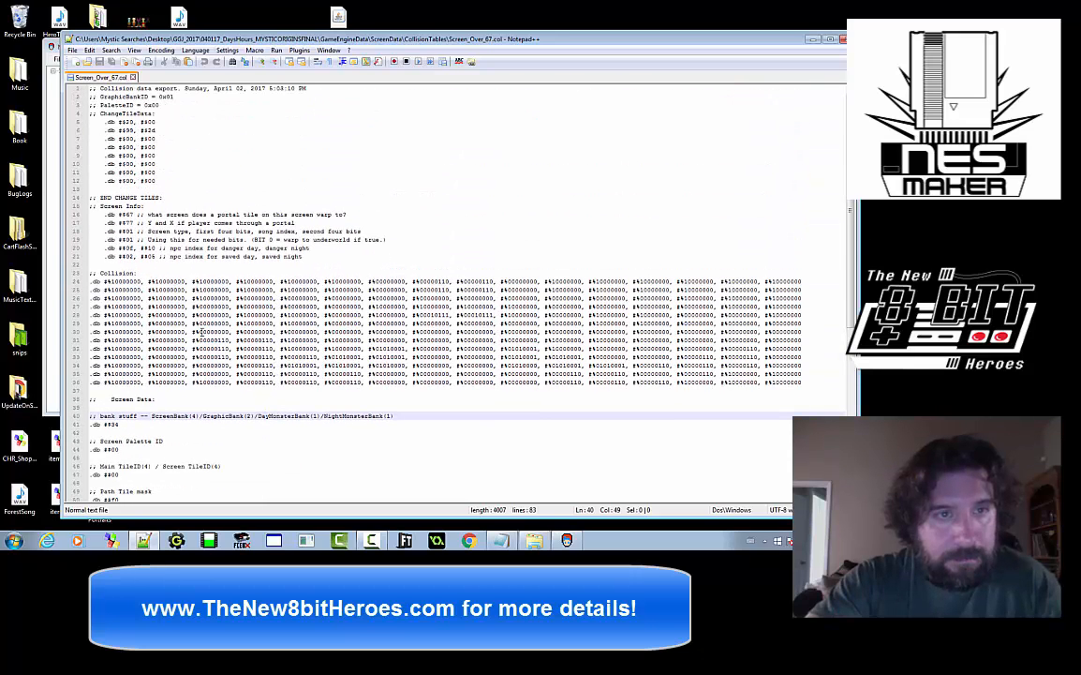
{"action": "left_click_drag", "start_coordinate": [312, 257], "coordinate": [82, 251]}
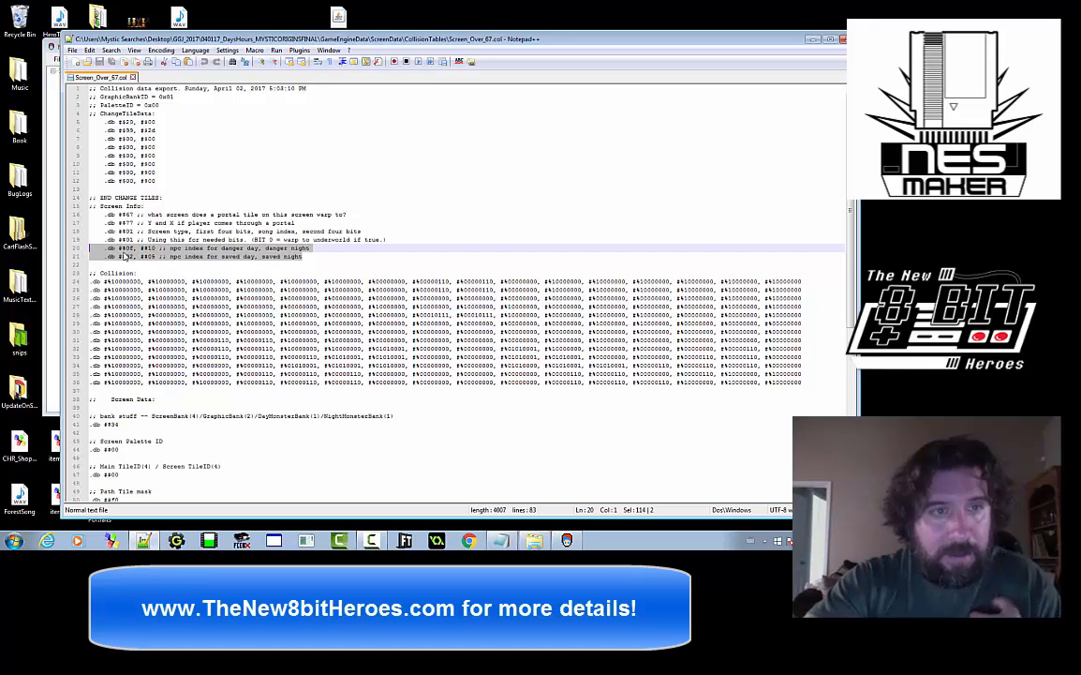
{"action": "left_click", "coordinate": [145, 256]}
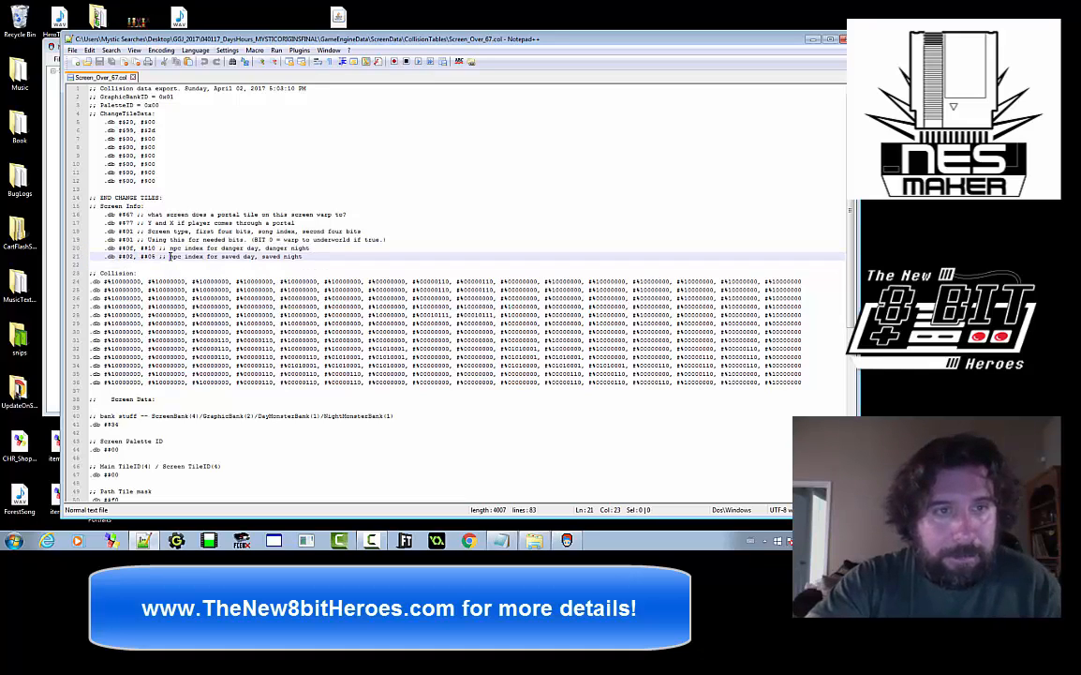
Highlight the danger day NPC index in Screen_Over_67.col and move the Notepad++ window aside to uncover NES MAKER
{"action": "left_click", "coordinate": [133, 255]}
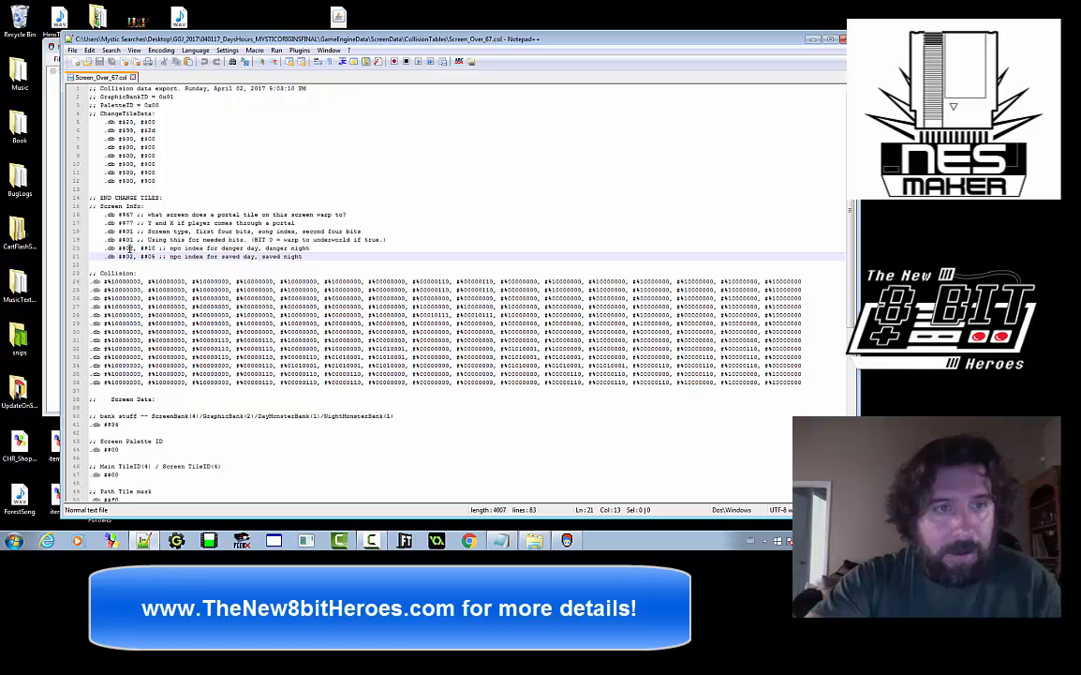
{"action": "key", "text": "Up"}
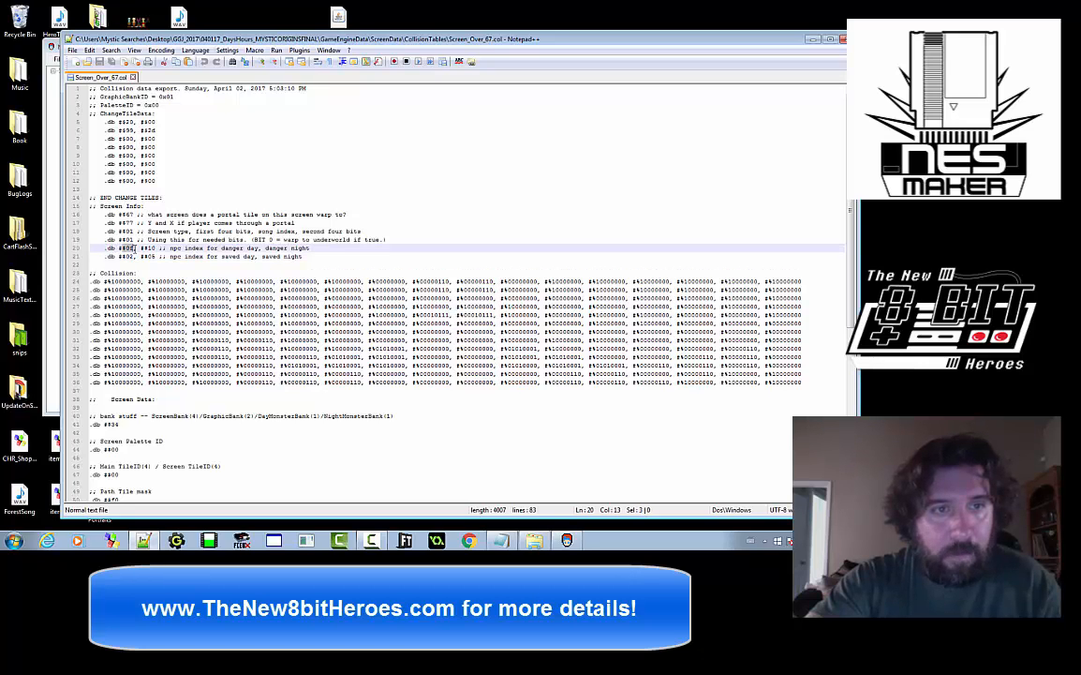
{"action": "left_click_drag", "start_coordinate": [159, 40], "coordinate": [392, 31]}
Switch to the project's Text entries in NES MAKER and review the messages one by one from TheGuysSign to World
{"action": "left_click", "coordinate": [92, 79]}
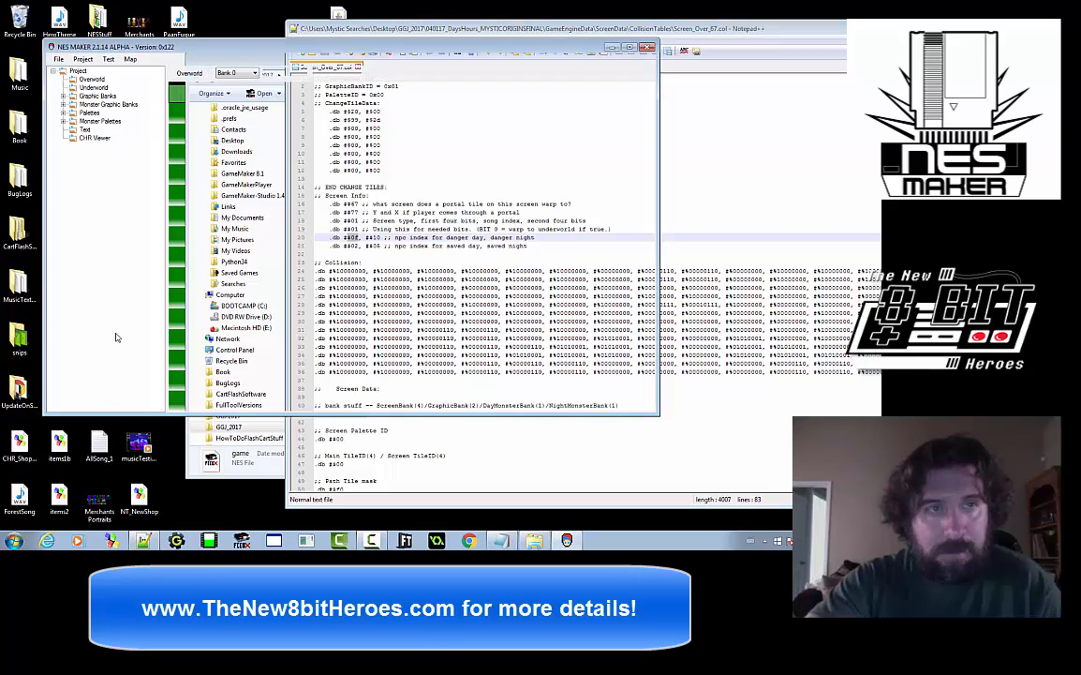
{"action": "left_click", "coordinate": [85, 129]}
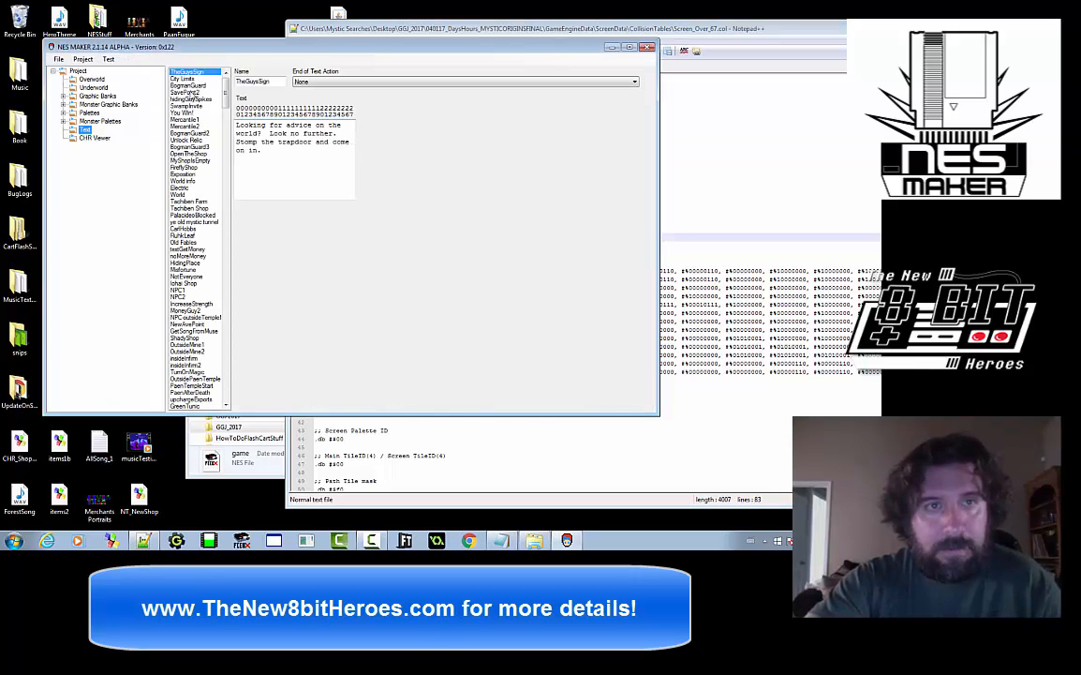
{"action": "mouse_move", "coordinate": [222, 90]}
{"action": "left_mouse_down"}
{"action": "mouse_move", "coordinate": [224, 369]}
{"action": "mouse_move", "coordinate": [226, 94]}
{"action": "left_mouse_up"}
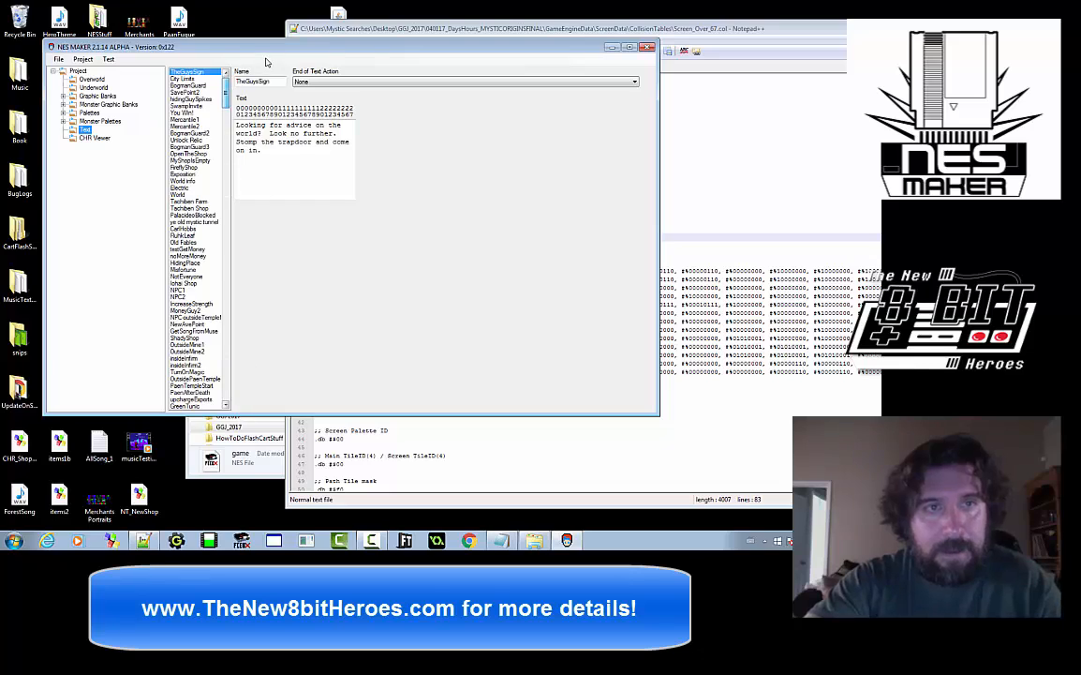
{"action": "left_click", "coordinate": [190, 78]}
{"action": "left_click", "coordinate": [191, 85]}
{"action": "left_click", "coordinate": [190, 98]}
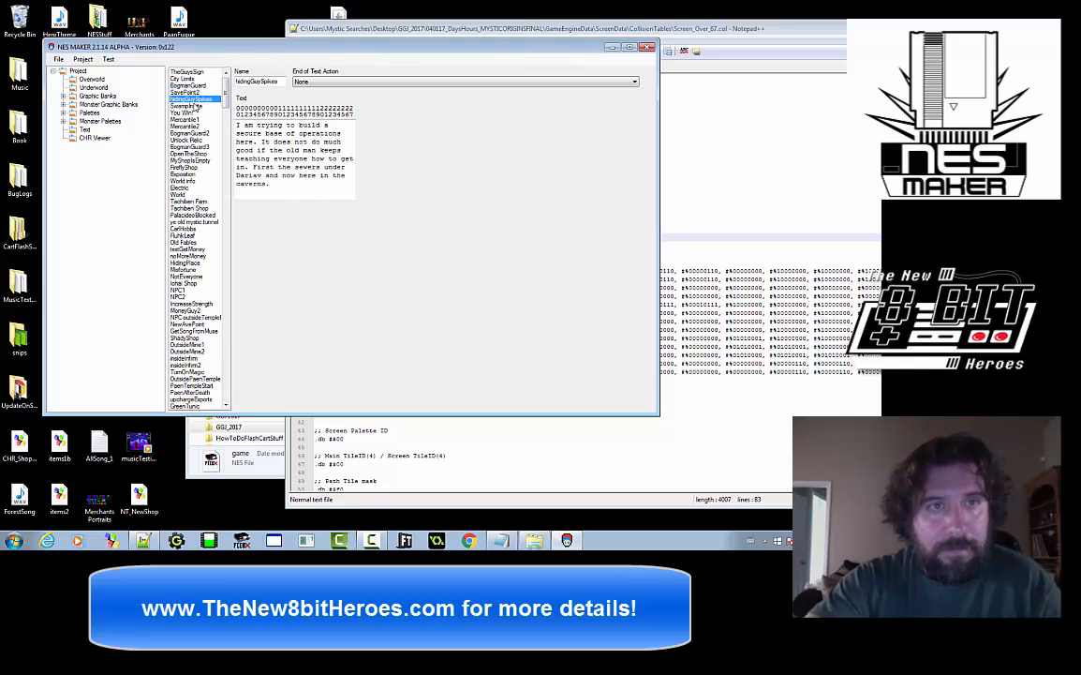
{"action": "left_click", "coordinate": [190, 105]}
{"action": "left_click", "coordinate": [192, 112]}
{"action": "left_click", "coordinate": [192, 119]}
{"action": "left_click", "coordinate": [192, 126]}
{"action": "left_click", "coordinate": [192, 132]}
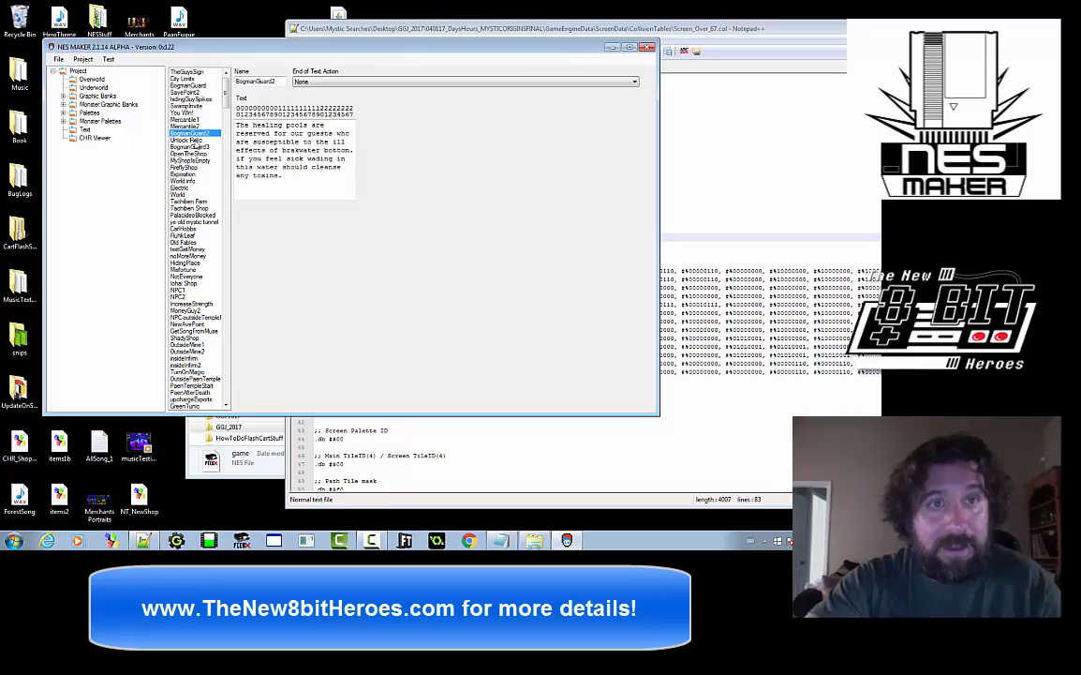
{"action": "left_click", "coordinate": [192, 139]}
{"action": "left_click", "coordinate": [193, 146]}
{"action": "left_click", "coordinate": [192, 153]}
{"action": "left_click", "coordinate": [192, 161]}
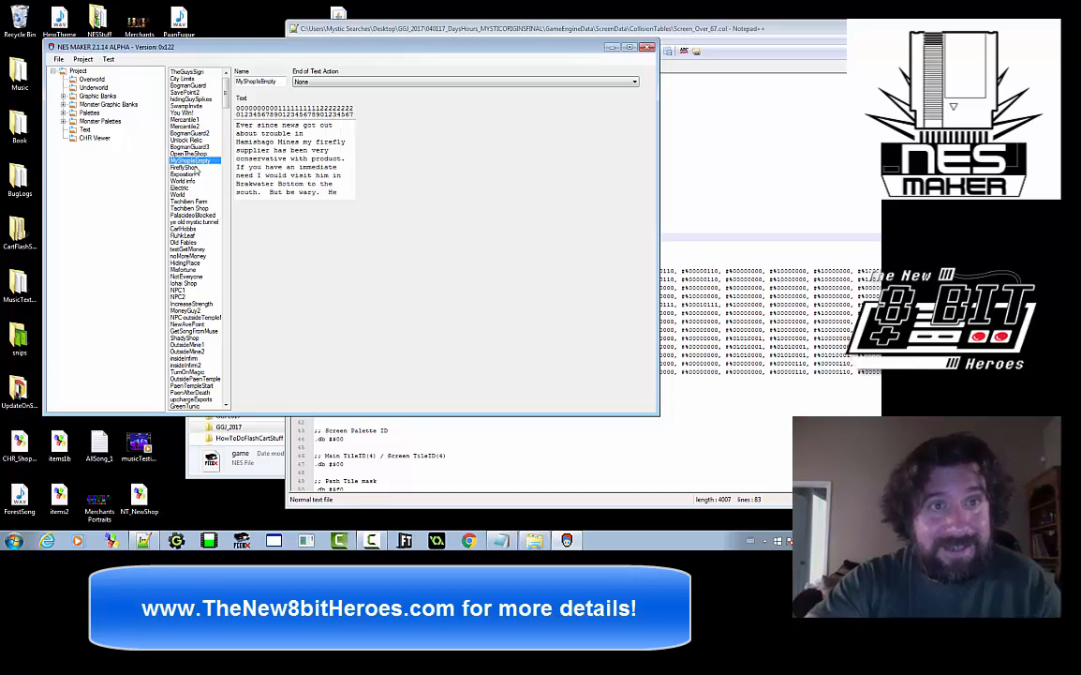
{"action": "left_click", "coordinate": [192, 166]}
{"action": "left_click", "coordinate": [192, 174]}
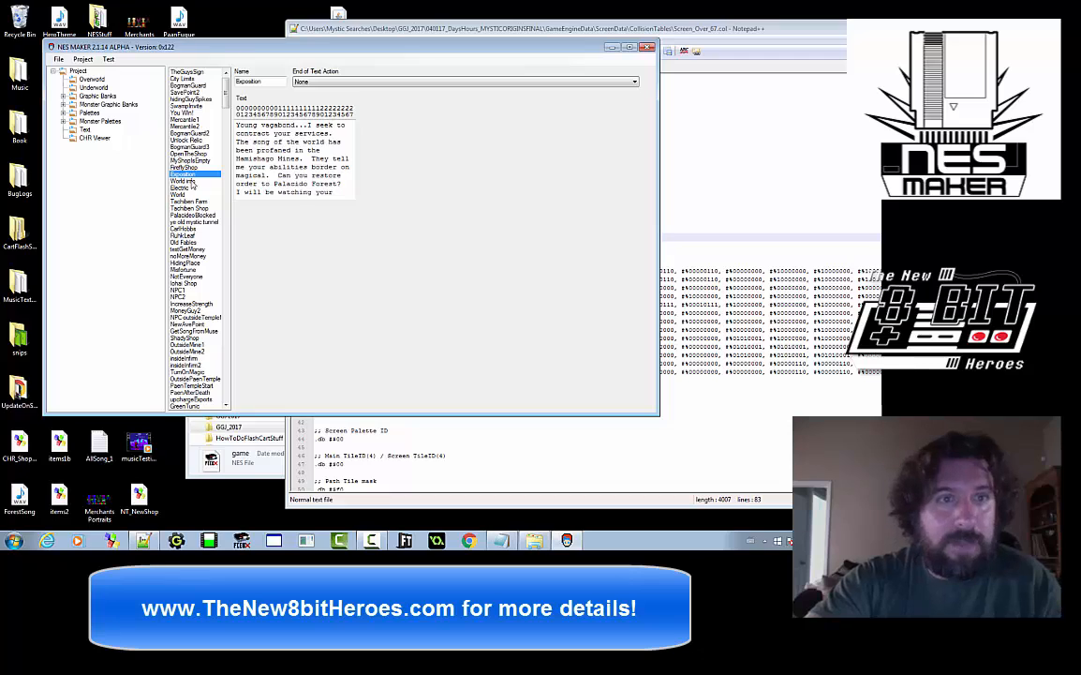
{"action": "left_click", "coordinate": [192, 181]}
{"action": "left_click", "coordinate": [193, 187]}
{"action": "left_click", "coordinate": [188, 194]}
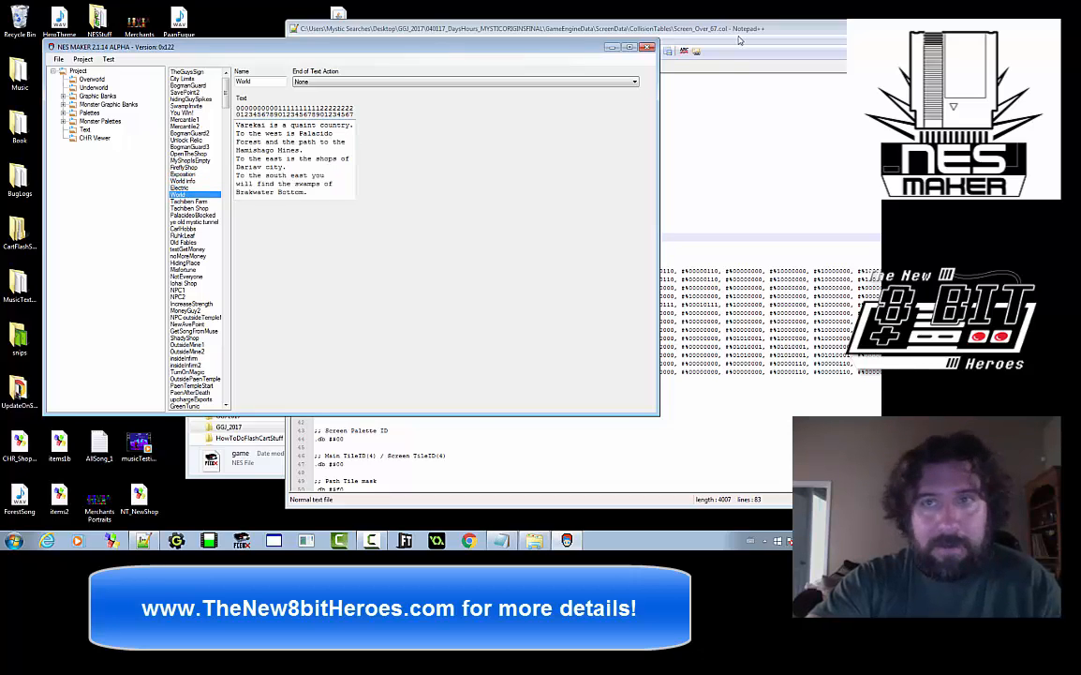
Return to Screen_Over_67.col in Notepad++ and examine both NPC index lines for danger and saved day and night
{"action": "left_click", "coordinate": [668, 59]}
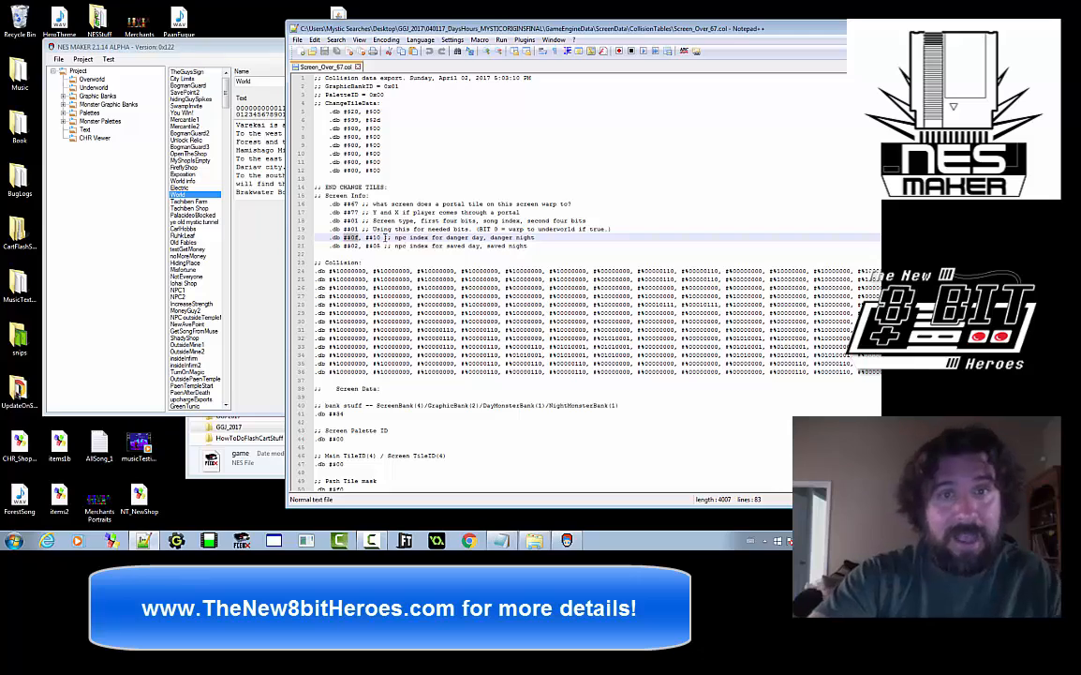
{"action": "mouse_move", "coordinate": [382, 238]}
{"action": "left_mouse_down"}
{"action": "mouse_move", "coordinate": [344, 247]}
{"action": "mouse_move", "coordinate": [381, 246]}
{"action": "mouse_move", "coordinate": [362, 246]}
{"action": "left_mouse_up"}
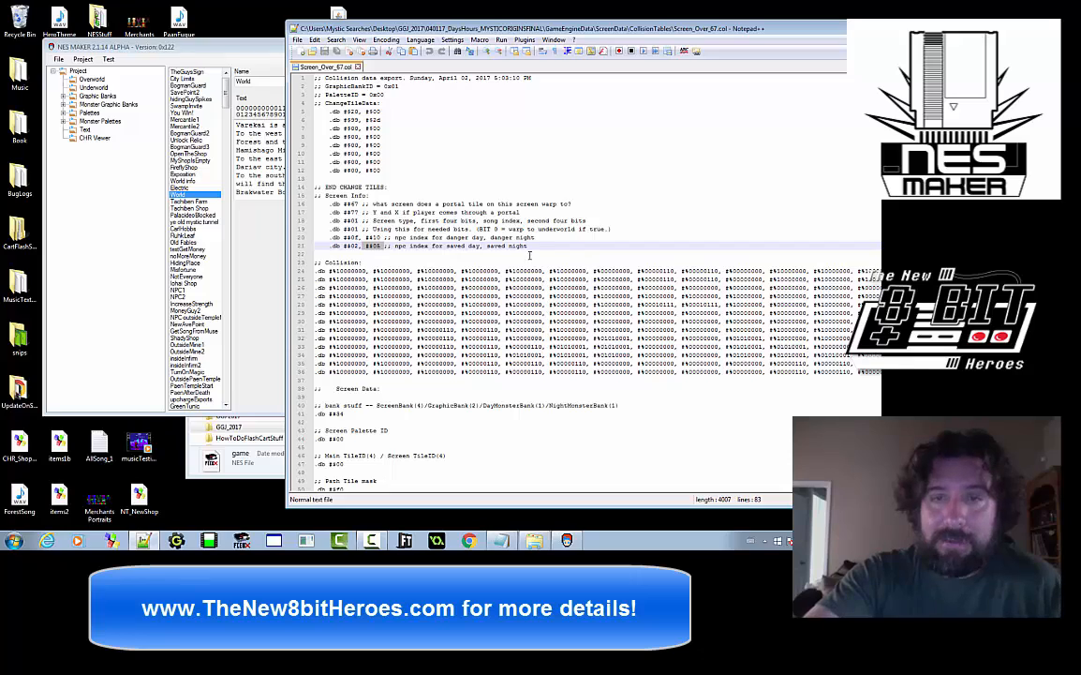
{"action": "left_click_drag", "start_coordinate": [528, 246], "coordinate": [343, 238]}
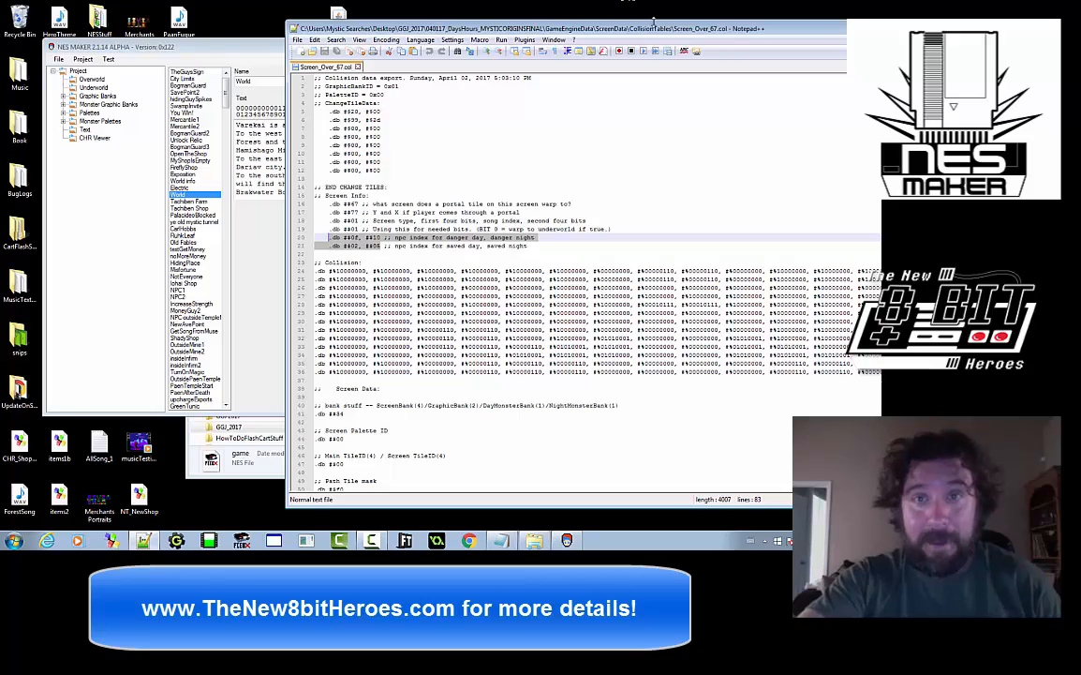
Move the Notepad++ window back and examine the Screen Data entries for monster count, day and night monster groups and object palettes
{"action": "left_click_drag", "start_coordinate": [594, 28], "coordinate": [366, 29]}
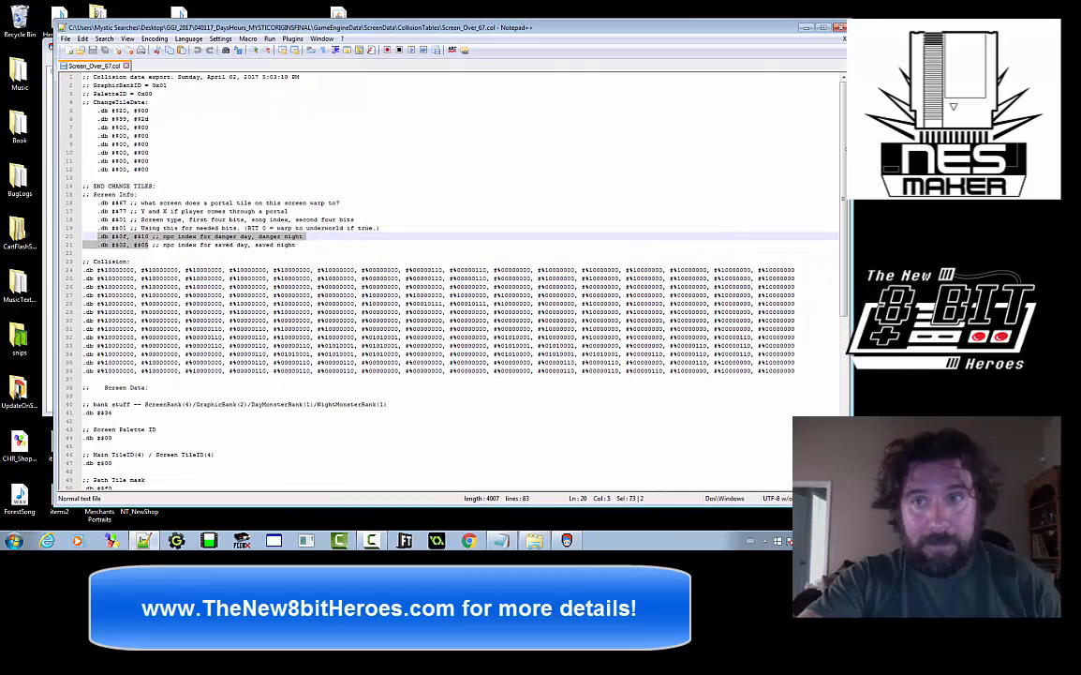
{"action": "left_click_drag", "start_coordinate": [843, 160], "coordinate": [844, 364]}
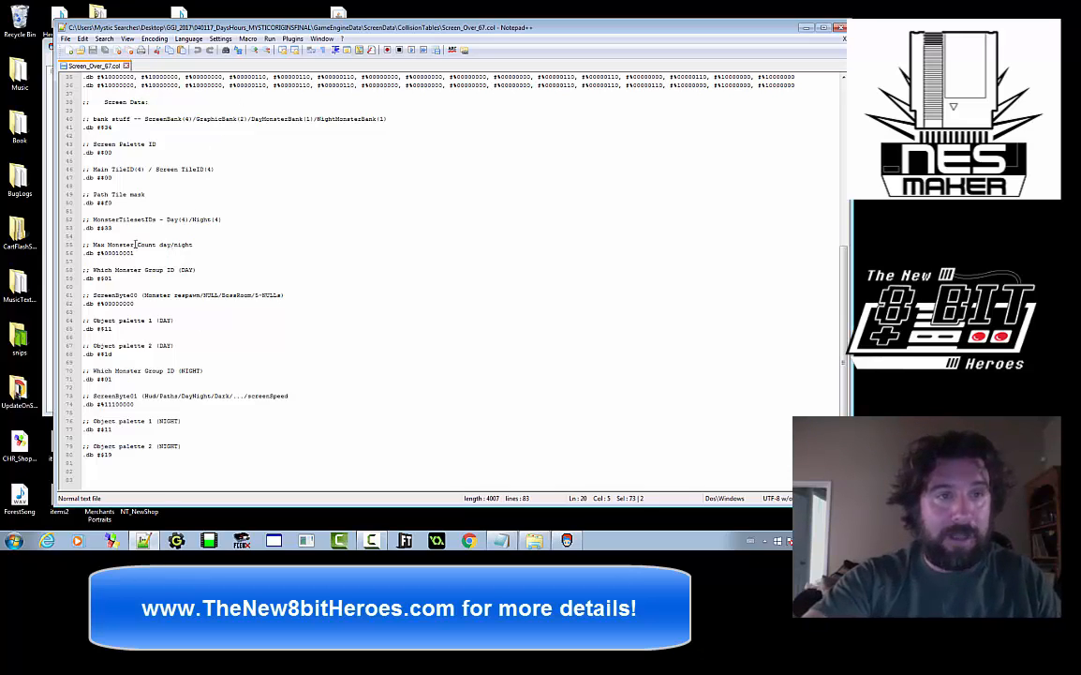
{"action": "left_click_drag", "start_coordinate": [145, 245], "coordinate": [121, 257]}
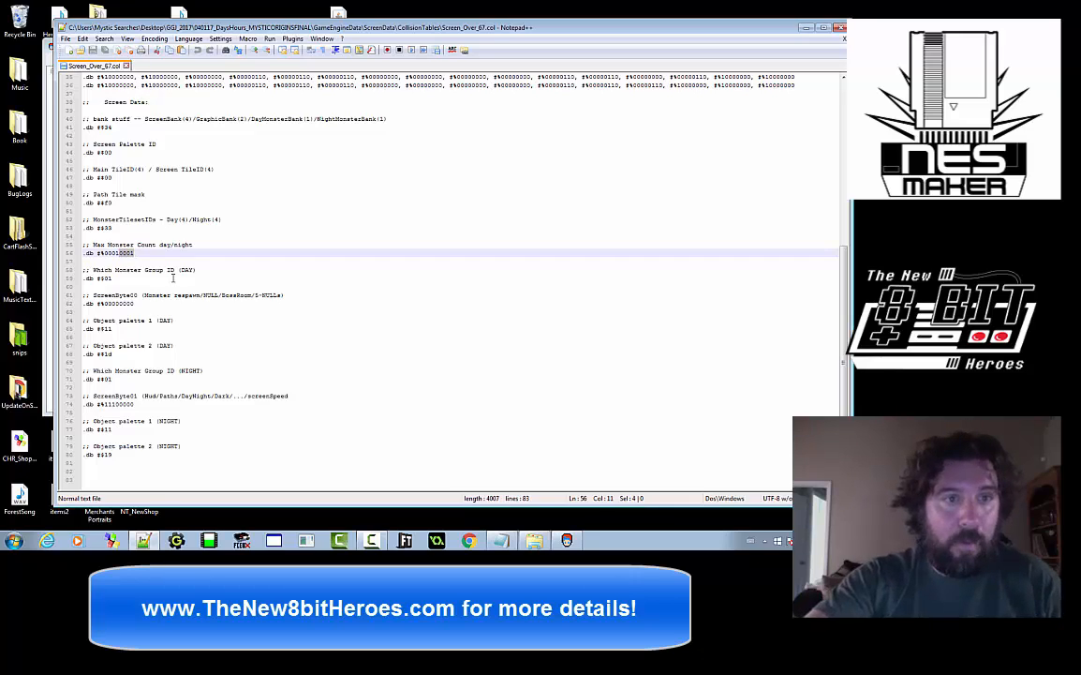
{"action": "left_click_drag", "start_coordinate": [172, 277], "coordinate": [83, 278]}
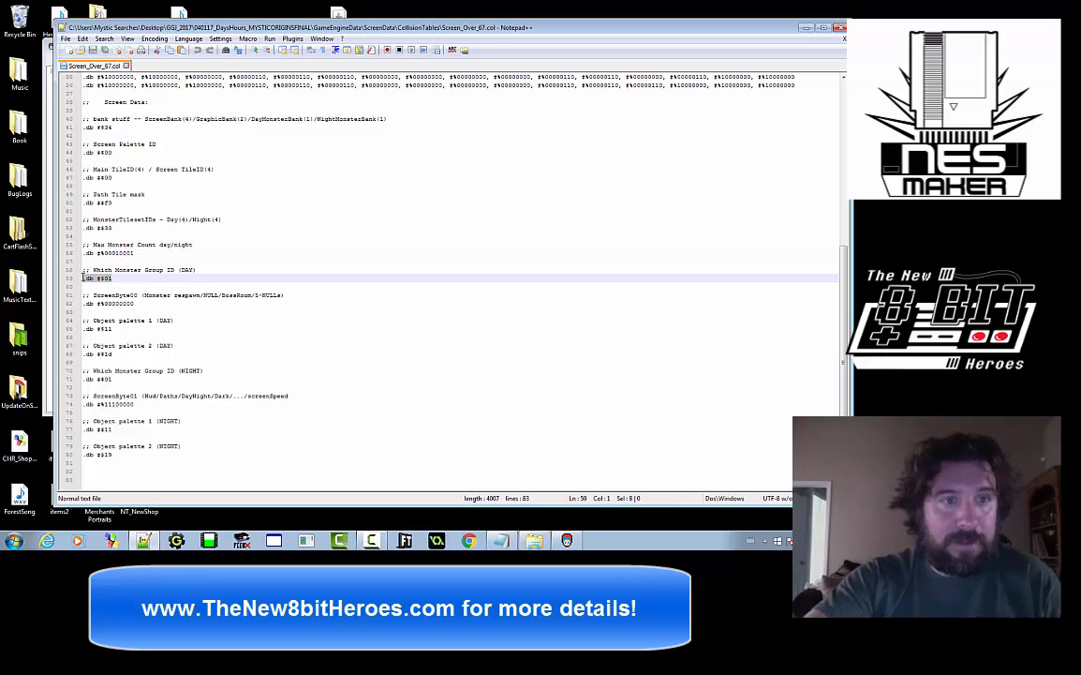
{"action": "left_click", "coordinate": [197, 372]}
{"action": "left_click_drag", "start_coordinate": [181, 321], "coordinate": [119, 314]}
{"action": "left_click", "coordinate": [188, 349]}
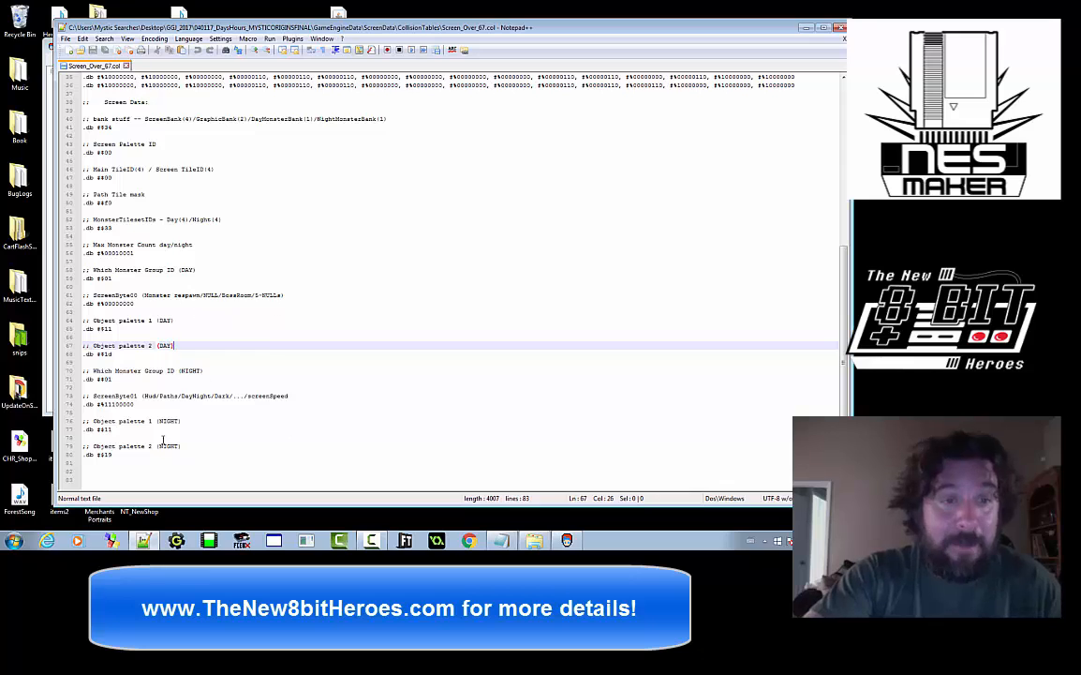
Highlight all of the screen's exported data in Screen_Over_67.col, clear the selection and close Notepad++
{"action": "left_click_drag", "start_coordinate": [114, 454], "coordinate": [66, 58]}
{"action": "scroll", "coordinate": [449, 444], "scroll_direction": "down", "scroll_amount": 9}
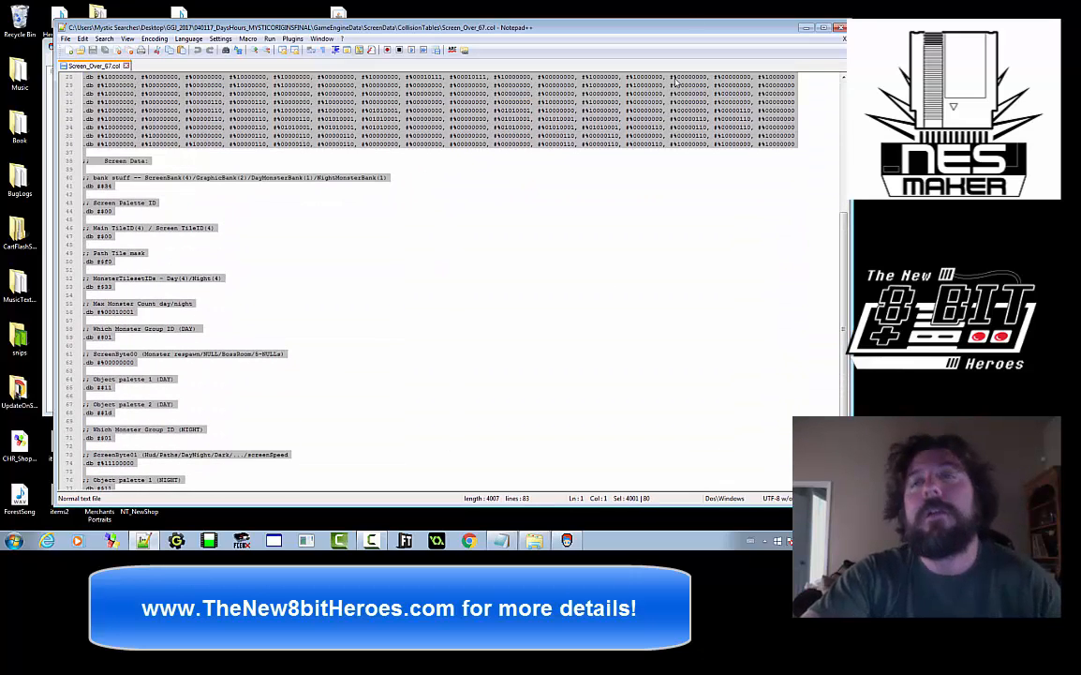
{"action": "scroll", "coordinate": [281, 403], "scroll_direction": "down", "scroll_amount": 3}
{"action": "left_click_drag", "start_coordinate": [248, 475], "coordinate": [54, 112]}
{"action": "left_click", "coordinate": [434, 235]}
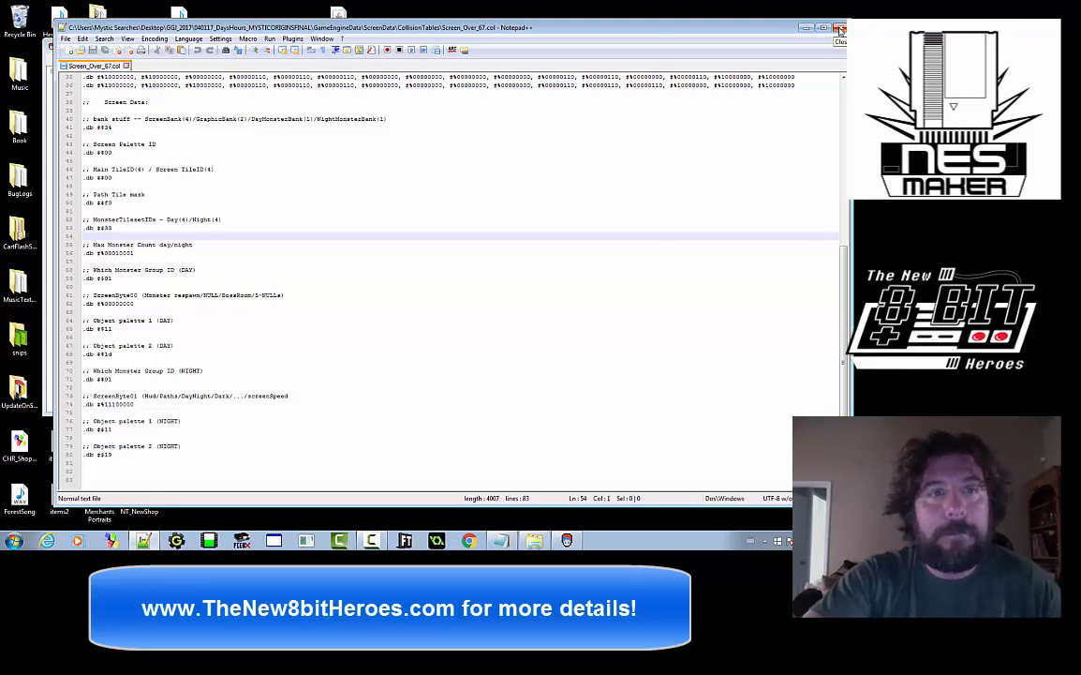
{"action": "left_click", "coordinate": [840, 29]}
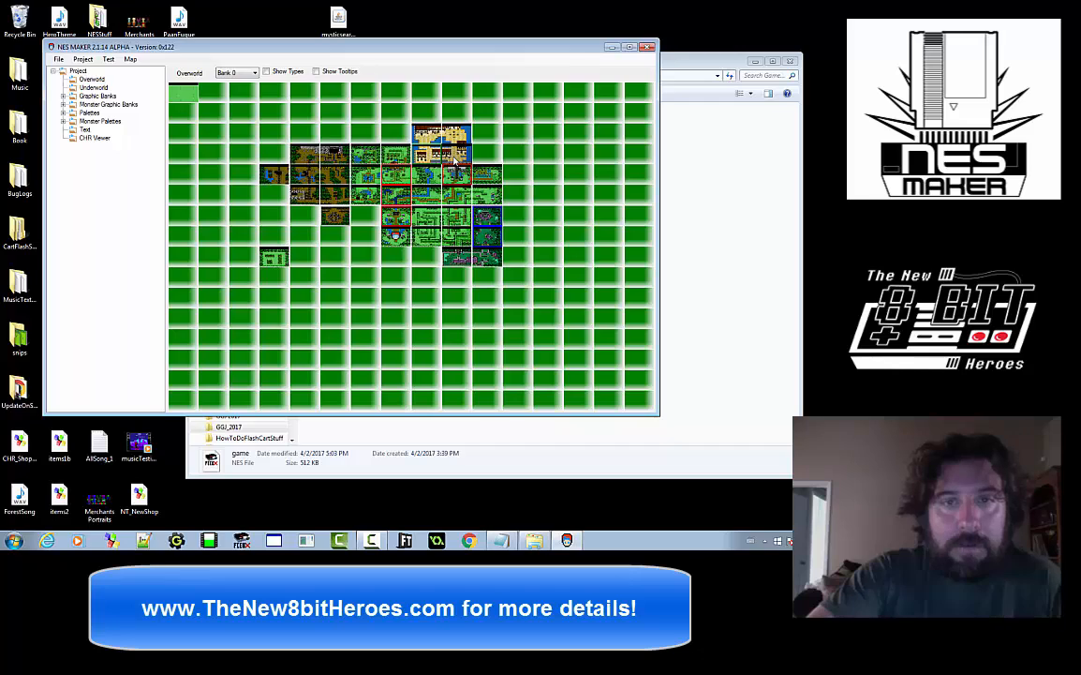
Open a sand-coloured town screen from the overworld map, go to the screen above, check its Screen Info NPC indexes and close the details
{"action": "double_click", "coordinate": [422, 139]}
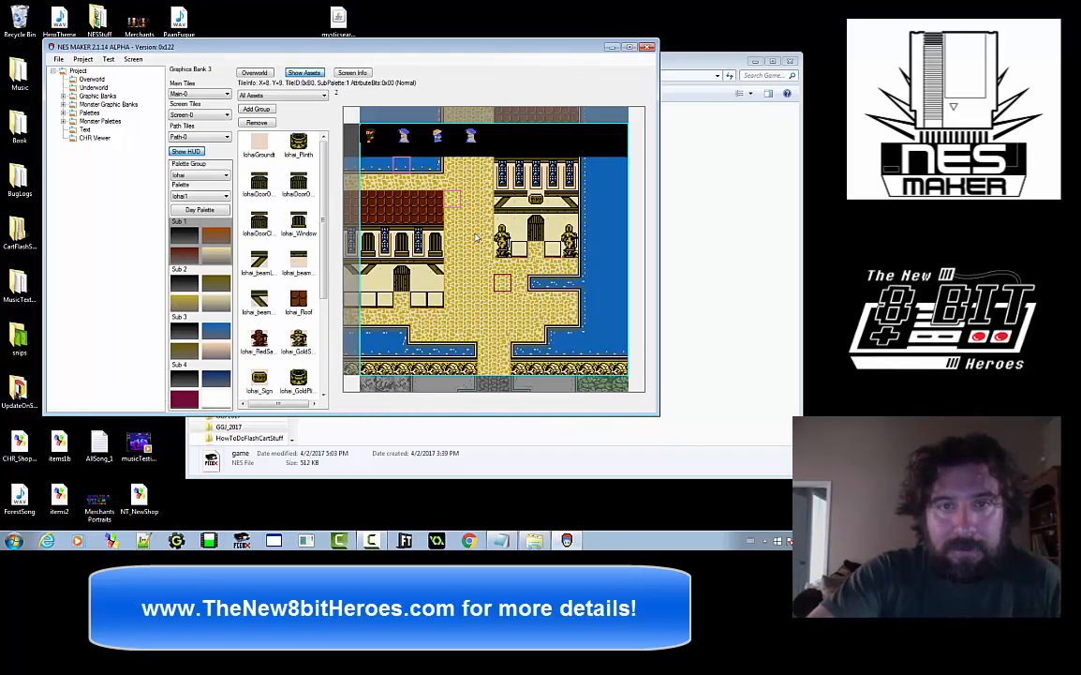
{"action": "key", "text": "Up"}
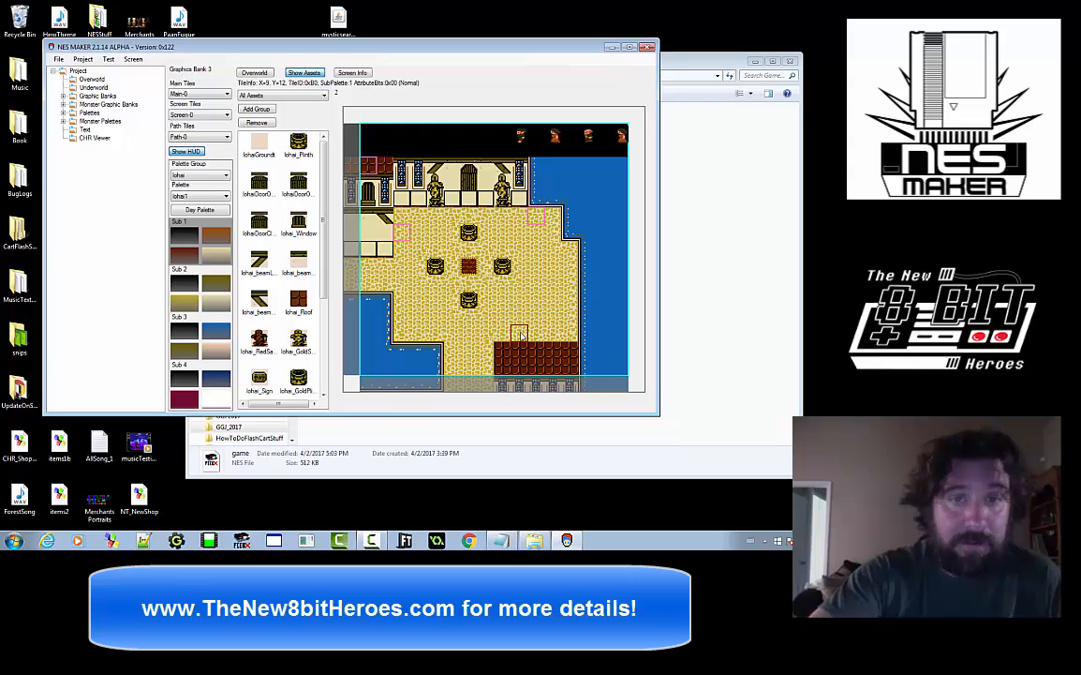
{"action": "left_click", "coordinate": [349, 73]}
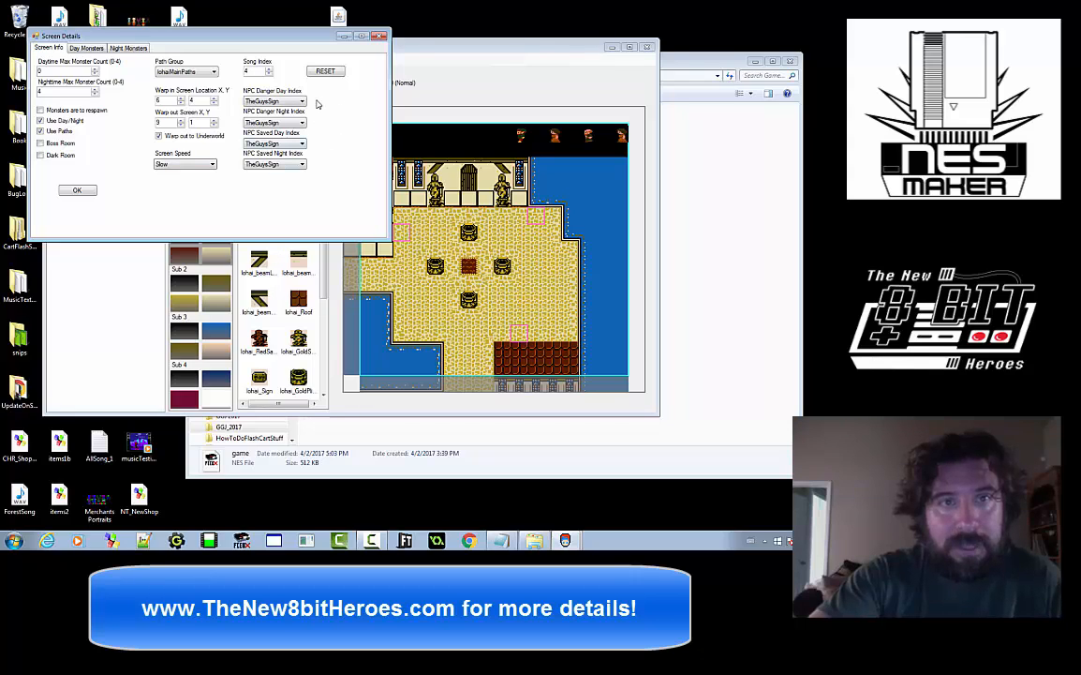
{"action": "left_click", "coordinate": [381, 37]}
Open the change tile at X 2, Y 6 and examine the available TextString types, keeping TextString54
{"action": "left_click", "coordinate": [401, 232]}
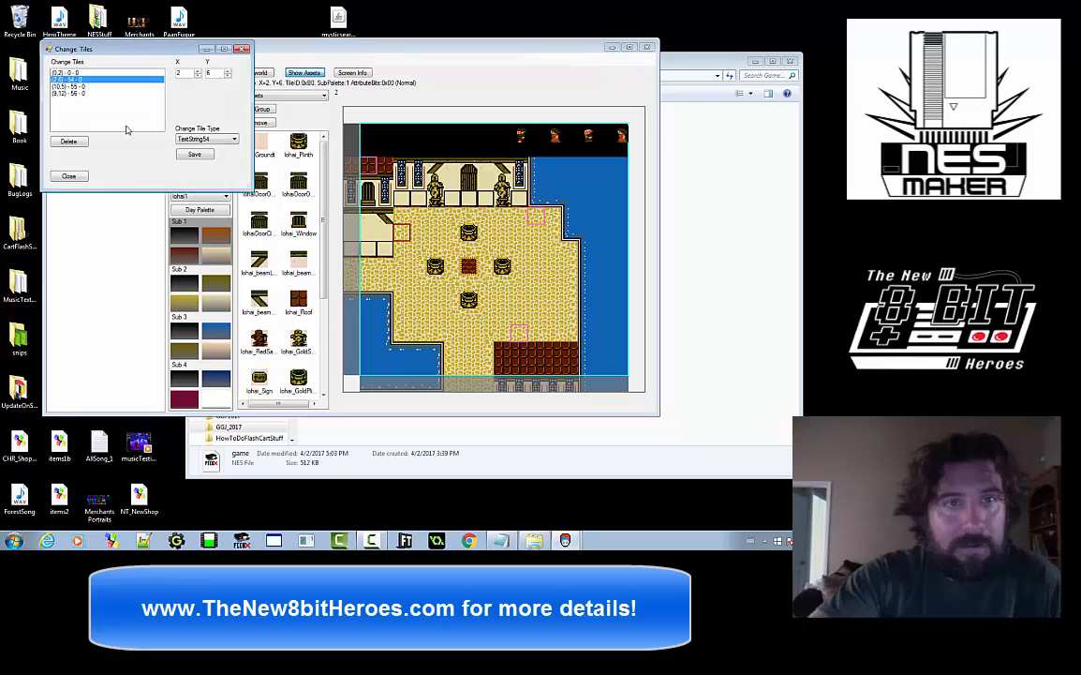
{"action": "left_click", "coordinate": [222, 141]}
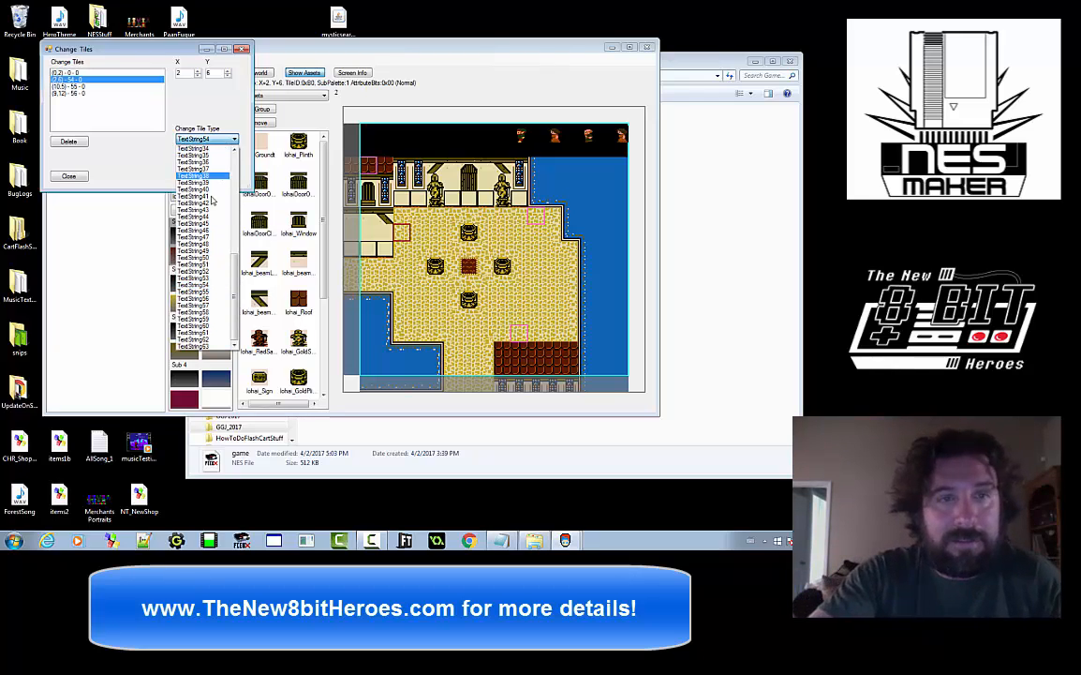
{"action": "left_click", "coordinate": [206, 105]}
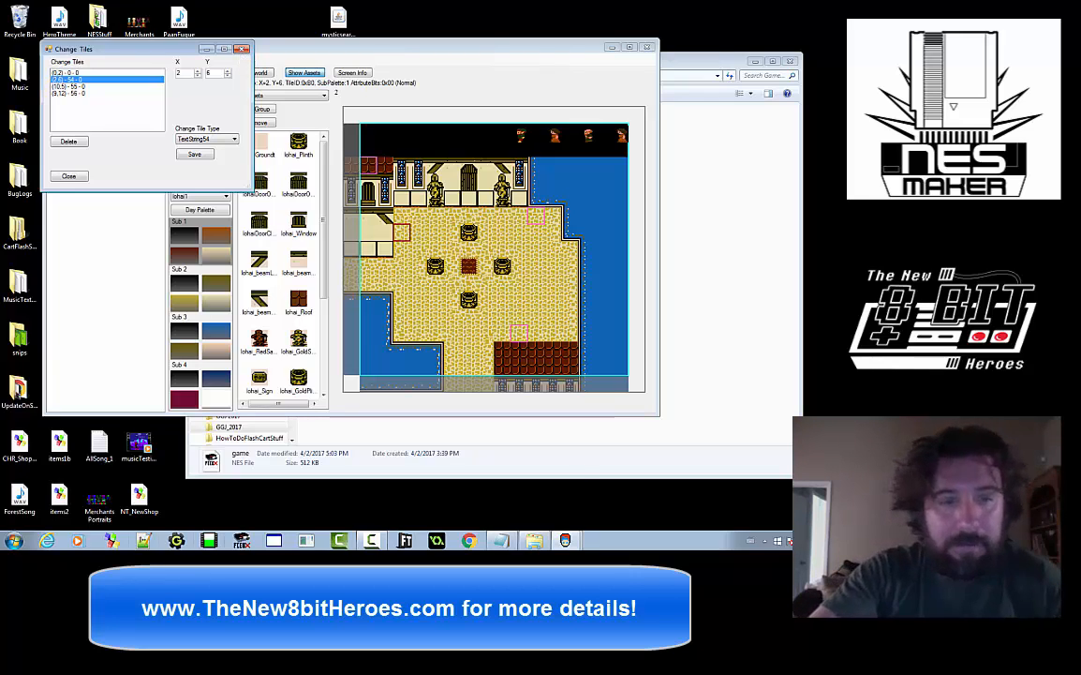
Switch to Windows Explorer and open Screen_Over_00.col from ScreenData's CollisionTables folder in Notepad++
{"action": "left_click", "coordinate": [676, 334]}
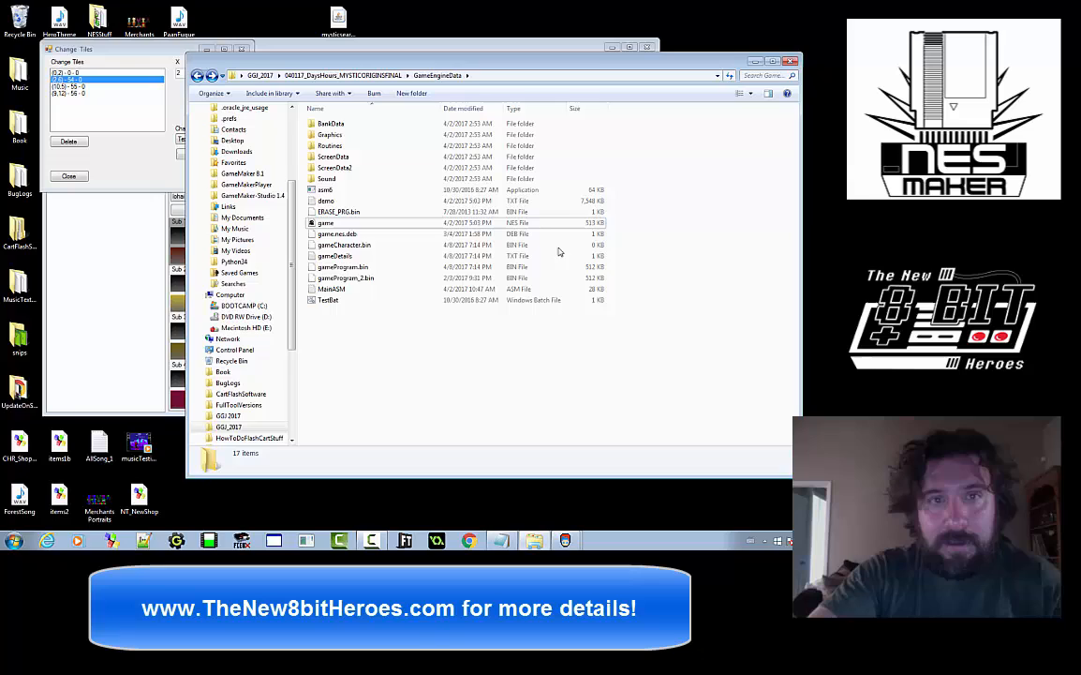
{"action": "double_click", "coordinate": [333, 157]}
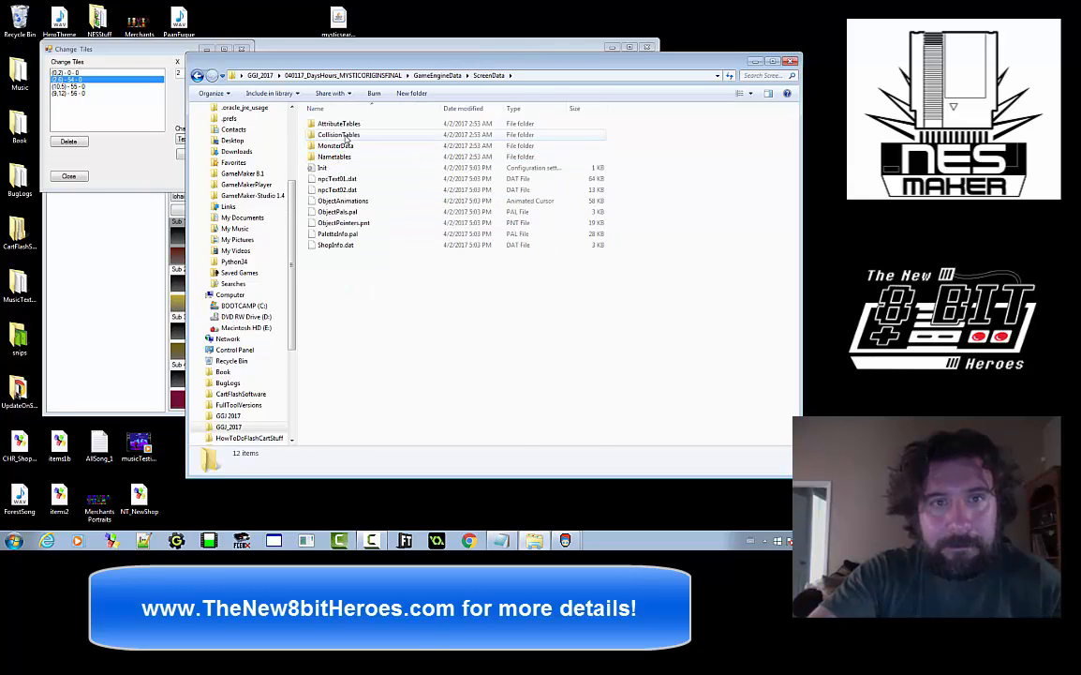
{"action": "right_click", "coordinate": [343, 124]}
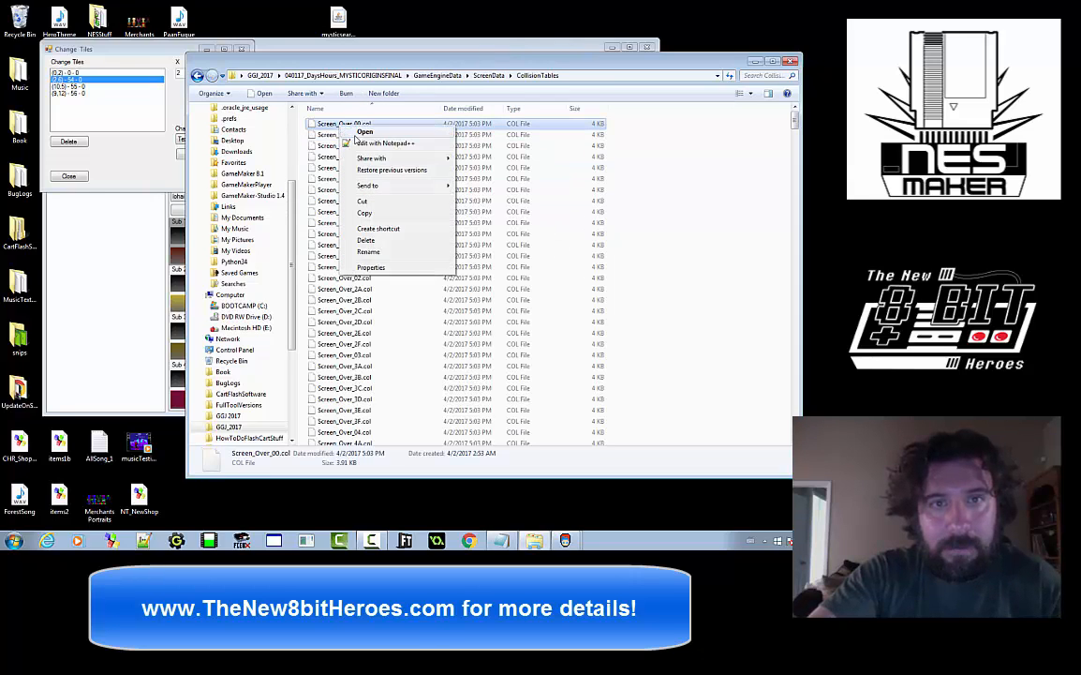
{"action": "left_click", "coordinate": [370, 144]}
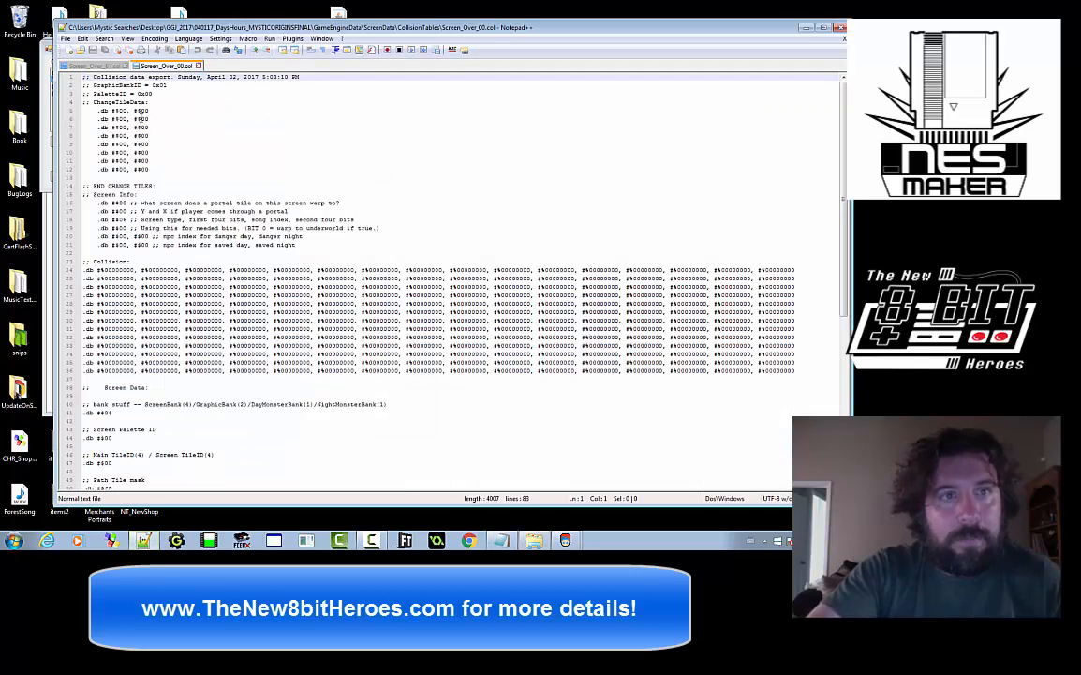
Examine the eight ChangeTileData rows in Screen_Over_00.col, highlight the whole block and put the Notepad++ window away
{"action": "left_click", "coordinate": [183, 146]}
{"action": "left_click_drag", "start_coordinate": [83, 102], "coordinate": [106, 133]}
{"action": "left_click", "coordinate": [192, 169]}
{"action": "left_click", "coordinate": [120, 104]}
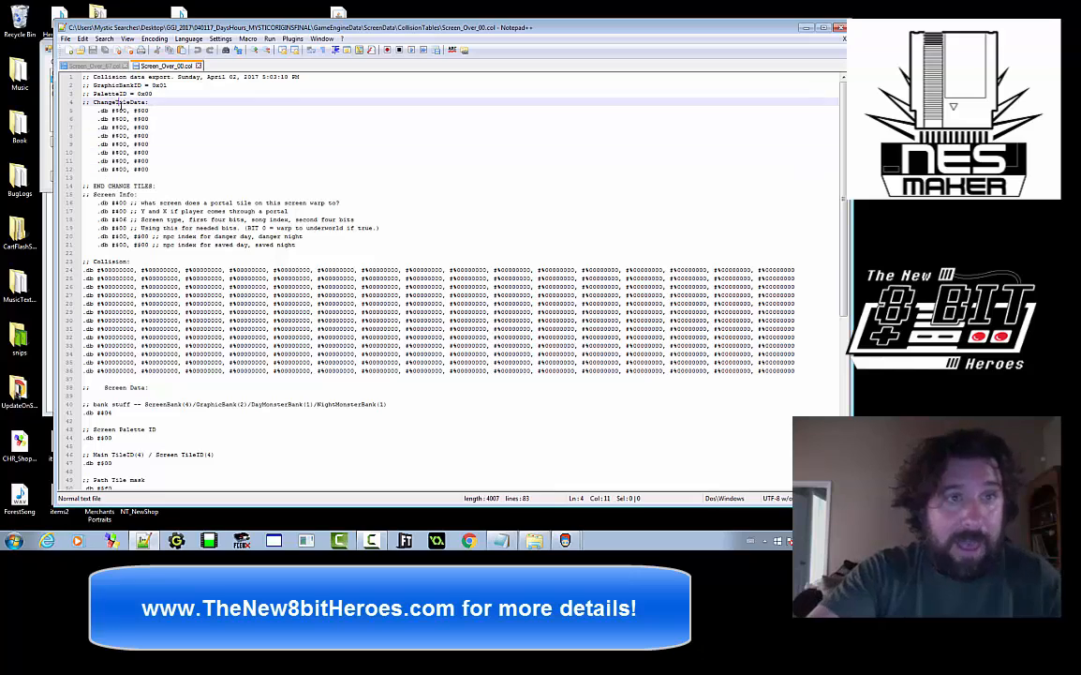
{"action": "key", "text": "Down"}
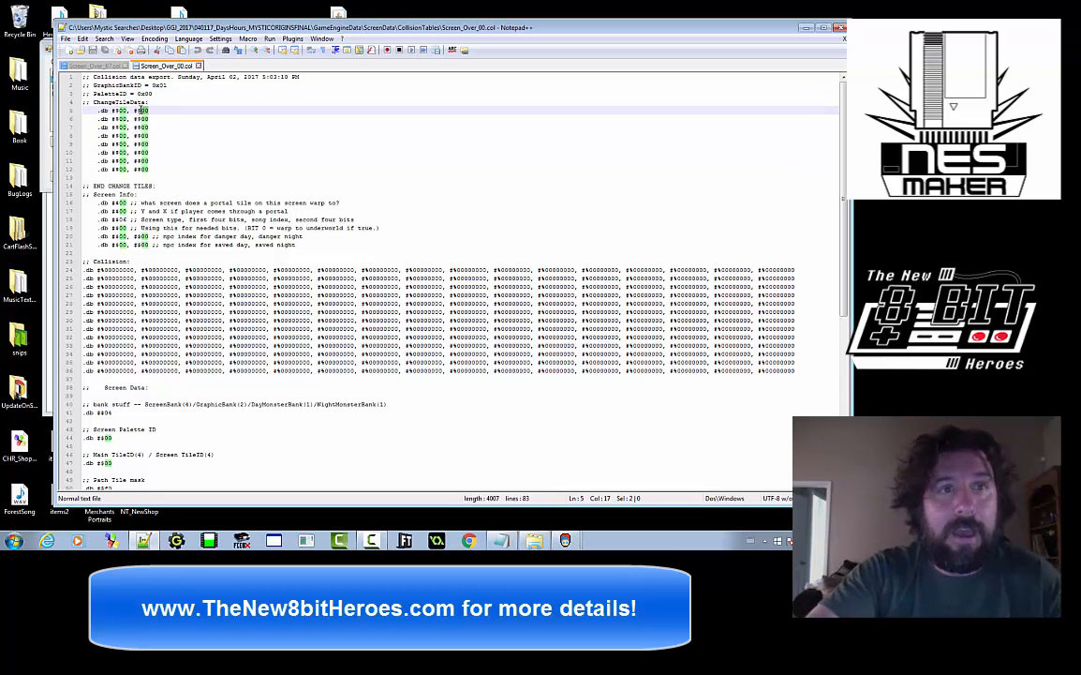
{"action": "left_click", "coordinate": [181, 137]}
{"action": "left_click_drag", "start_coordinate": [193, 175], "coordinate": [84, 110]}
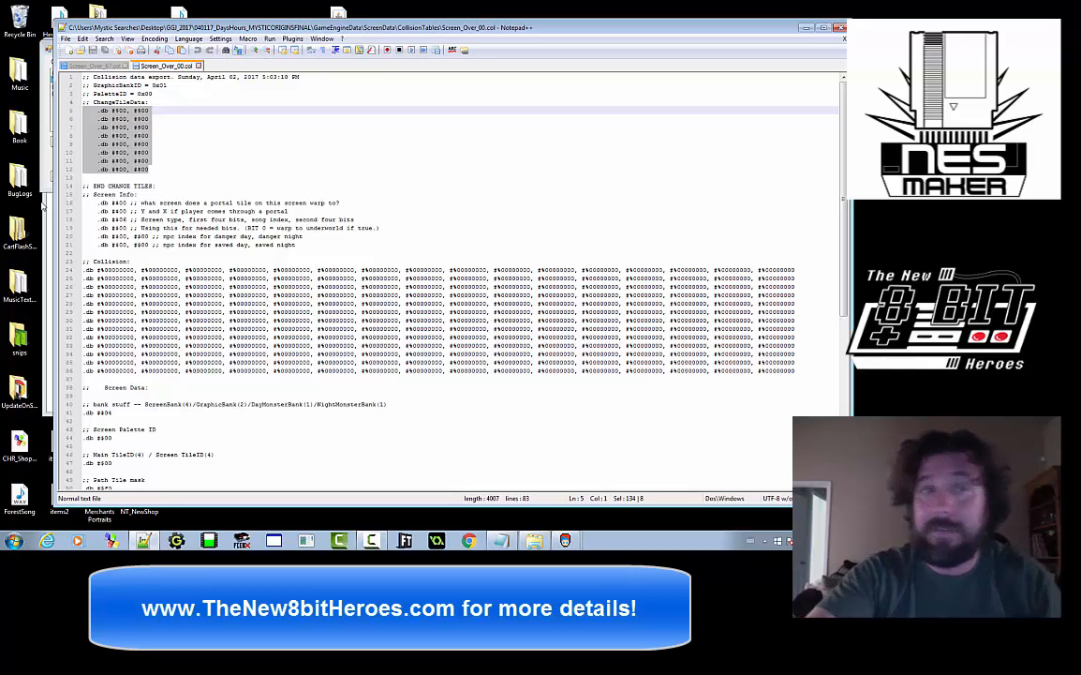
{"action": "left_click", "coordinate": [811, 34]}
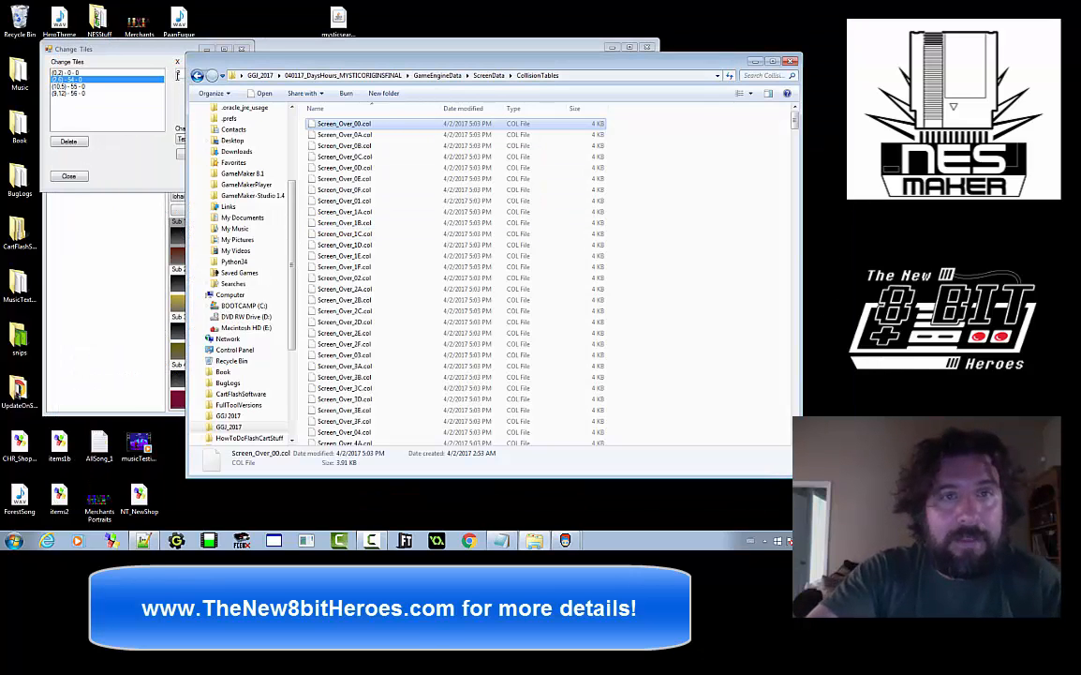
Return to the change tiles list, check the types for the tiles at (2,6), (10,5) and (9,12), and close the list
{"action": "left_click", "coordinate": [755, 63]}
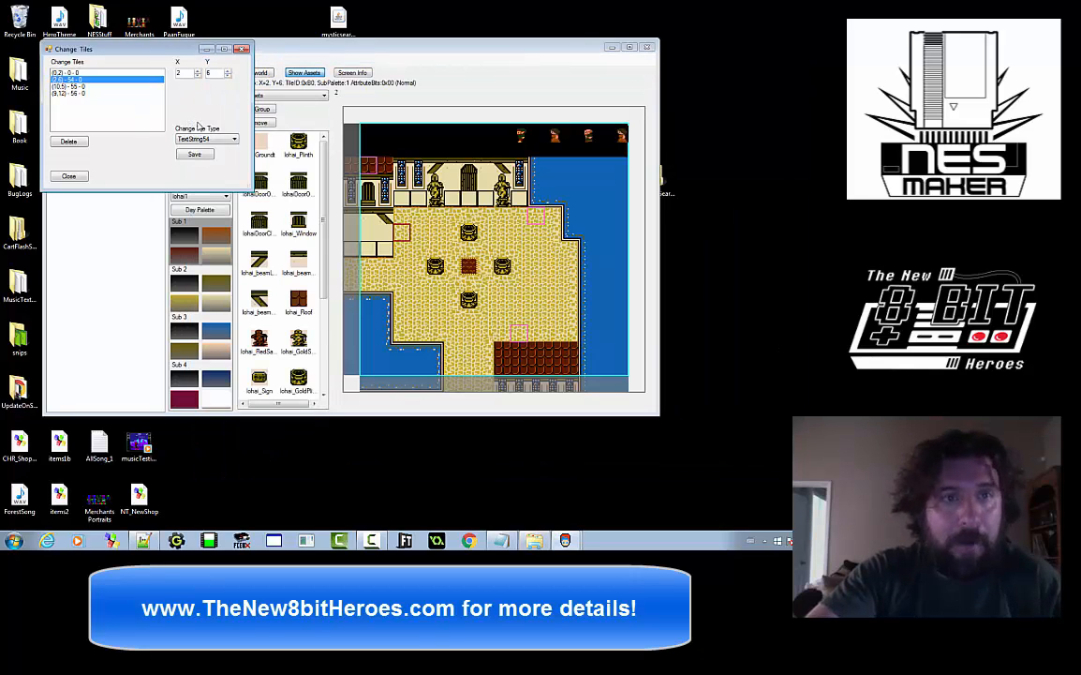
{"action": "left_click", "coordinate": [206, 139]}
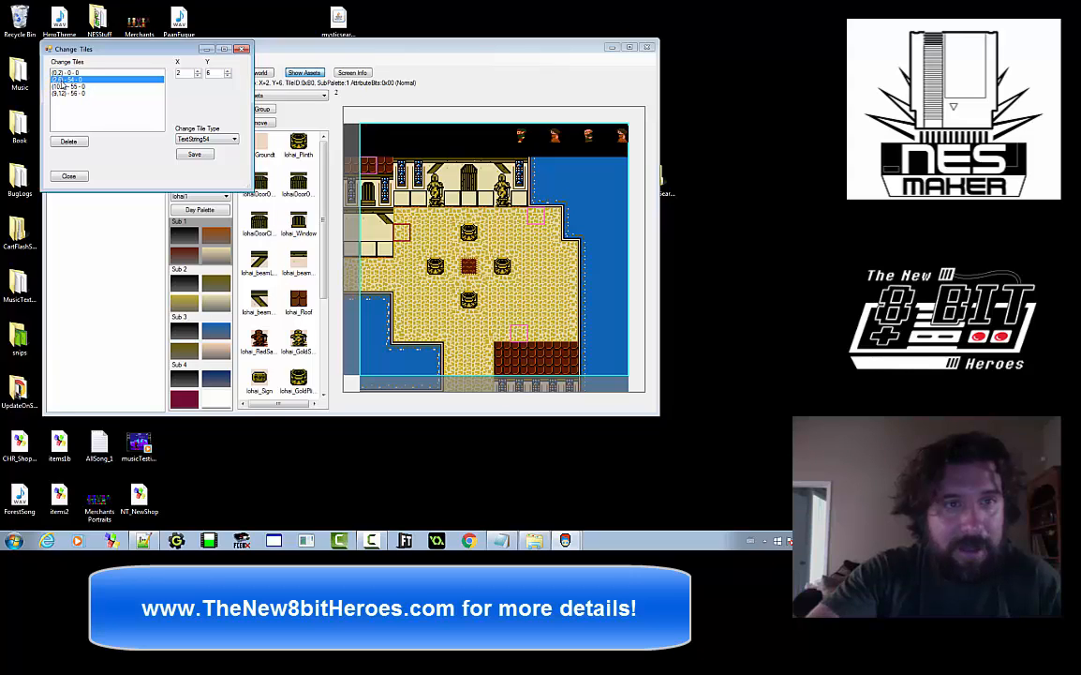
{"action": "left_click", "coordinate": [233, 140]}
{"action": "left_click", "coordinate": [234, 140]}
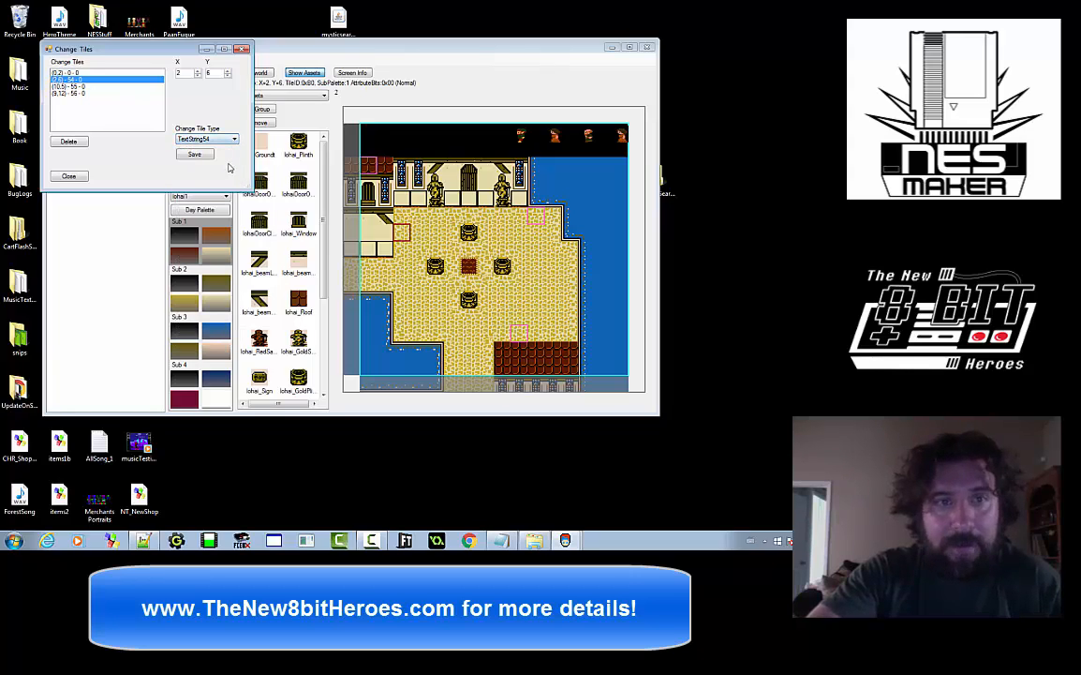
{"action": "left_click", "coordinate": [75, 85]}
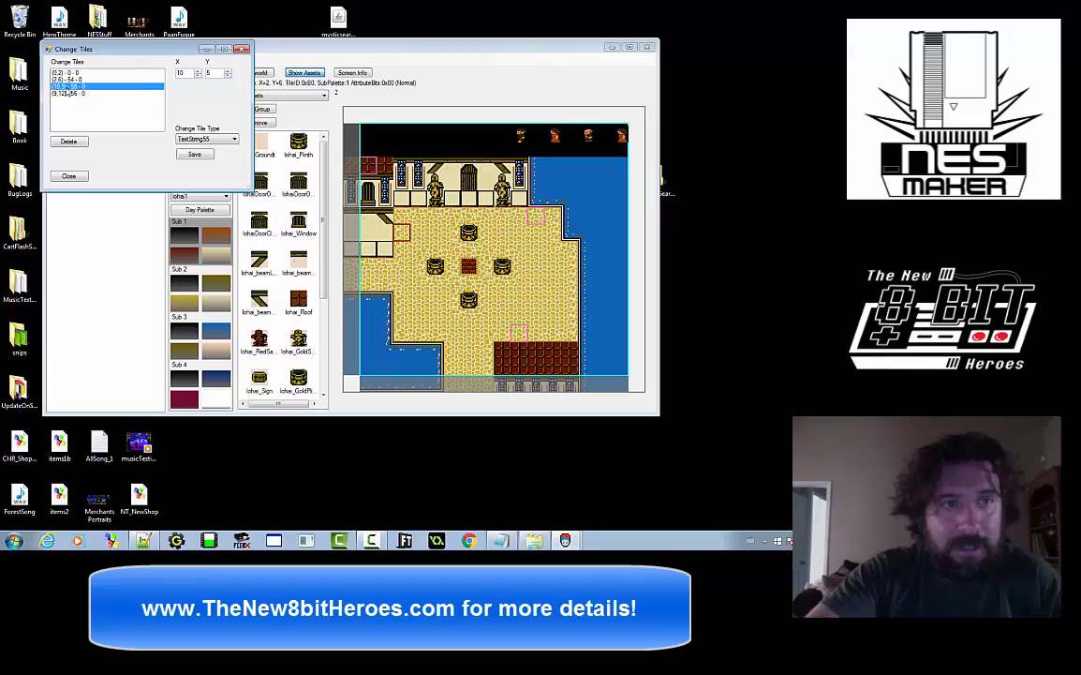
{"action": "left_click", "coordinate": [73, 93]}
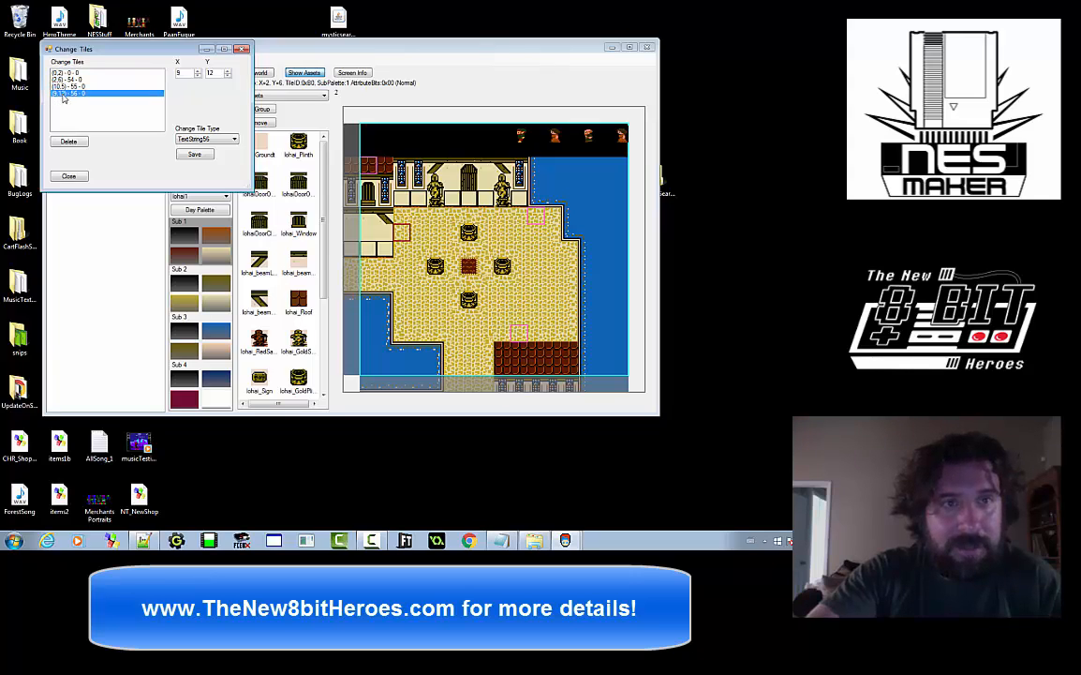
{"action": "left_click", "coordinate": [68, 175]}
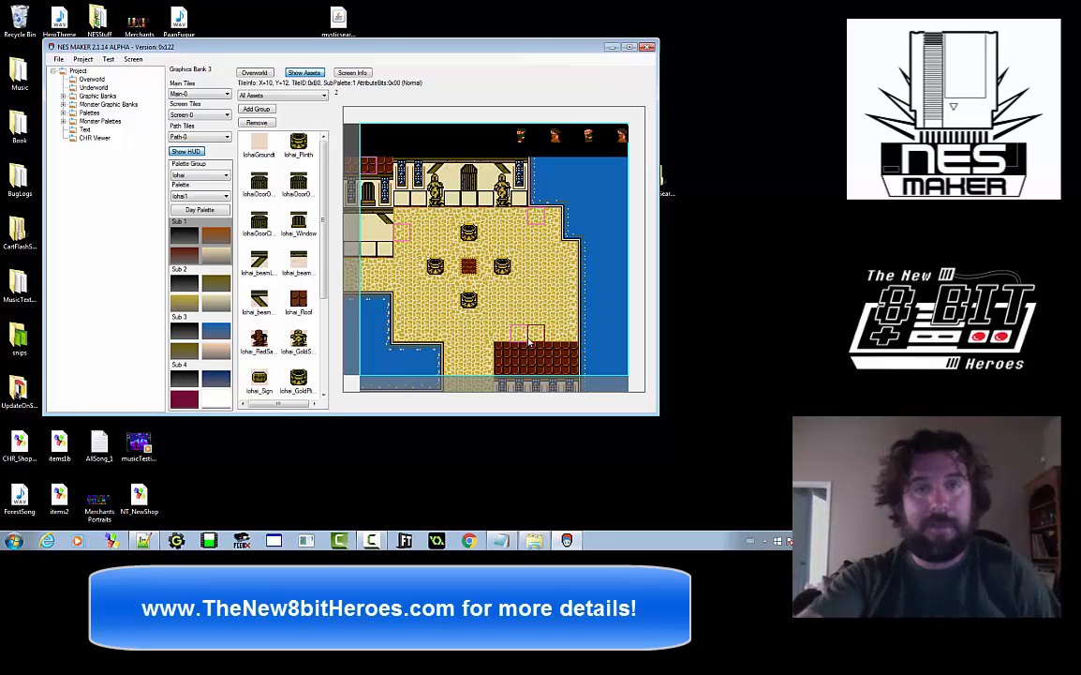
Open the sand-coloured town screen with two red-roofed houses from the overworld map, view its Screen Info and close the details
{"action": "left_click", "coordinate": [253, 72]}
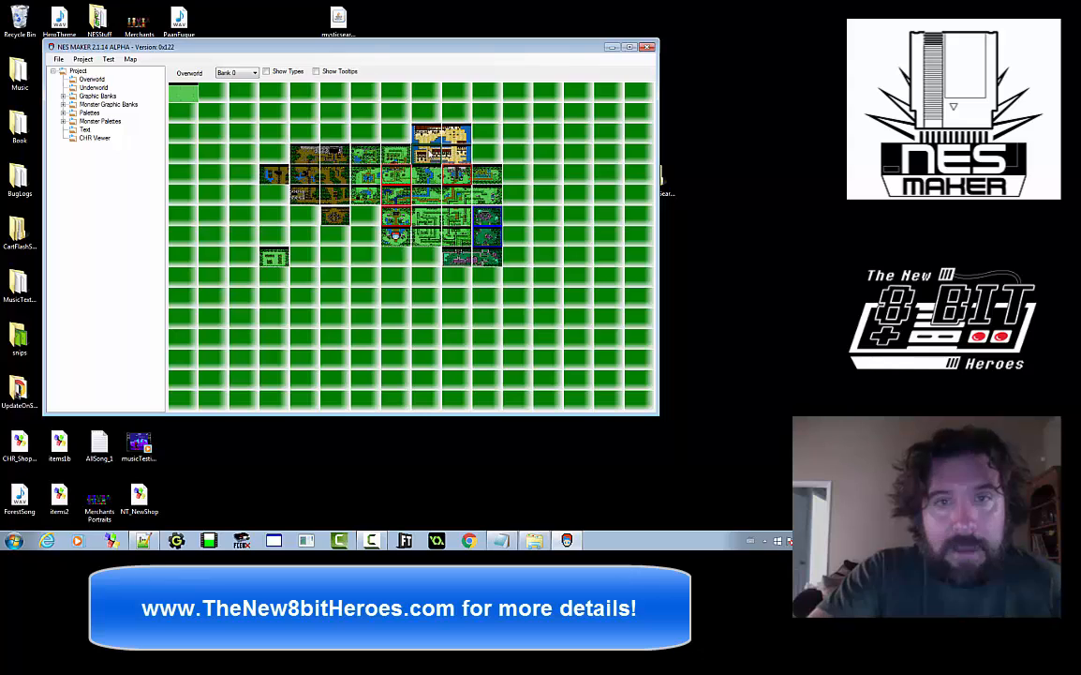
{"action": "double_click", "coordinate": [441, 141]}
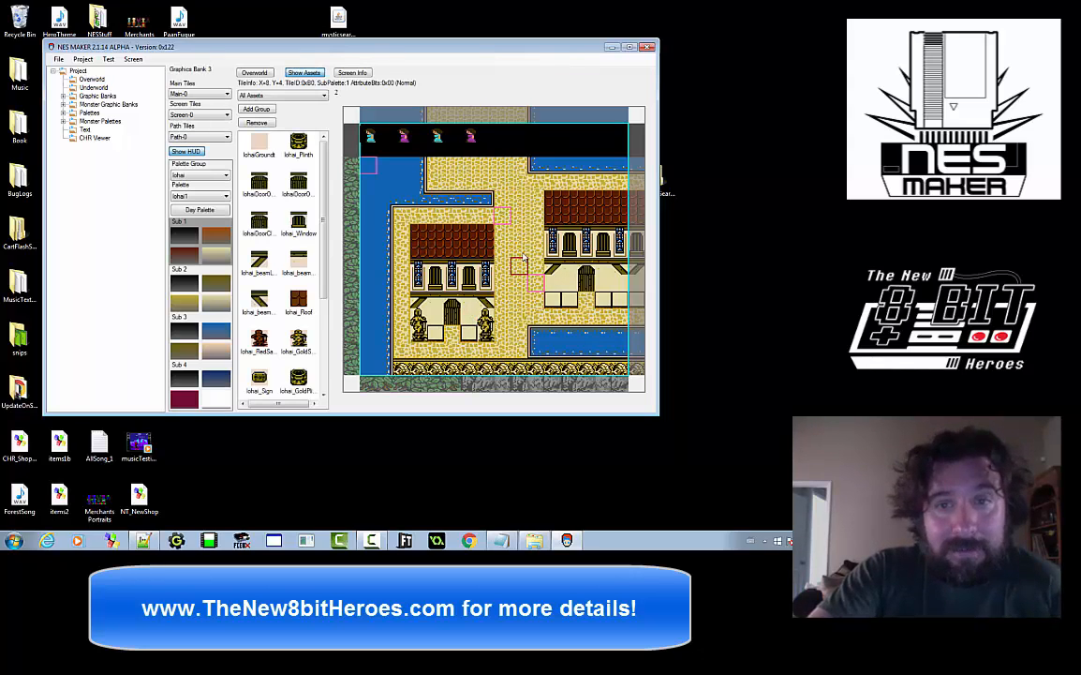
{"action": "left_click", "coordinate": [352, 74]}
{"action": "left_click", "coordinate": [432, 88]}
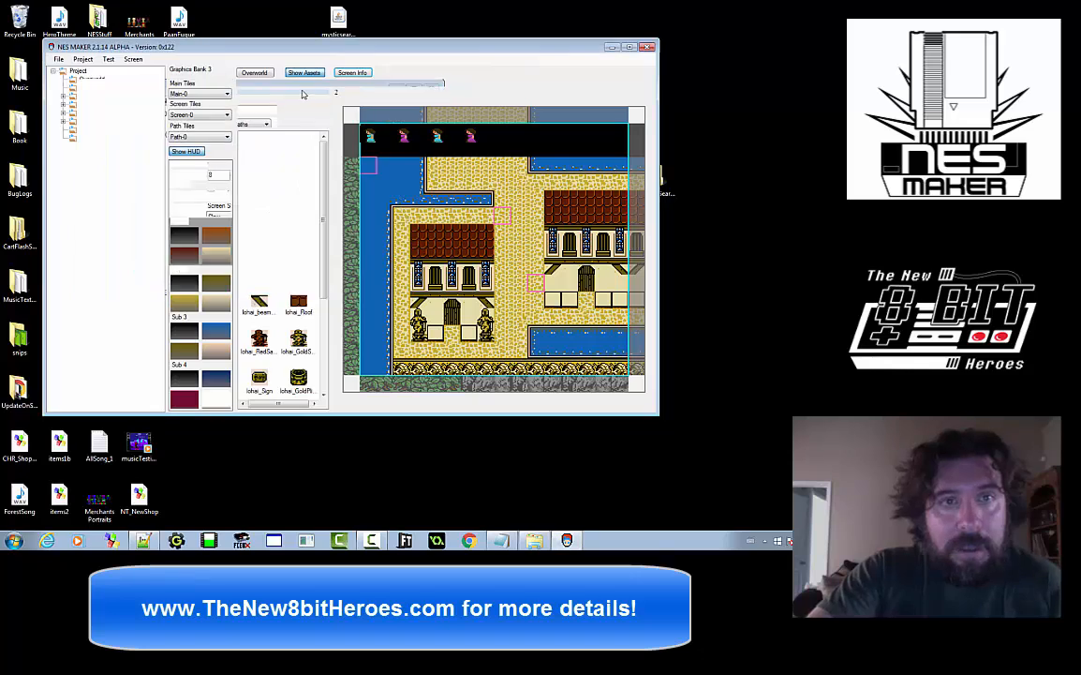
Leave the town screen, switch to the Underworld map and open its purple swamp temple screen
{"action": "left_click", "coordinate": [263, 74]}
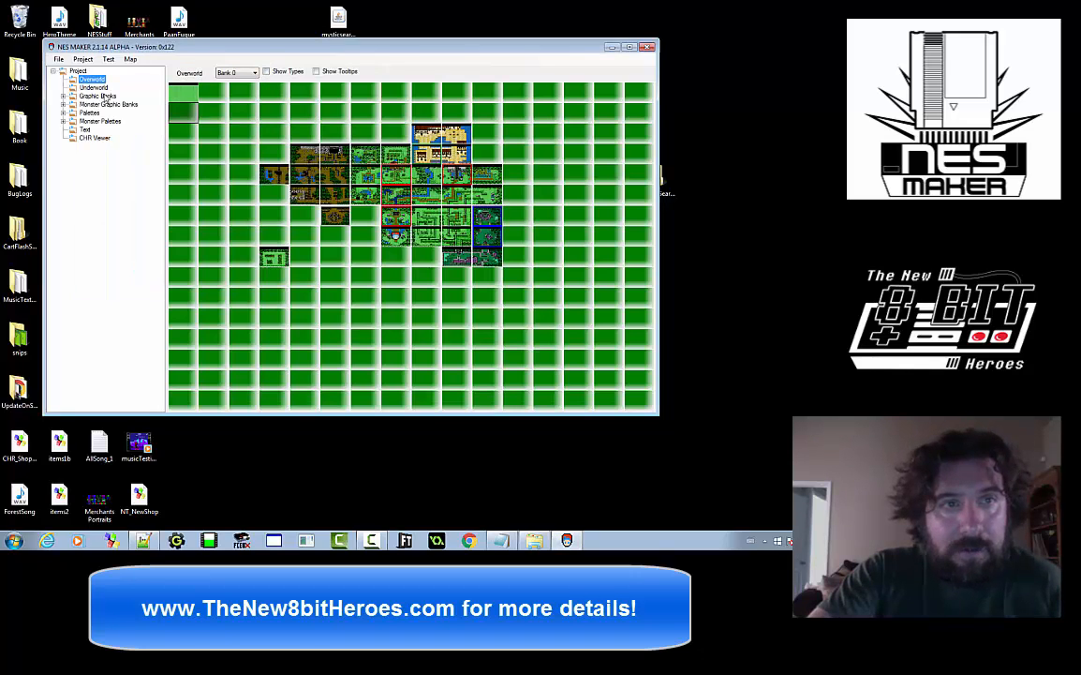
{"action": "left_click", "coordinate": [93, 88]}
{"action": "double_click", "coordinate": [488, 176]}
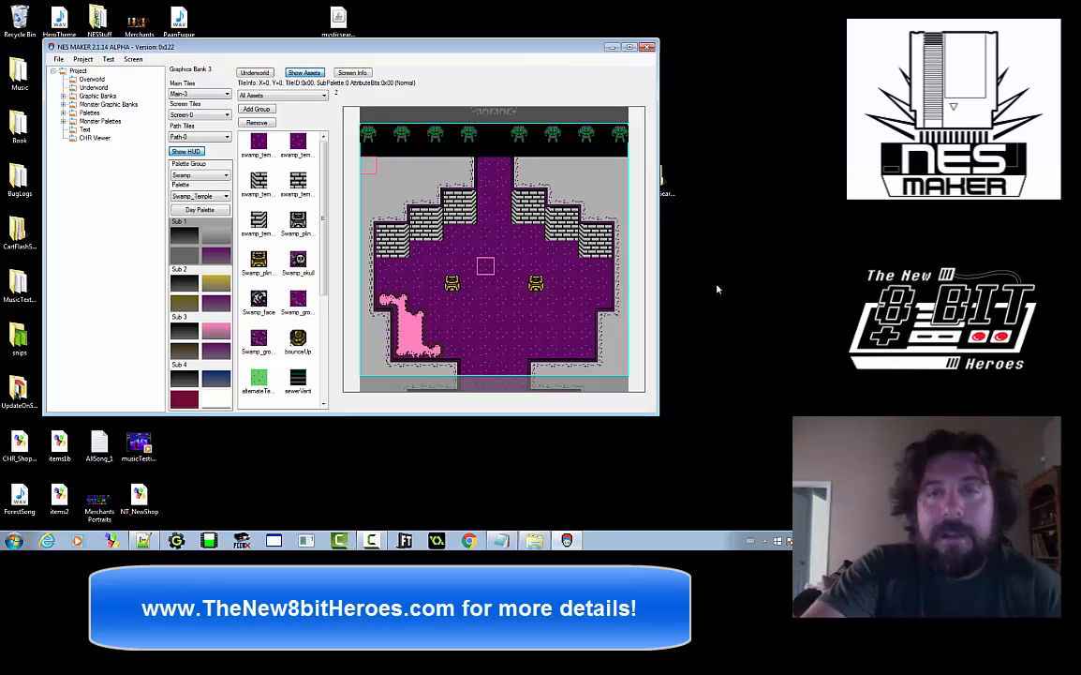
Close NES Maker 2.1.14, confirming the exit, and launch MysticSearchesTool_2.1.16 from the 050617_NewEngine folder in GGJ_2017
{"action": "left_click", "coordinate": [647, 47]}
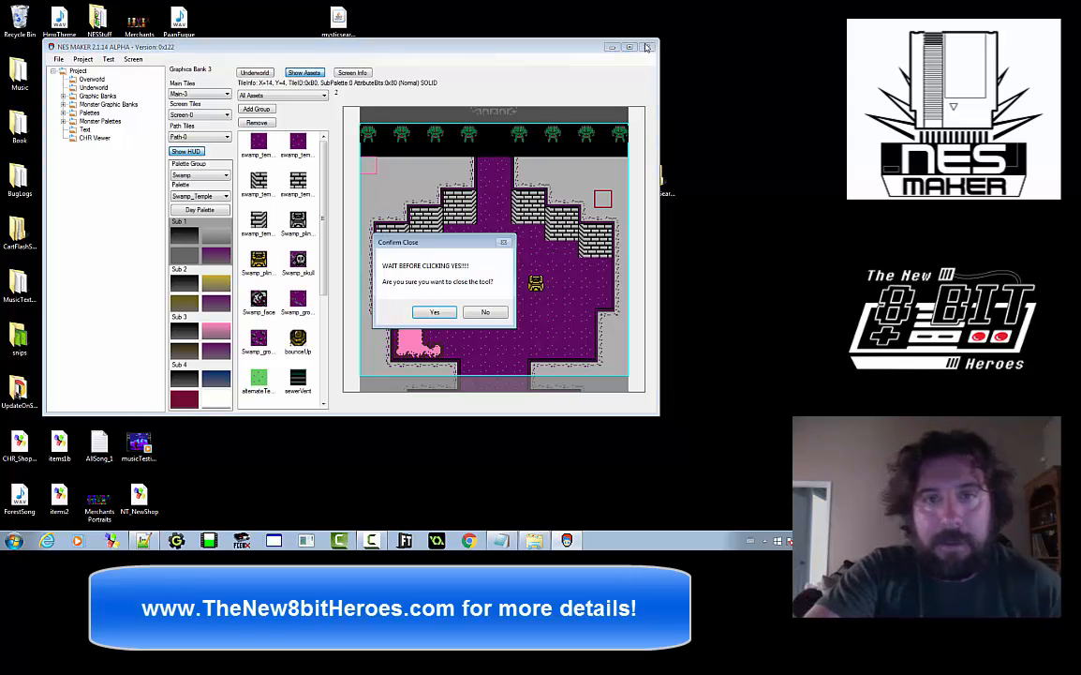
{"action": "left_click", "coordinate": [438, 312]}
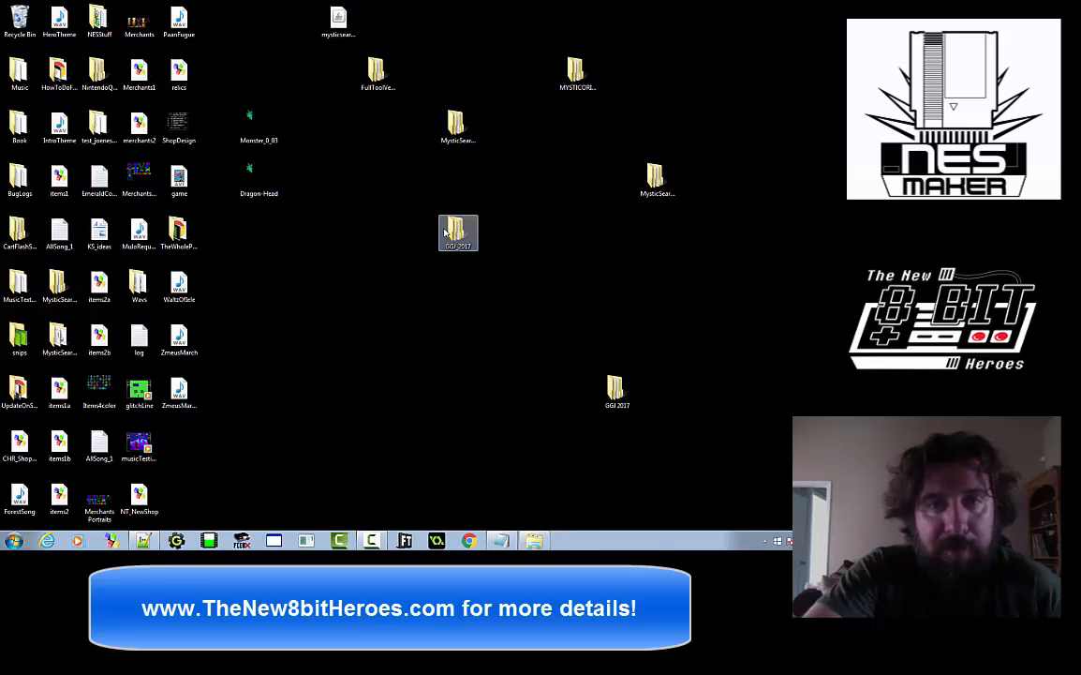
{"action": "double_click", "coordinate": [446, 232]}
{"action": "double_click", "coordinate": [393, 137]}
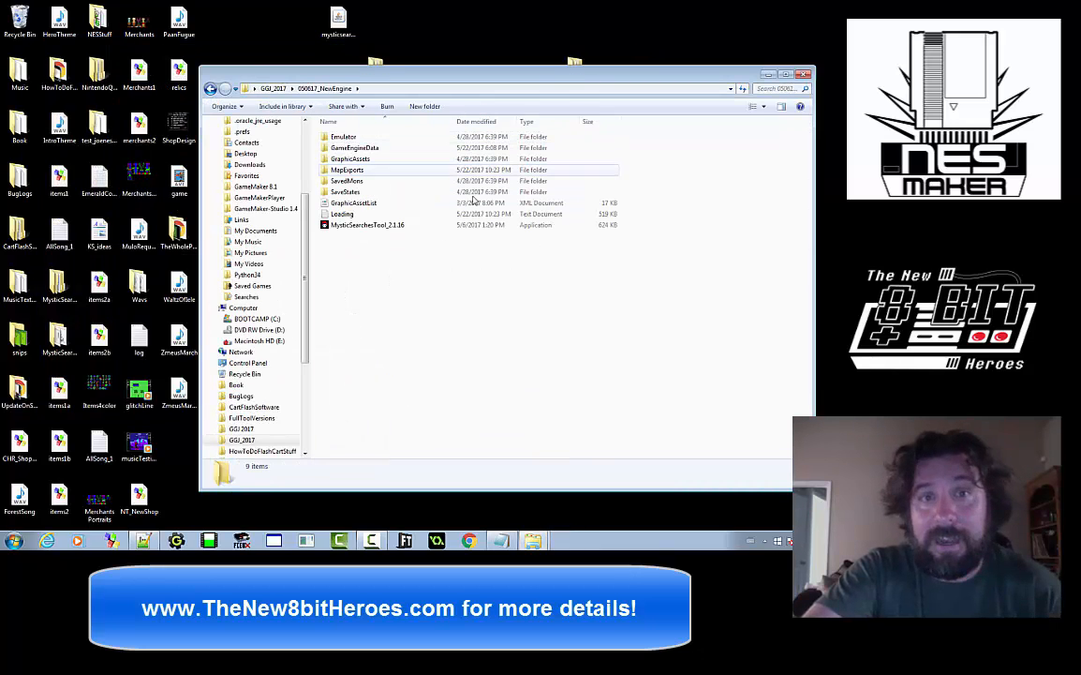
{"action": "double_click", "coordinate": [391, 228]}
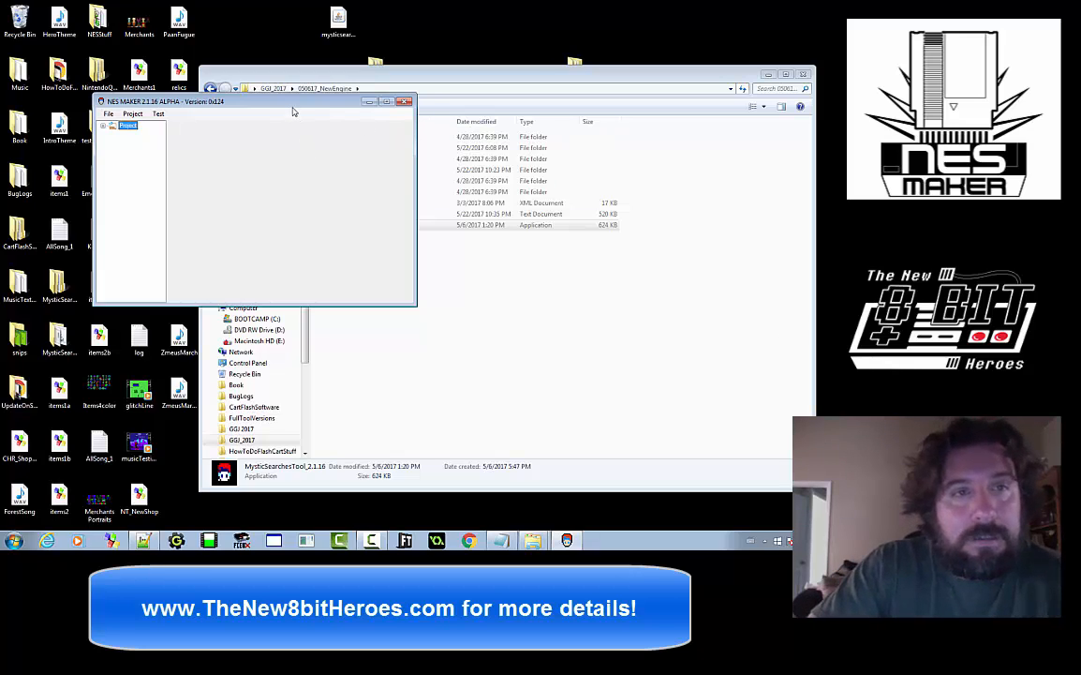
Maximize NES Maker 2.1.16, widen the project tree, expand the Project node and restore the smaller window size
{"action": "left_click_drag", "start_coordinate": [266, 99], "coordinate": [249, 94]}
{"action": "left_click", "coordinate": [368, 97]}
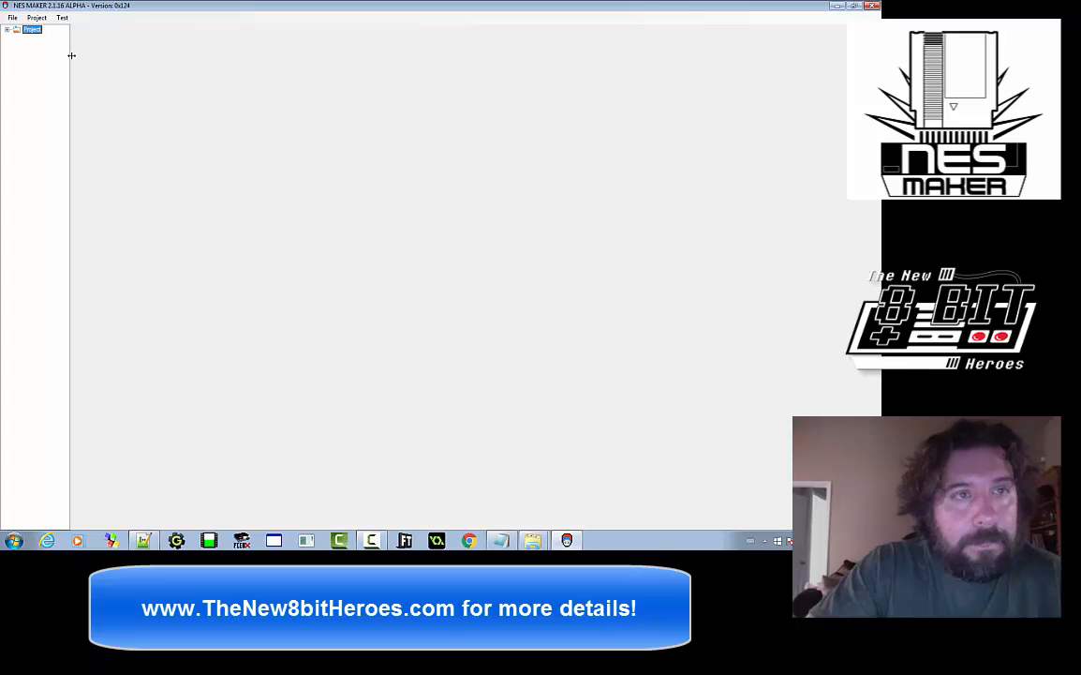
{"action": "left_click_drag", "start_coordinate": [71, 55], "coordinate": [207, 60]}
{"action": "left_click", "coordinate": [7, 30]}
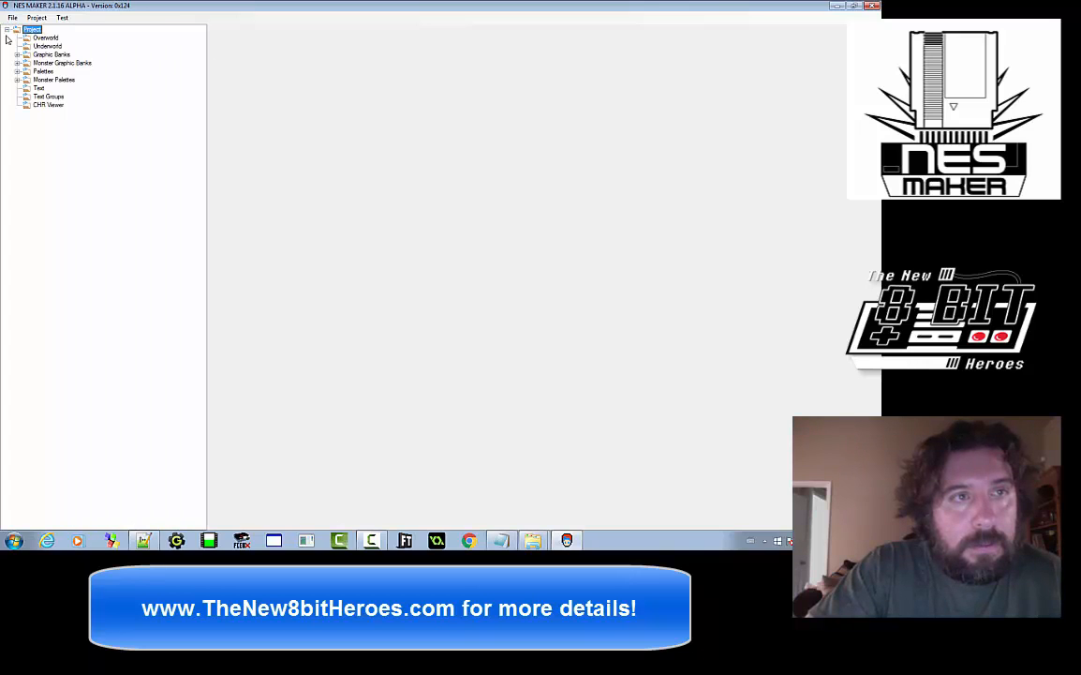
{"action": "left_click", "coordinate": [855, 6]}
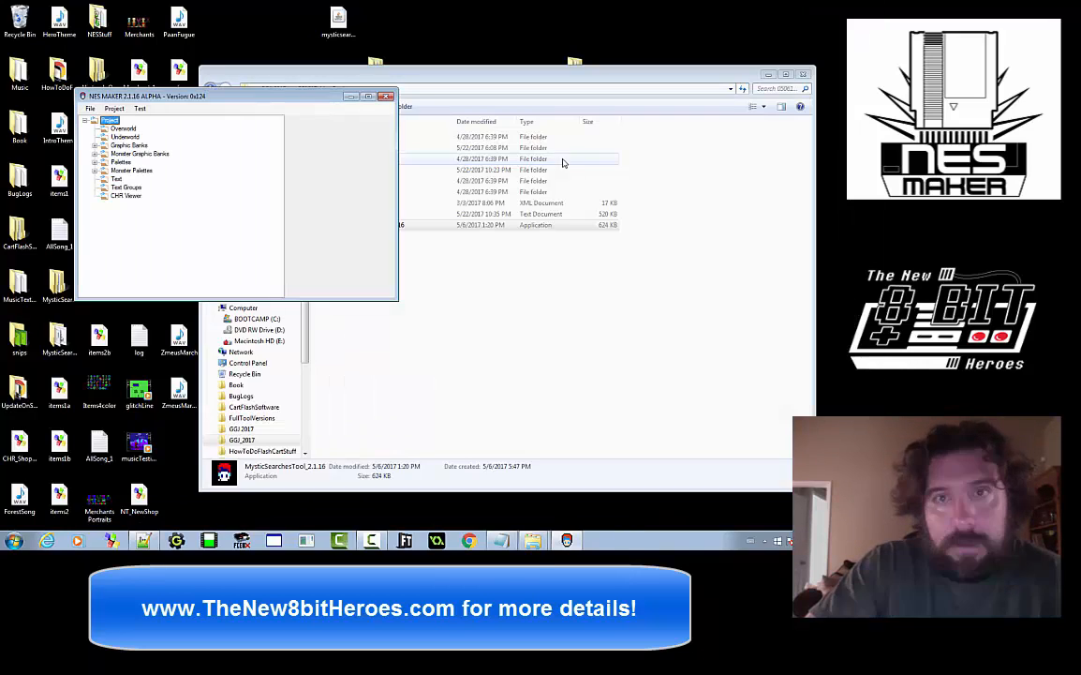
Switch to Windows Explorer and open Screen_Over_00.col from 050617_NewEngine's GameEngineData, ScreenData, CollisionTables folder in Notepad++
{"action": "left_click", "coordinate": [512, 333]}
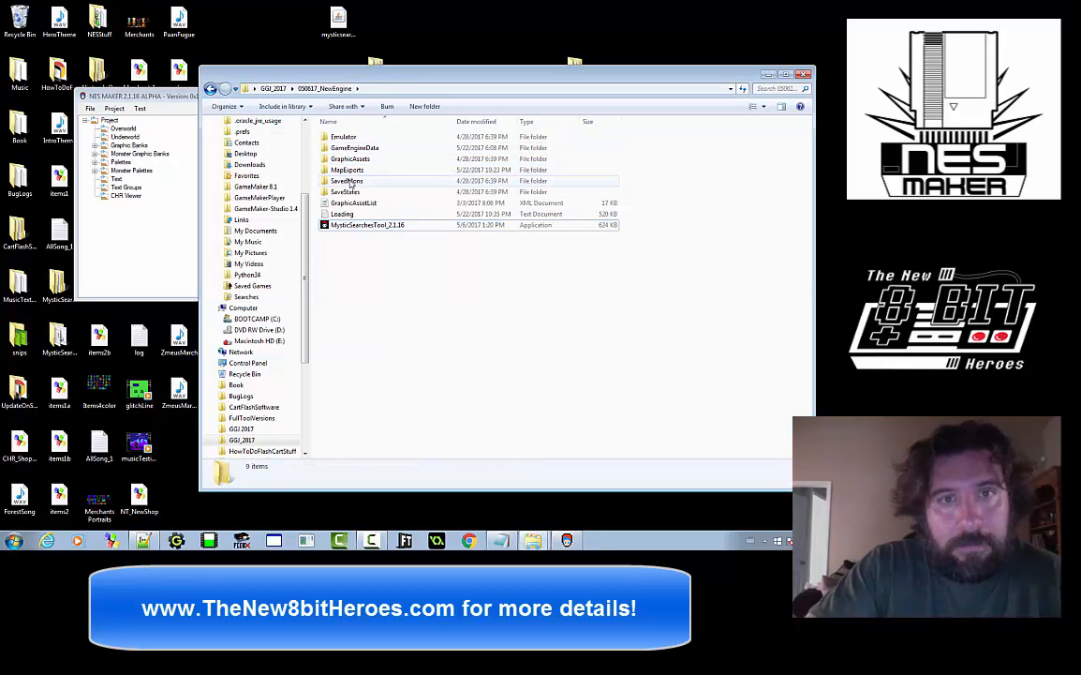
{"action": "double_click", "coordinate": [354, 148]}
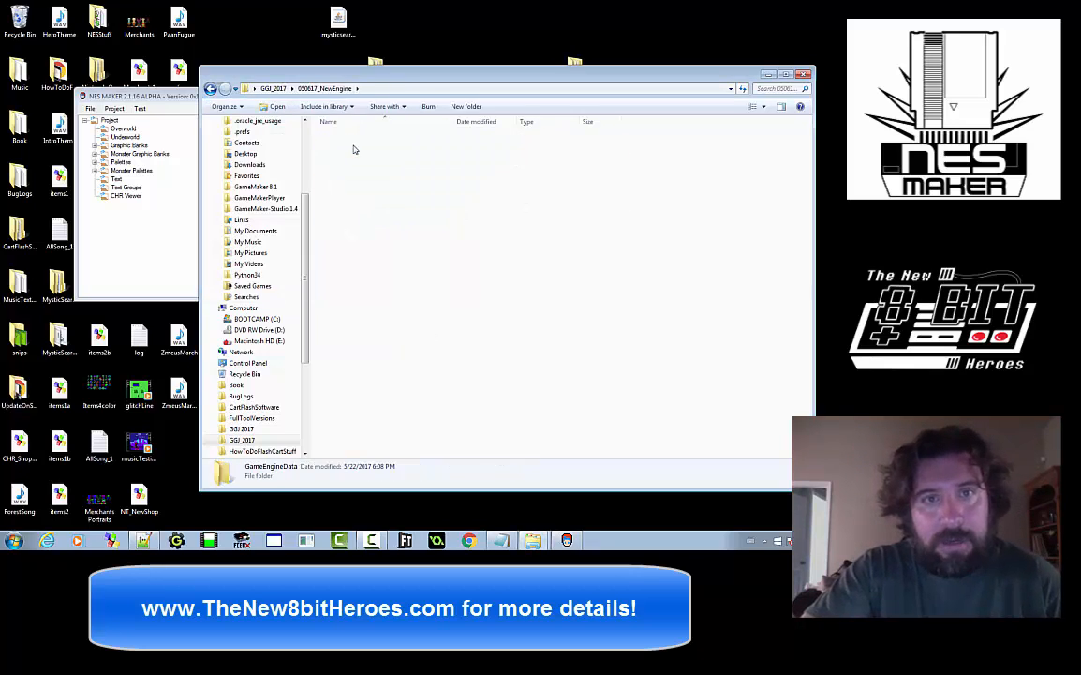
{"action": "double_click", "coordinate": [360, 168]}
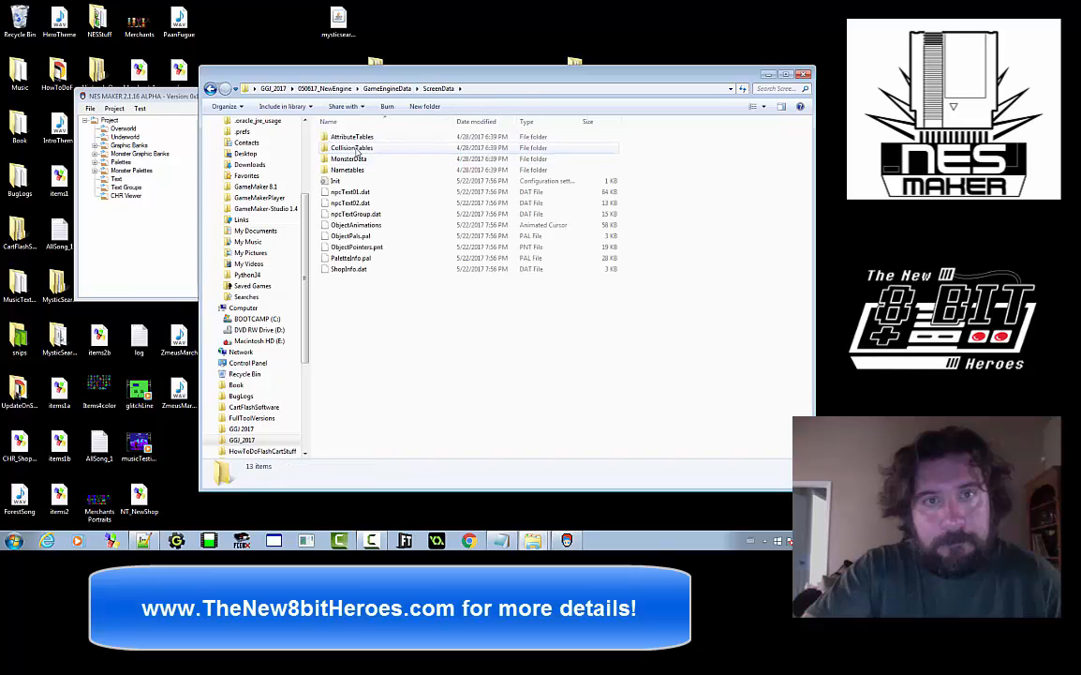
{"action": "double_click", "coordinate": [356, 149]}
{"action": "right_click", "coordinate": [384, 141]}
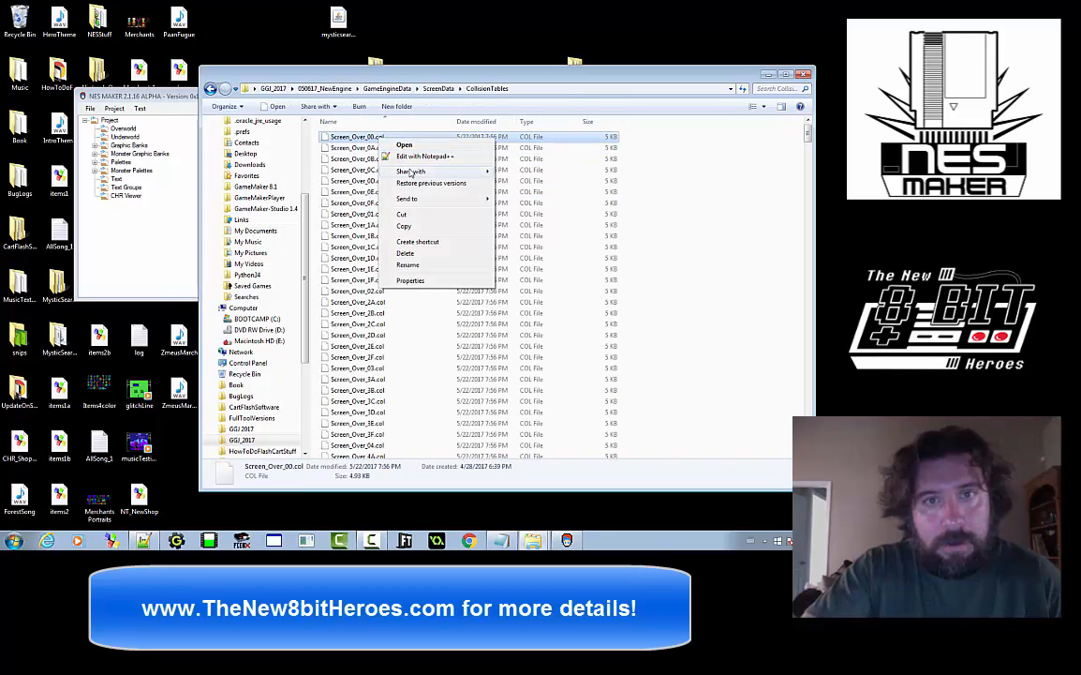
{"action": "left_click", "coordinate": [412, 146]}
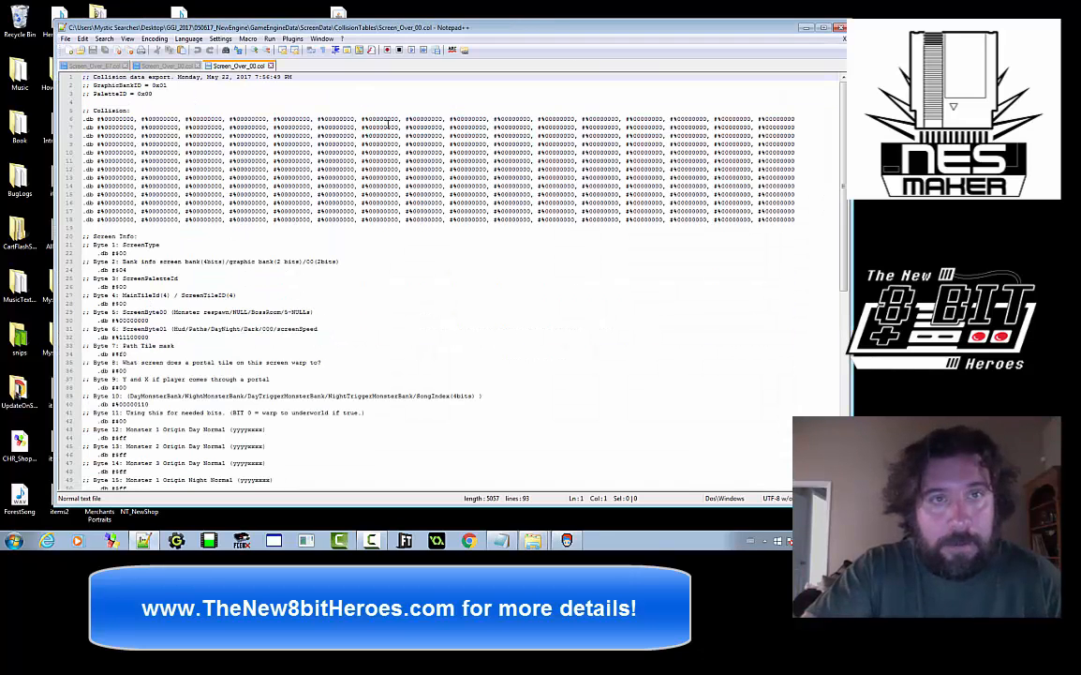
Compare the older Screen_Over_00.col's change tile and screen info rows with the Collision block in the new engine's version, highlighting both
{"action": "left_click", "coordinate": [178, 67]}
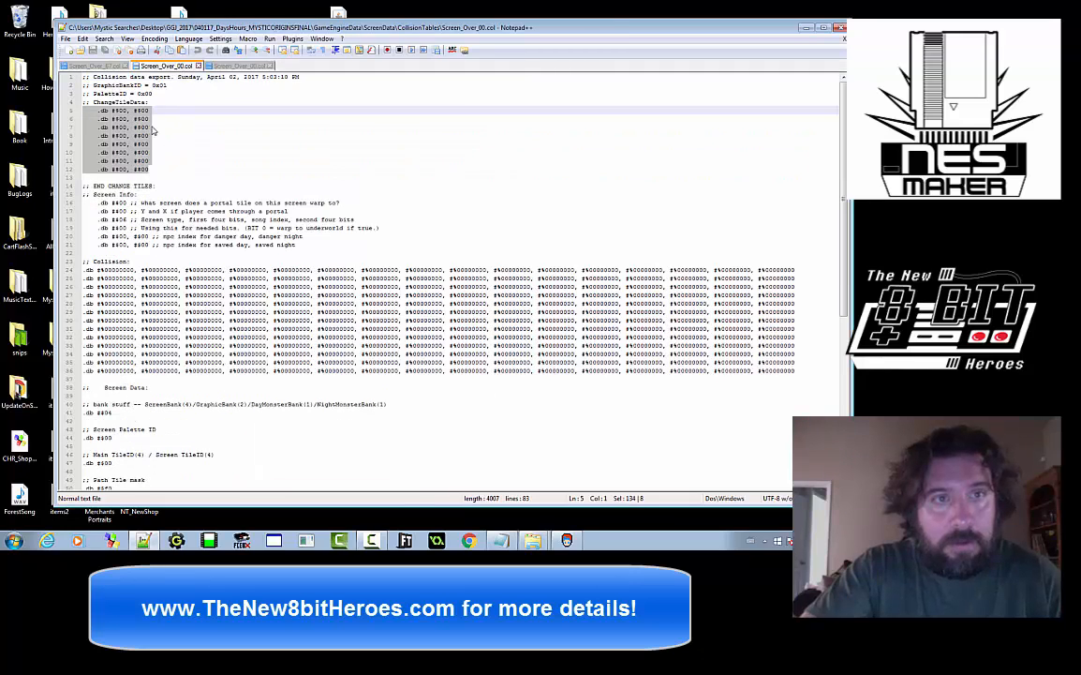
{"action": "left_click", "coordinate": [172, 175]}
{"action": "left_click_drag", "start_coordinate": [362, 241], "coordinate": [97, 109]}
{"action": "left_click", "coordinate": [239, 66]}
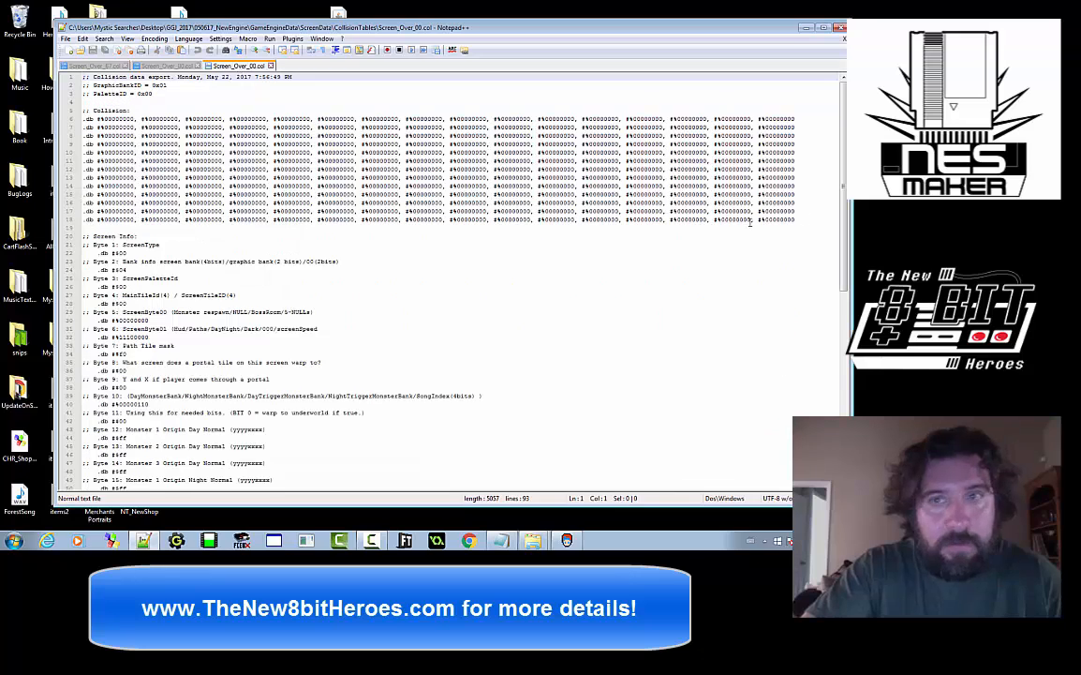
{"action": "left_click_drag", "start_coordinate": [809, 216], "coordinate": [105, 111]}
Examine how individual bits are laid out in the first row of the new Screen_Over_00.col's Collision table, highlighting digits of the ninth byte
{"action": "left_click", "coordinate": [210, 119]}
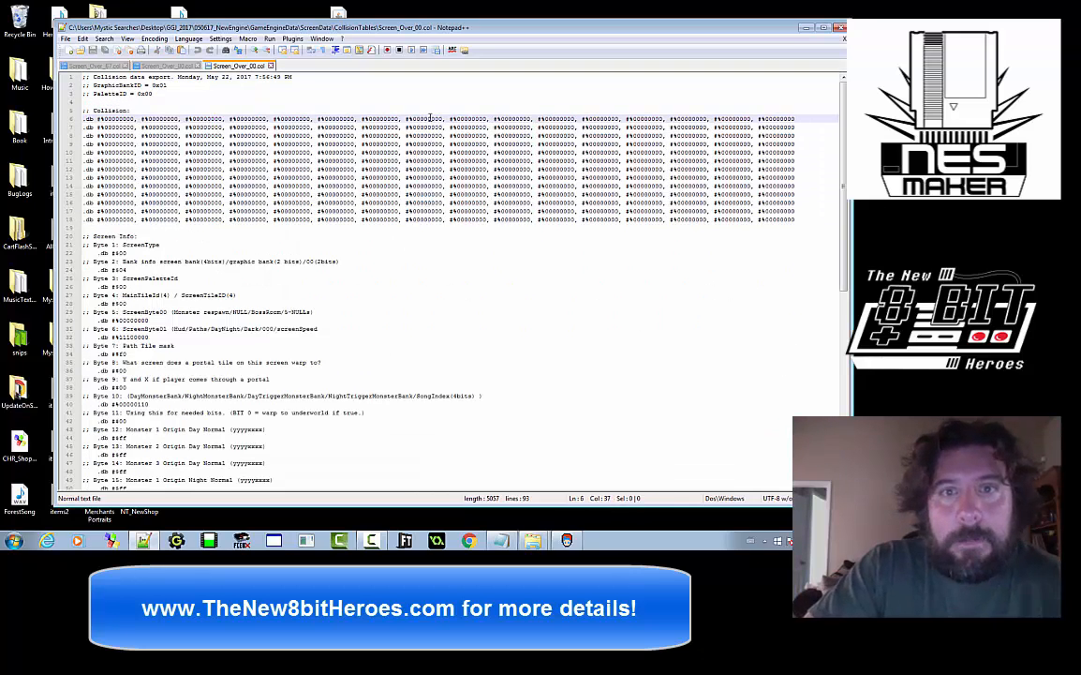
{"action": "left_click", "coordinate": [458, 119]}
{"action": "key", "text": "shift+Left"}
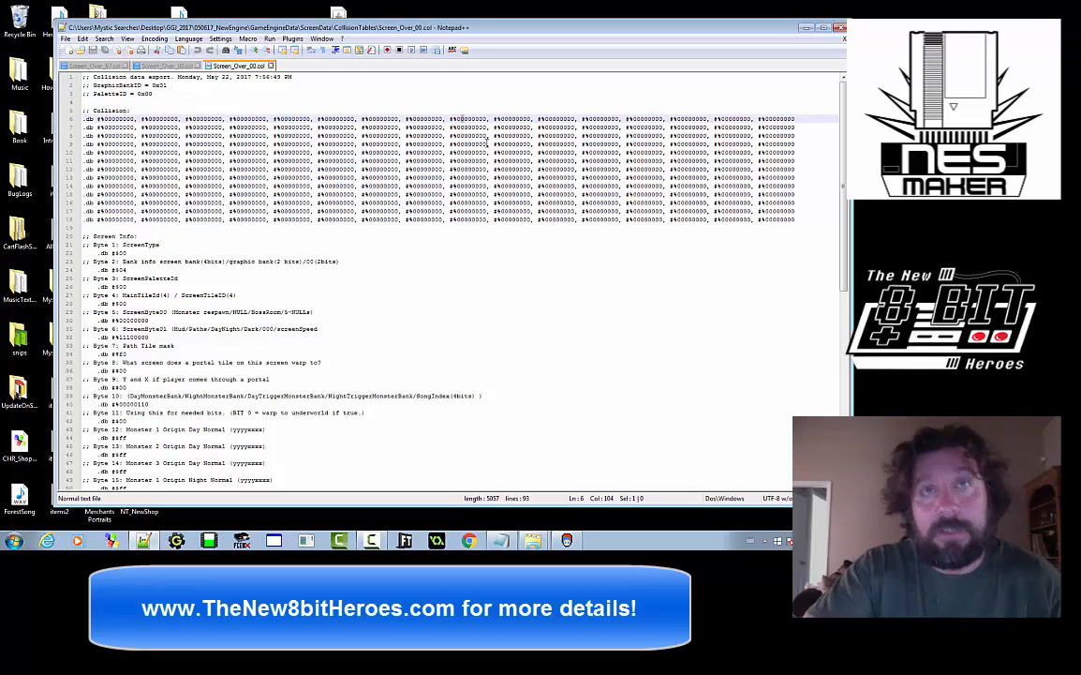
{"action": "left_click_drag", "start_coordinate": [486, 119], "coordinate": [479, 119]}
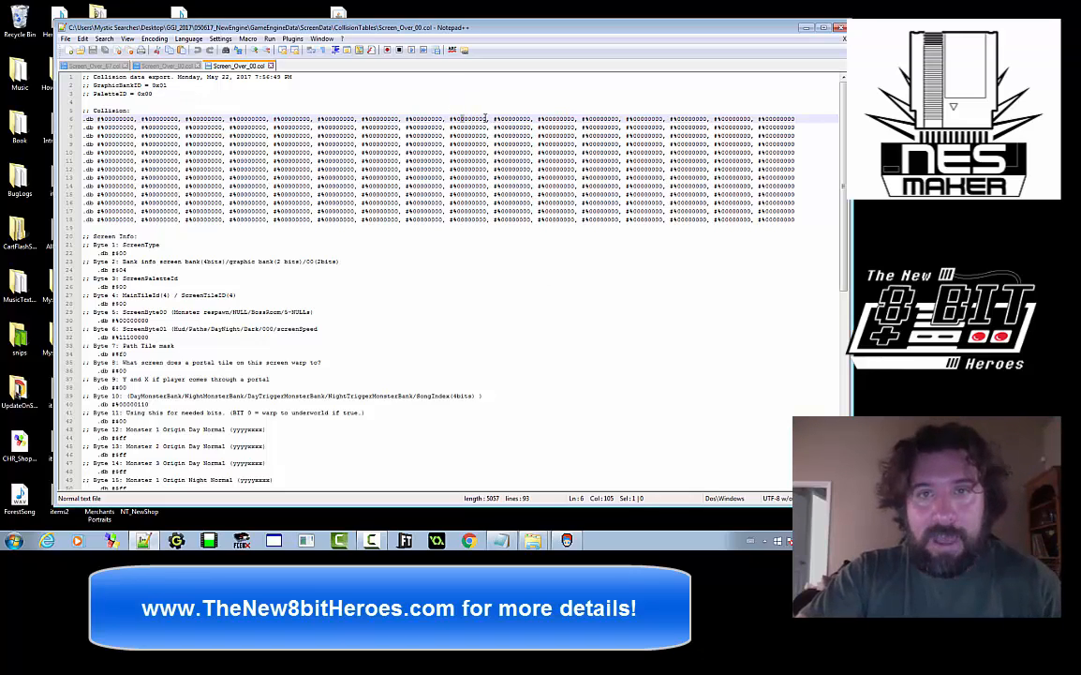
{"action": "left_click_drag", "start_coordinate": [485, 119], "coordinate": [468, 119]}
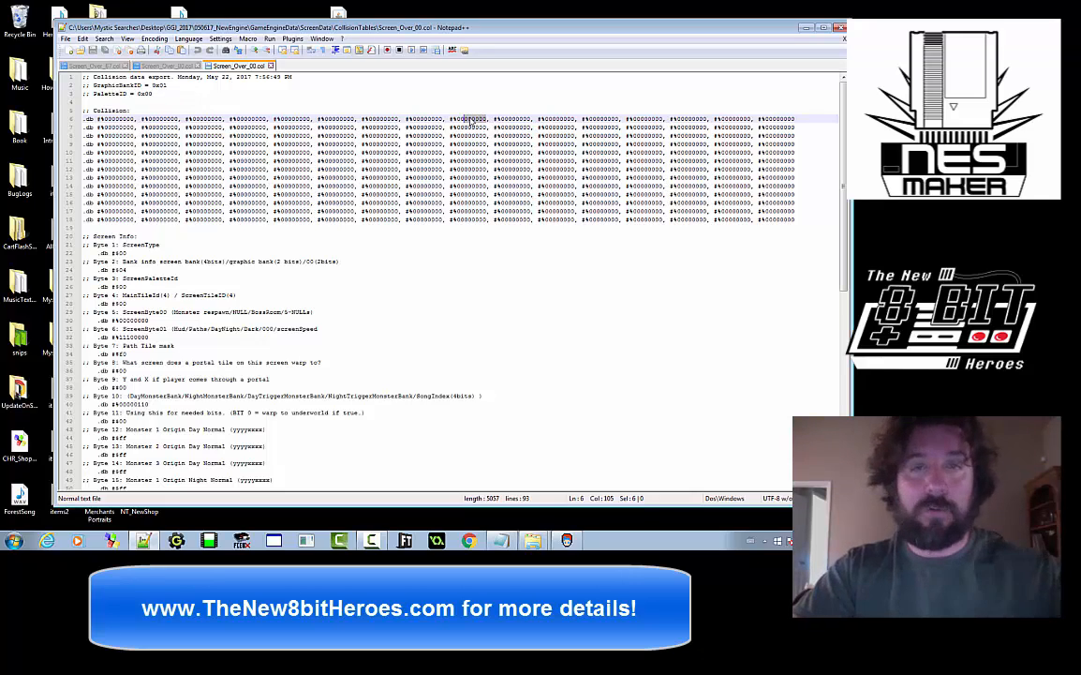
{"action": "left_click", "coordinate": [458, 119]}
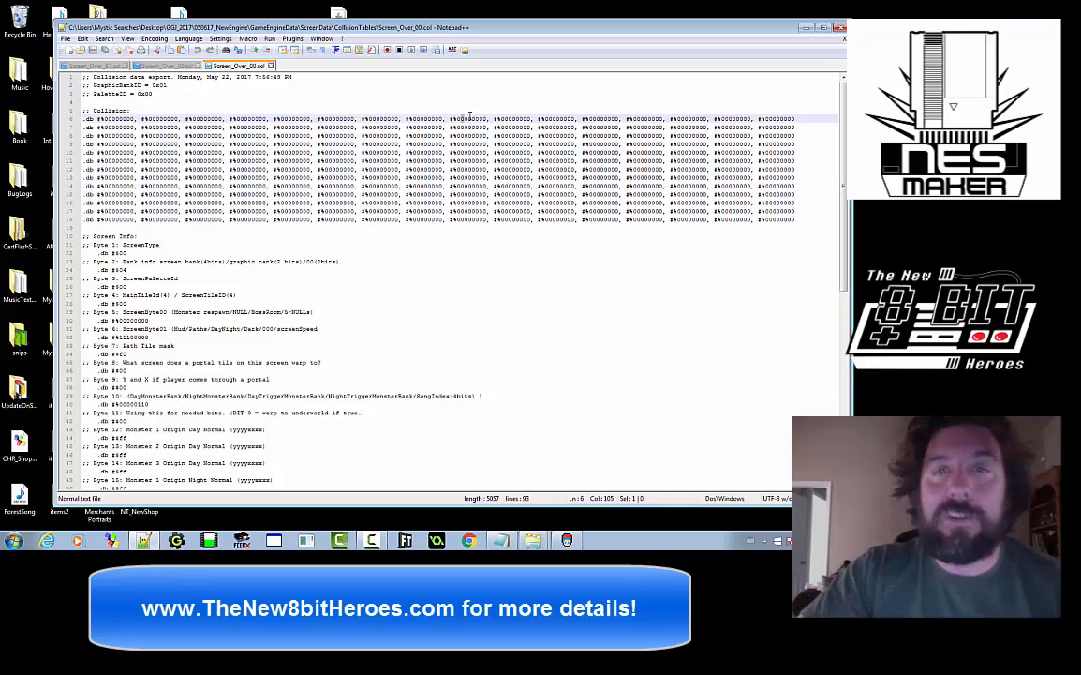
{"action": "double_click", "coordinate": [486, 118]}
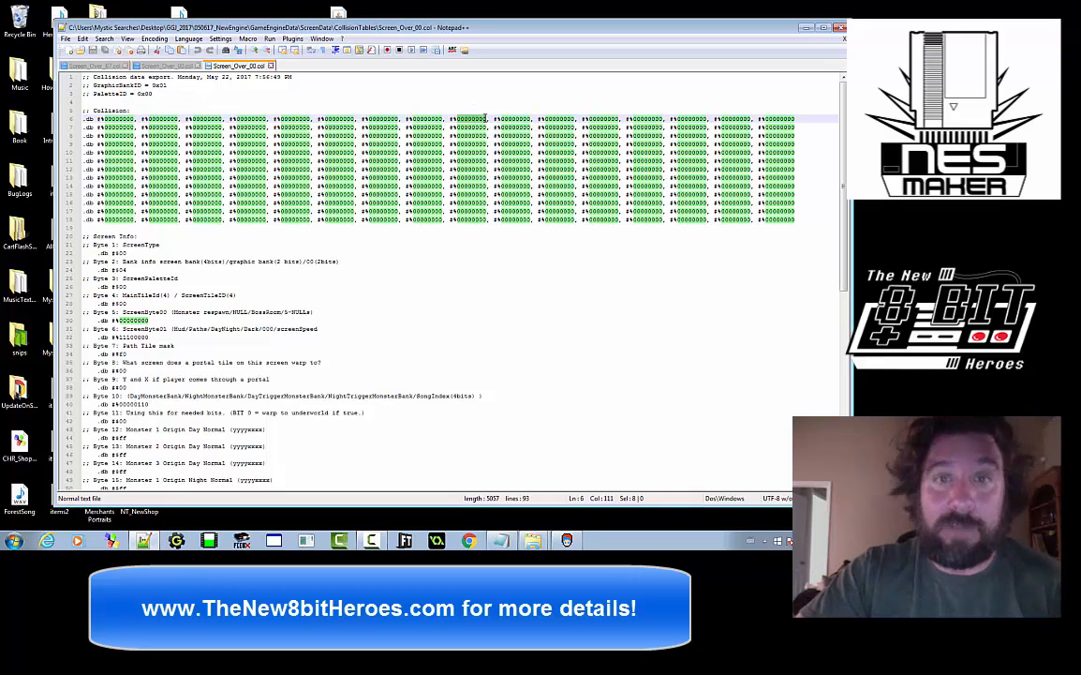
{"action": "left_click", "coordinate": [486, 116]}
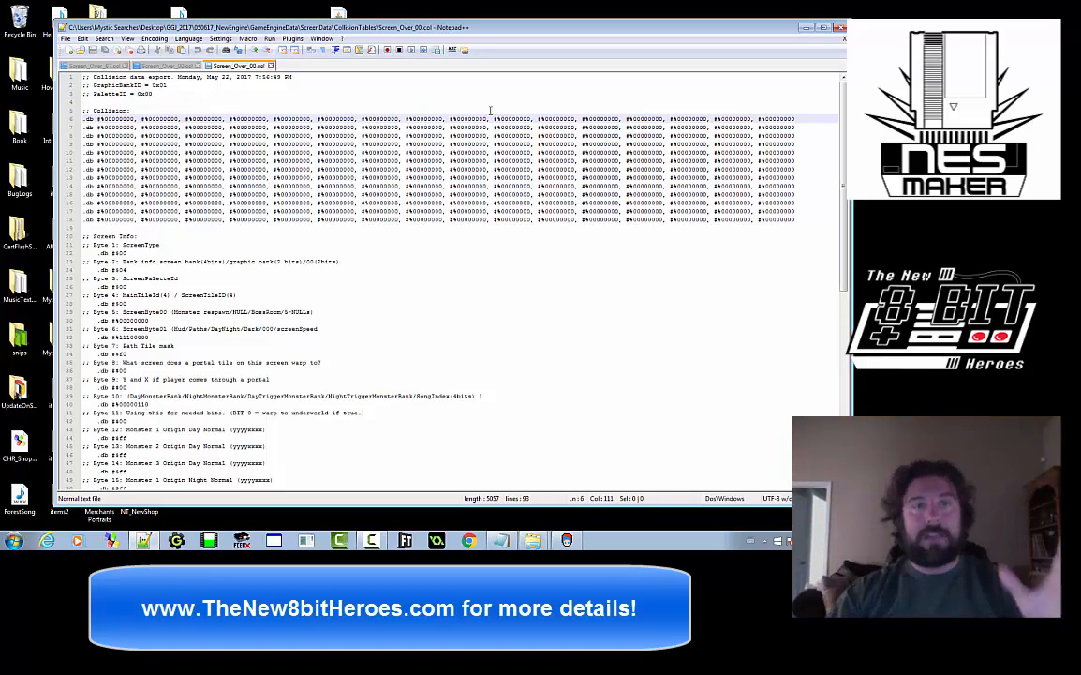
{"action": "left_click", "coordinate": [108, 111]}
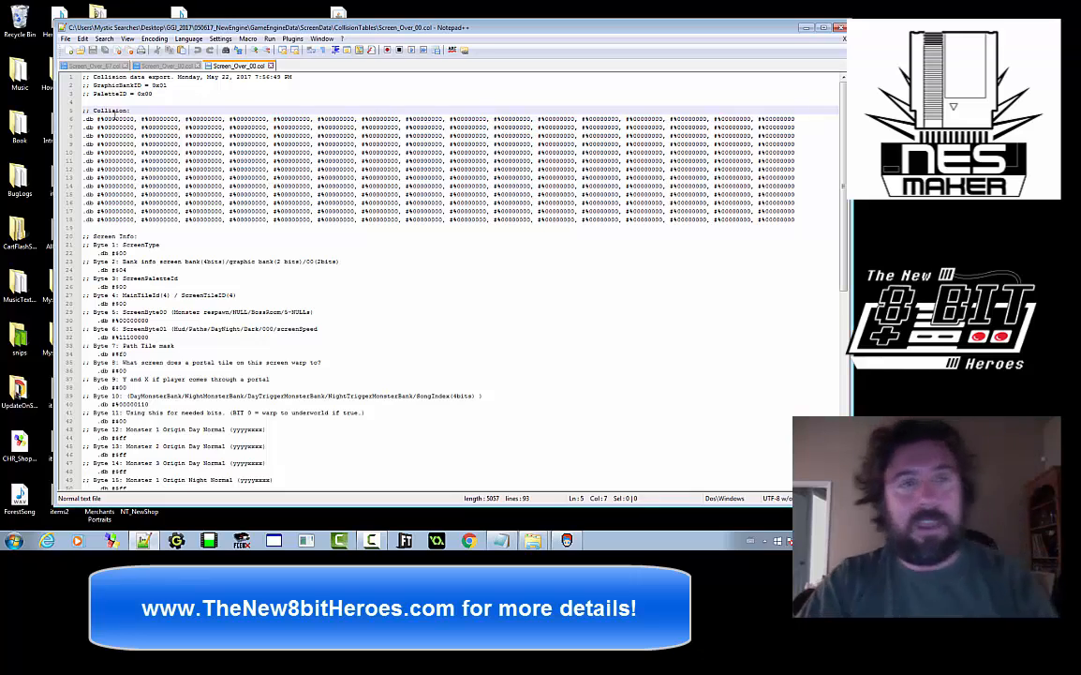
{"action": "left_click", "coordinate": [116, 119]}
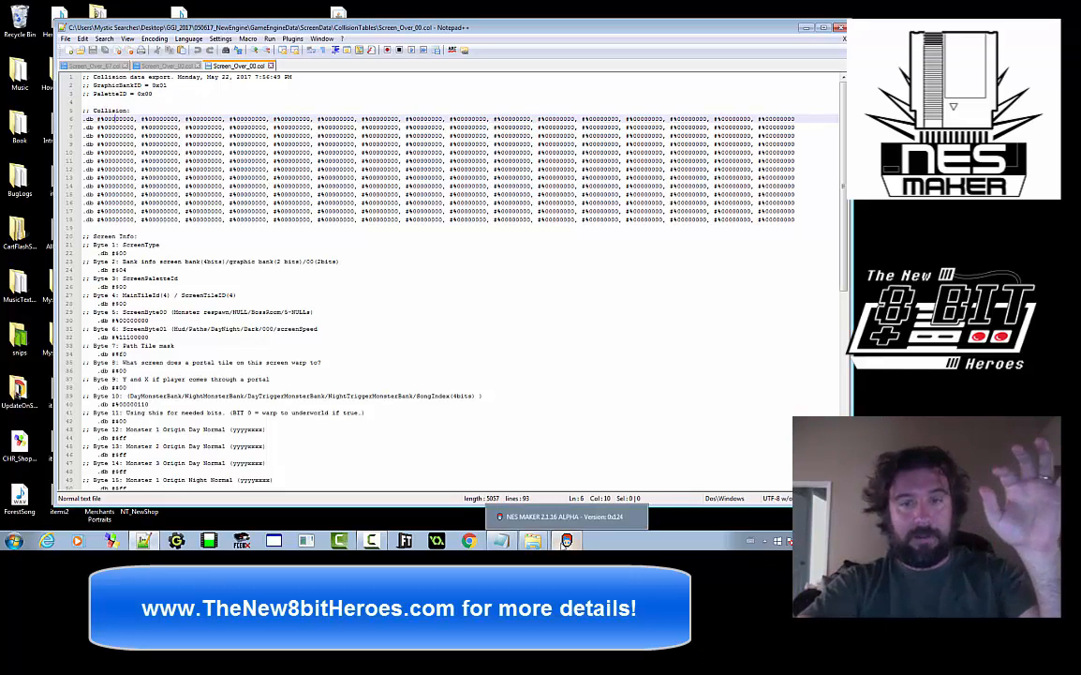
{"action": "mouse_move", "coordinate": [501, 540]}
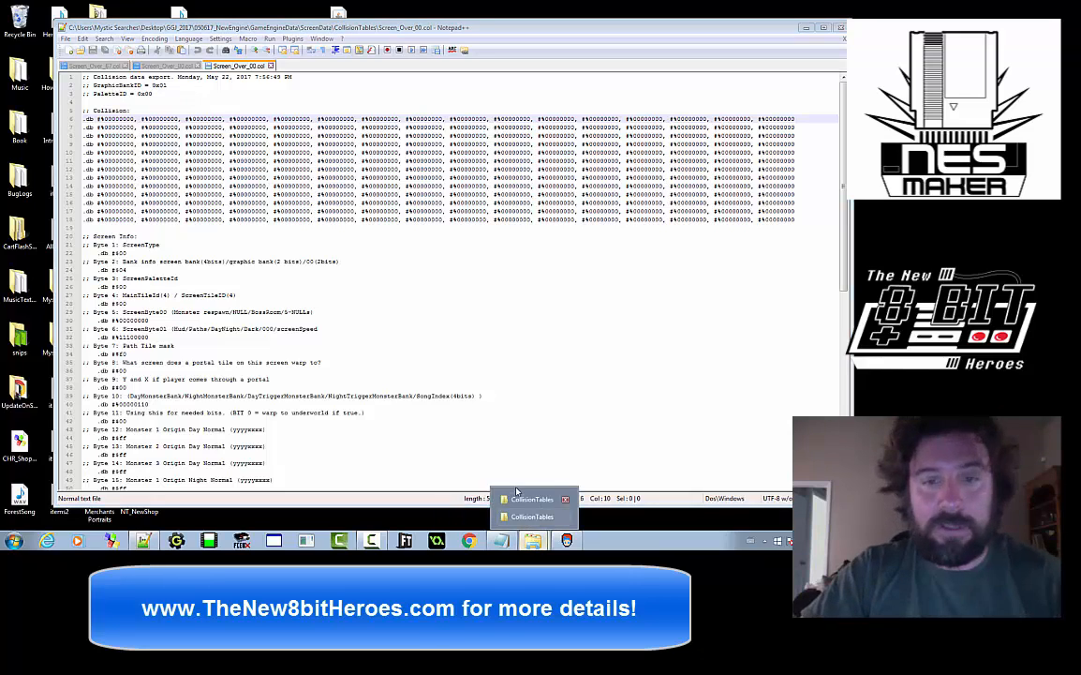
Close the 040117_DaysHours_MYSTICORIGINSFINAL CollisionTables folder window and go up to ScreenData in the 050617_NewEngine folder
{"action": "left_click", "coordinate": [532, 498]}
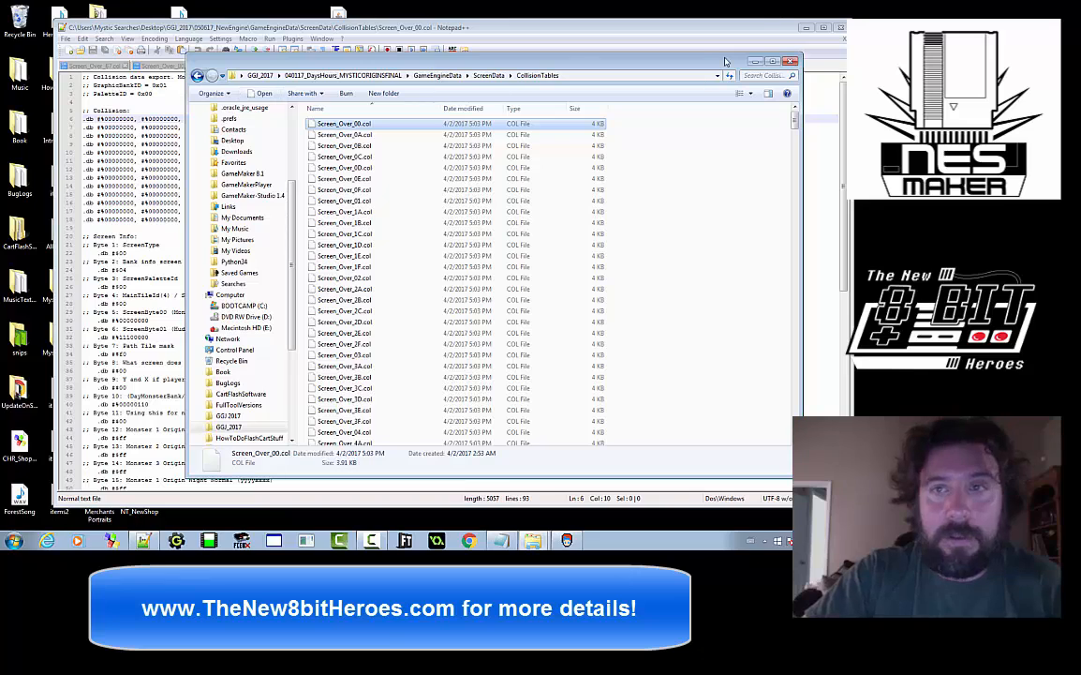
{"action": "left_click", "coordinate": [790, 62]}
{"action": "key", "text": "alt+Tab"}
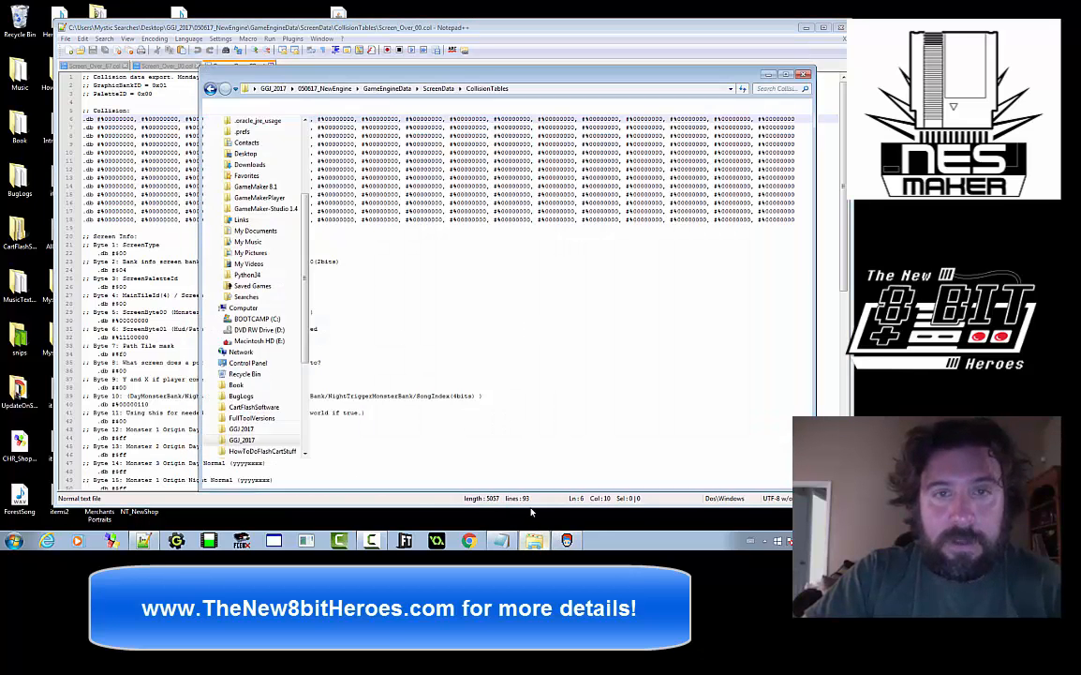
{"action": "left_click", "coordinate": [210, 88]}
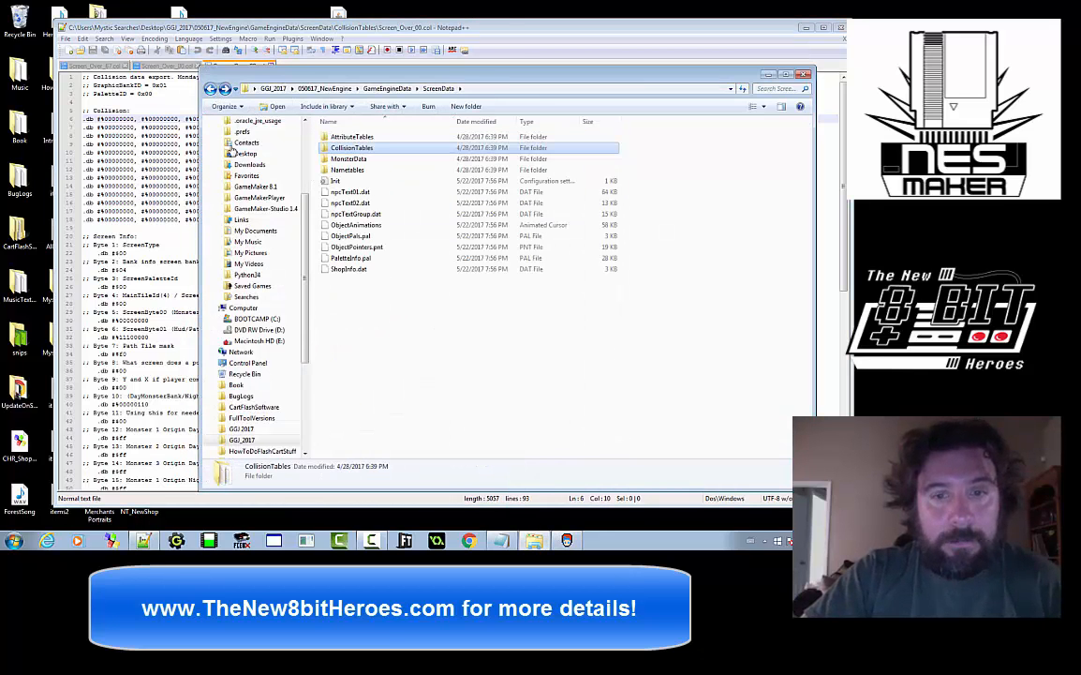
Switch to NES Maker, open the project's Overworld map and enlarge the window to fit the whole screen grid
{"action": "left_click", "coordinate": [567, 540]}
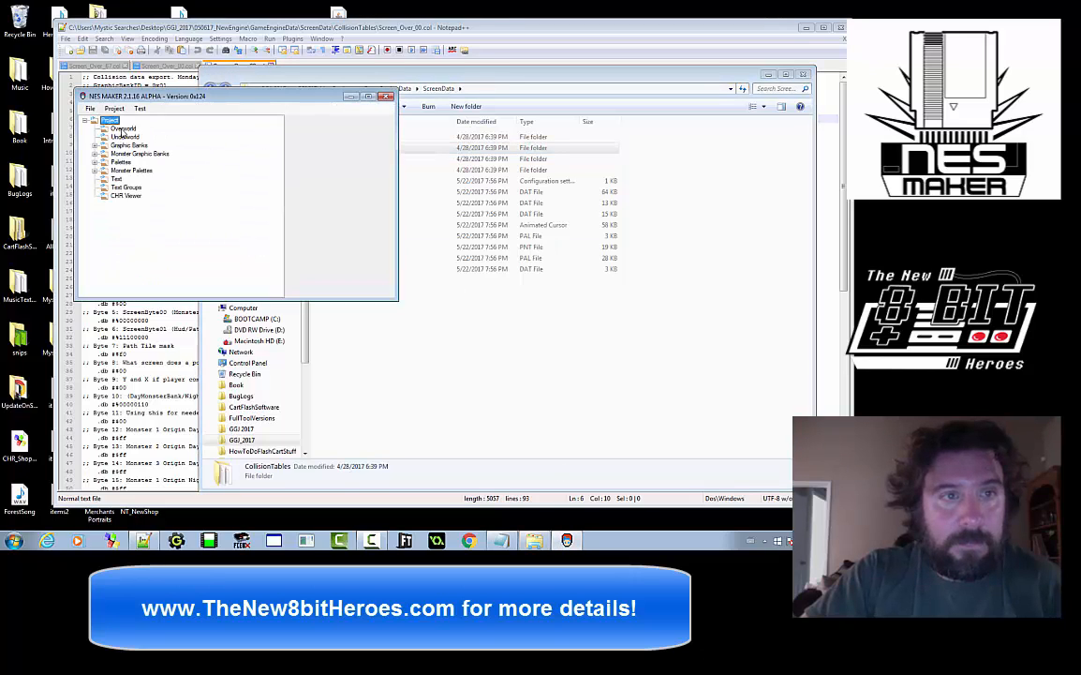
{"action": "left_click", "coordinate": [122, 129]}
{"action": "left_click_drag", "start_coordinate": [397, 299], "coordinate": [706, 415]}
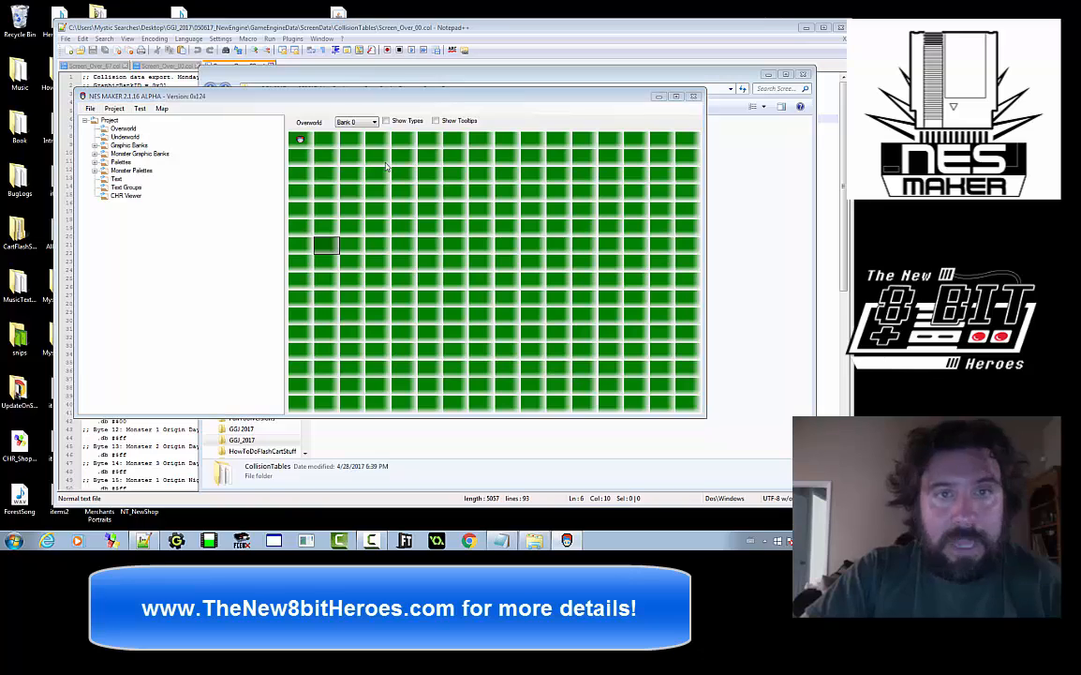
Load an MST project file from the SaveStates folder of 050617_NewEngine
{"action": "key", "text": "ctrl+o"}
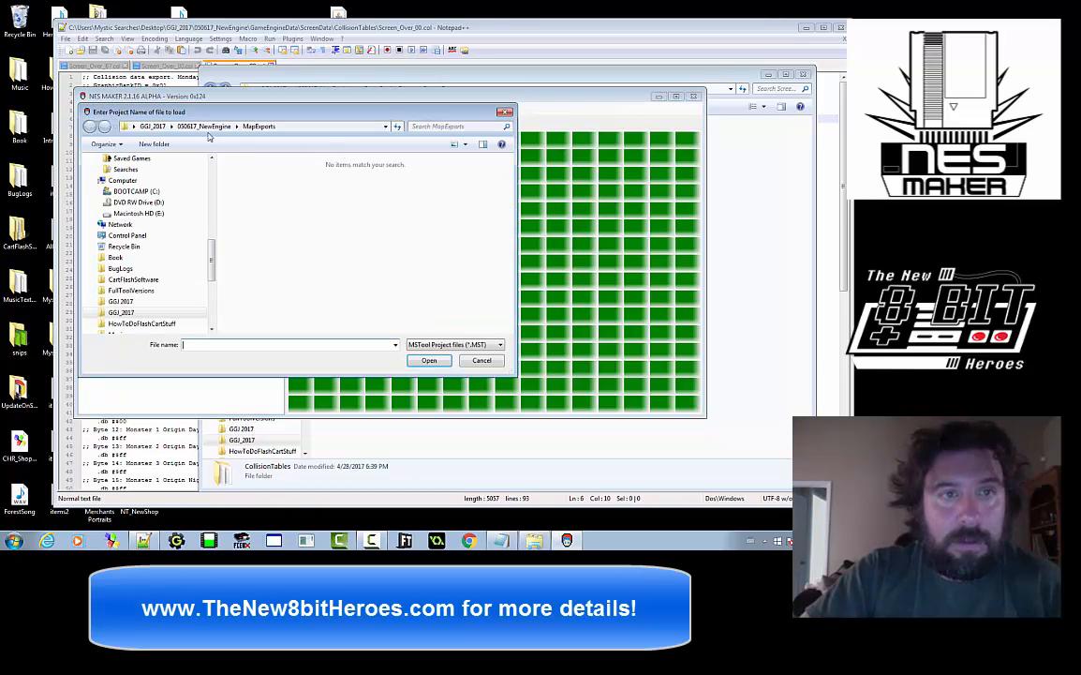
{"action": "left_click", "coordinate": [203, 125]}
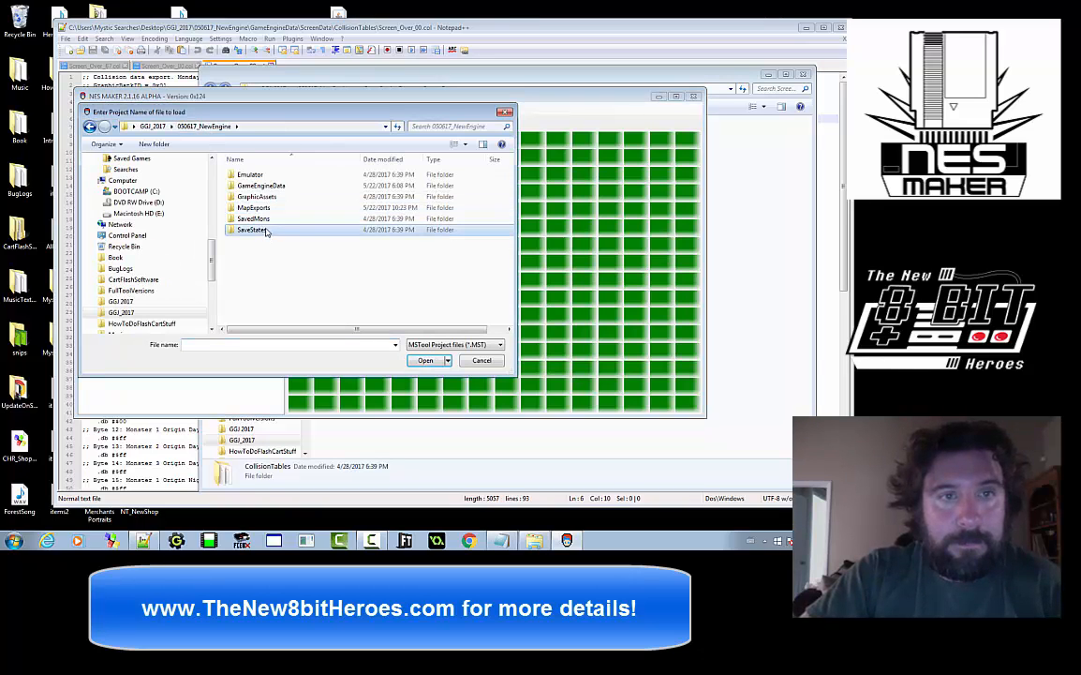
{"action": "double_click", "coordinate": [265, 230]}
{"action": "double_click", "coordinate": [275, 251]}
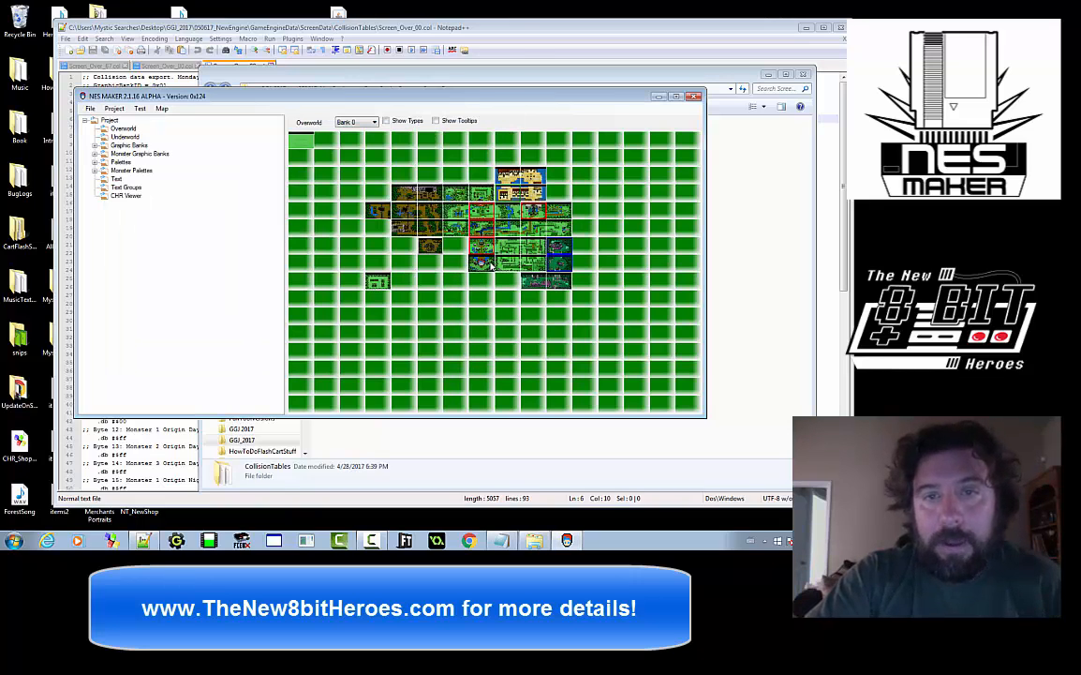
Open the overworld screen marked with the player icon for editing and enlarge the window to magnify its preview
{"action": "double_click", "coordinate": [490, 266]}
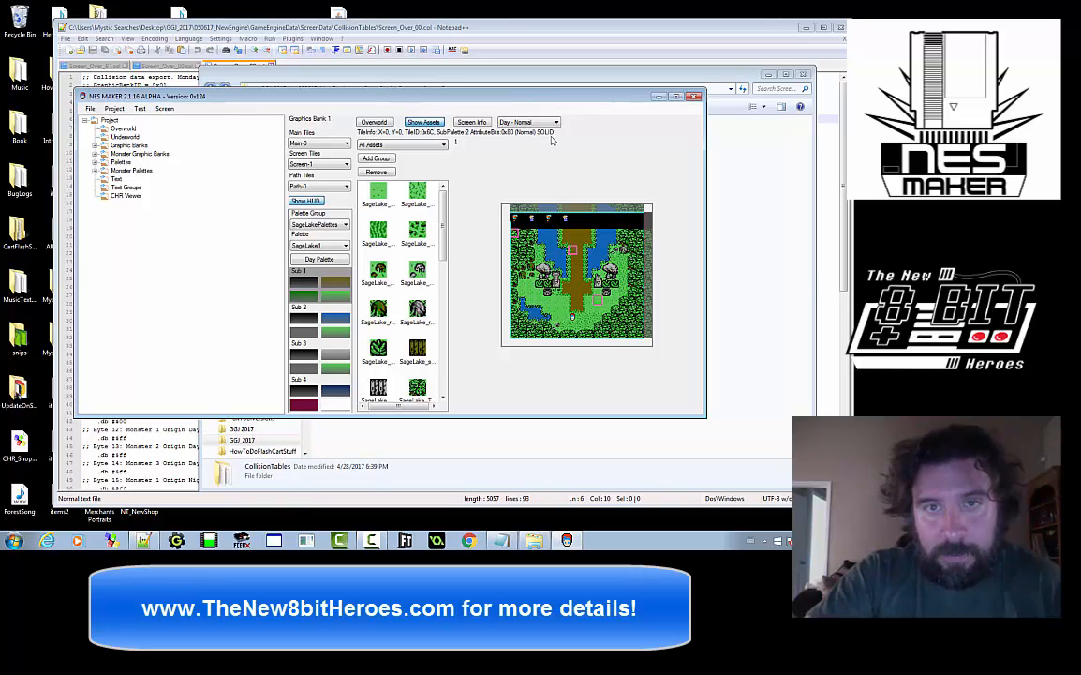
{"action": "left_click_drag", "start_coordinate": [496, 97], "coordinate": [469, 78]}
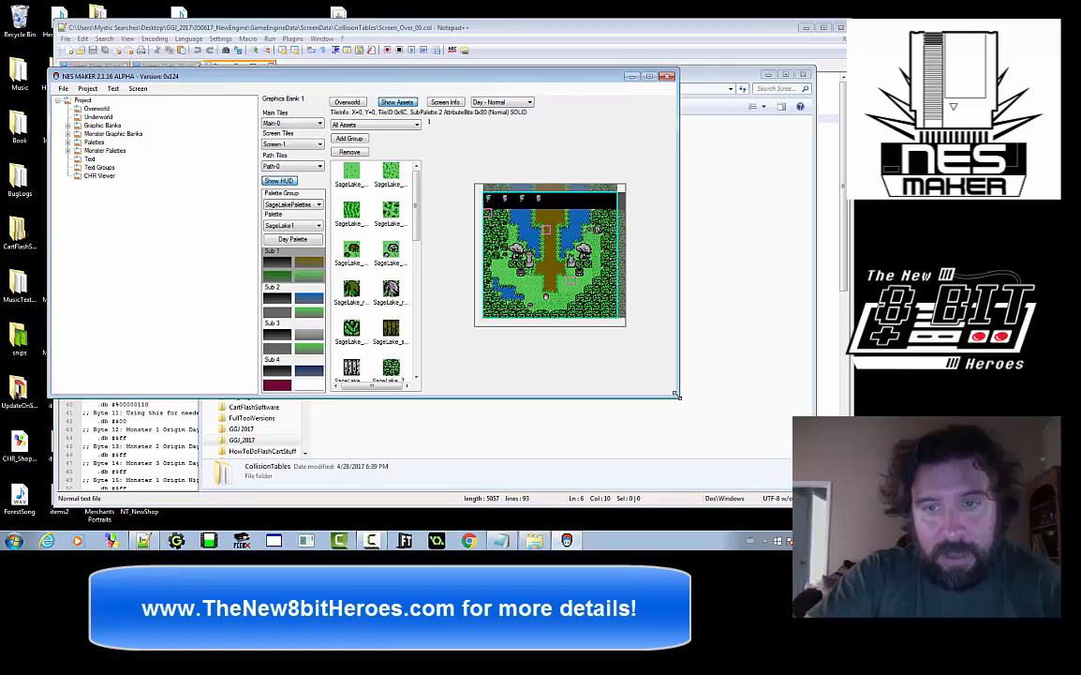
{"action": "left_click_drag", "start_coordinate": [679, 398], "coordinate": [848, 490]}
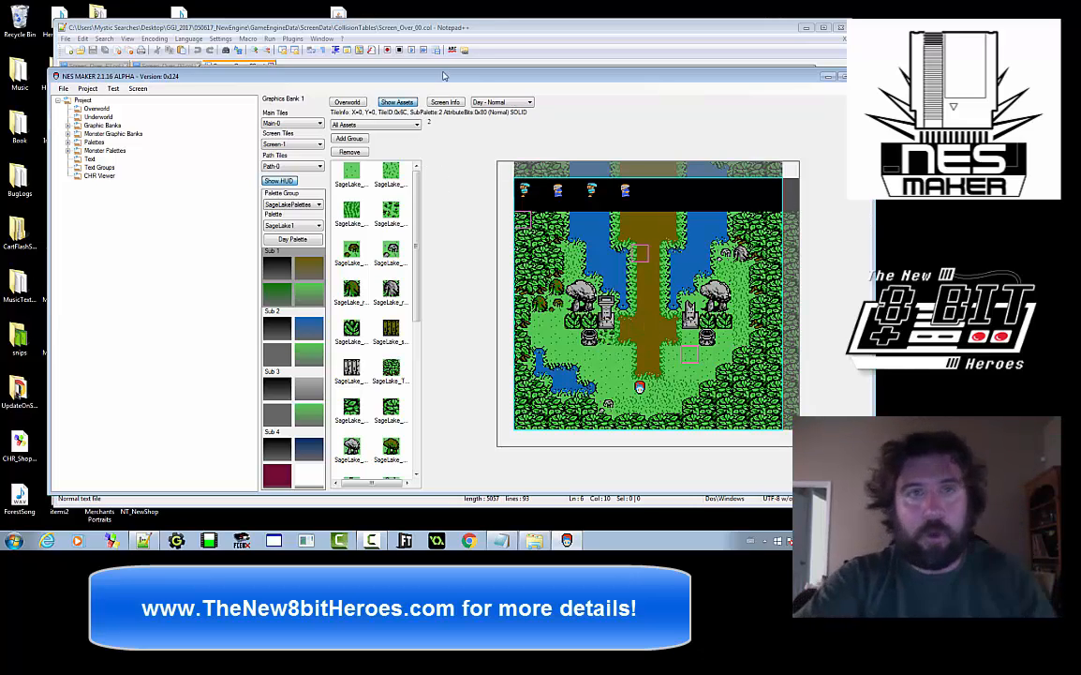
Switch to Notepad++ and examine the Screen Info bytes in Screen_Over_00.col, highlighting Byte 10's monster bank and song index description
{"action": "left_click", "coordinate": [409, 29]}
{"action": "left_click", "coordinate": [164, 99]}
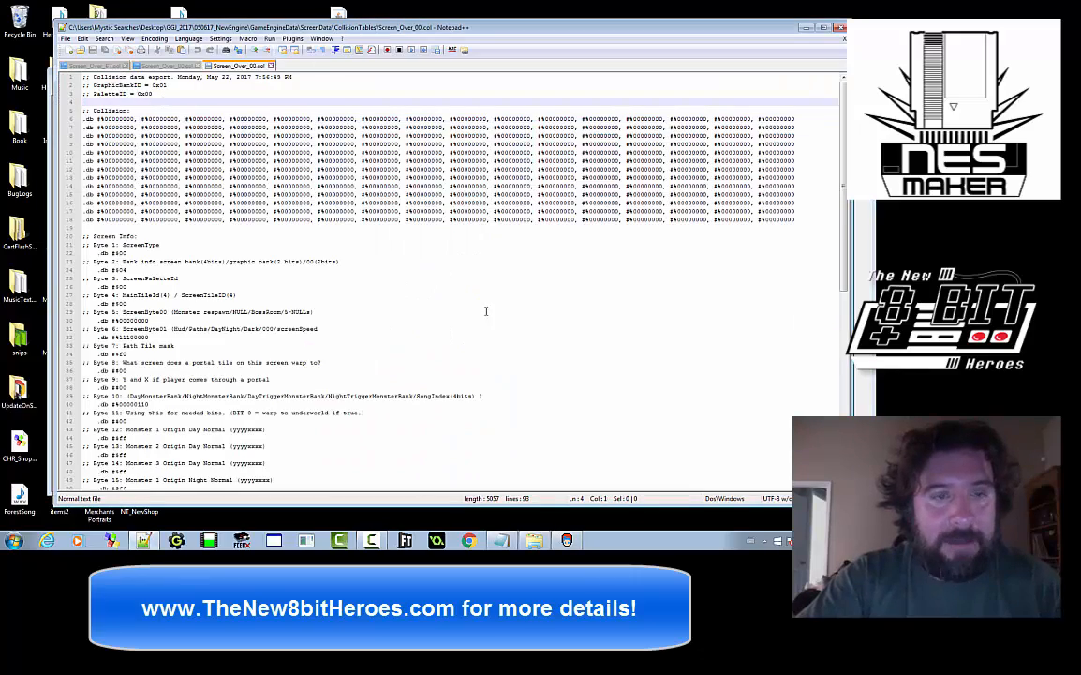
{"action": "scroll", "coordinate": [402, 373], "scroll_direction": "down", "scroll_amount": 13}
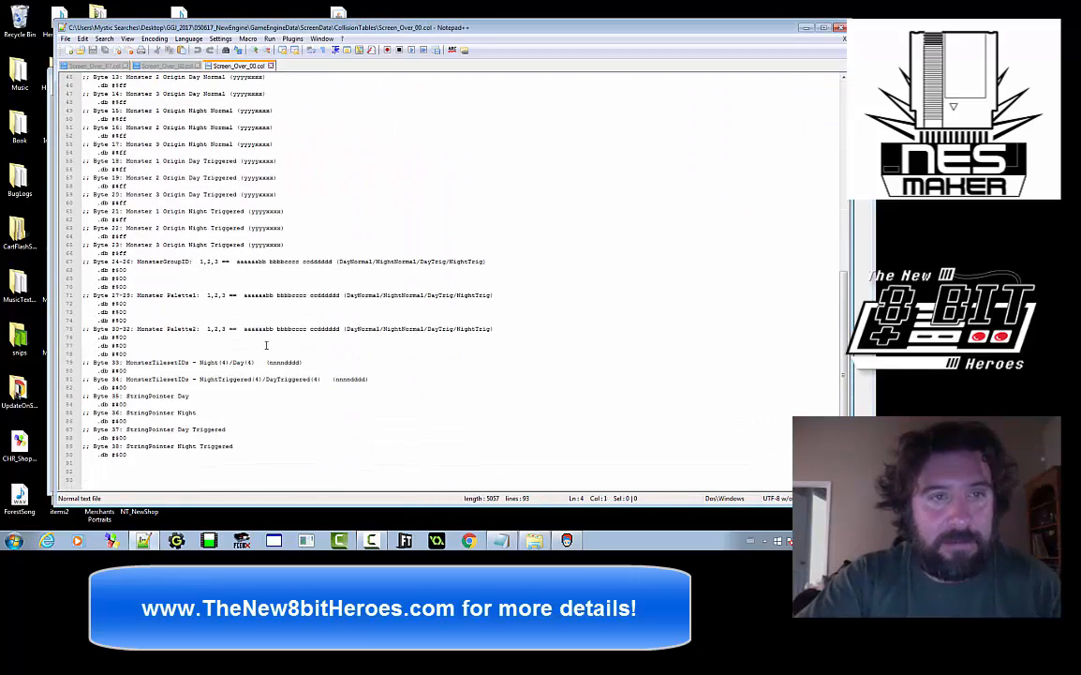
{"action": "scroll", "coordinate": [265, 345], "scroll_direction": "up", "scroll_amount": 7}
{"action": "scroll", "coordinate": [265, 343], "scroll_direction": "up", "scroll_amount": 6}
{"action": "scroll", "coordinate": [290, 389], "scroll_direction": "down", "scroll_amount": 14}
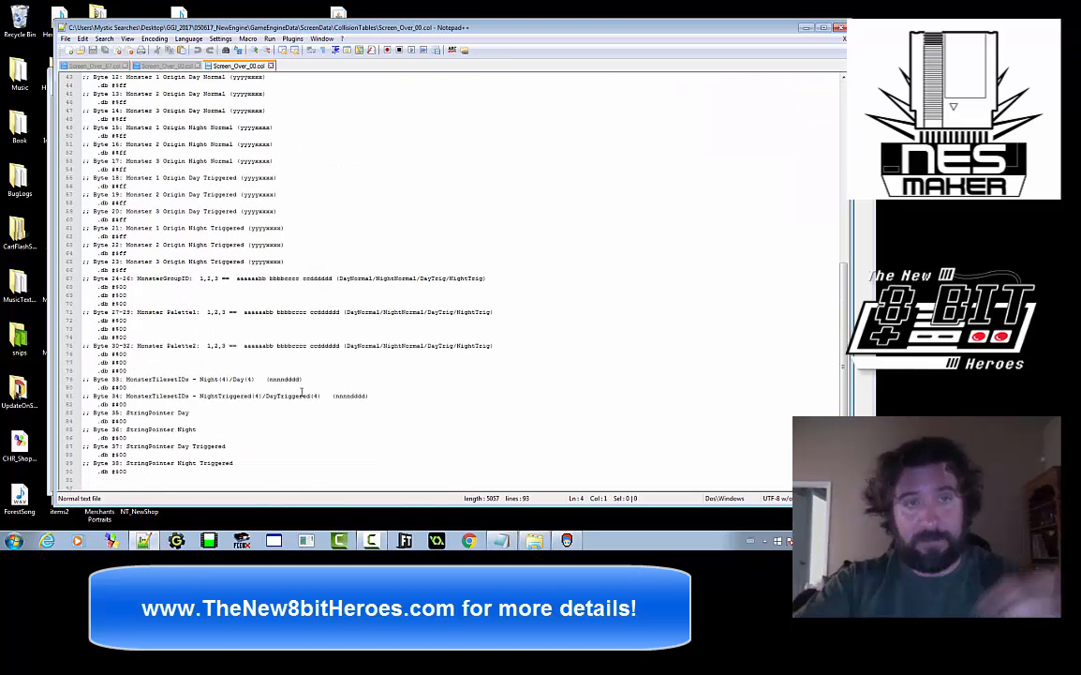
{"action": "scroll", "coordinate": [307, 416], "scroll_direction": "down", "scroll_amount": 1}
{"action": "scroll", "coordinate": [306, 416], "scroll_direction": "up", "scroll_amount": 12}
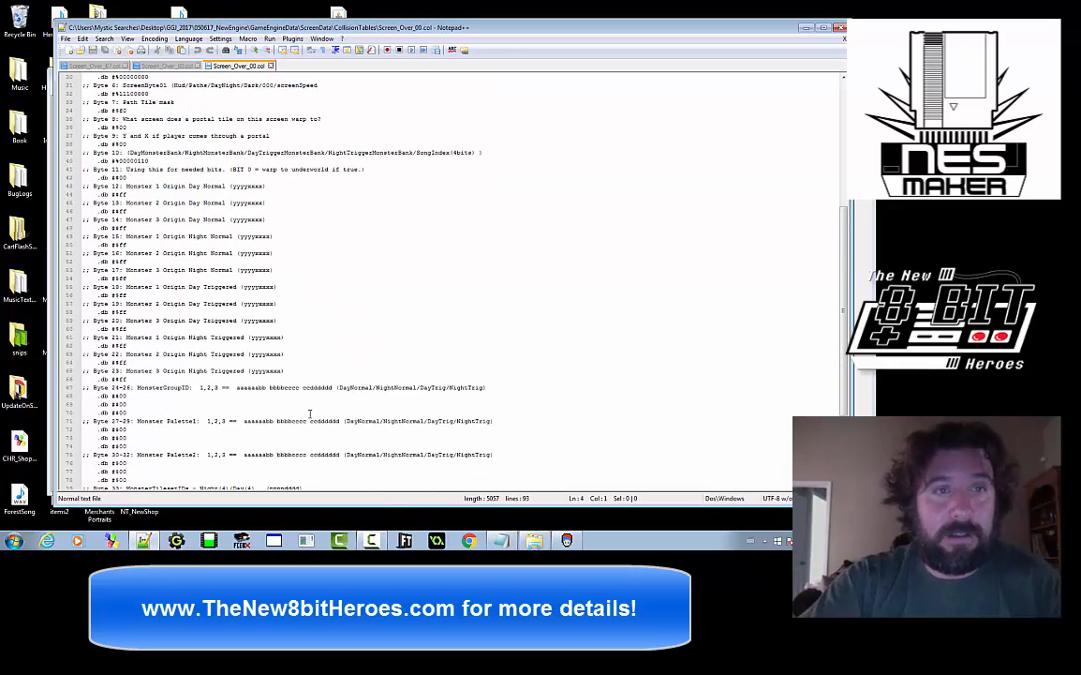
{"action": "scroll", "coordinate": [309, 414], "scroll_direction": "up", "scroll_amount": 3}
{"action": "scroll", "coordinate": [310, 414], "scroll_direction": "down", "scroll_amount": 7}
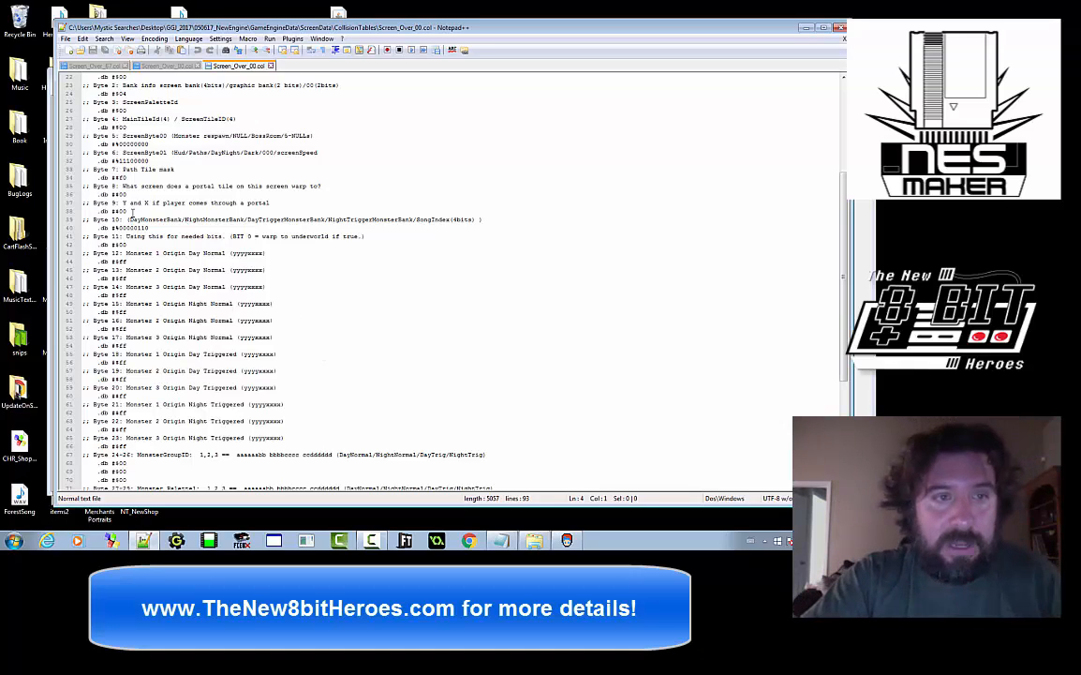
{"action": "left_click_drag", "start_coordinate": [129, 218], "coordinate": [482, 218]}
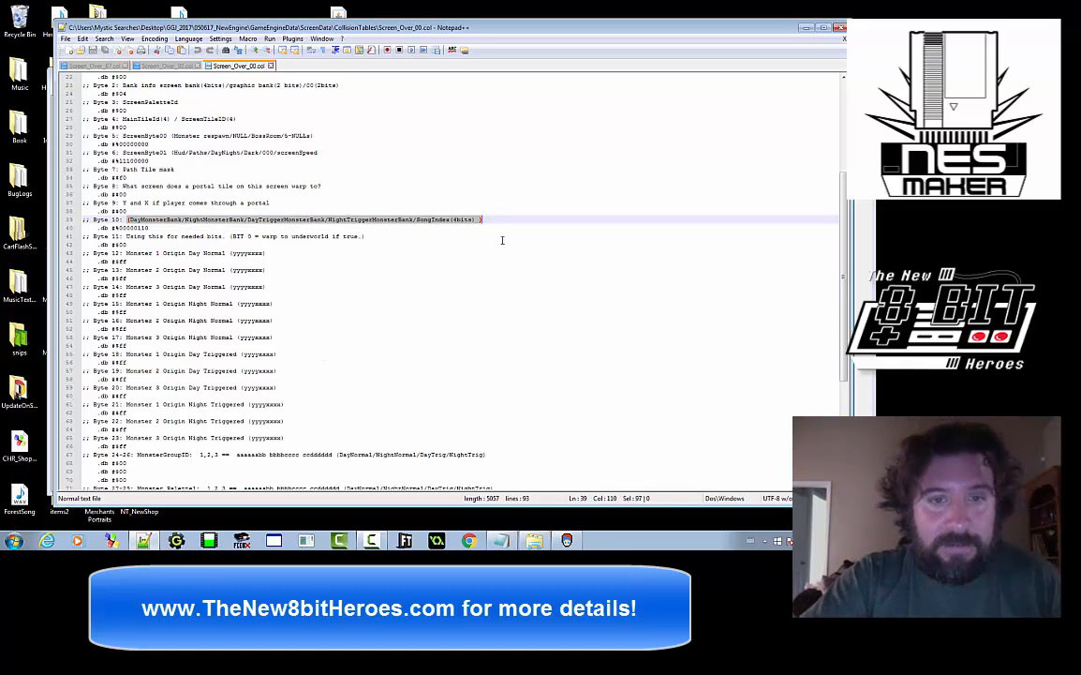
Examine how Bytes 24-26, MonsterGroupID, pack their values, highlighting the aaaaaabb bbbbcccc ccdddddd pattern and its parts
{"action": "scroll", "coordinate": [536, 326], "scroll_direction": "up", "scroll_amount": 1}
{"action": "scroll", "coordinate": [506, 356], "scroll_direction": "up", "scroll_amount": 1}
{"action": "scroll", "coordinate": [459, 409], "scroll_direction": "down", "scroll_amount": 4}
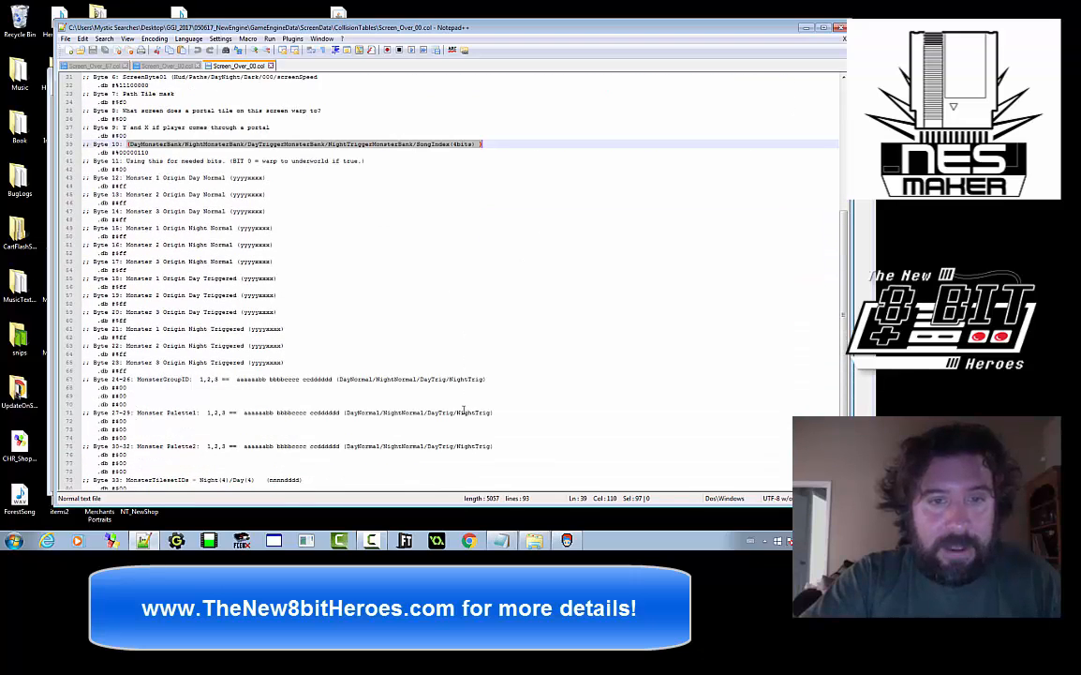
{"action": "left_click_drag", "start_coordinate": [236, 329], "coordinate": [332, 329]}
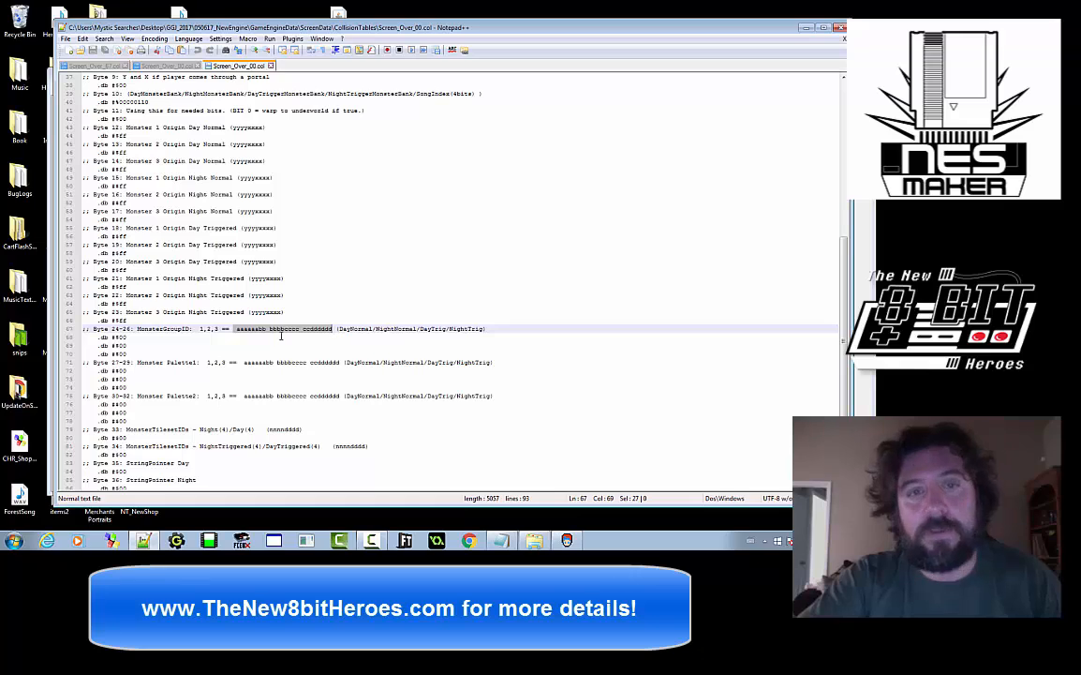
{"action": "left_click", "coordinate": [248, 329]}
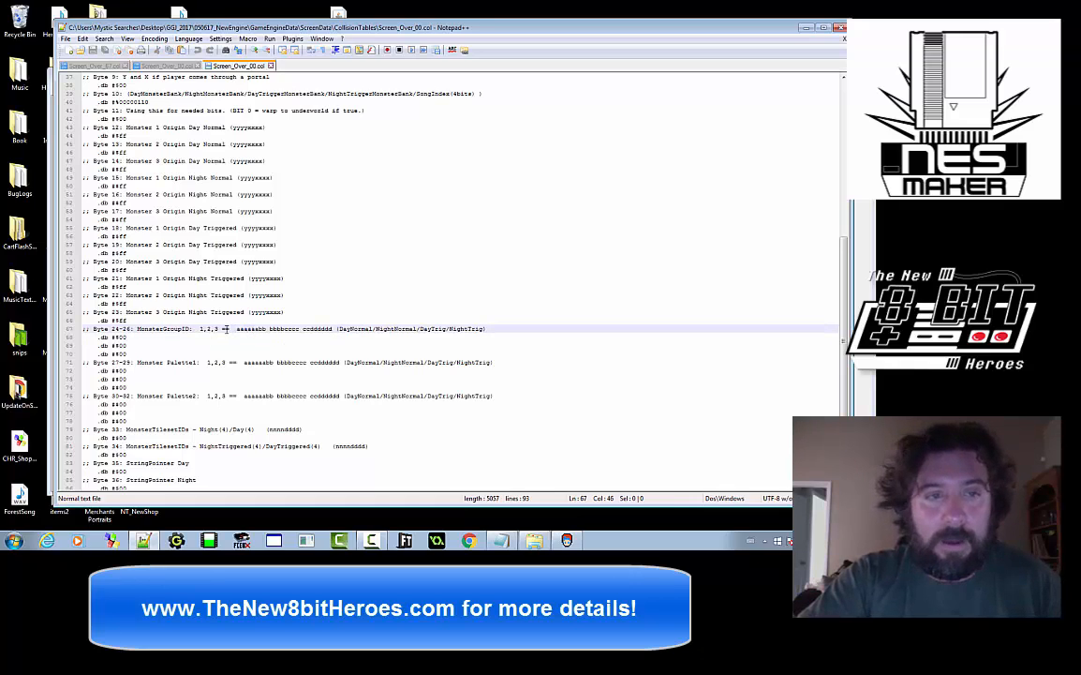
{"action": "double_click", "coordinate": [241, 328]}
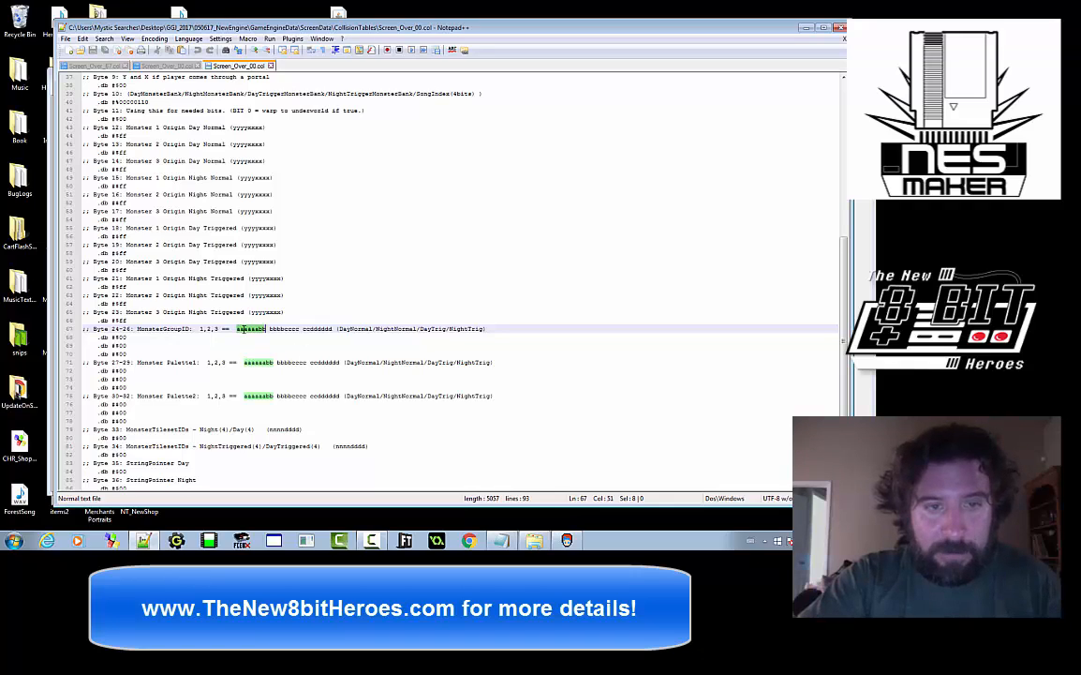
{"action": "double_click", "coordinate": [289, 328]}
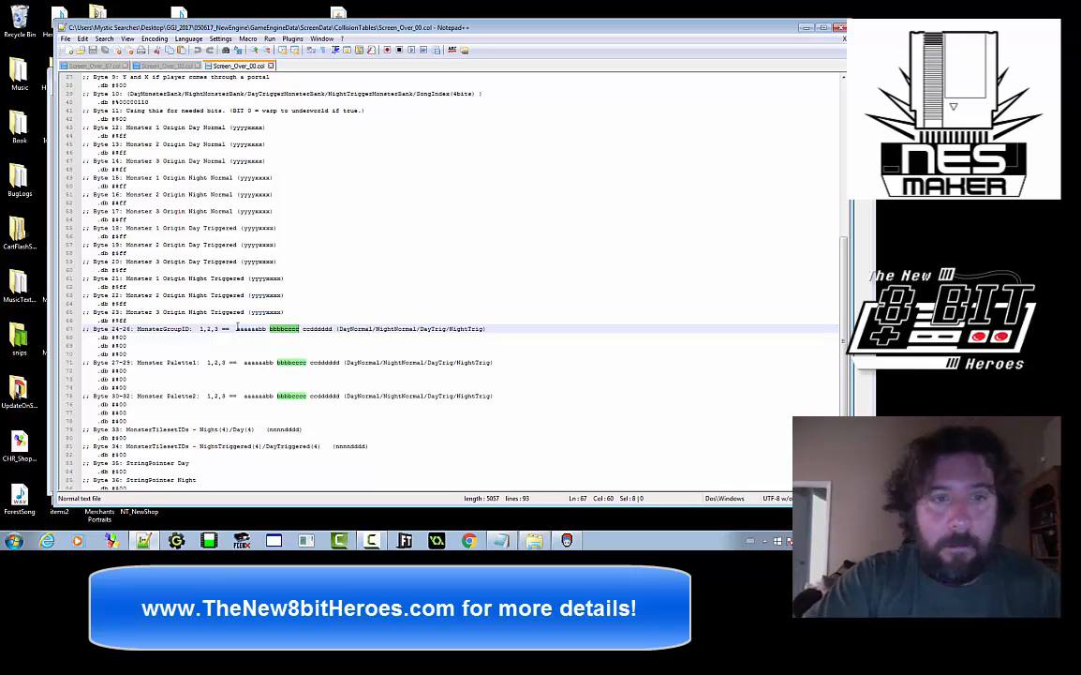
{"action": "left_click", "coordinate": [353, 328]}
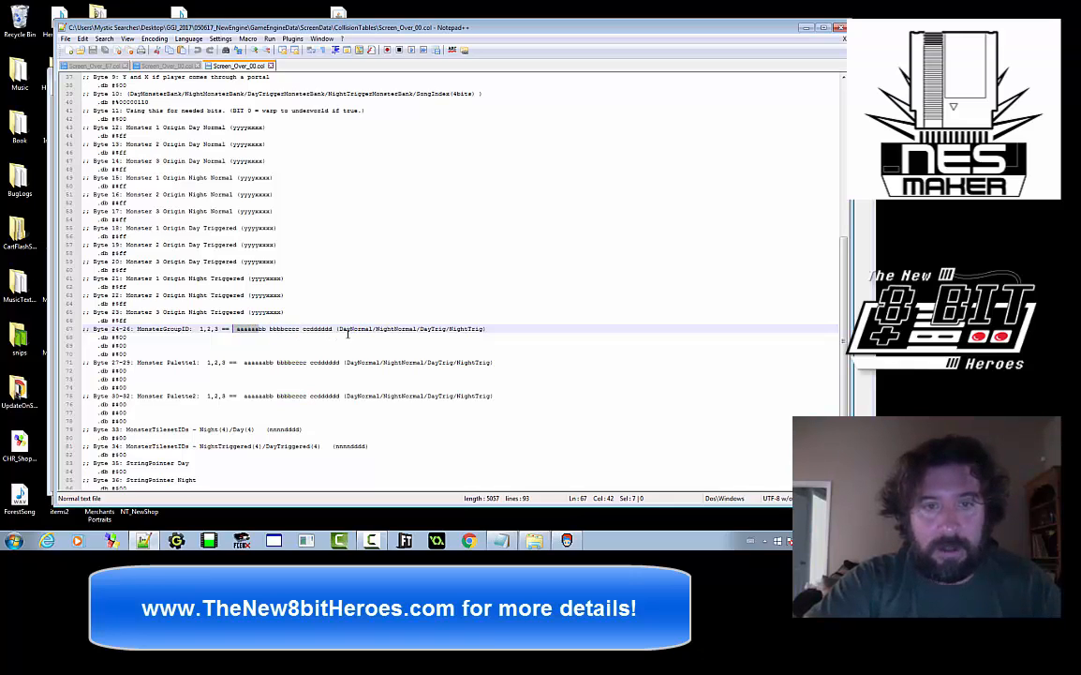
{"action": "left_click", "coordinate": [267, 330]}
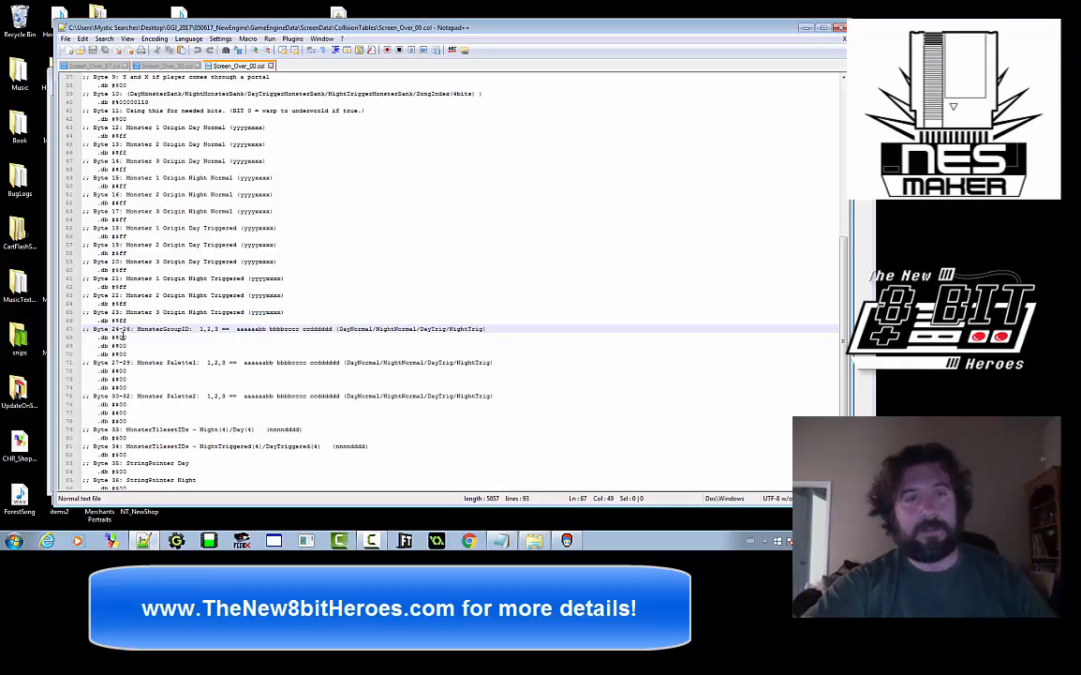
Replace the 00 in the first MonsterGroupID byte with #%00000100
{"action": "left_click_drag", "start_coordinate": [127, 336], "coordinate": [120, 337]}
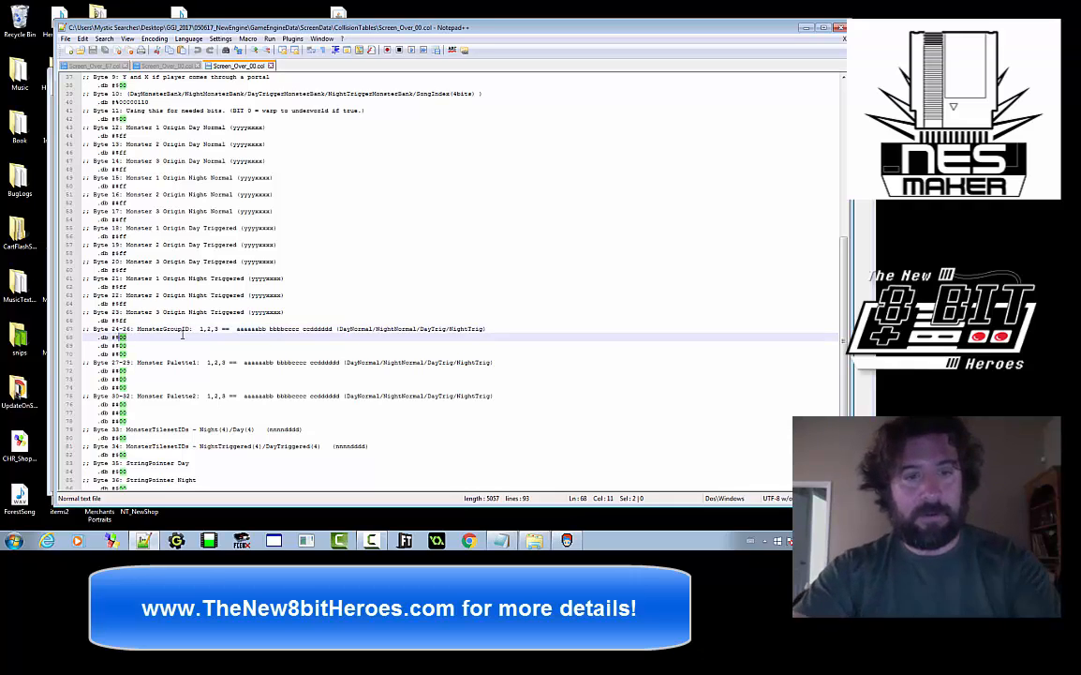
{"action": "type", "text": "#%000"}
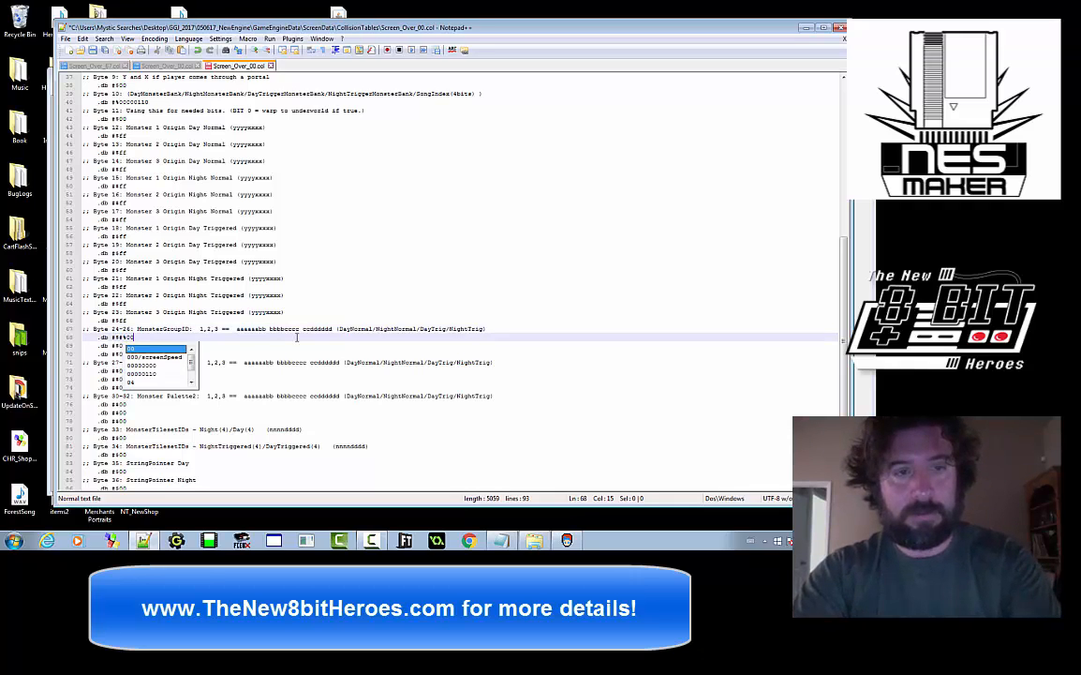
{"action": "type", "text": "001"}
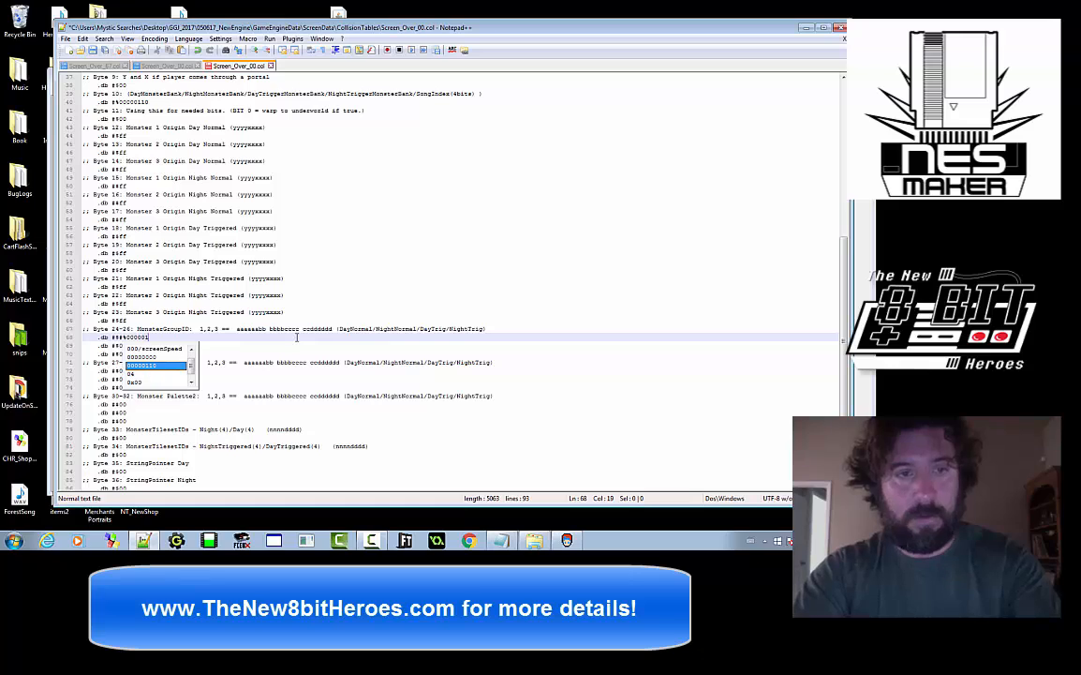
{"action": "type", "text": "00"}
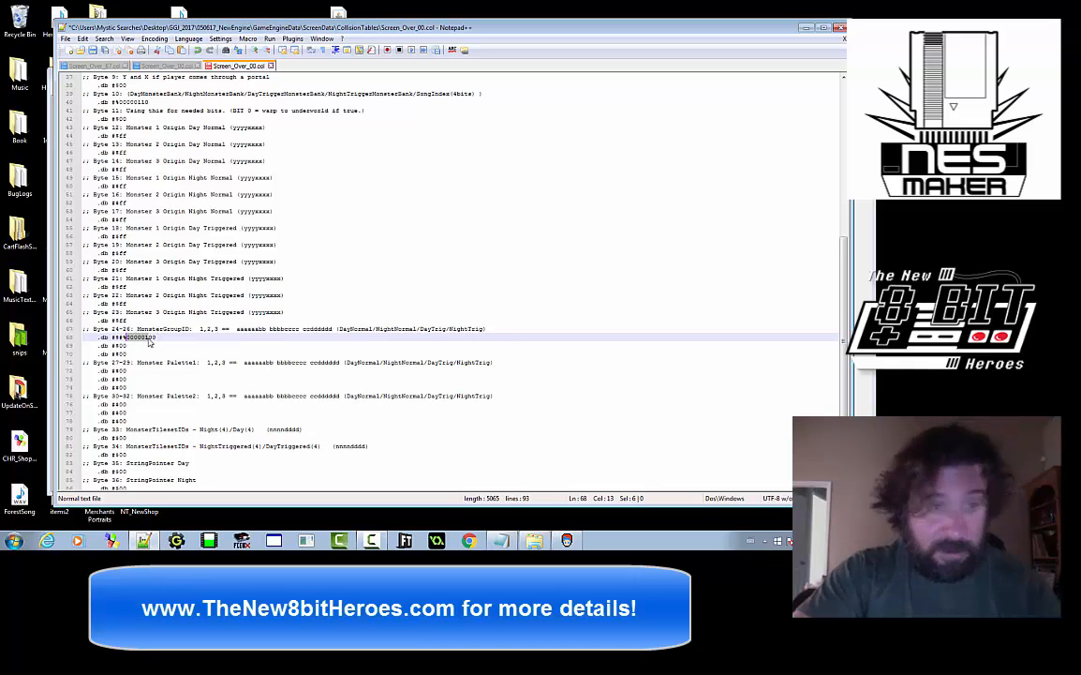
{"action": "left_click", "coordinate": [158, 337]}
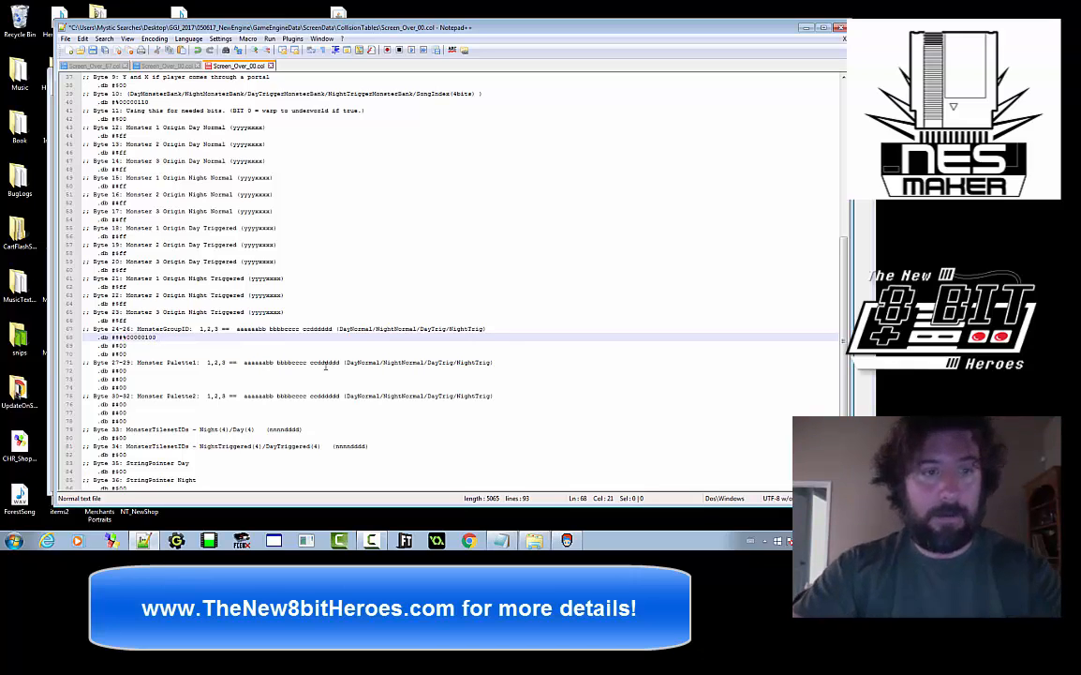
Replace the 00 in the second MonsterGroupID byte with #%11110000
{"action": "left_click", "coordinate": [151, 344]}
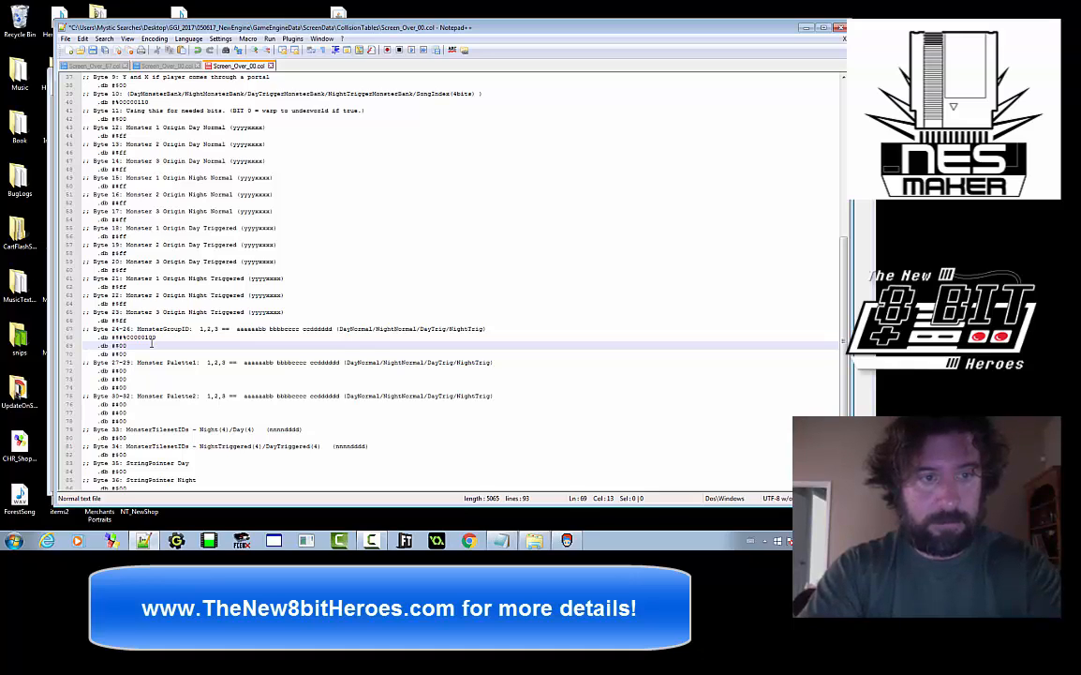
{"action": "key", "text": "BackSpace"}
{"action": "key", "text": "BackSpace"}
{"action": "type", "text": "#%"}
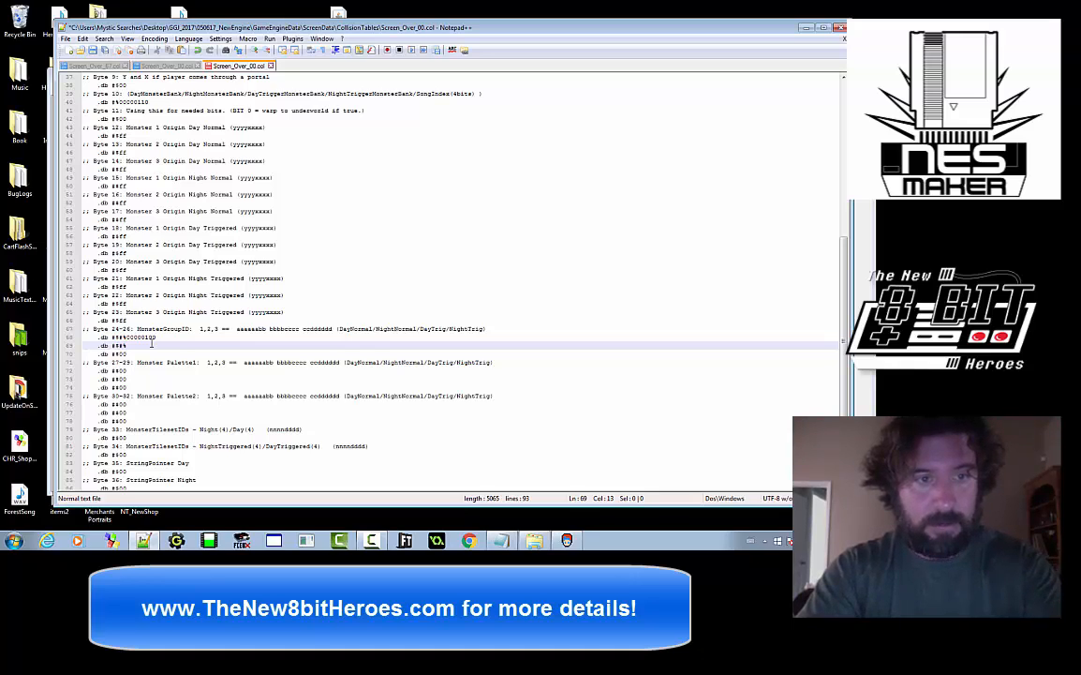
{"action": "type", "text": "1111000"}
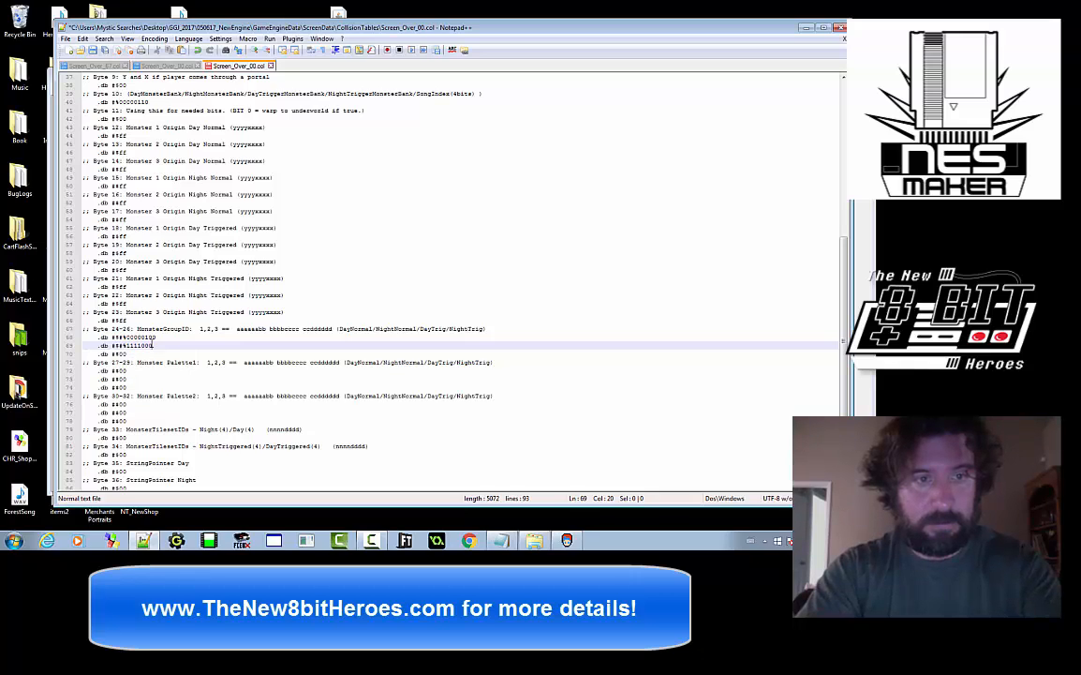
{"action": "type", "text": "0"}
Compare the packed bits of the first two MonsterGroupID bytes with the aaaaaabb bbbbcccc pattern, highlighting the bb digits in each
{"action": "left_click_drag", "start_coordinate": [145, 338], "coordinate": [150, 338]}
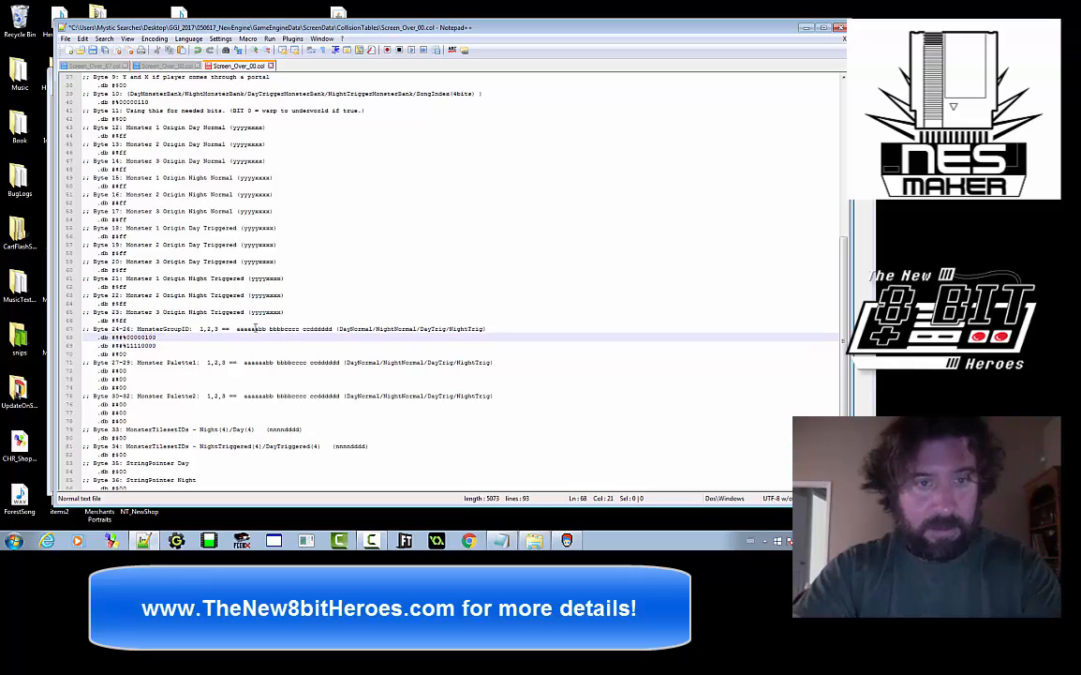
{"action": "left_click_drag", "start_coordinate": [259, 328], "coordinate": [262, 328]}
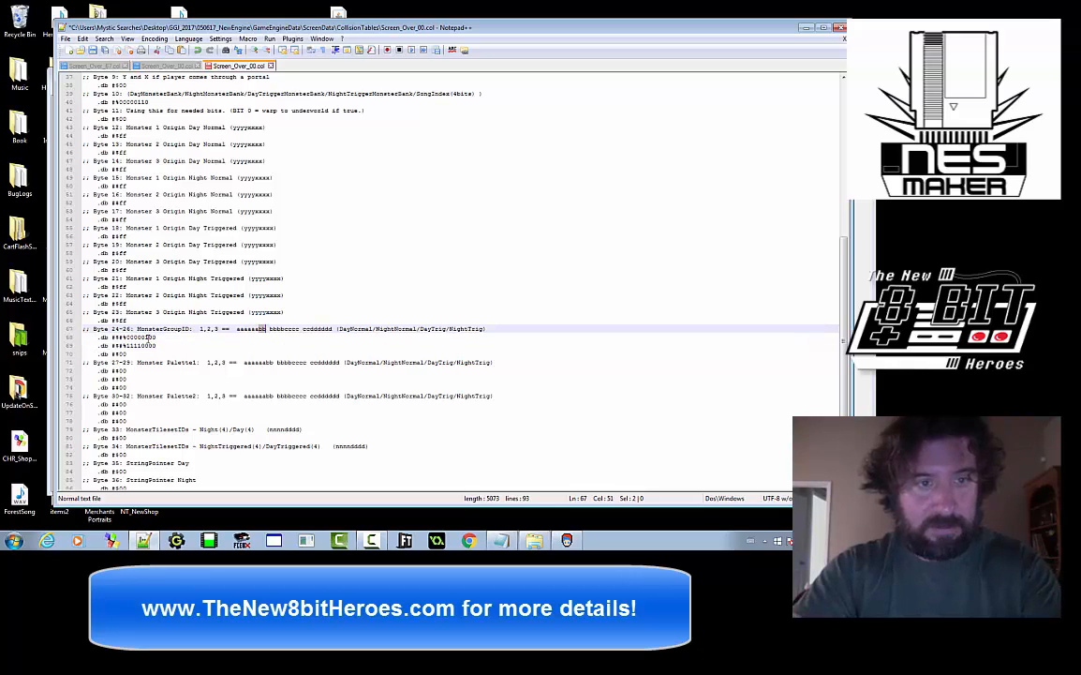
{"action": "left_click_drag", "start_coordinate": [150, 337], "coordinate": [156, 337]}
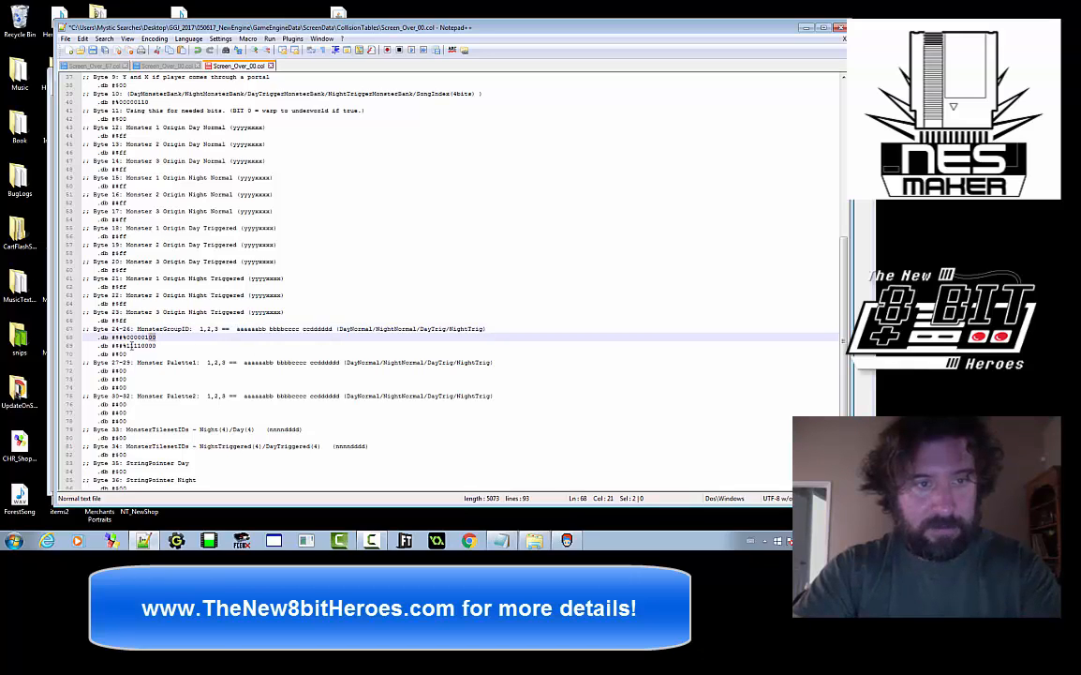
{"action": "left_click_drag", "start_coordinate": [127, 345], "coordinate": [138, 345]}
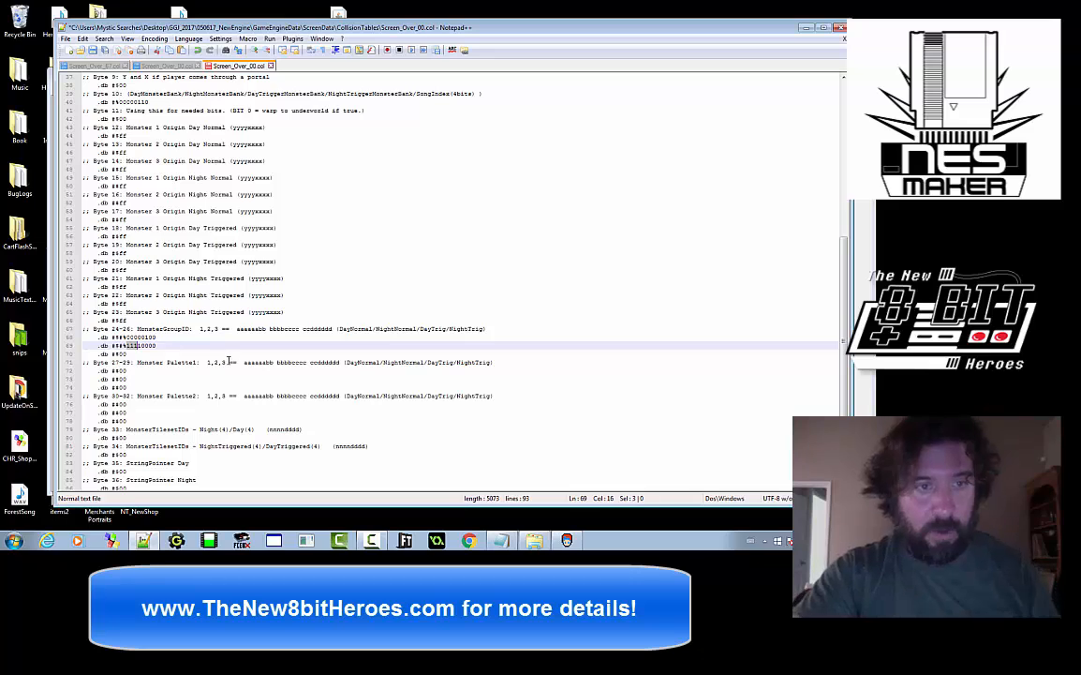
{"action": "left_click", "coordinate": [174, 339]}
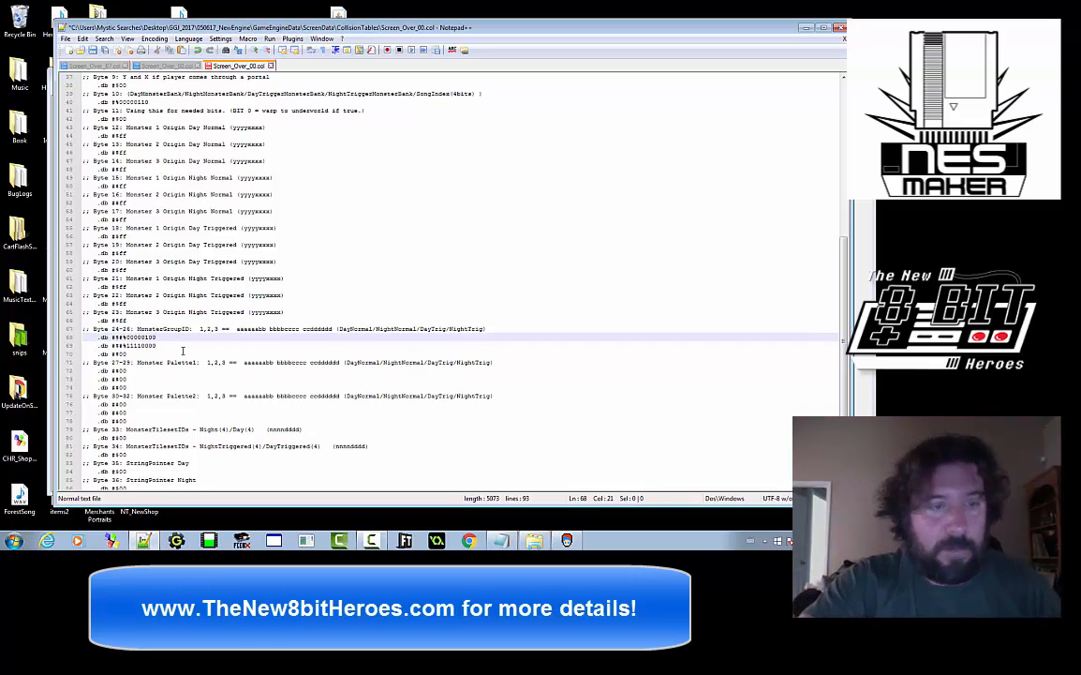
Undo the edits to both MonsterGroupID bytes and minimize Notepad++ to return to NES Maker
{"action": "key", "text": "ctrl+z"}
{"action": "key", "text": "ctrl+z"}
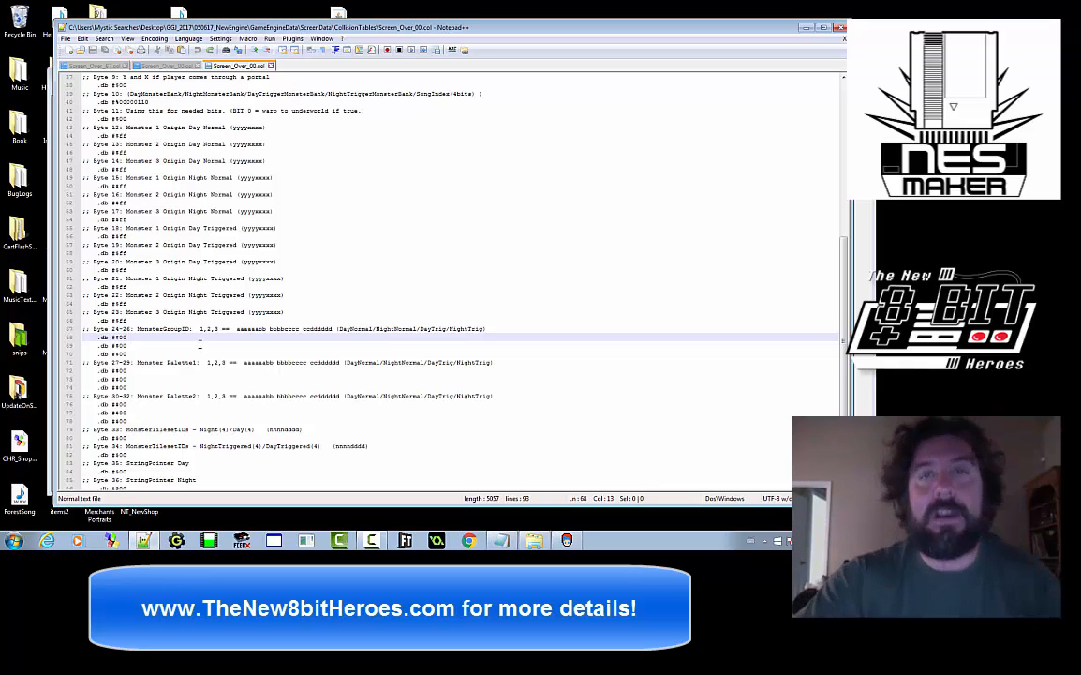
{"action": "left_click", "coordinate": [806, 28]}
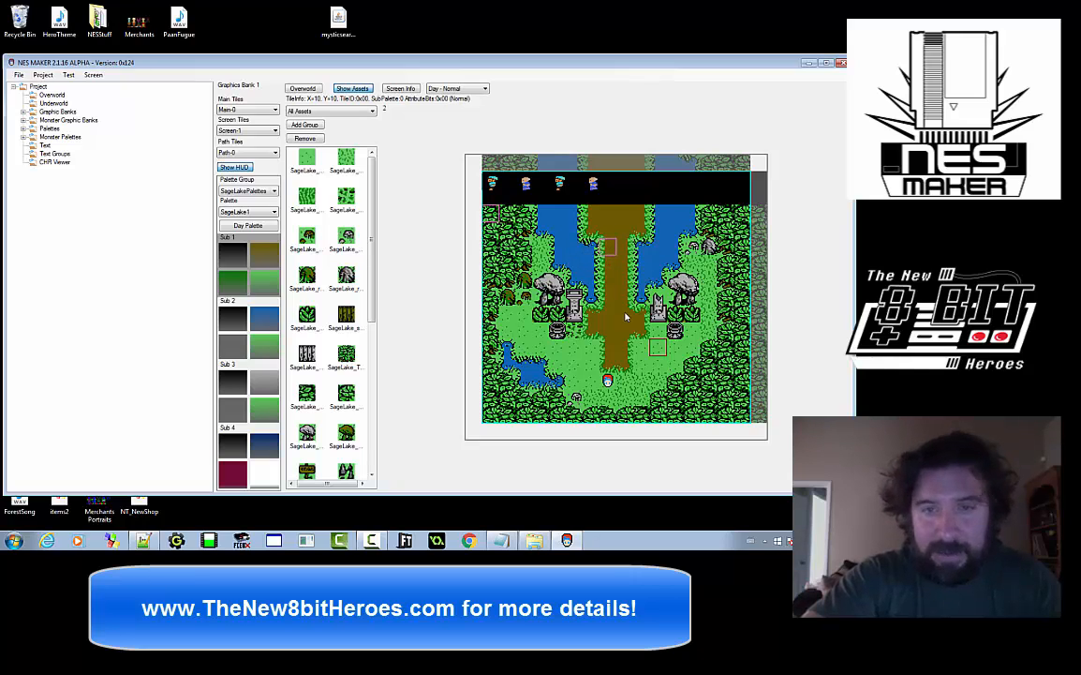
Place Monster 1 on the brown path between the lakes, Monster 2 beside the eastern boulder, and Monster 3 near the southwestern pond
{"action": "right_click", "coordinate": [510, 212]}
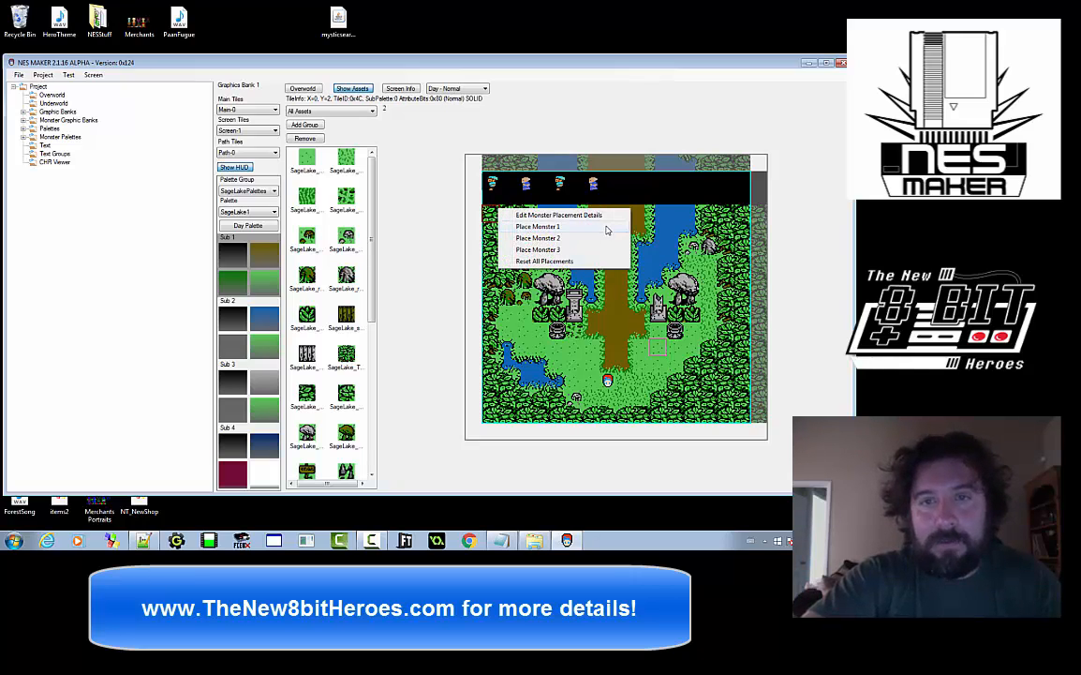
{"action": "left_click", "coordinate": [547, 126]}
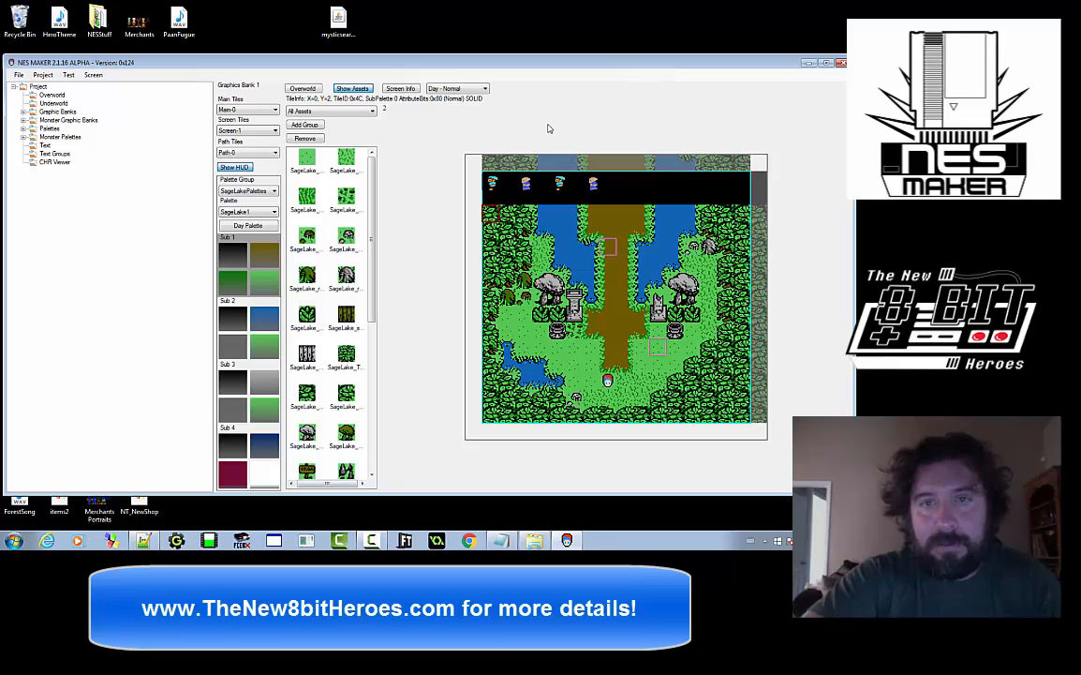
{"action": "right_click", "coordinate": [607, 247]}
{"action": "left_click", "coordinate": [626, 263]}
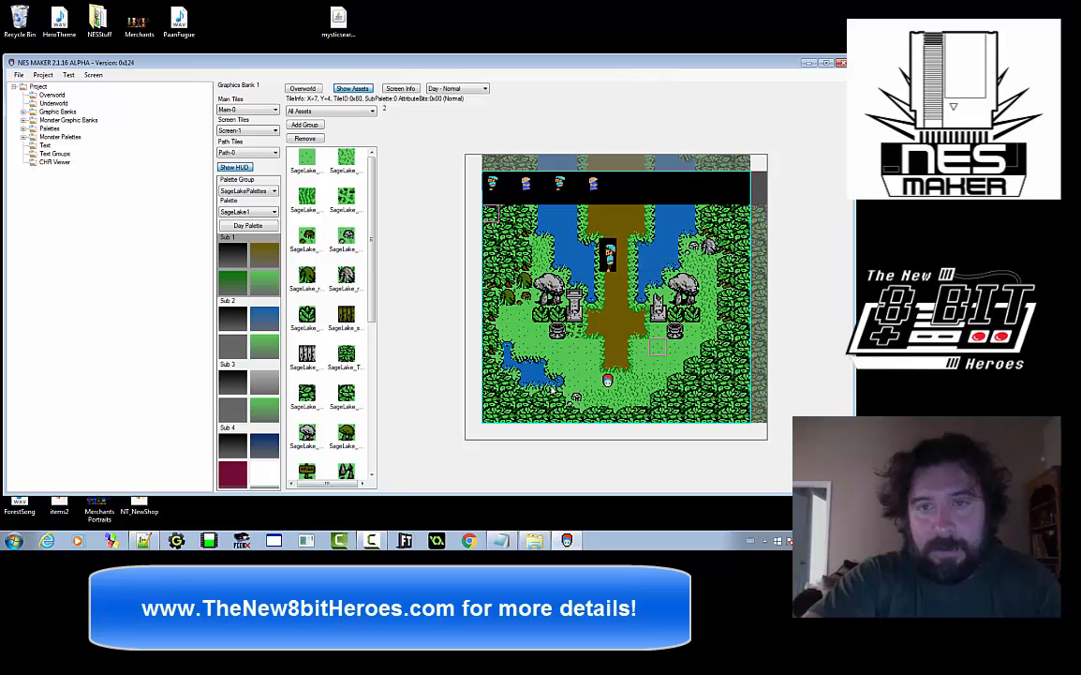
{"action": "right_click", "coordinate": [707, 279]}
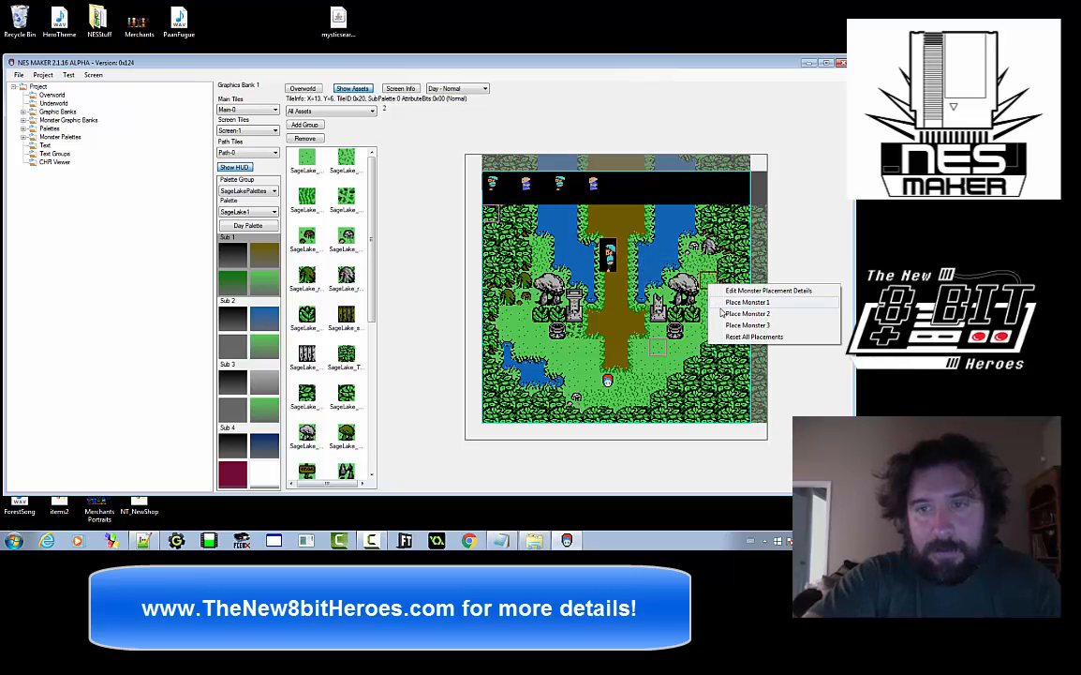
{"action": "left_click", "coordinate": [740, 313]}
{"action": "right_click", "coordinate": [536, 332]}
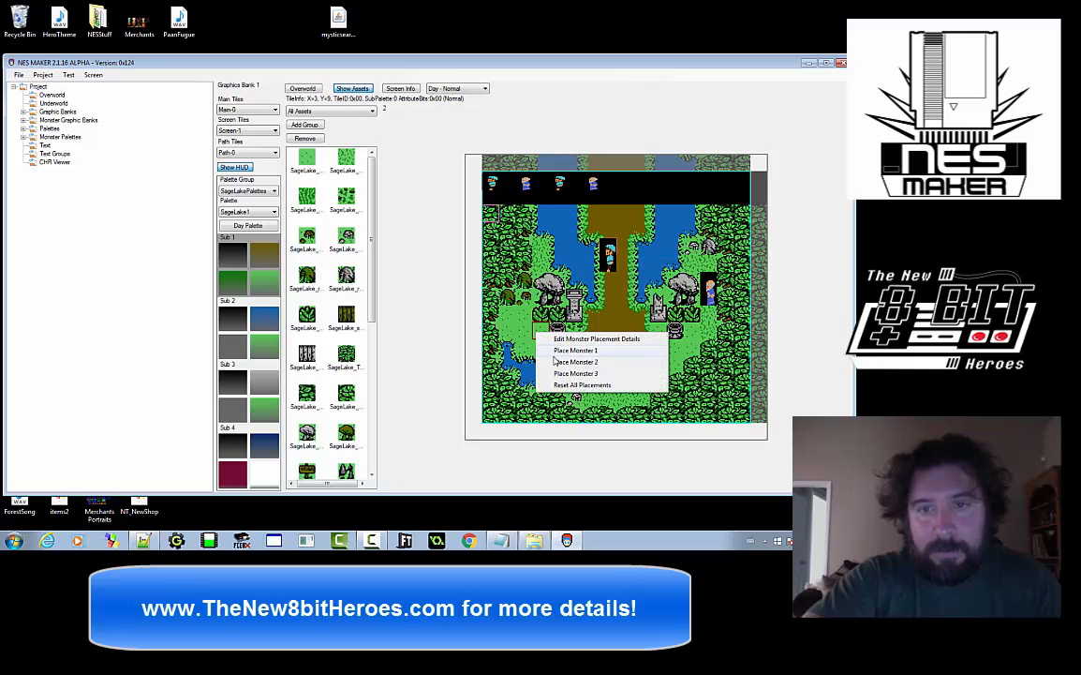
{"action": "left_click", "coordinate": [559, 373]}
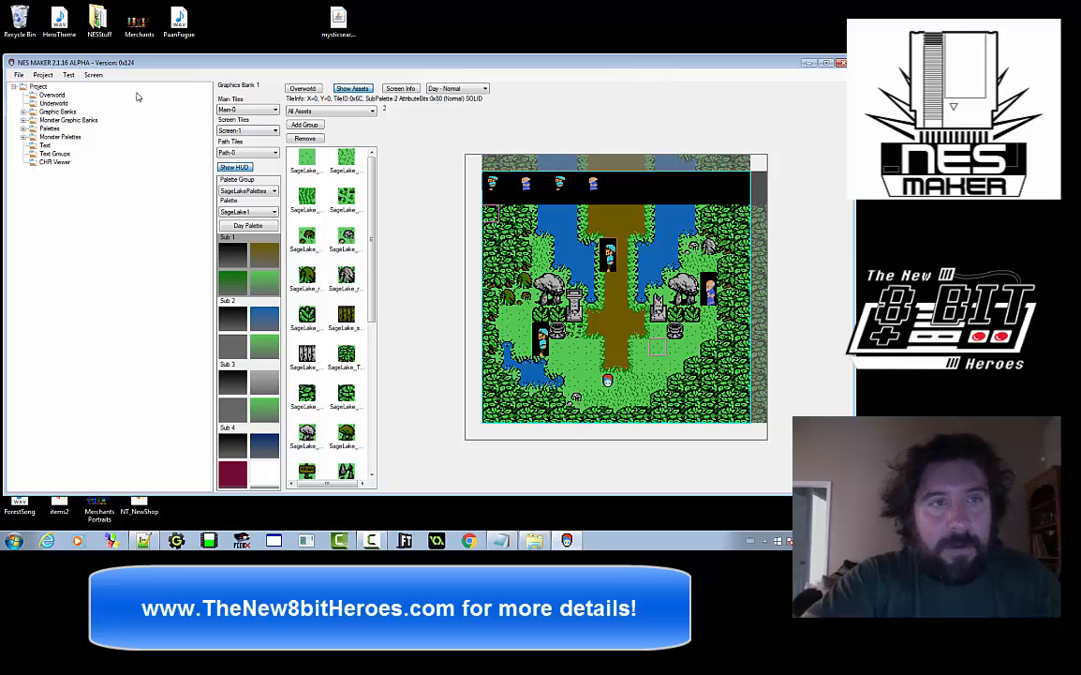
Export and test the game to compare the monsters' starting positions with their placements in the editor, and close the game
{"action": "left_click", "coordinate": [68, 75]}
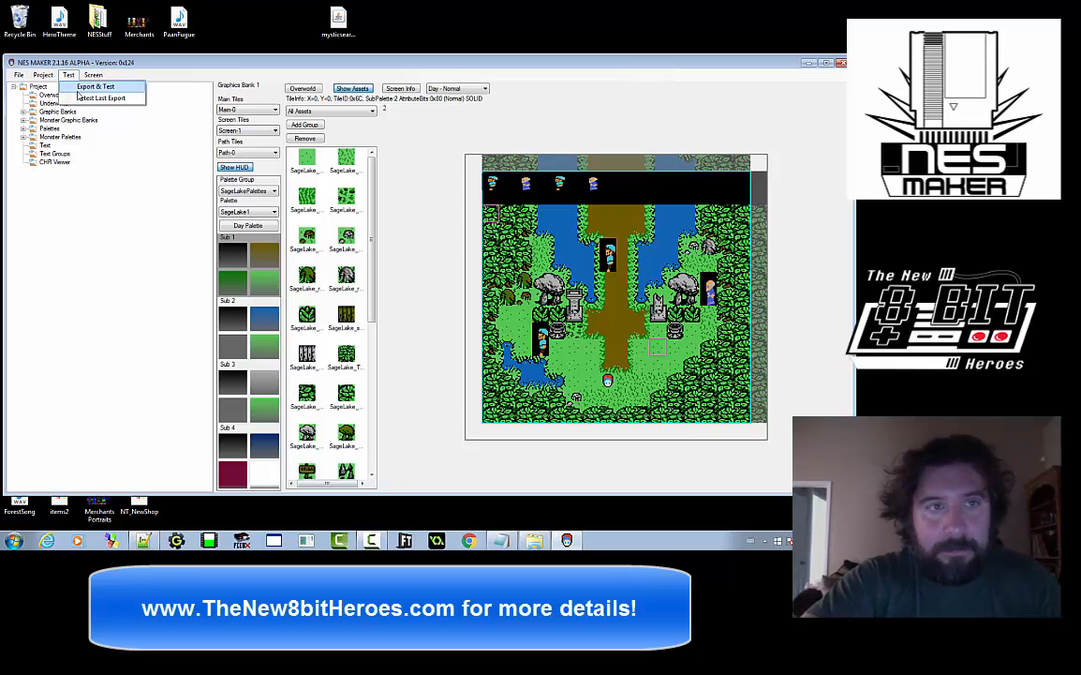
{"action": "left_click", "coordinate": [85, 97]}
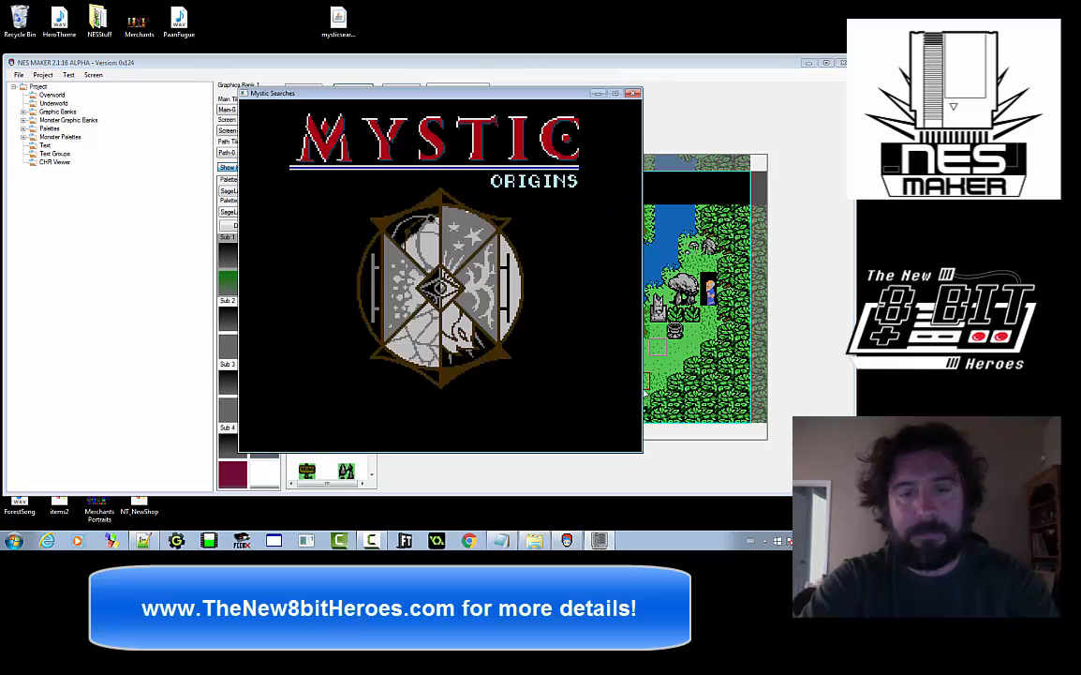
{"action": "key", "text": "Return"}
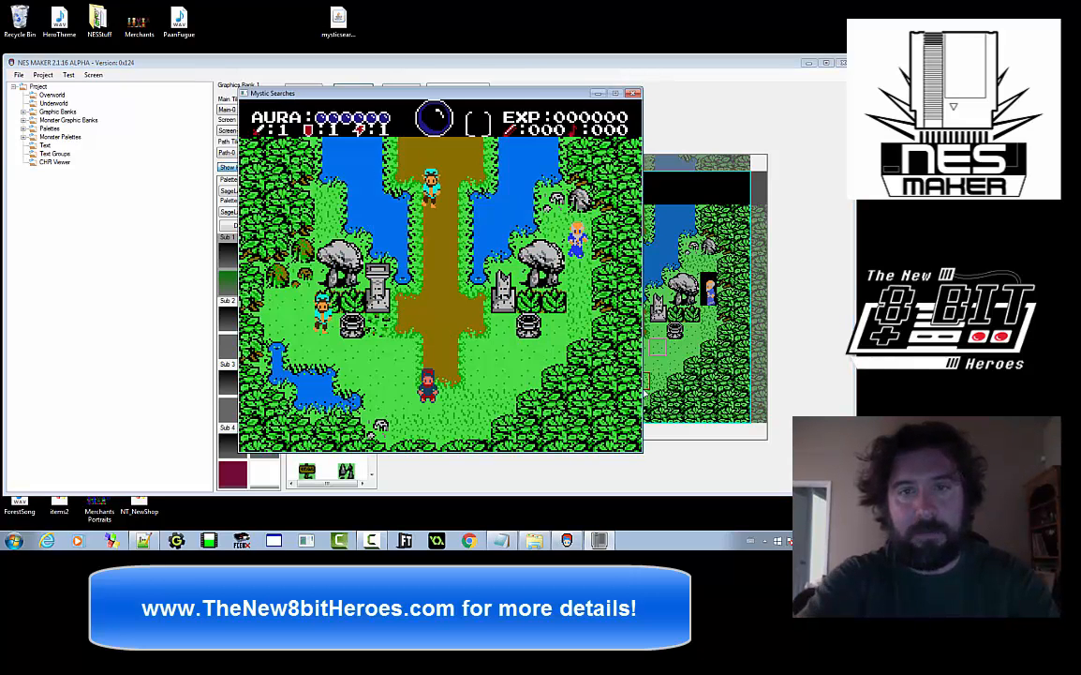
{"action": "key", "text": "Right"}
{"action": "key", "text": "Left"}
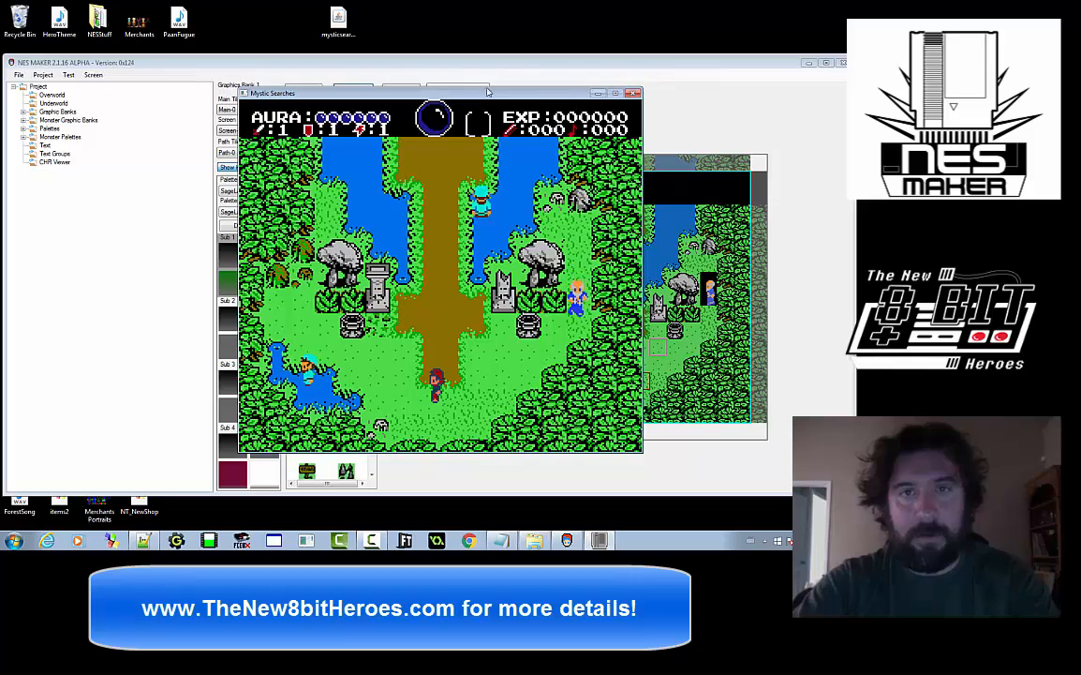
{"action": "left_click_drag", "start_coordinate": [487, 91], "coordinate": [294, 89]}
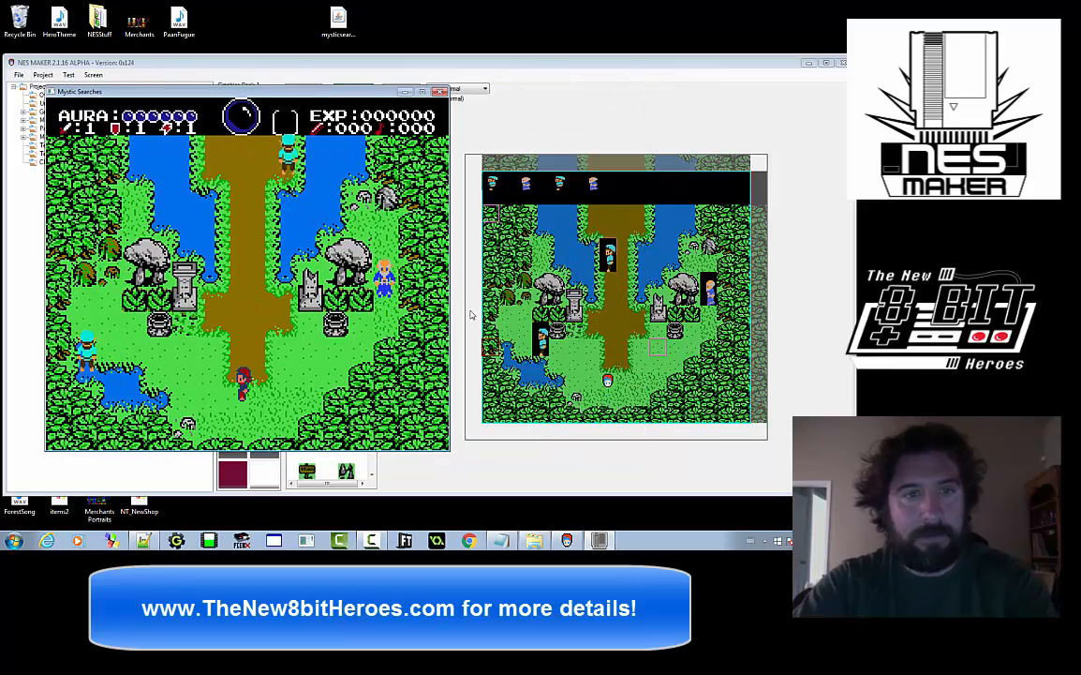
{"action": "left_click", "coordinate": [438, 93]}
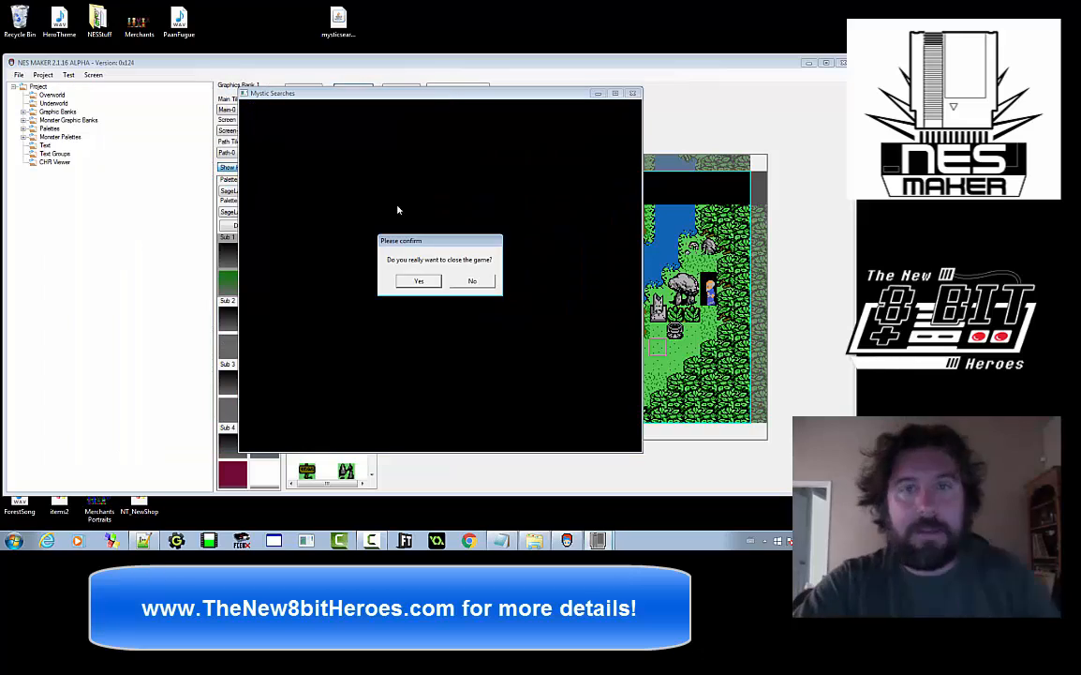
{"action": "left_click", "coordinate": [418, 281]}
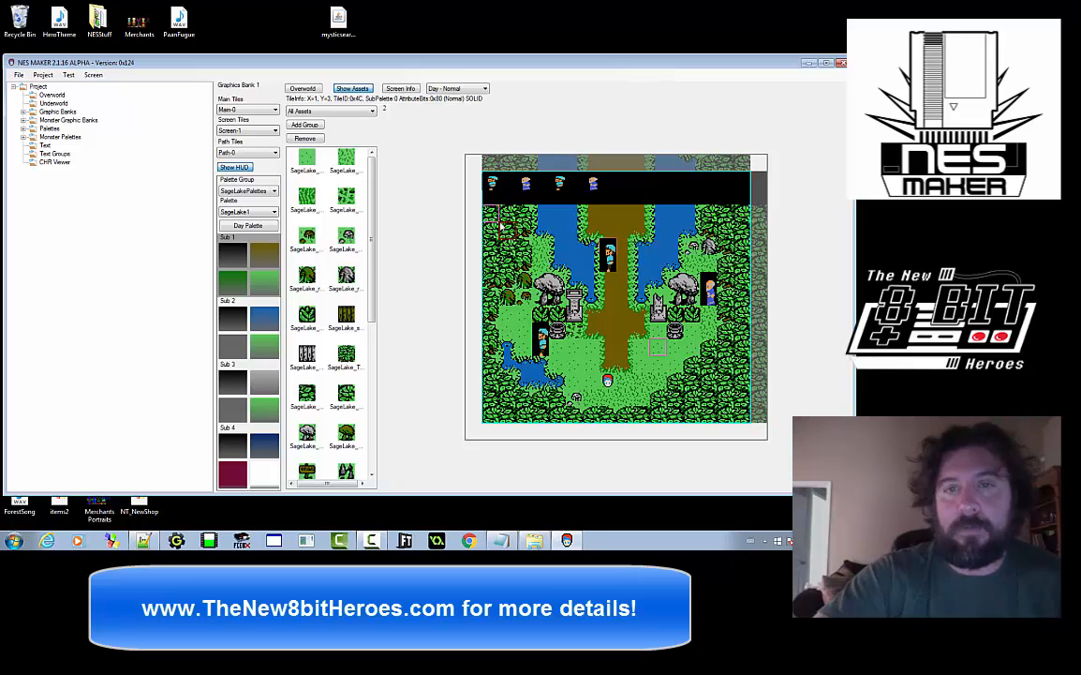
Reset all monster placements and set all three monsters to random spawn in the Monster Placement Details for Day - Normal
{"action": "right_click", "coordinate": [493, 217]}
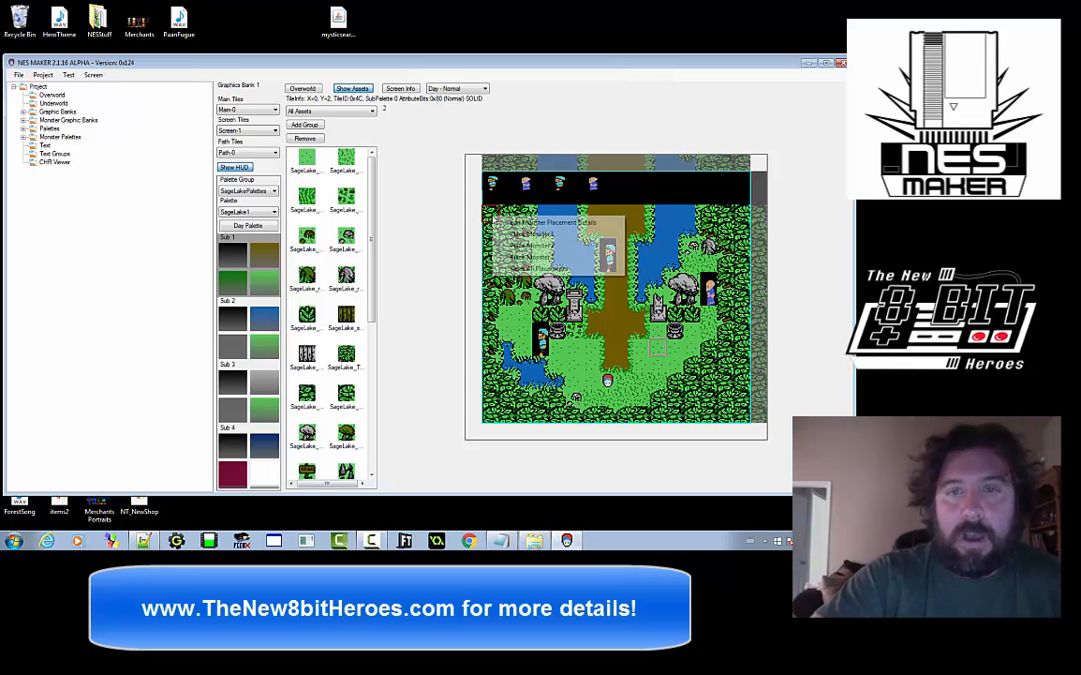
{"action": "left_click", "coordinate": [542, 269]}
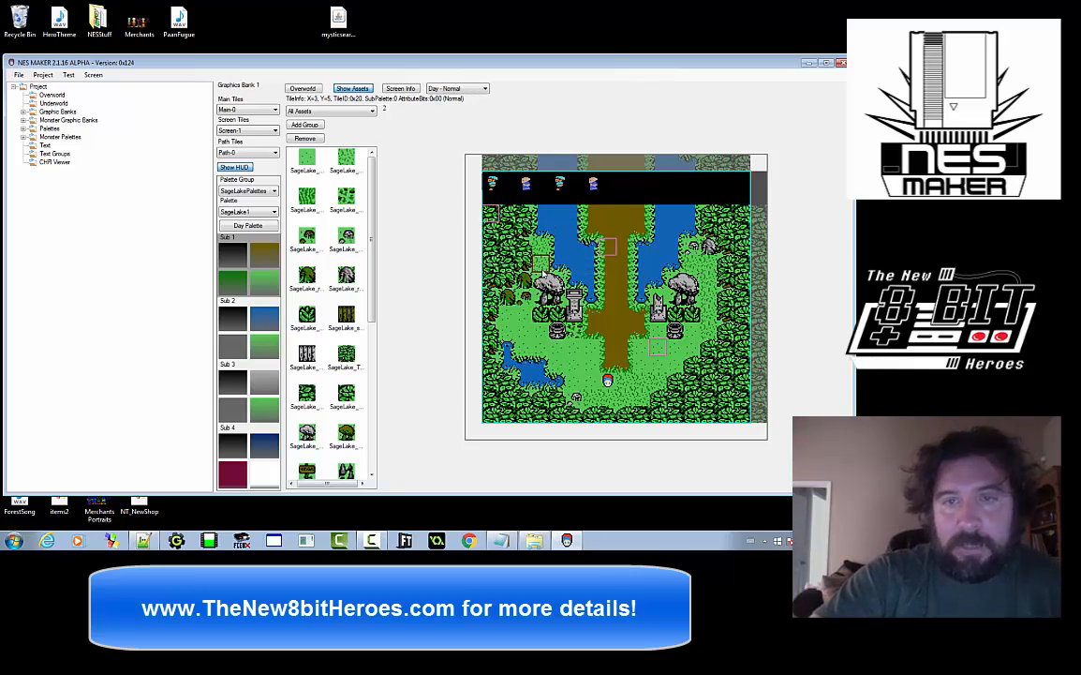
{"action": "right_click", "coordinate": [491, 219]}
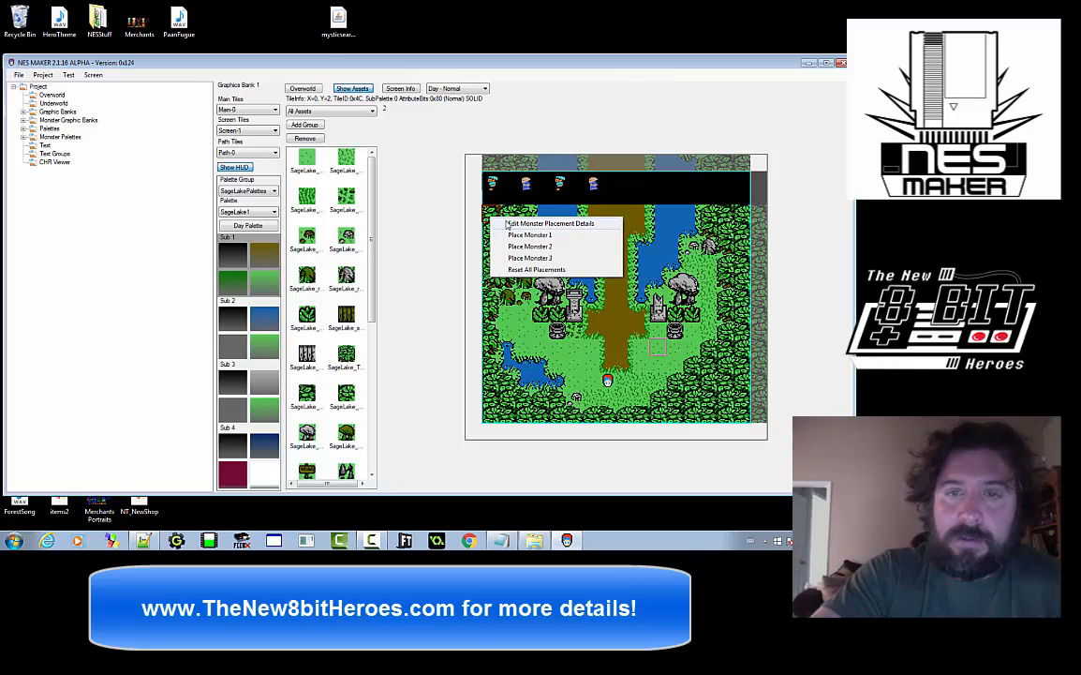
{"action": "left_click", "coordinate": [507, 224]}
{"action": "left_click_drag", "start_coordinate": [202, 25], "coordinate": [310, 161]}
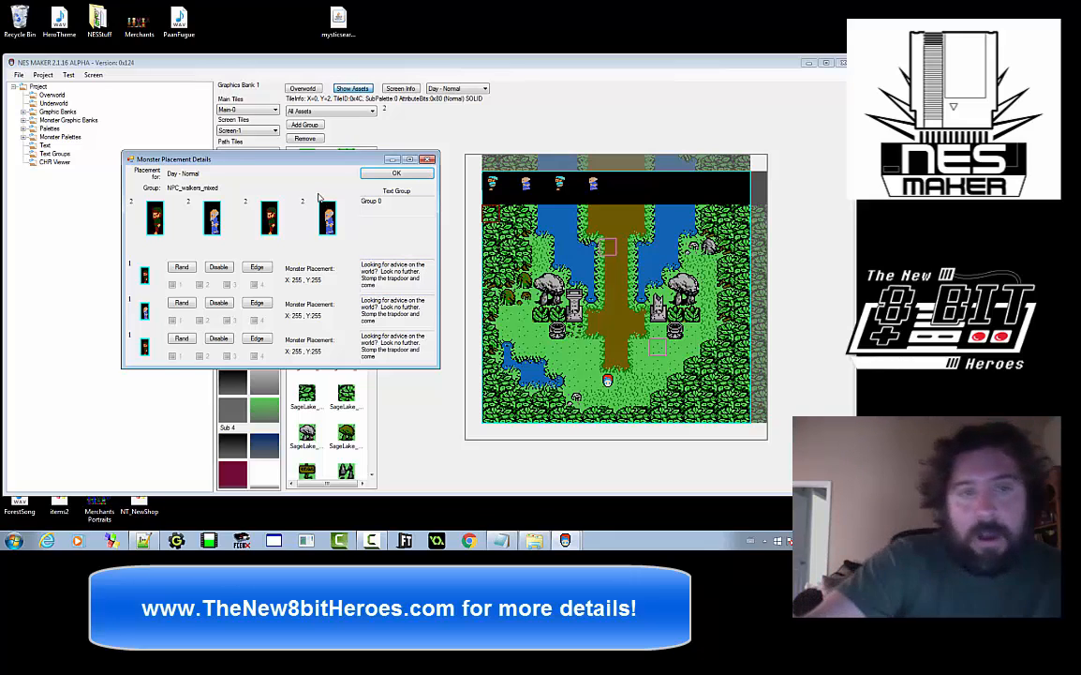
{"action": "left_click", "coordinate": [182, 268]}
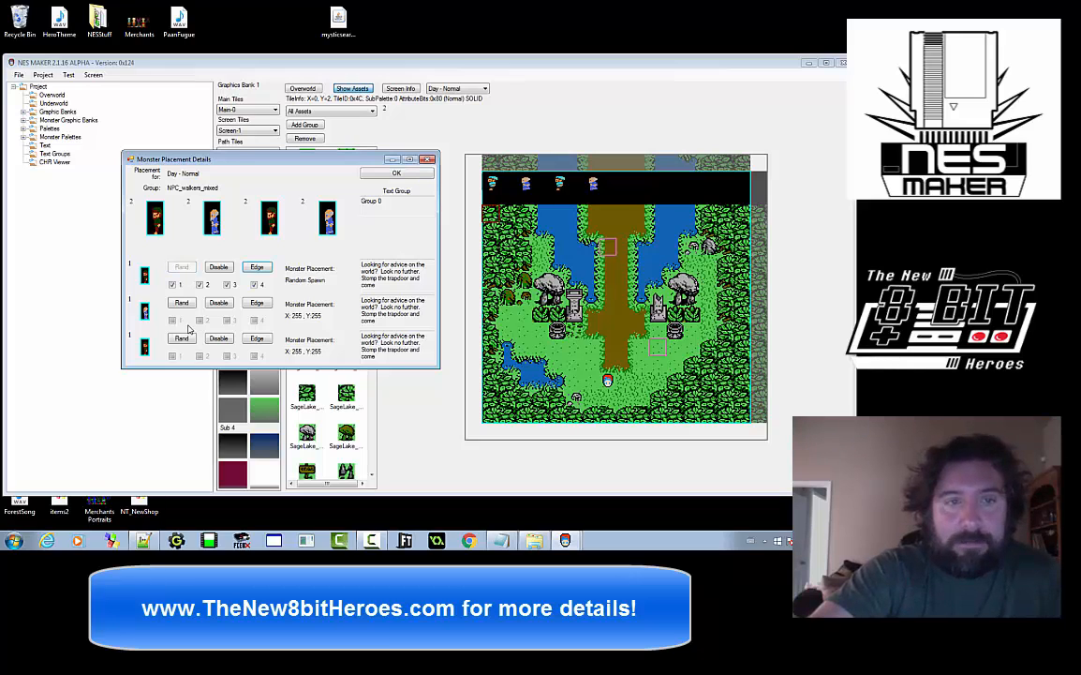
{"action": "left_click", "coordinate": [181, 303]}
{"action": "left_click", "coordinate": [182, 339]}
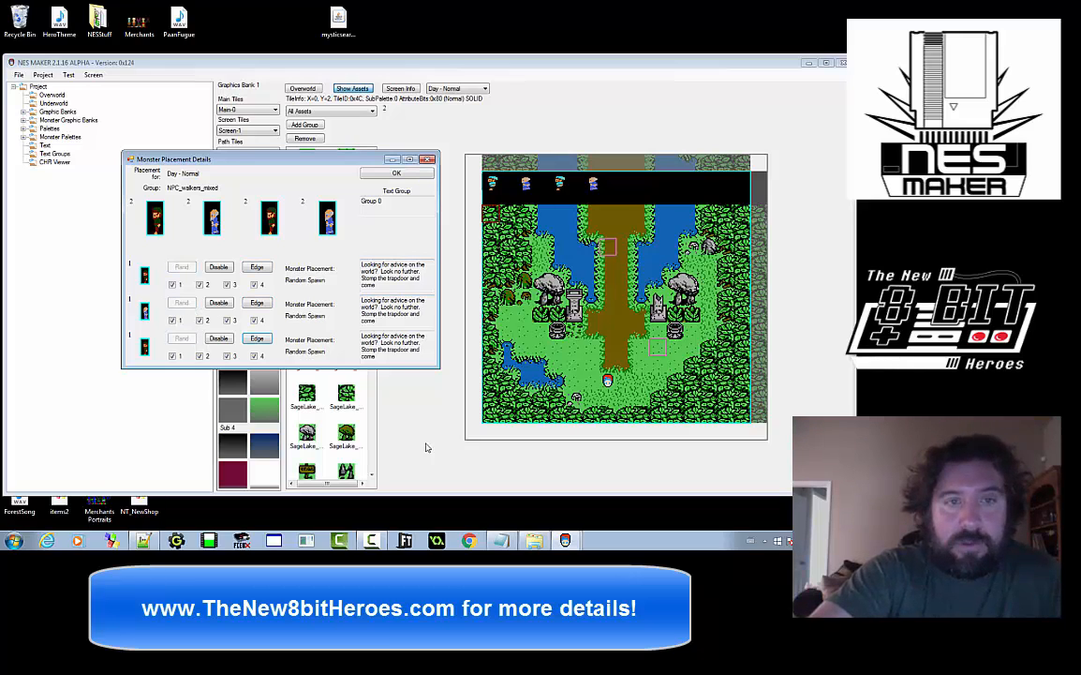
{"action": "left_click", "coordinate": [396, 175]}
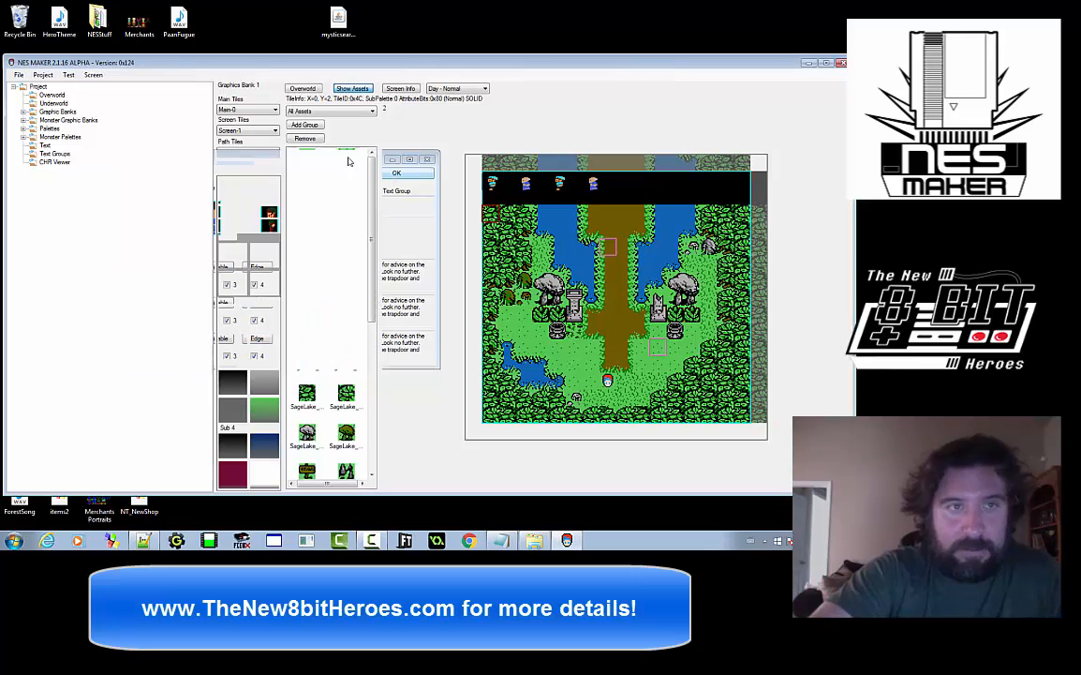
Export and test the game again to check the random monster spawns, and close the game
{"action": "left_click", "coordinate": [68, 75]}
{"action": "left_click", "coordinate": [89, 87]}
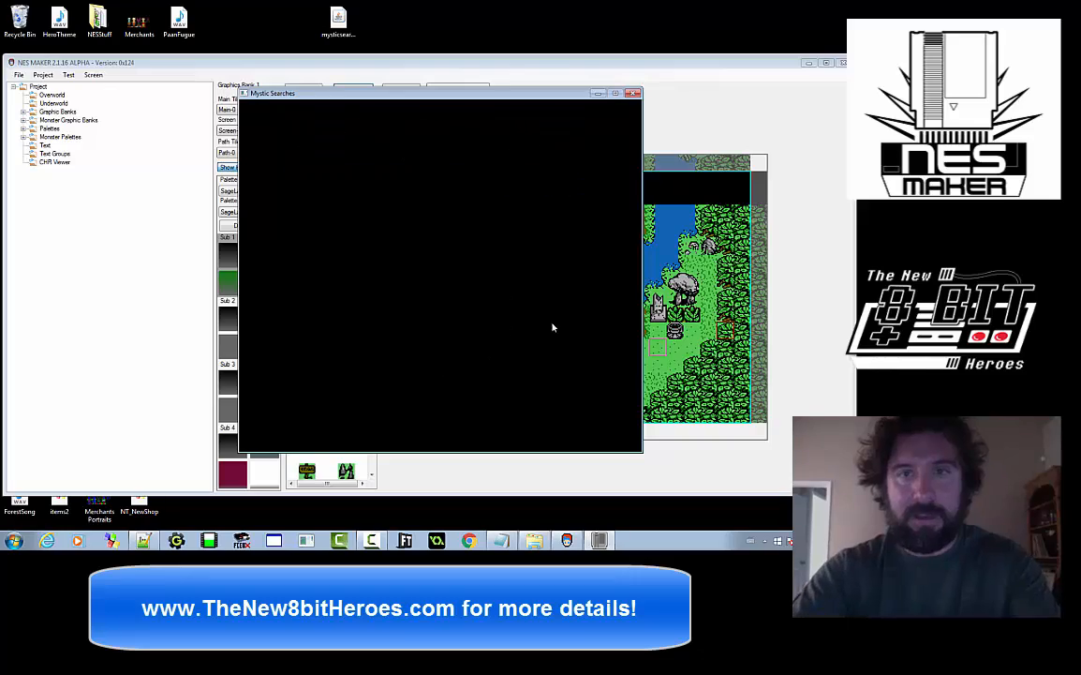
{"action": "left_click_drag", "start_coordinate": [389, 92], "coordinate": [254, 100]}
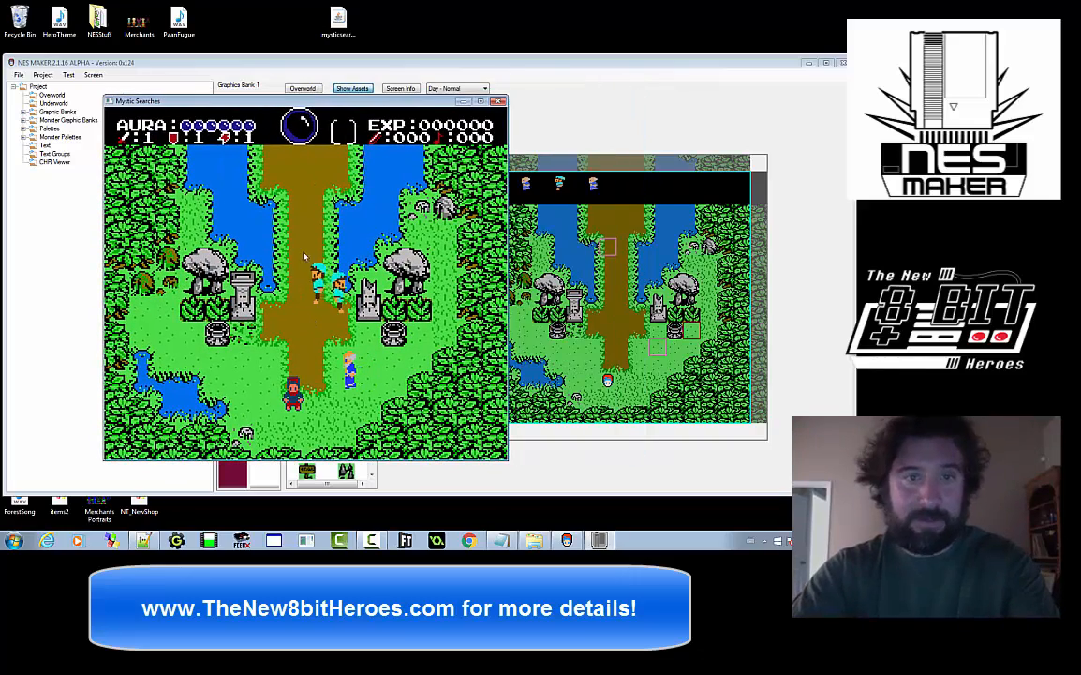
{"action": "left_click", "coordinate": [497, 101]}
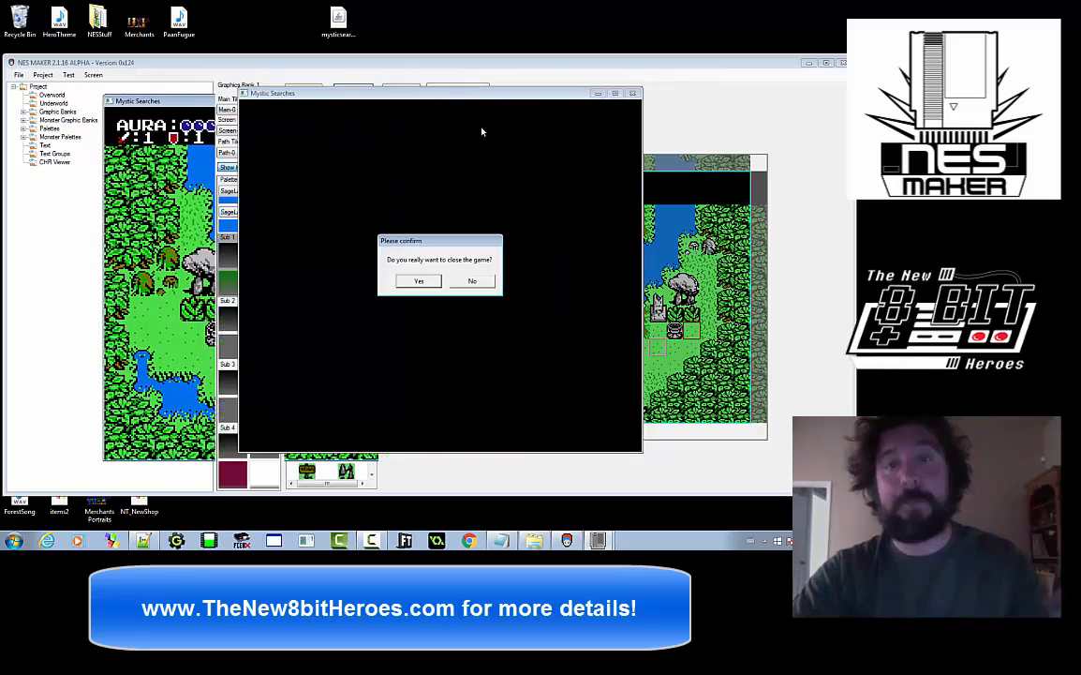
{"action": "left_click", "coordinate": [420, 281]}
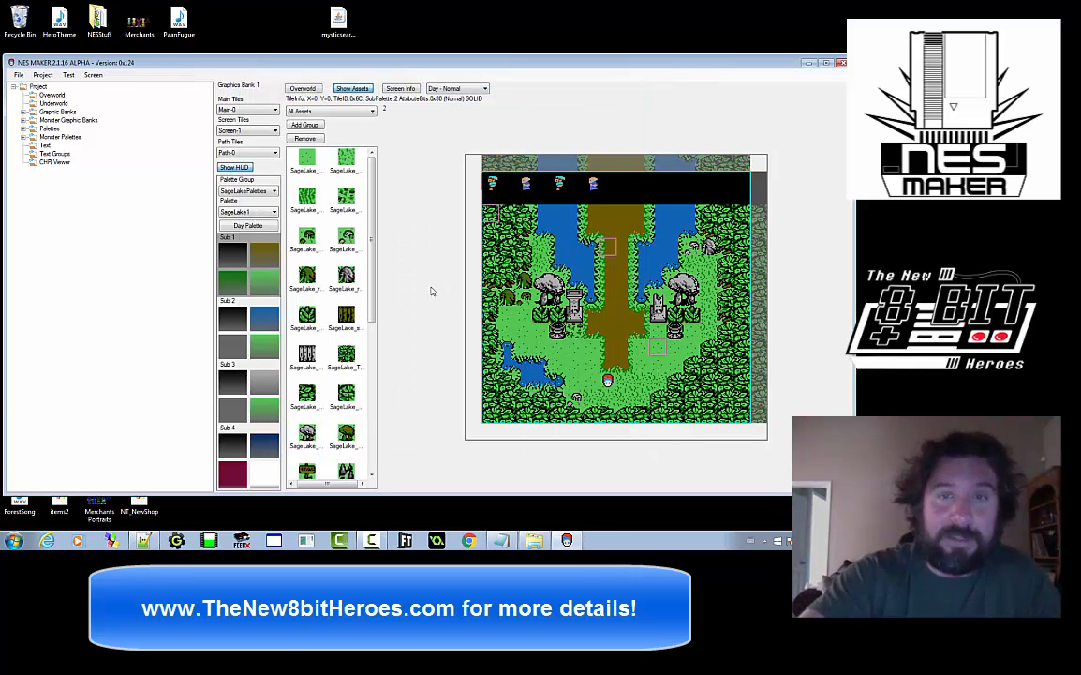
Limit the first two monsters' random spawns to points 1 and 3, exclude point 2 for the third, and export and test the game
{"action": "right_click", "coordinate": [488, 212]}
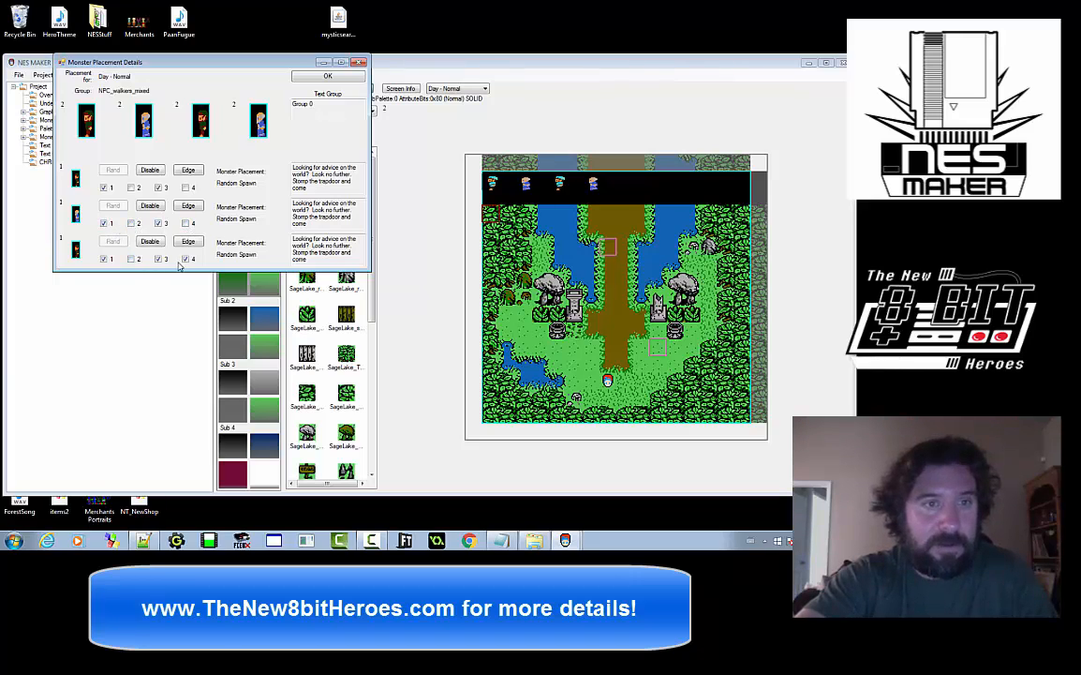
{"action": "left_click", "coordinate": [318, 76]}
{"action": "left_click", "coordinate": [68, 76]}
{"action": "left_click", "coordinate": [72, 85]}
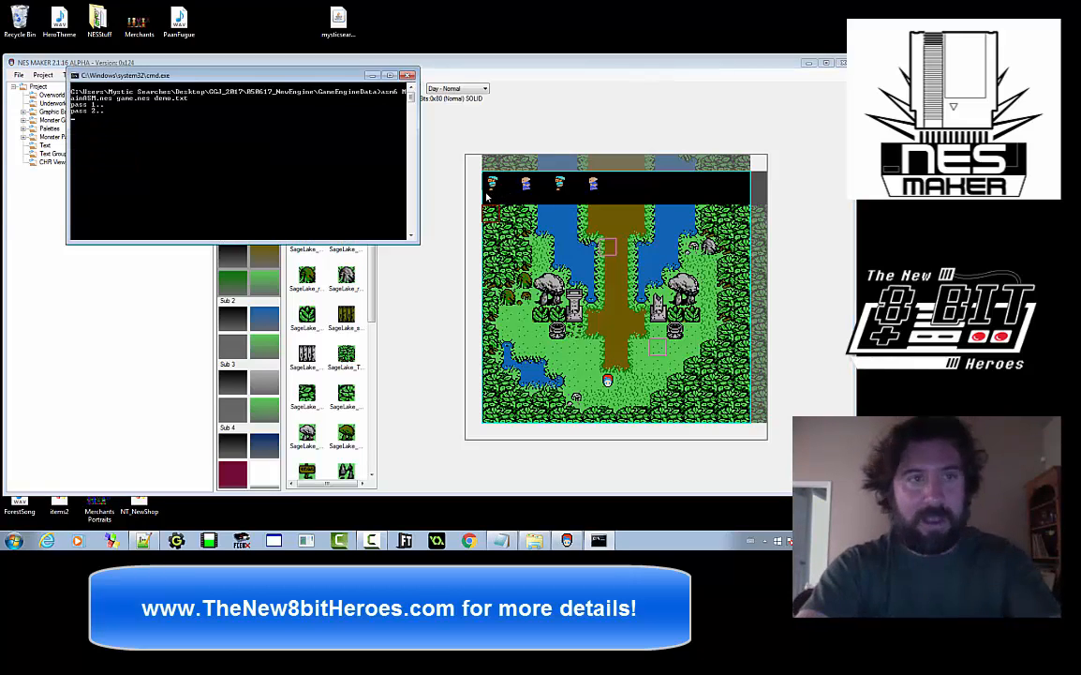
{"action": "key", "text": "Return"}
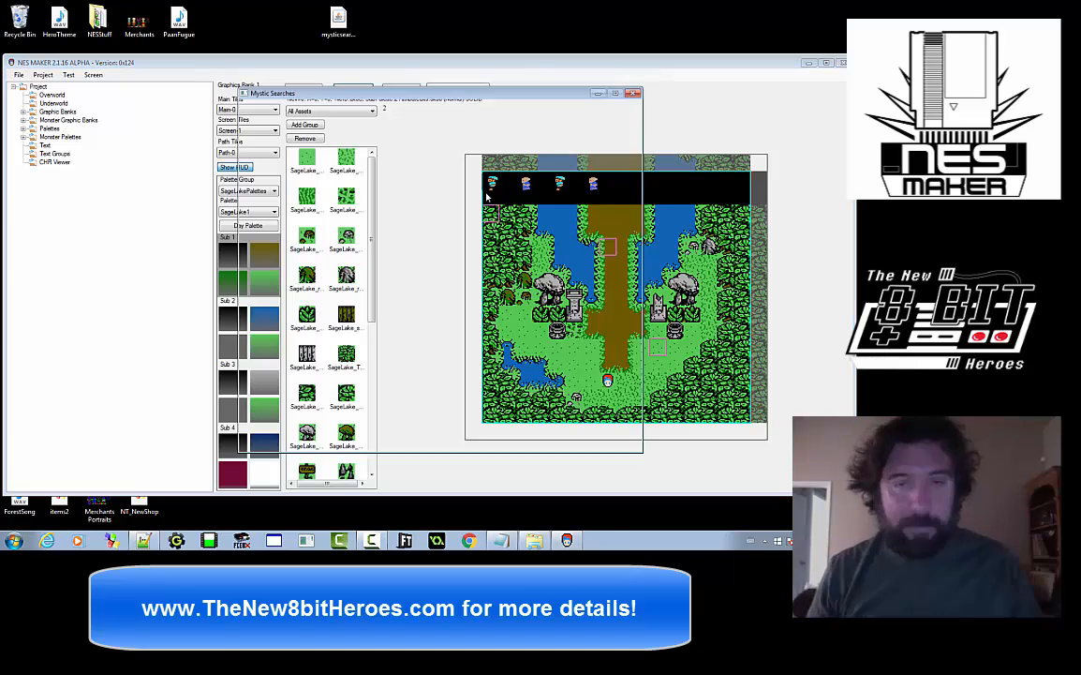
{"action": "key", "text": "Return"}
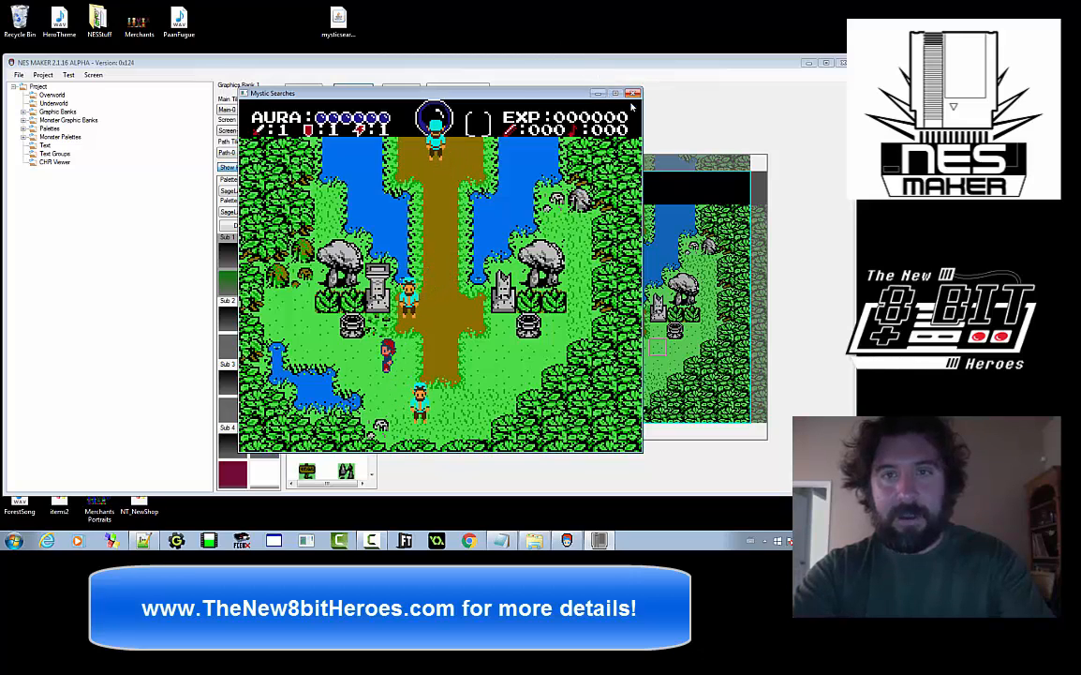
Close the game, disable the second and third monsters, and limit the first monster's random spawn to point 2 for Day - Normal
{"action": "left_click", "coordinate": [634, 95]}
{"action": "left_click", "coordinate": [418, 280]}
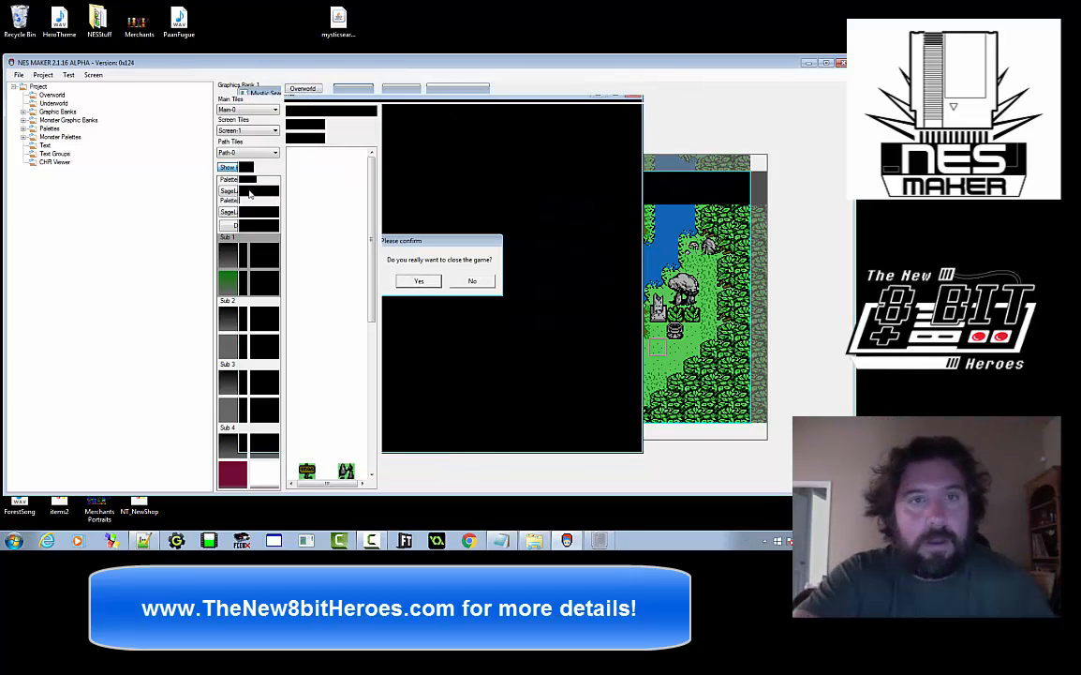
{"action": "right_click", "coordinate": [492, 212]}
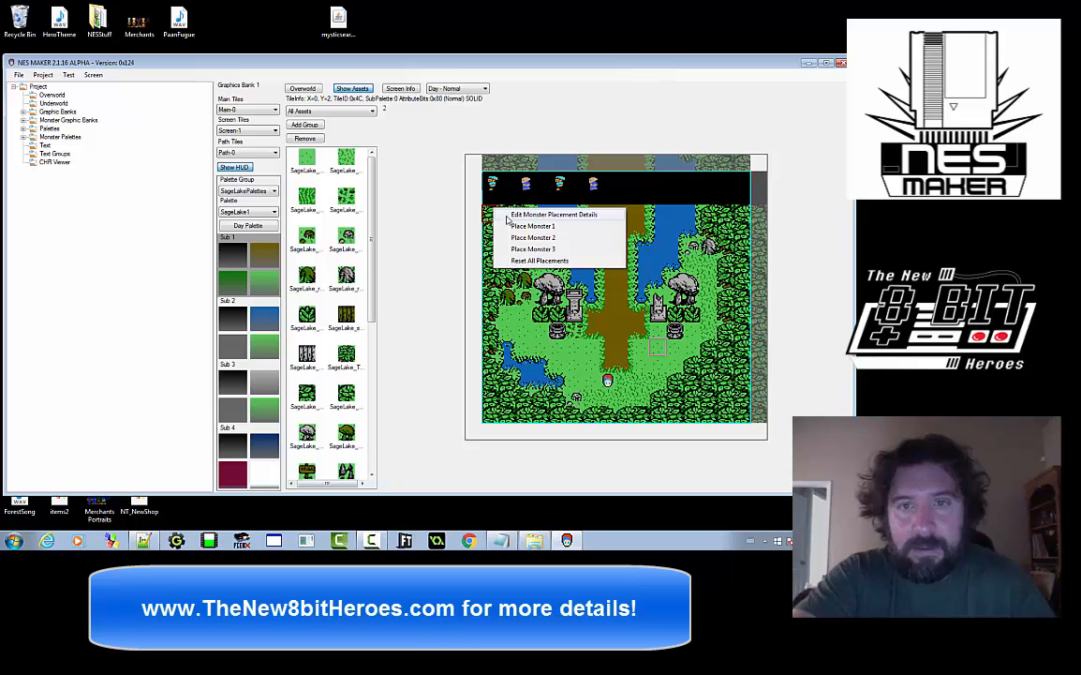
{"action": "left_click", "coordinate": [511, 215]}
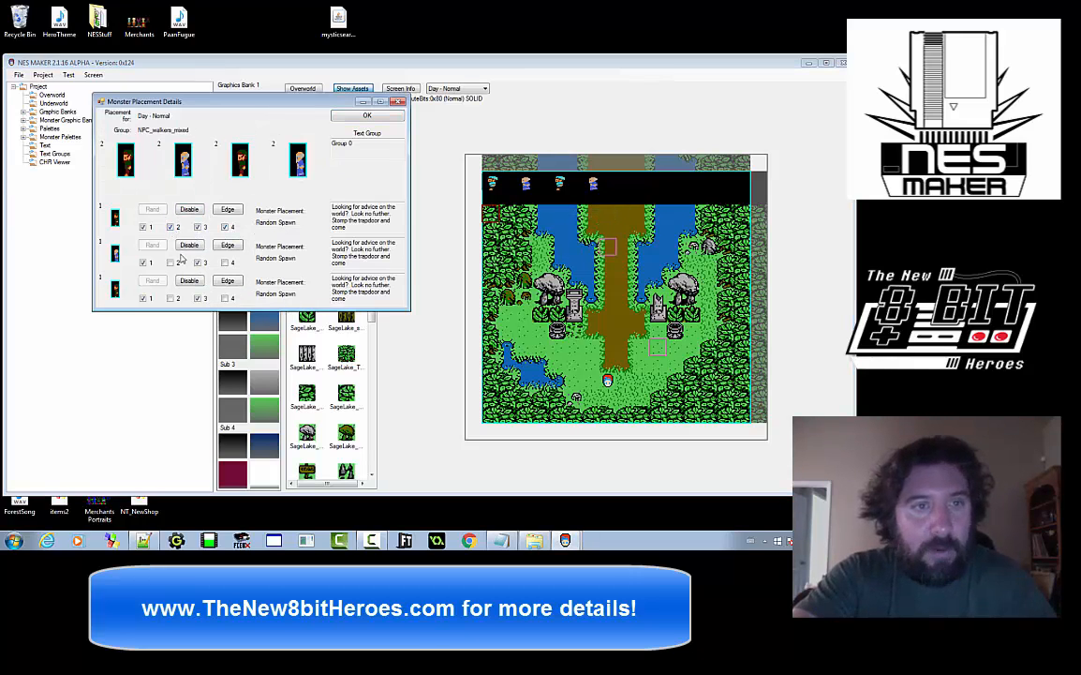
{"action": "left_click", "coordinate": [171, 262]}
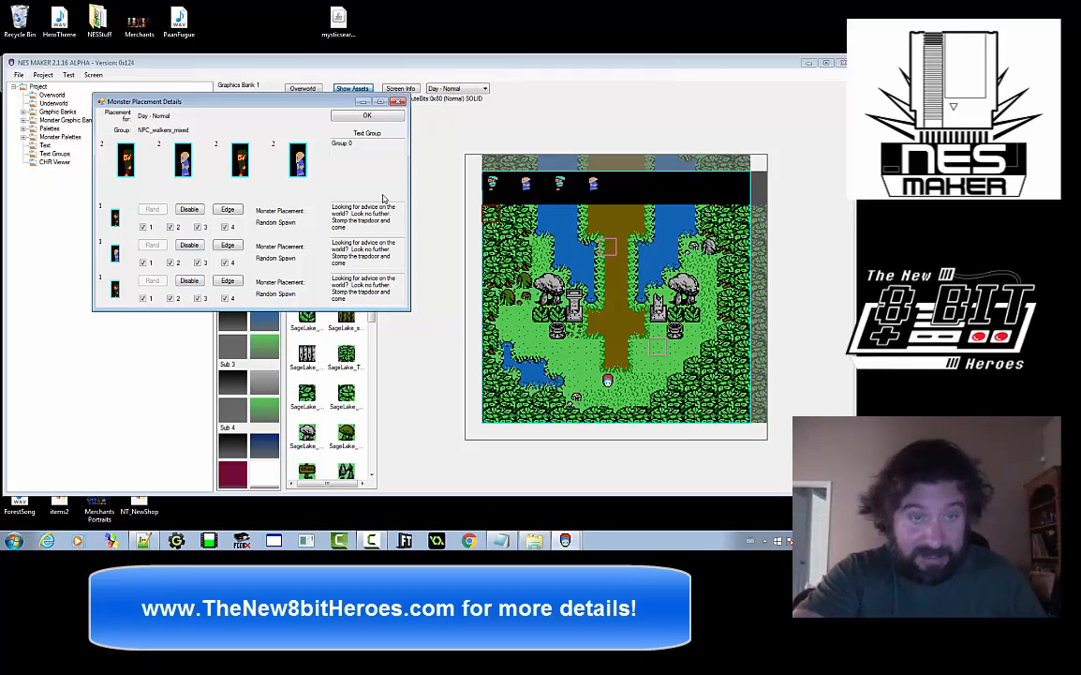
{"action": "left_click", "coordinate": [190, 244]}
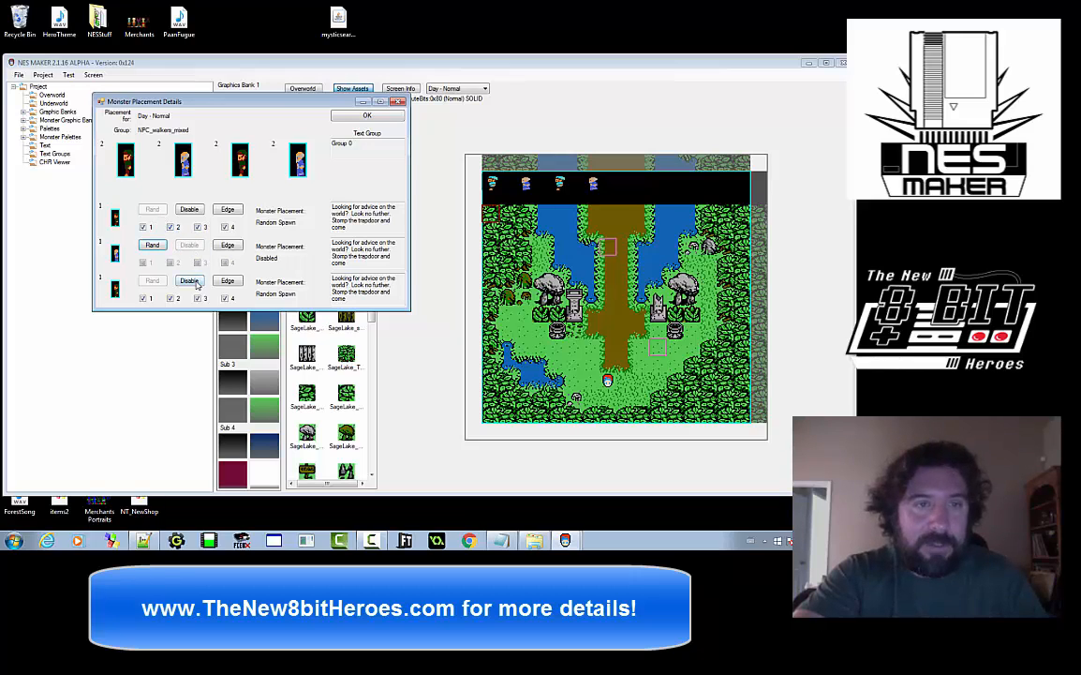
{"action": "left_click", "coordinate": [189, 280]}
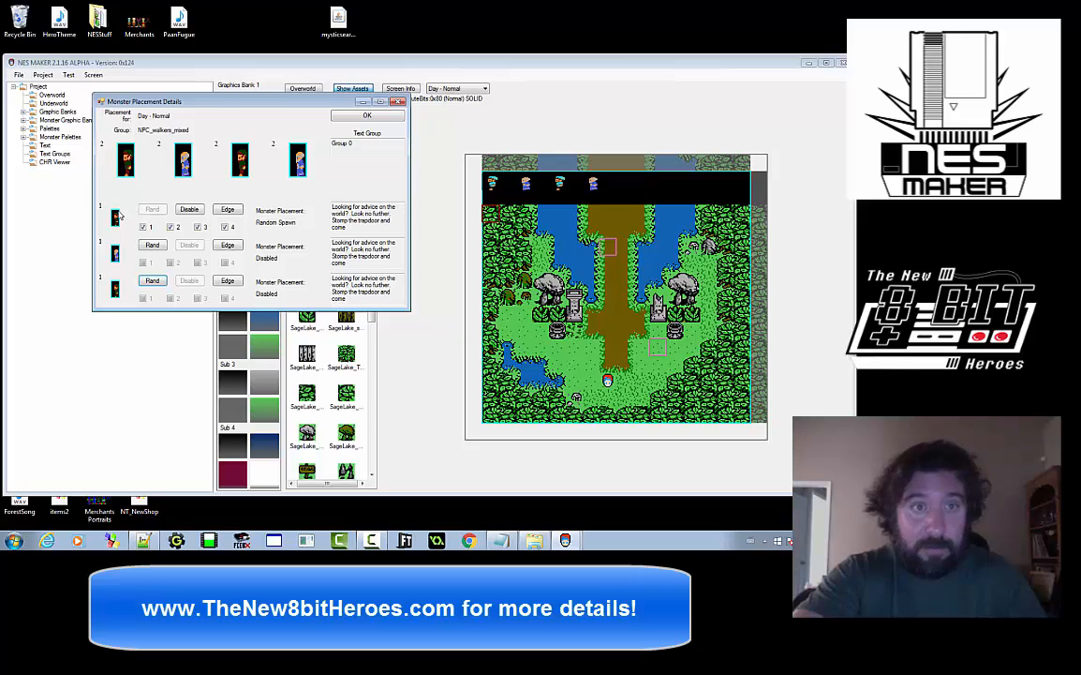
{"action": "left_click", "coordinate": [143, 227]}
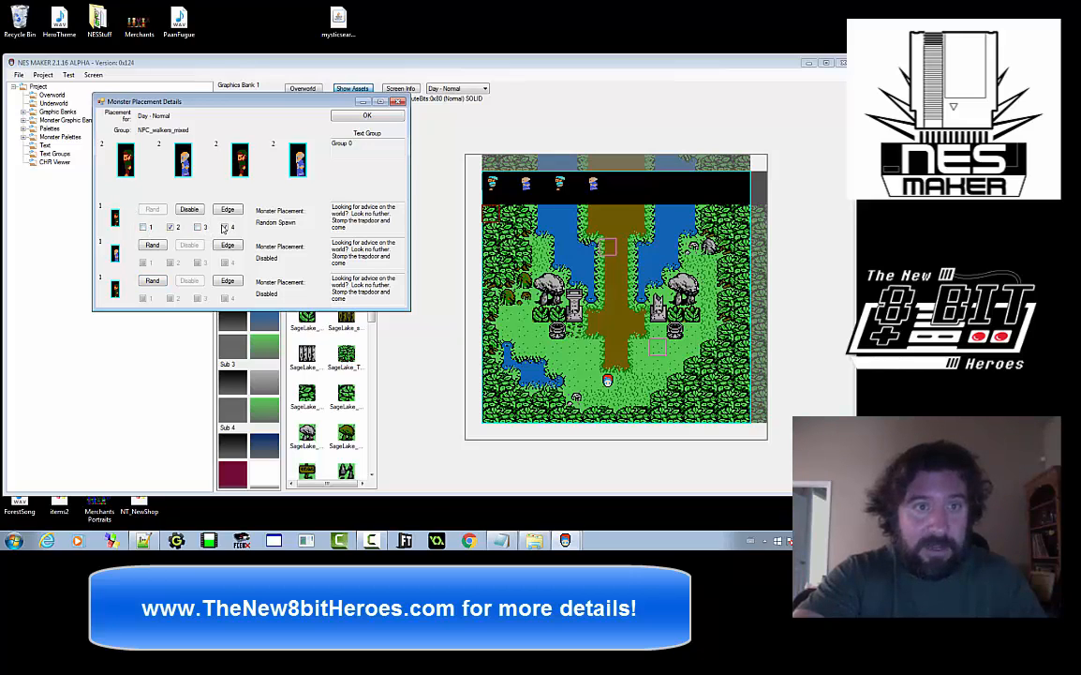
{"action": "left_click", "coordinate": [391, 118]}
Export and test the game to check the single monster's spawn position, and close the game
{"action": "left_click", "coordinate": [68, 75]}
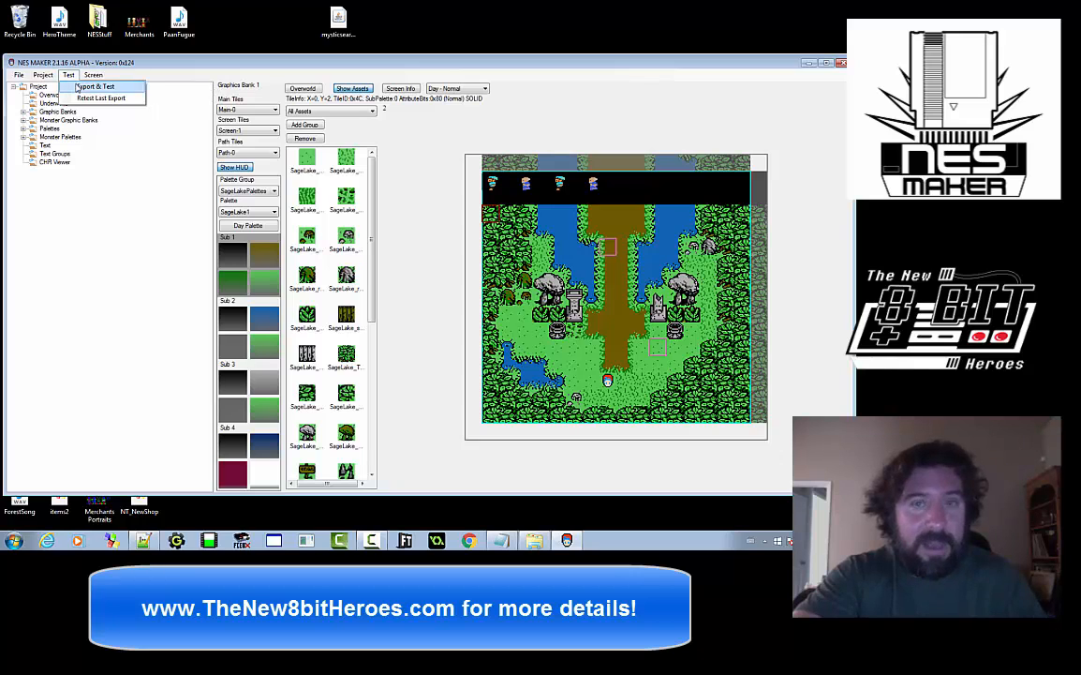
{"action": "left_click", "coordinate": [78, 86]}
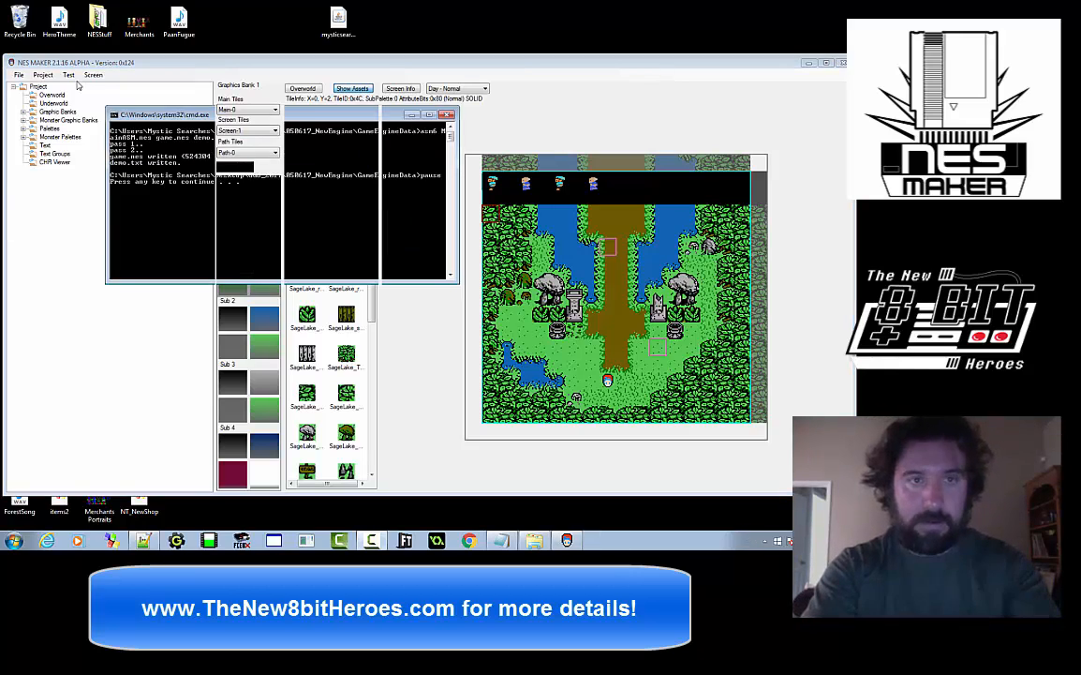
{"action": "key", "text": "Return"}
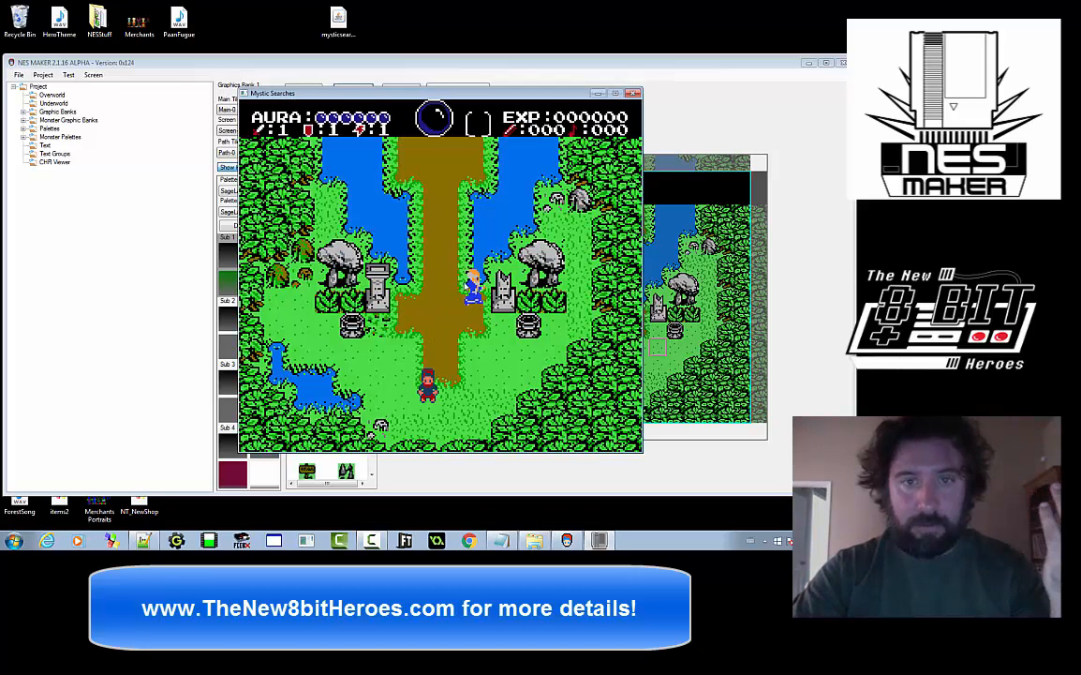
{"action": "left_click", "coordinate": [632, 94]}
{"action": "left_click", "coordinate": [419, 281]}
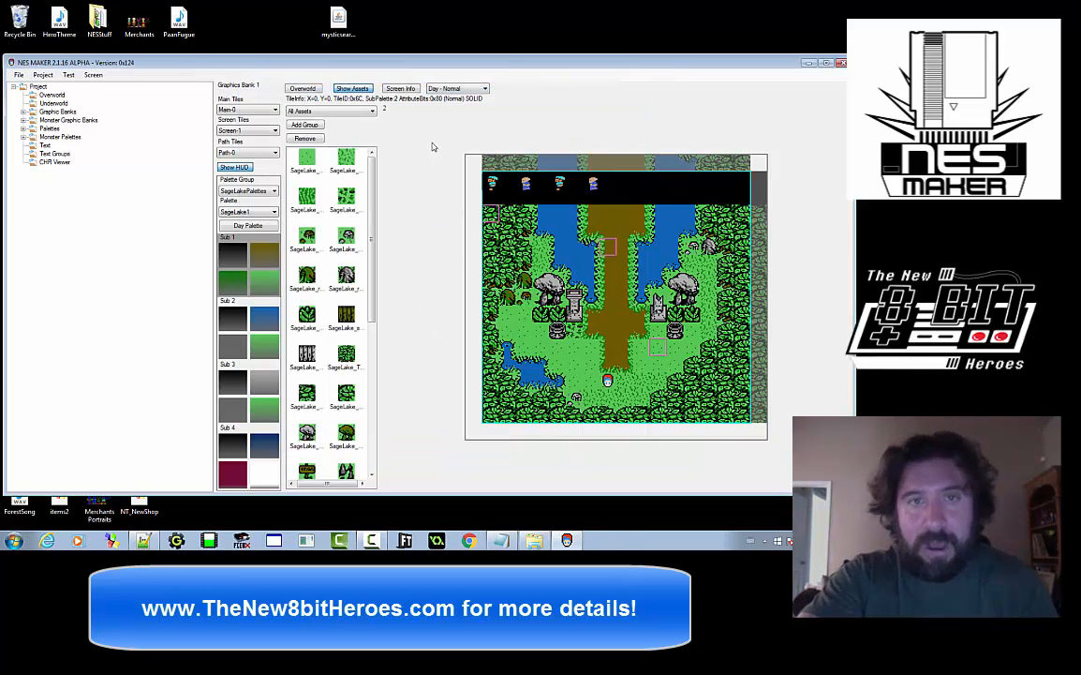
Set all three Day - Normal monsters to edge spawn with options 1 to 4 enabled in the Monster Placement Details
{"action": "right_click", "coordinate": [491, 211]}
{"action": "left_click", "coordinate": [506, 221]}
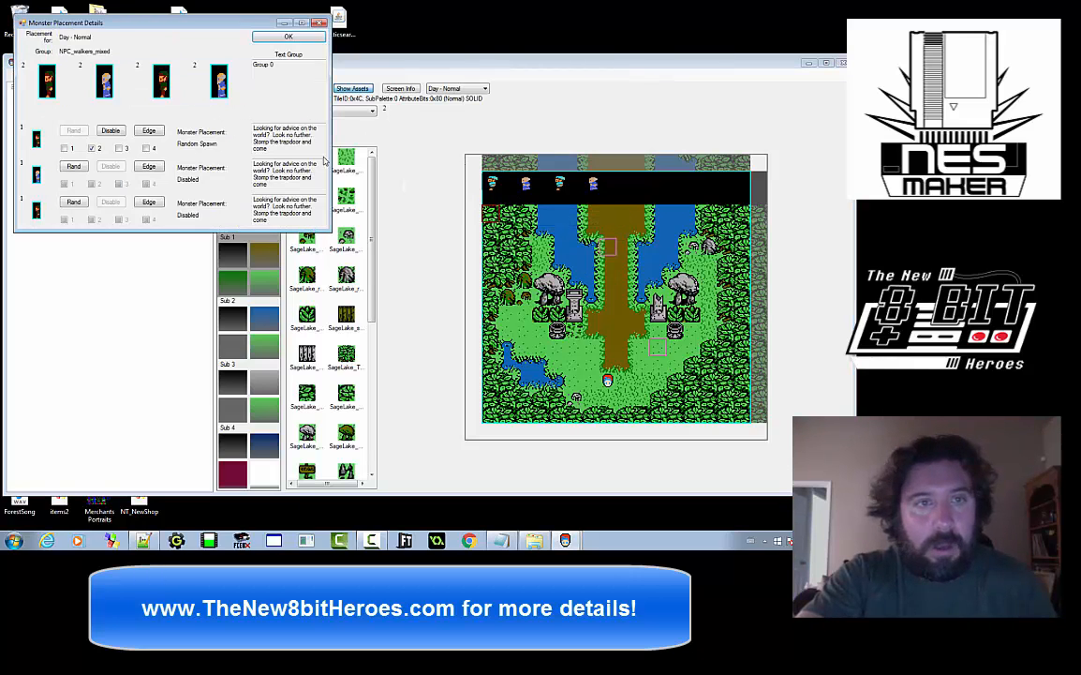
{"action": "left_click_drag", "start_coordinate": [211, 25], "coordinate": [292, 95]}
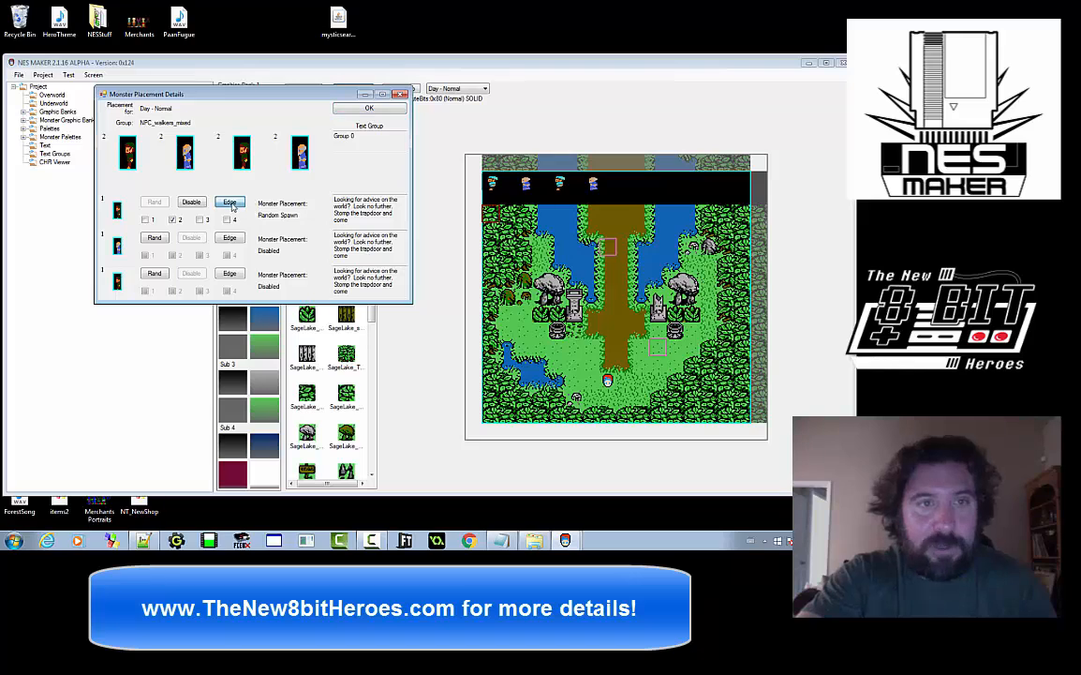
{"action": "left_click", "coordinate": [229, 201]}
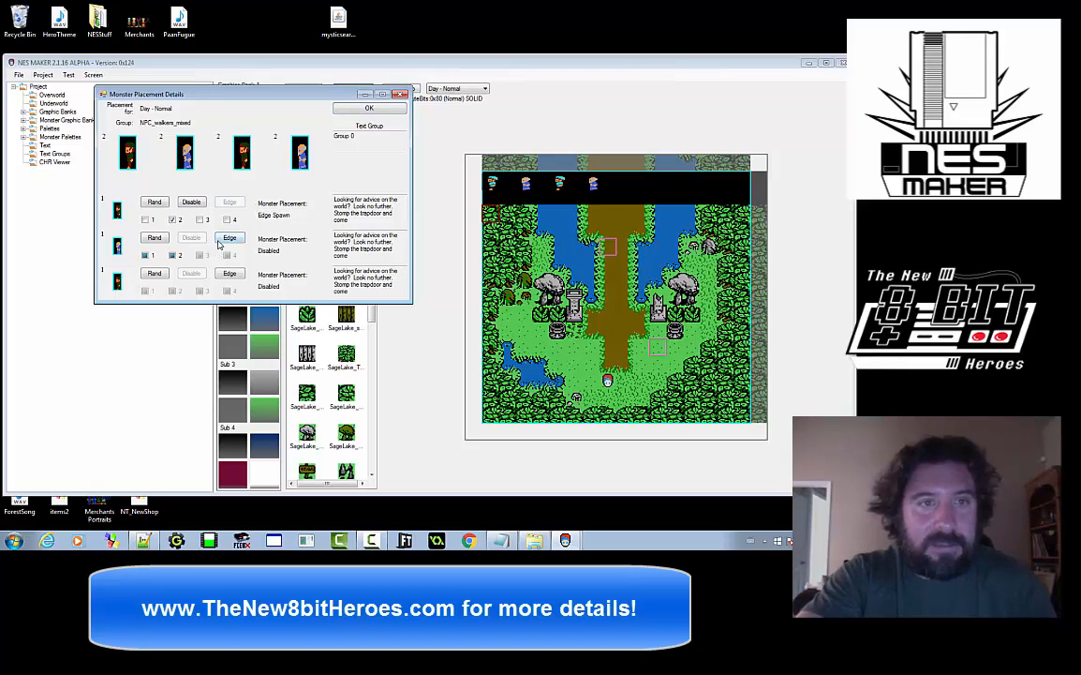
{"action": "left_click", "coordinate": [230, 237]}
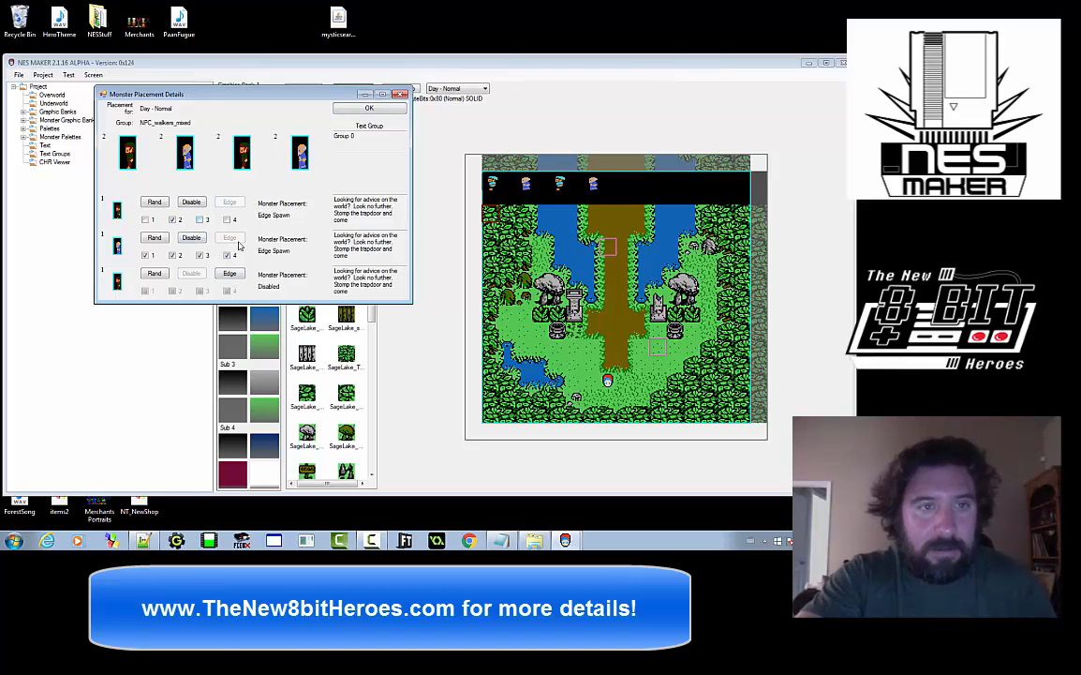
{"action": "left_click", "coordinate": [217, 275]}
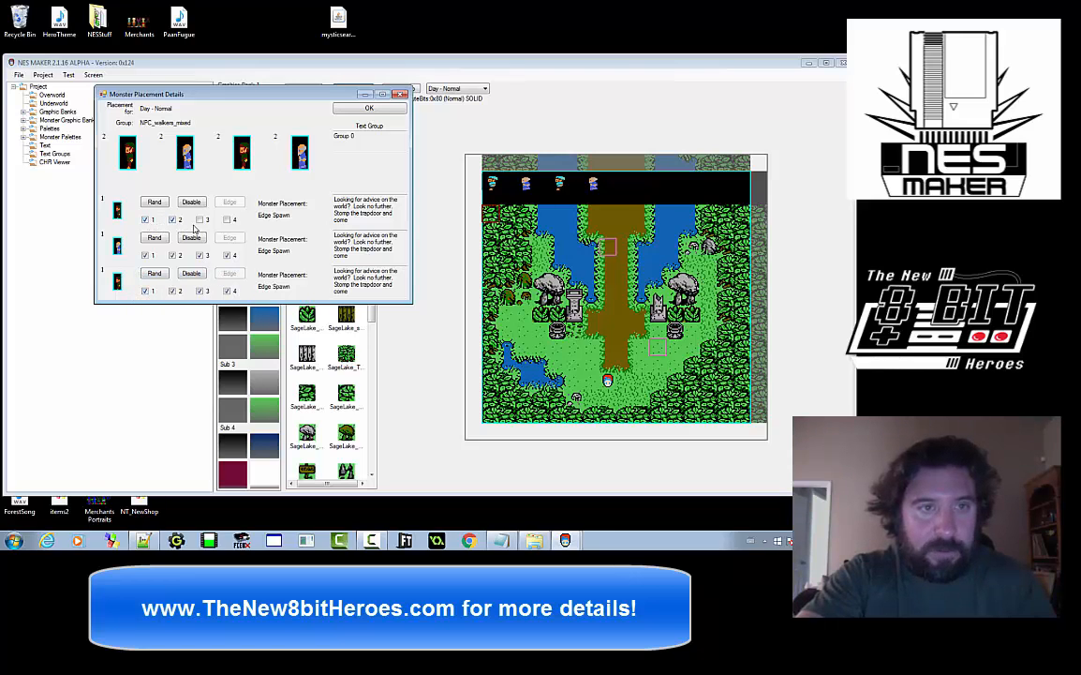
{"action": "left_click", "coordinate": [226, 219]}
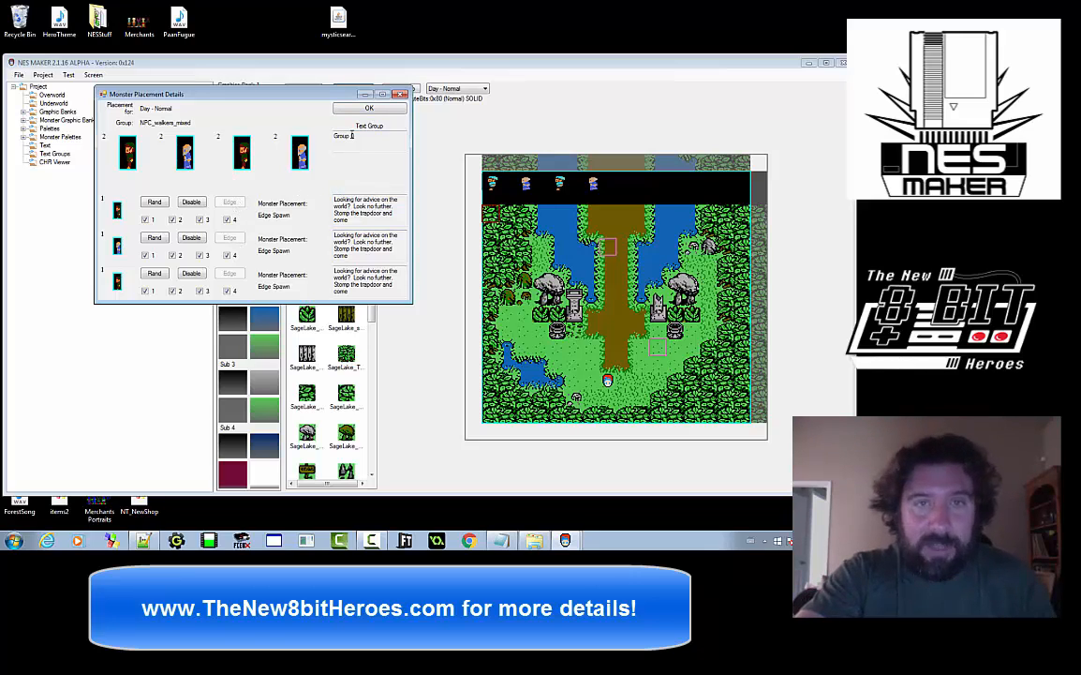
{"action": "left_click", "coordinate": [369, 108]}
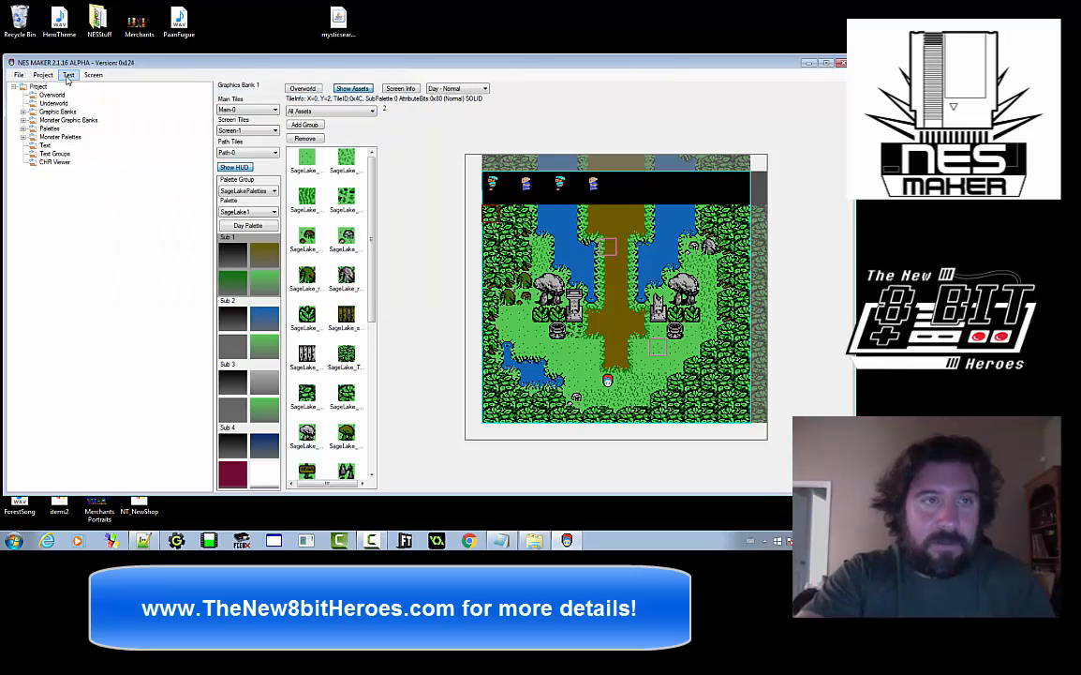
Export the project and start a test of the game with the edge spawn settings
{"action": "left_click", "coordinate": [67, 76]}
{"action": "left_click", "coordinate": [67, 86]}
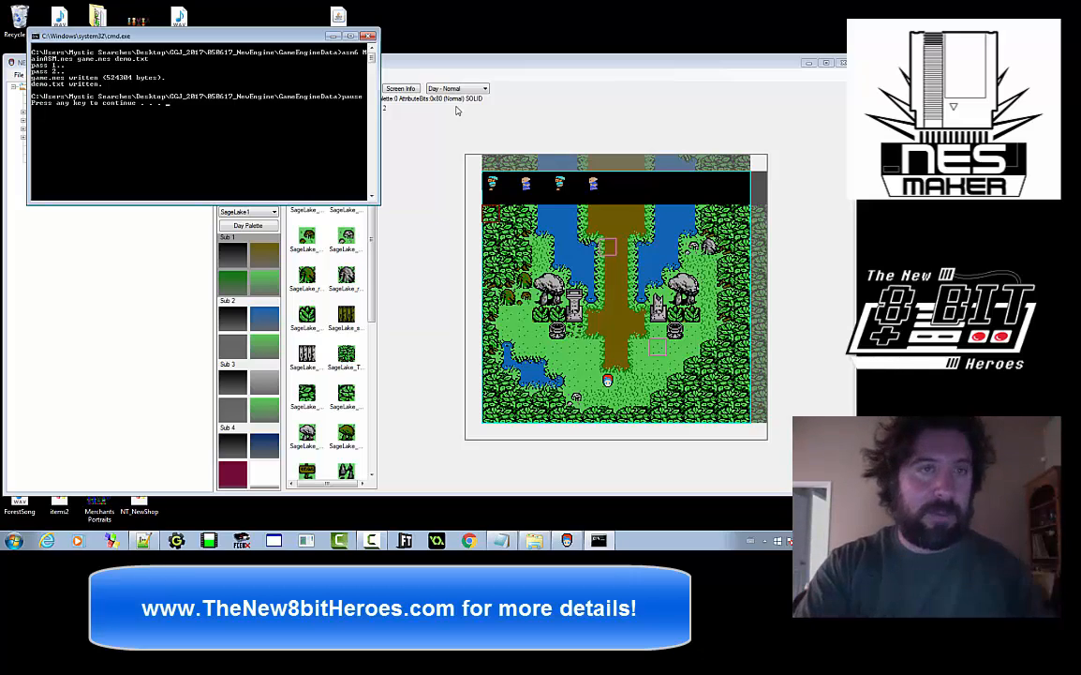
{"action": "key", "text": "Return"}
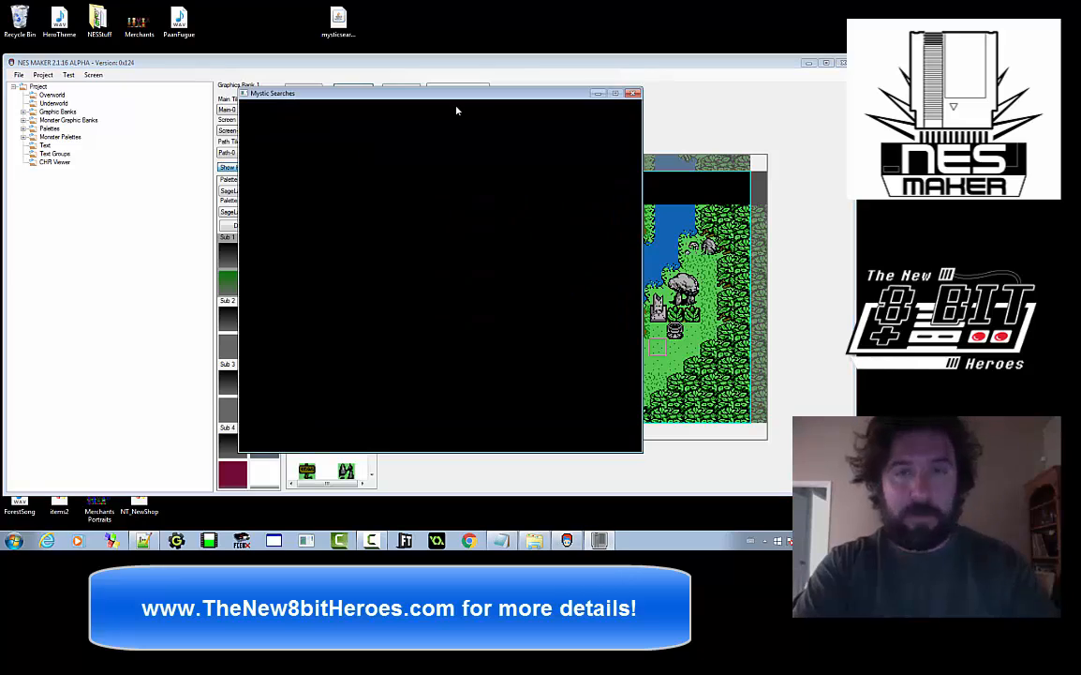
{"action": "key", "text": "Return"}
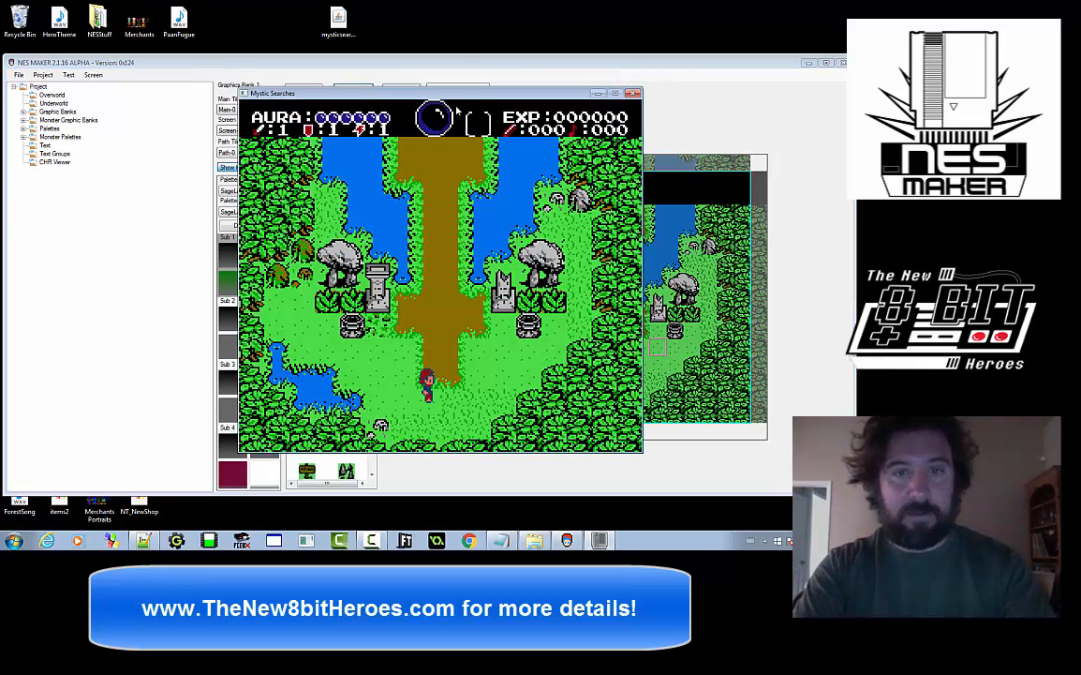
Walk the hero around the clearing and up the path to observe the monsters' edge spawns, and close the game
{"action": "key", "text": "Down"}
{"action": "key", "text": "Right"}
{"action": "key", "text": "Up"}
{"action": "key", "text": "Right"}
{"action": "key", "text": "Left"}
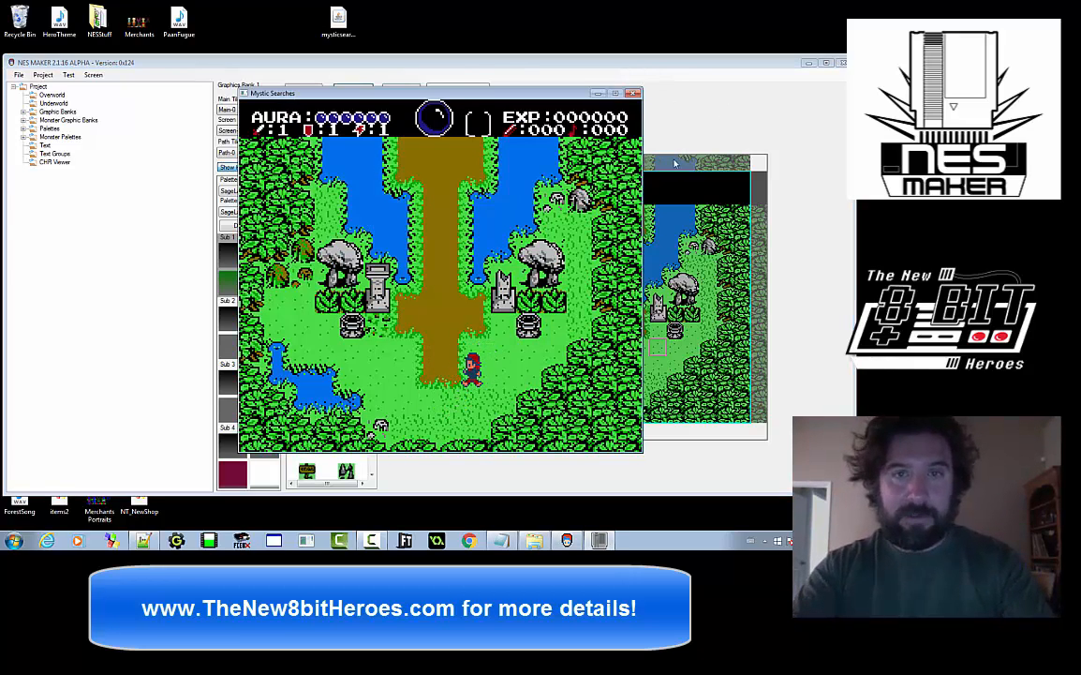
{"action": "key", "text": "Up"}
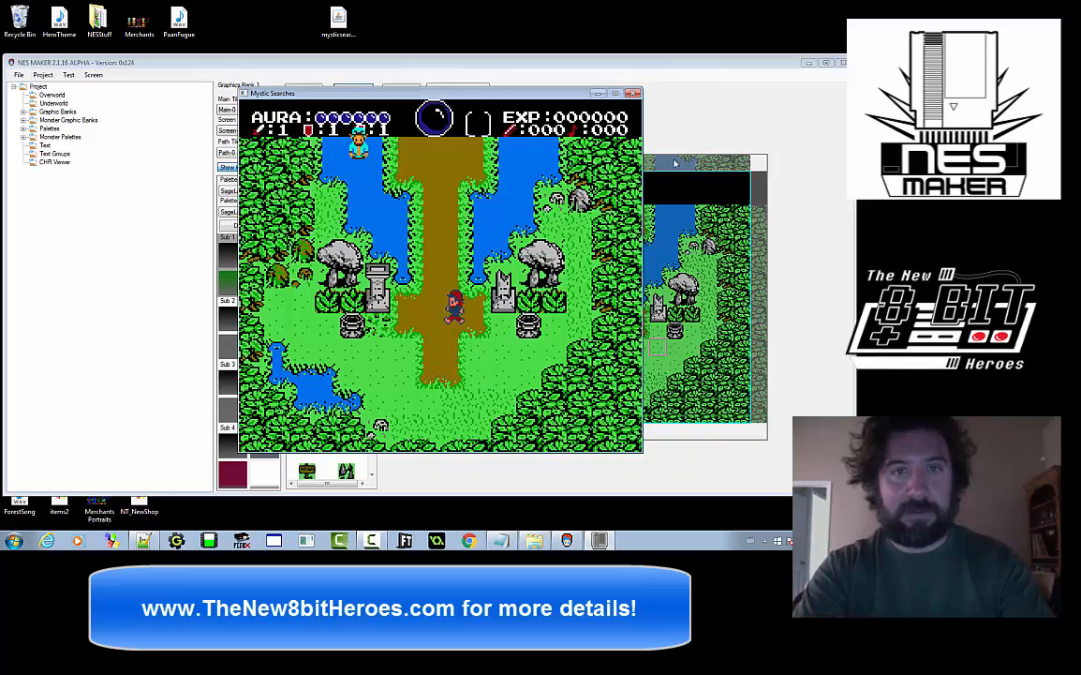
{"action": "key", "text": "Left"}
{"action": "key", "text": "Down"}
{"action": "key", "text": "Left"}
{"action": "key", "text": "Up"}
{"action": "key", "text": "Right"}
{"action": "key", "text": "Left"}
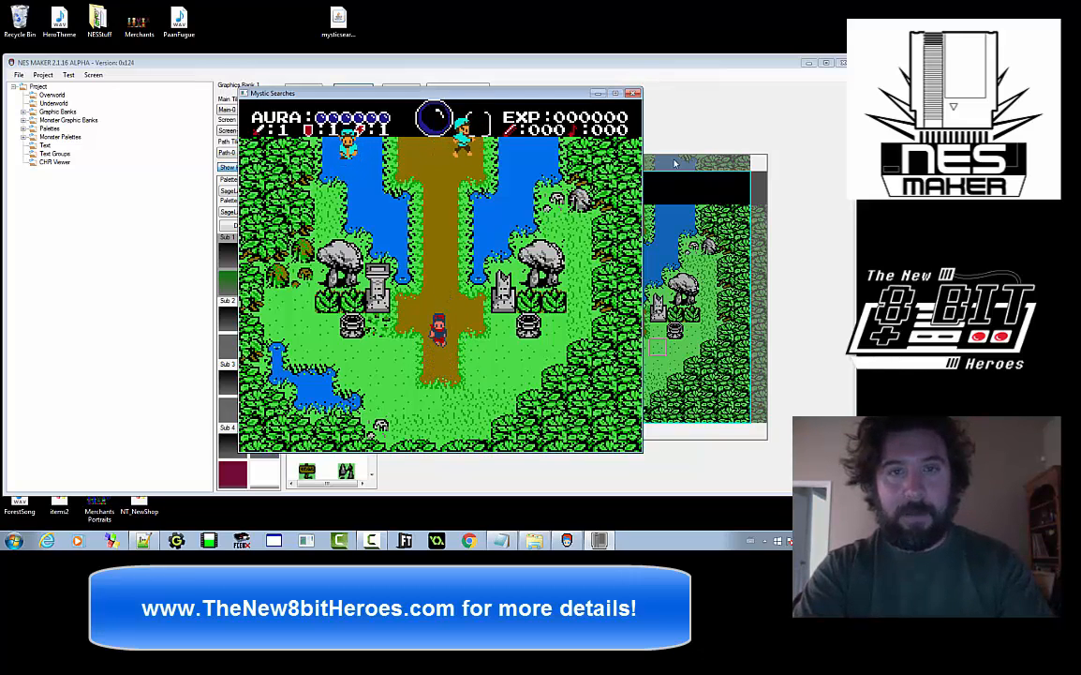
{"action": "key", "text": "Up"}
{"action": "key", "text": "Down"}
{"action": "key", "text": "Up"}
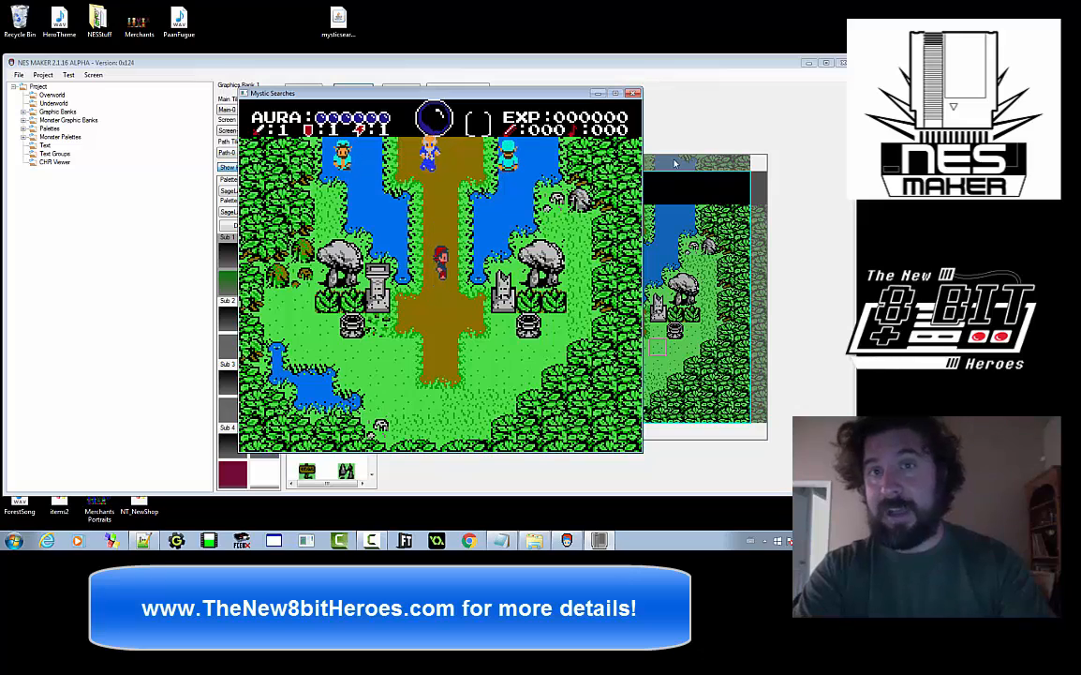
{"action": "key", "text": "Right"}
{"action": "key", "text": "Up"}
{"action": "key", "text": "Down"}
{"action": "key", "text": "Left"}
{"action": "key", "text": "Up"}
{"action": "key", "text": "Right"}
{"action": "key", "text": "z"}
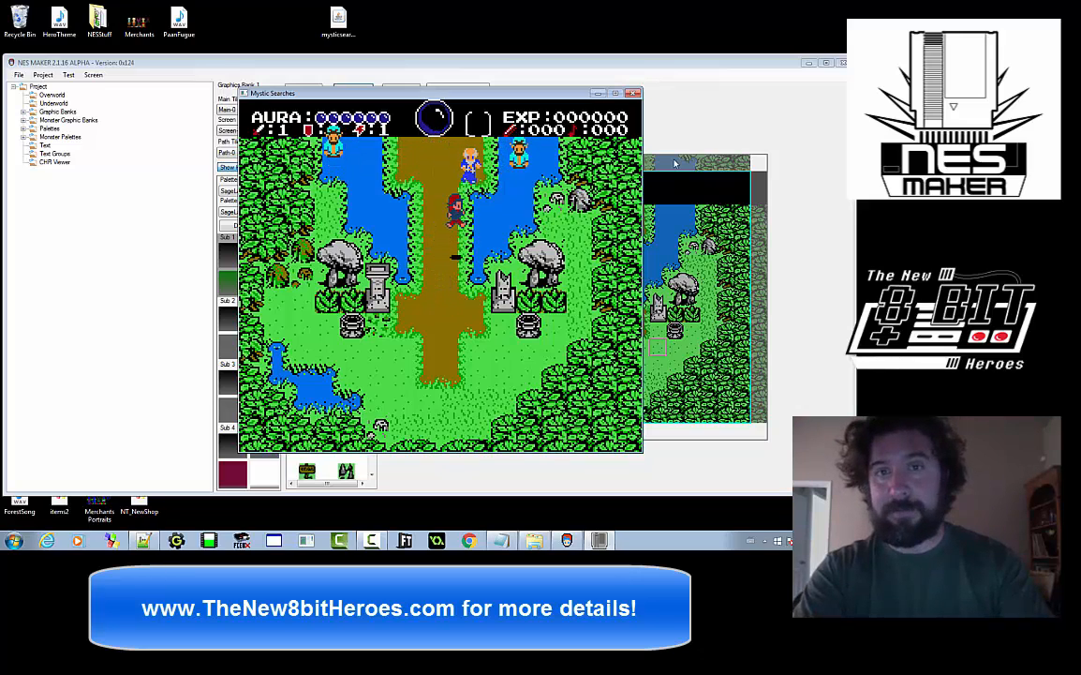
{"action": "key", "text": "Left"}
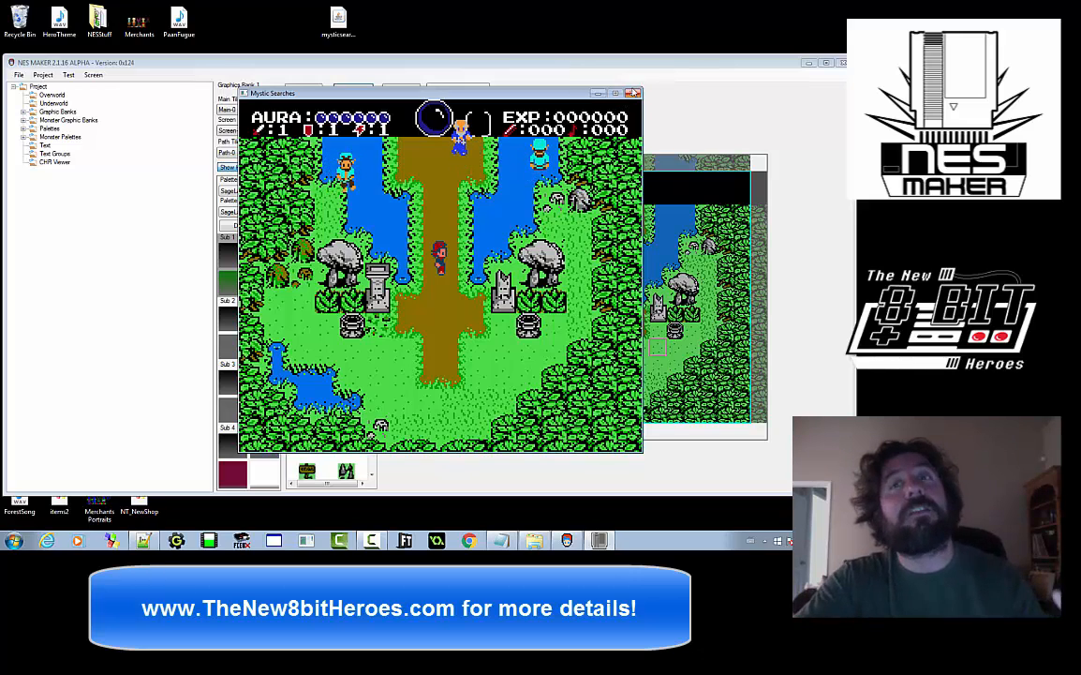
{"action": "left_click", "coordinate": [634, 94]}
{"action": "left_click", "coordinate": [412, 283]}
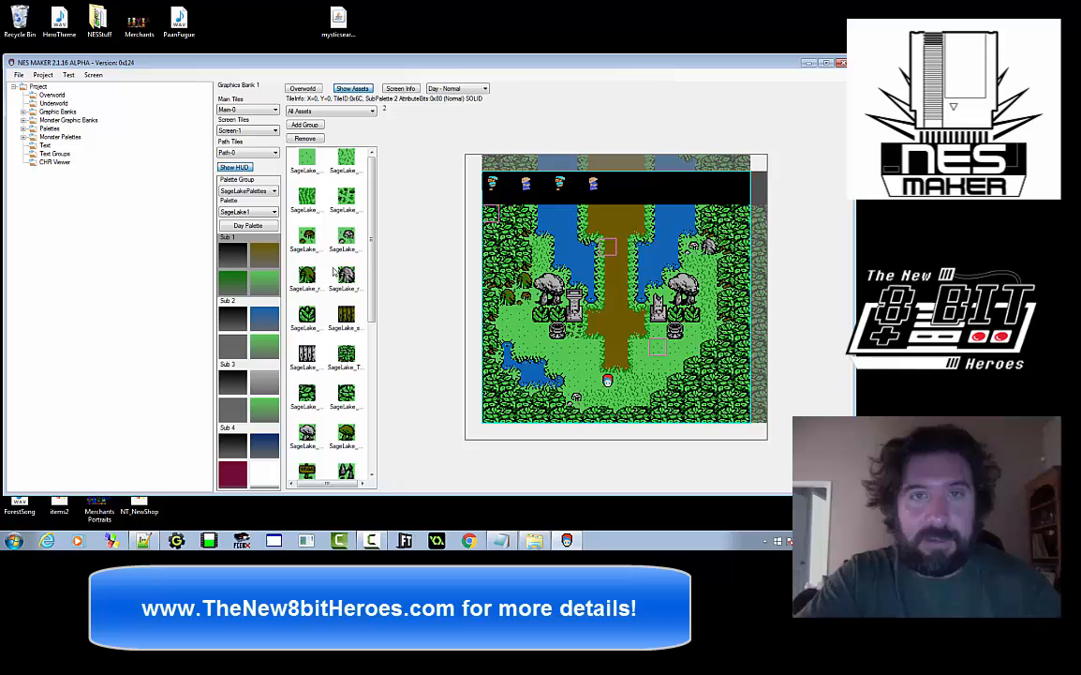
Switch the screen to Night - Normal and review its Monster Placement Details without changing them
{"action": "left_click", "coordinate": [473, 89]}
{"action": "left_click", "coordinate": [474, 105]}
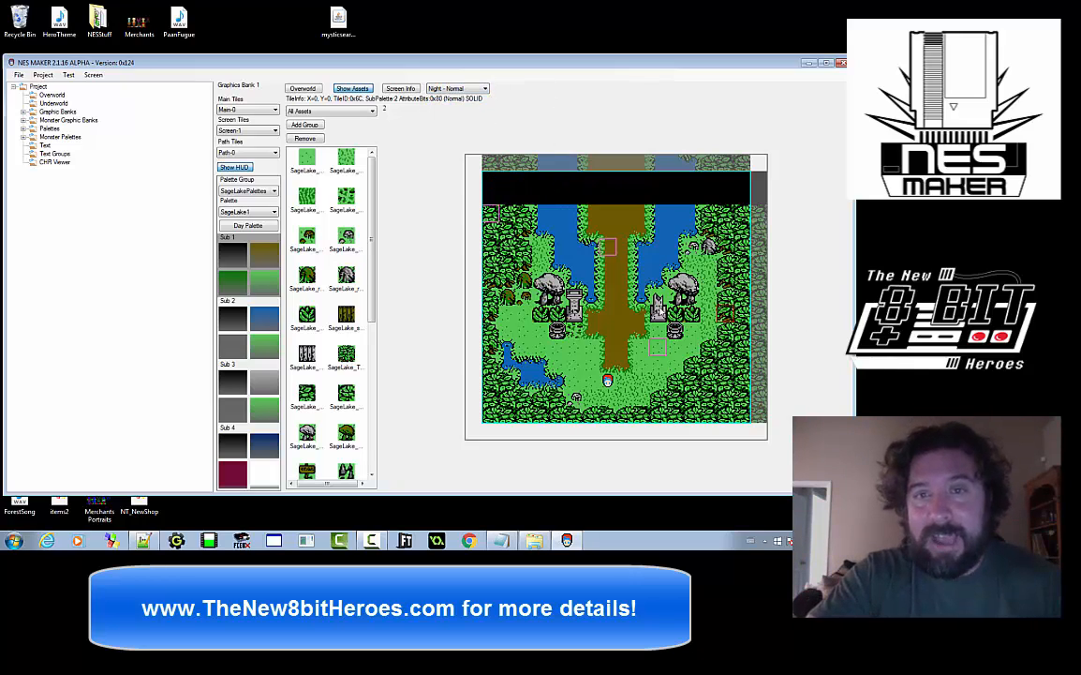
{"action": "right_click", "coordinate": [492, 218]}
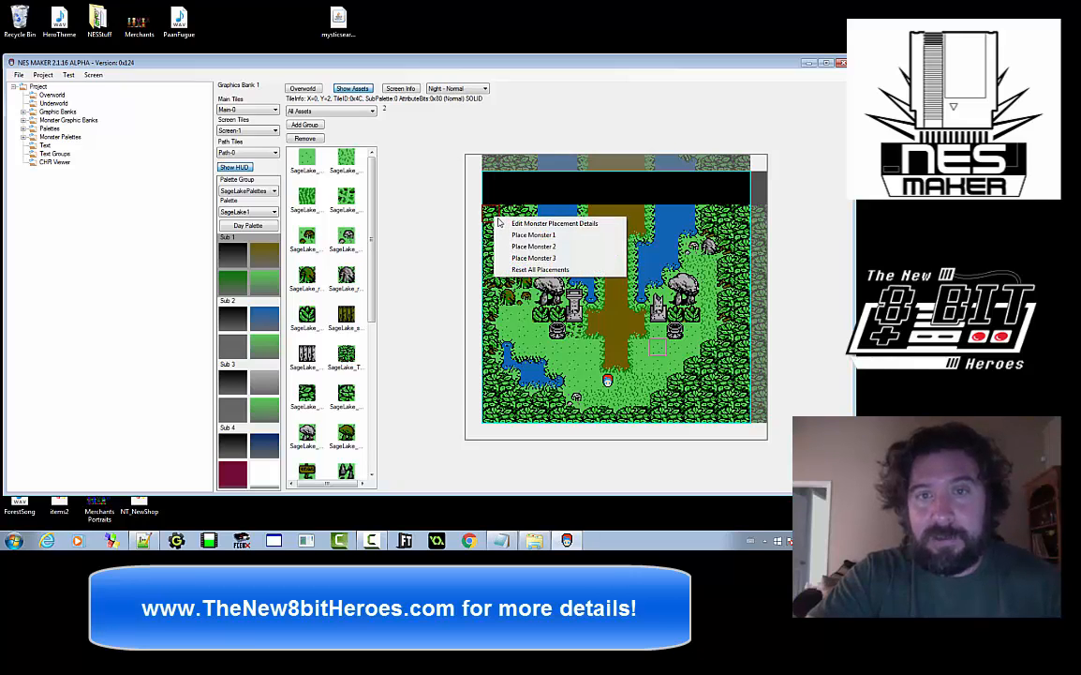
{"action": "left_click", "coordinate": [511, 221]}
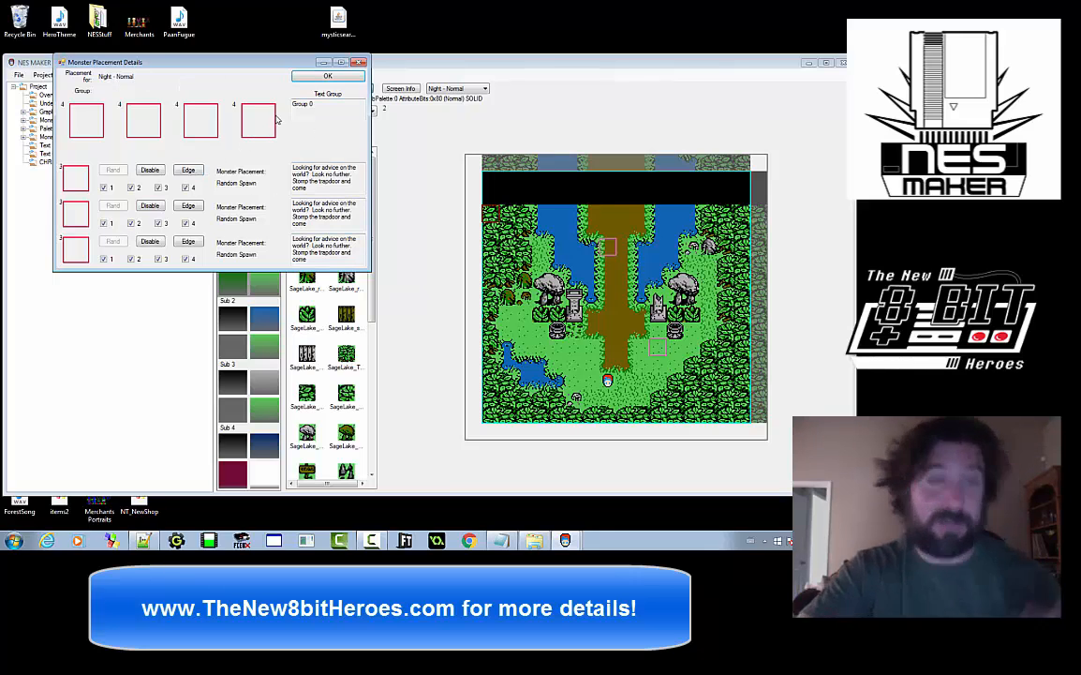
{"action": "left_click", "coordinate": [327, 75]}
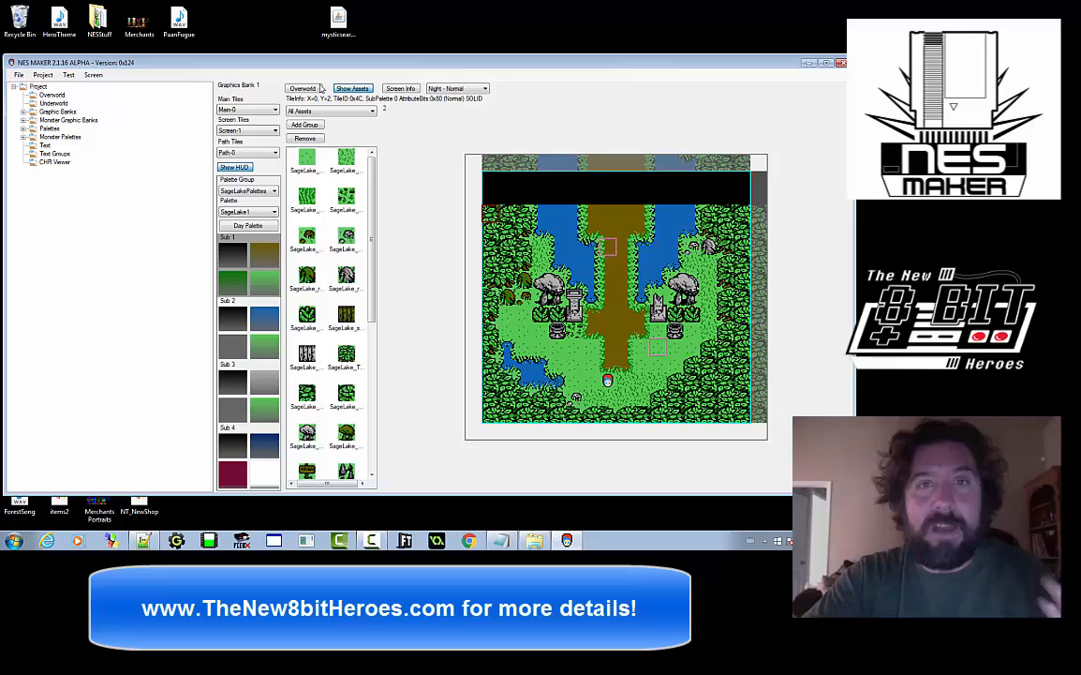
View the Day - Triggered and Night - Triggered states, preview the night palette, and return to the day palette and Day - Normal
{"action": "left_click", "coordinate": [480, 89]}
{"action": "left_click", "coordinate": [462, 117]}
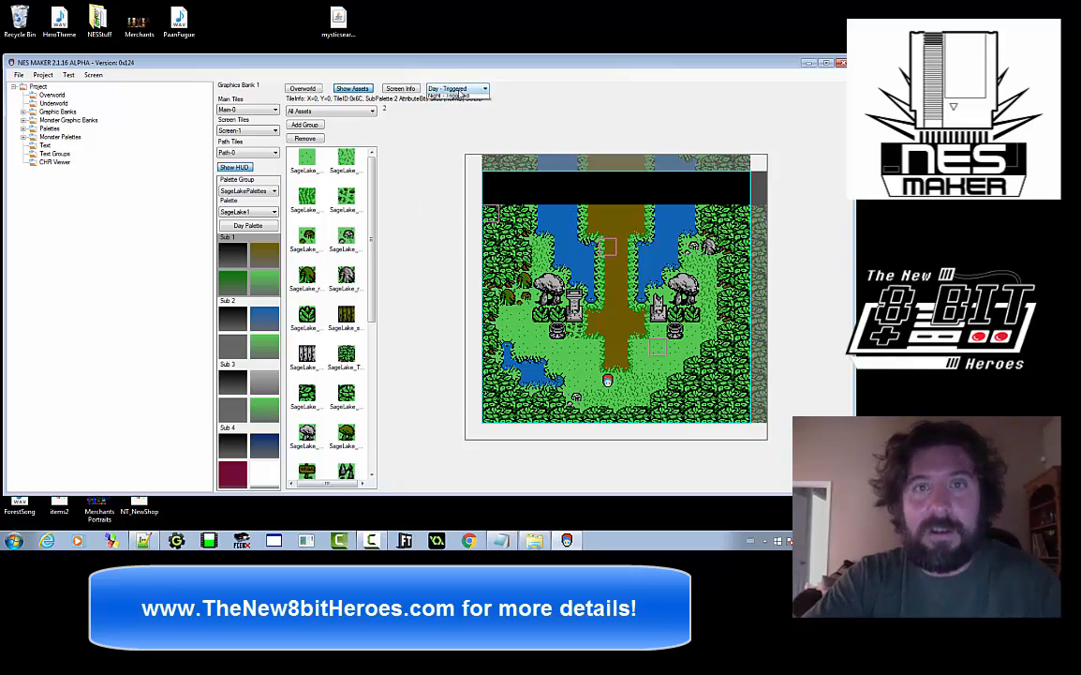
{"action": "left_click", "coordinate": [457, 88]}
{"action": "left_click", "coordinate": [457, 119]}
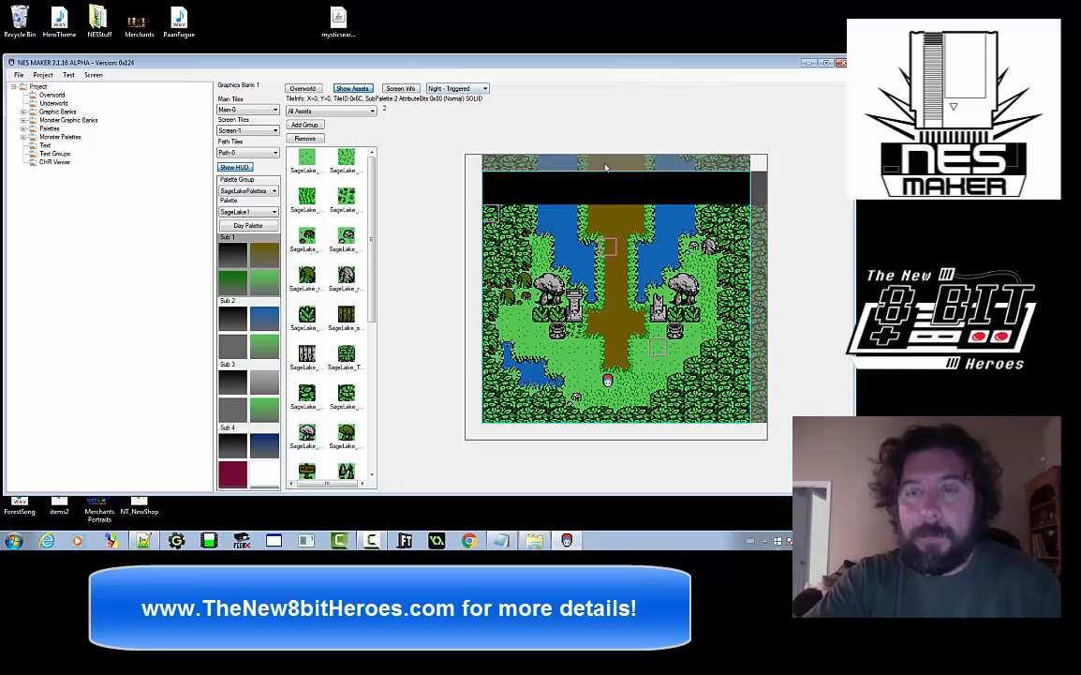
{"action": "left_click", "coordinate": [253, 227]}
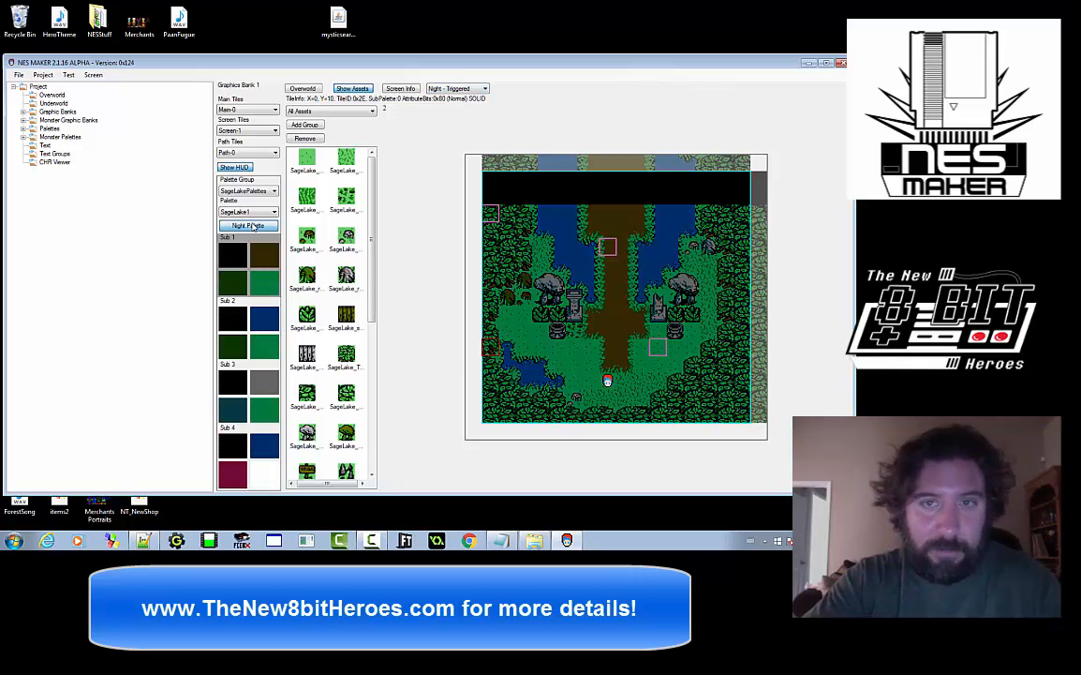
{"action": "left_click", "coordinate": [253, 227]}
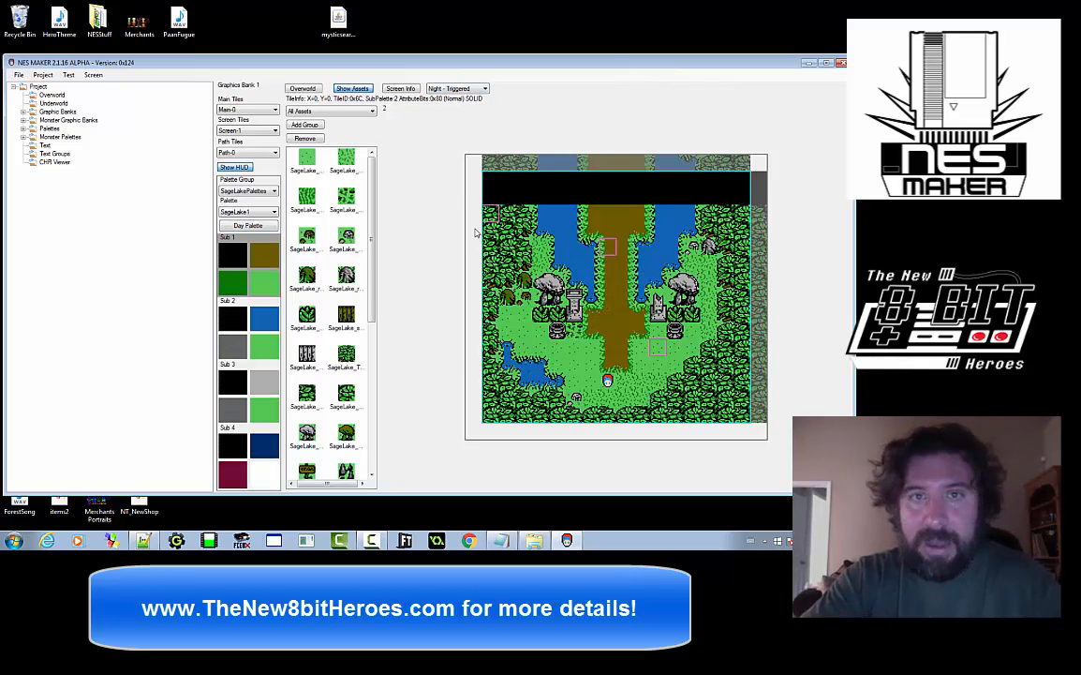
{"action": "left_click", "coordinate": [479, 89]}
{"action": "left_click", "coordinate": [448, 94]}
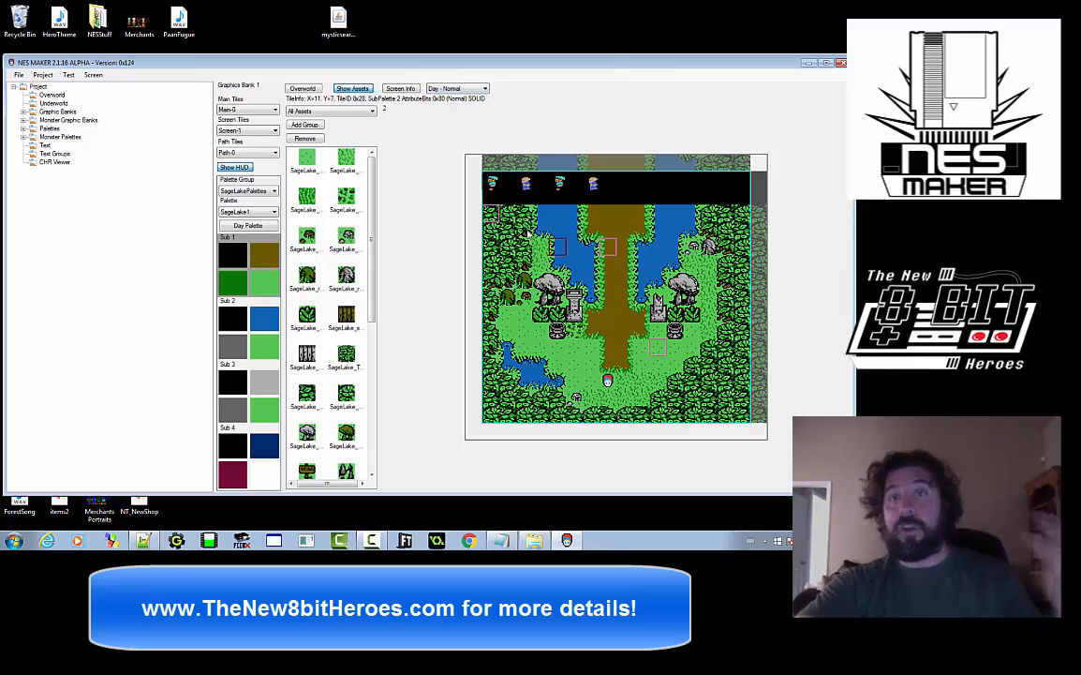
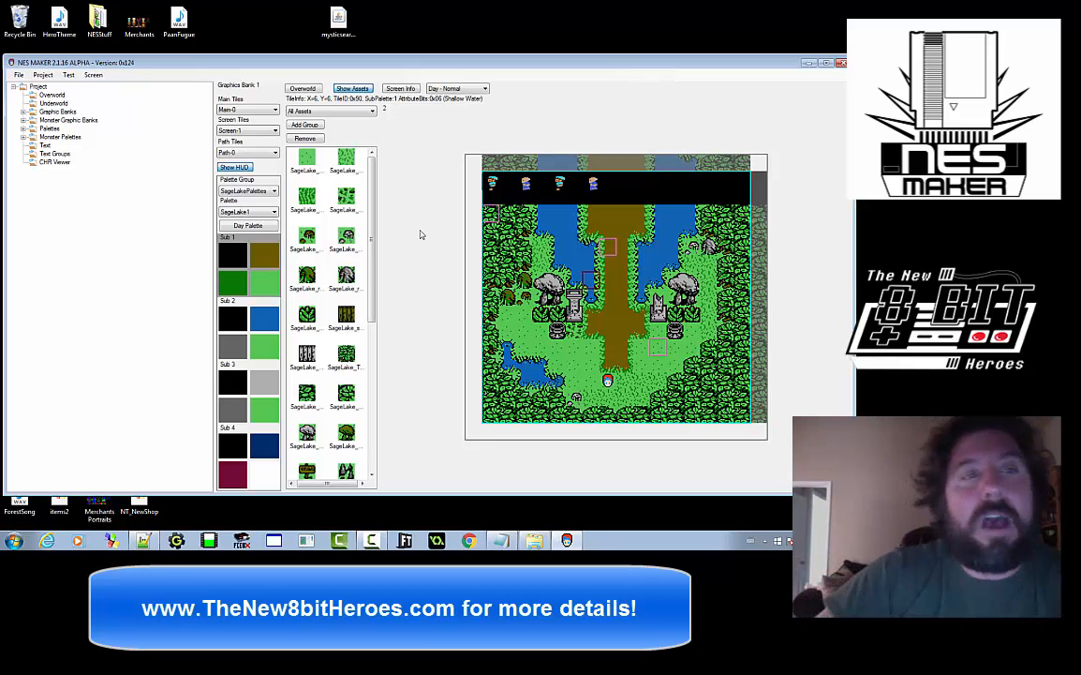
Rename text entry 64 to "day 1" and give it the message "Im day 1 guy"
{"action": "left_click", "coordinate": [46, 145]}
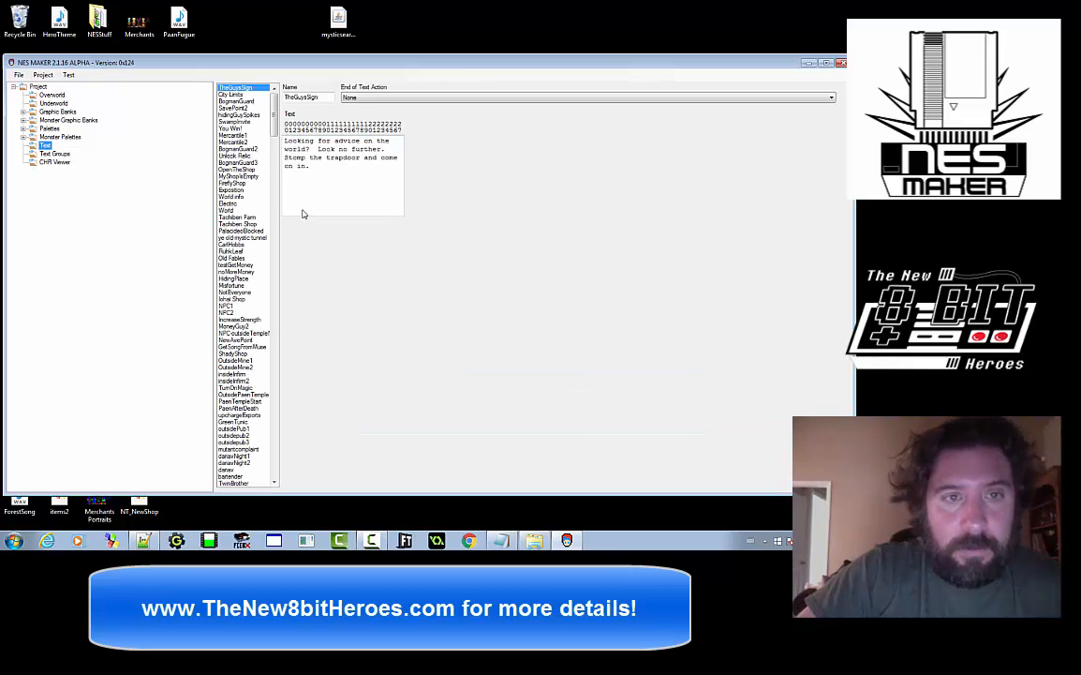
{"action": "scroll", "coordinate": [271, 281], "scroll_direction": "down", "scroll_amount": 8}
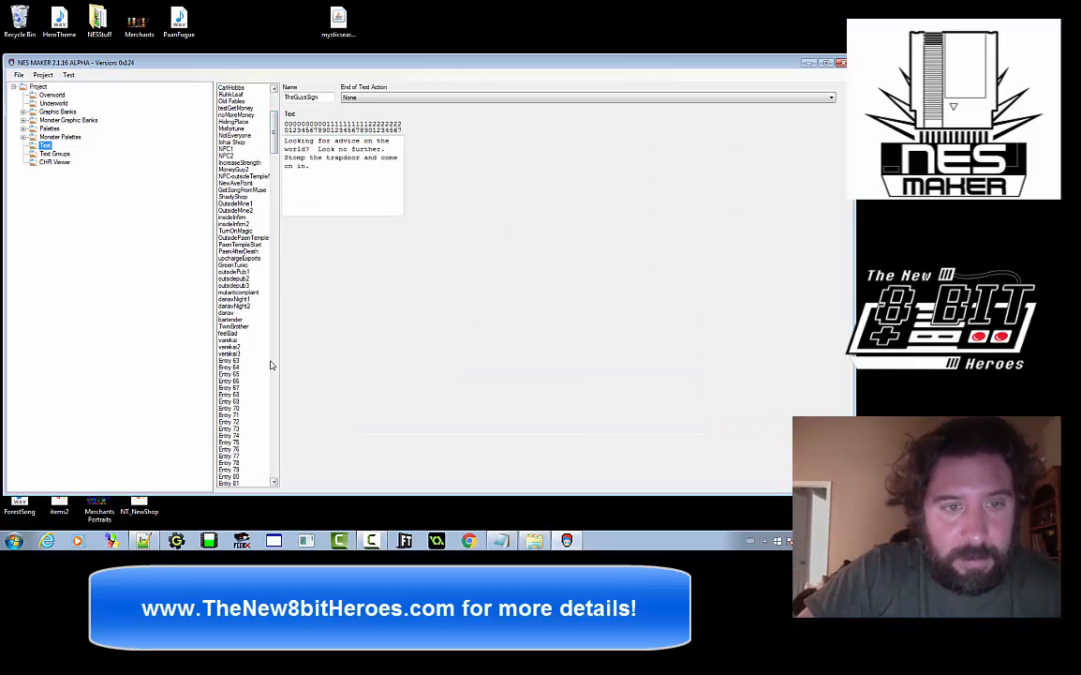
{"action": "left_click", "coordinate": [242, 367]}
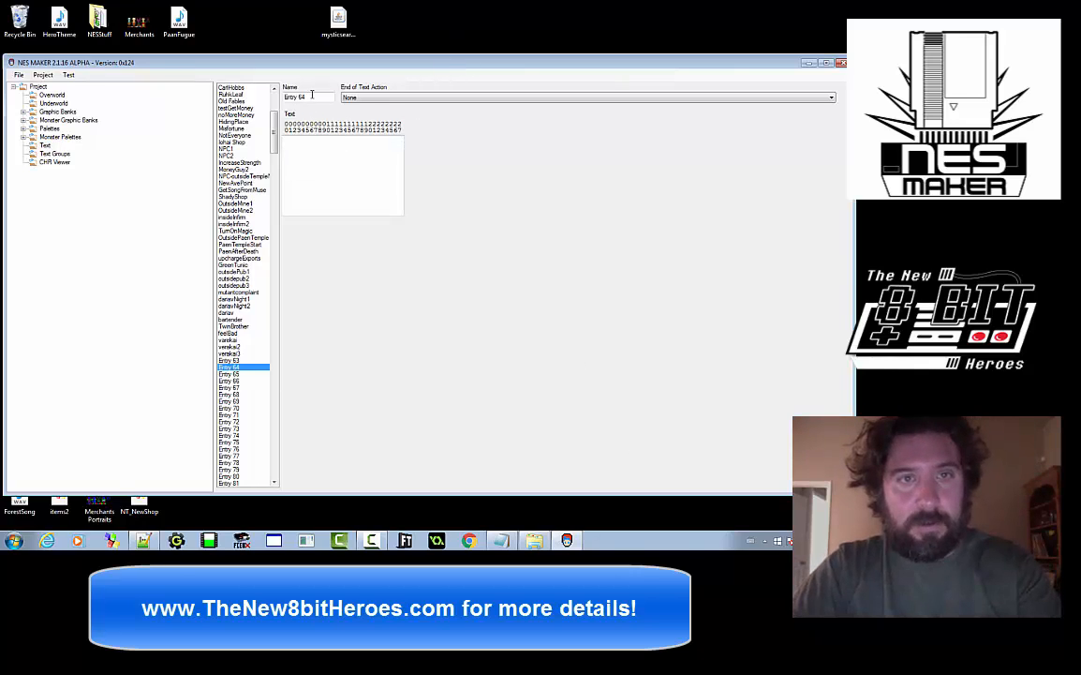
{"action": "left_click_drag", "start_coordinate": [312, 96], "coordinate": [203, 82]}
{"action": "type", "text": "day 1"}
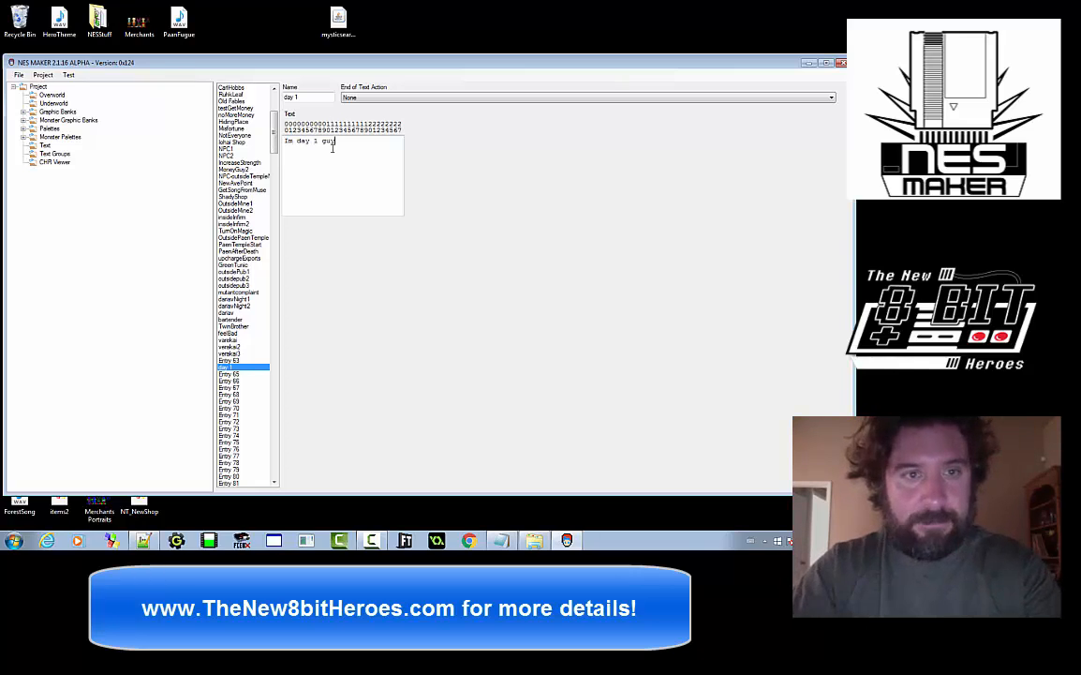
Rename text entry 65 to "day 2" and give it the message "Im day 2 guy"
{"action": "left_click", "coordinate": [229, 374]}
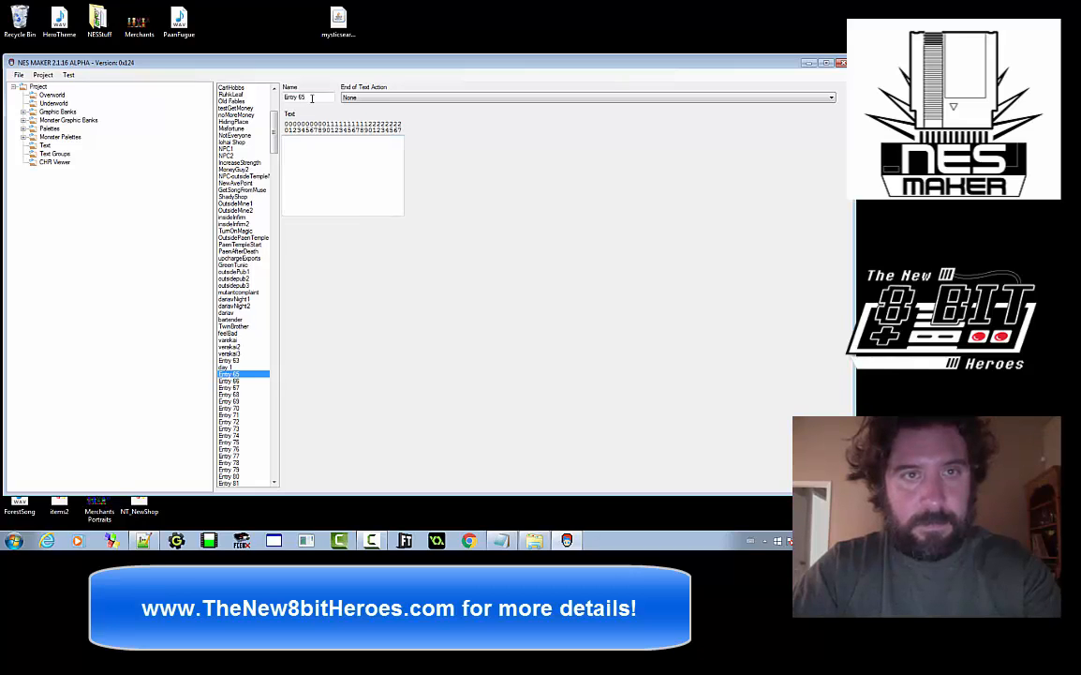
{"action": "left_click_drag", "start_coordinate": [312, 98], "coordinate": [250, 86]}
{"action": "type", "text": "day 2"}
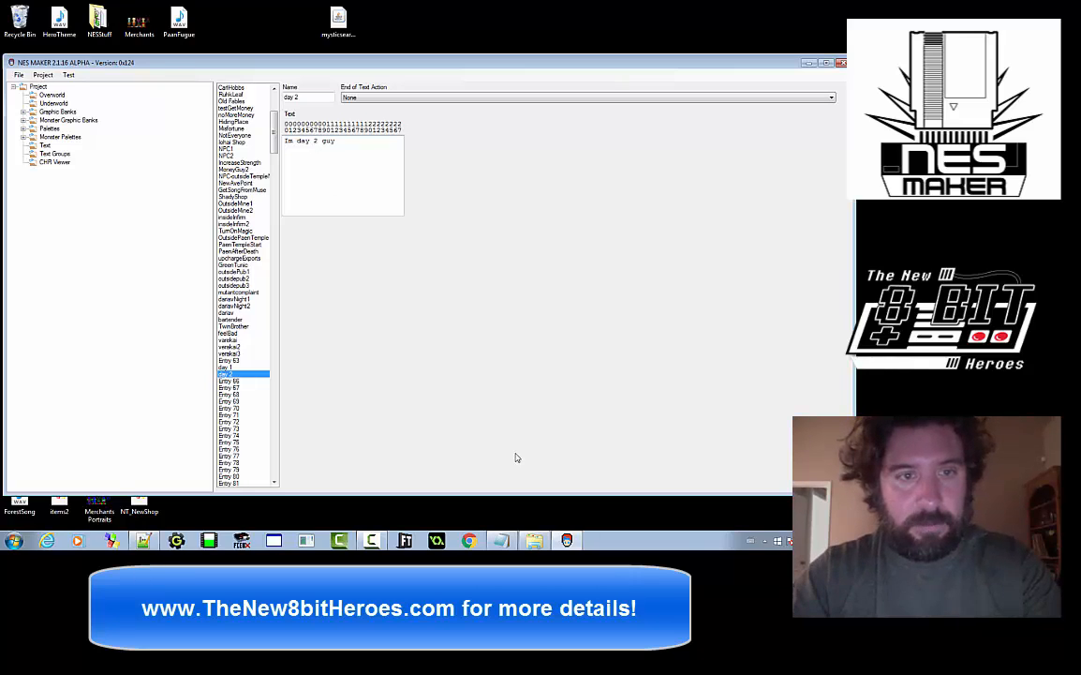
Rename text entry 66 to "day 3" with the message "im day 3 guy", correcting the spelling of its name
{"action": "left_click", "coordinate": [242, 381]}
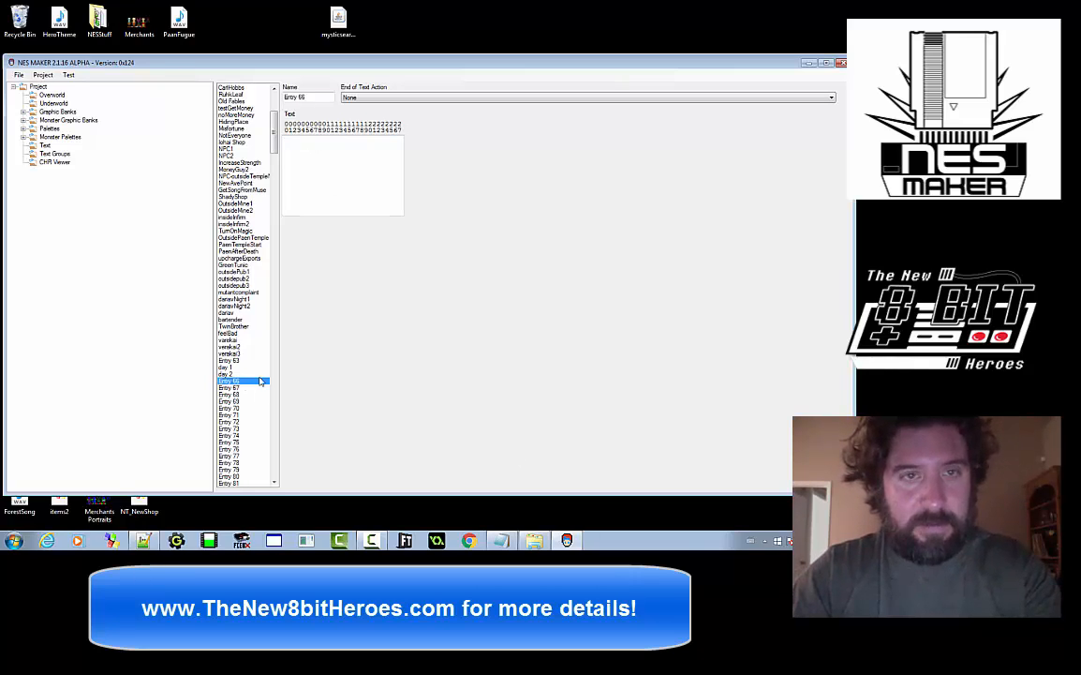
{"action": "type", "text": "day 3"}
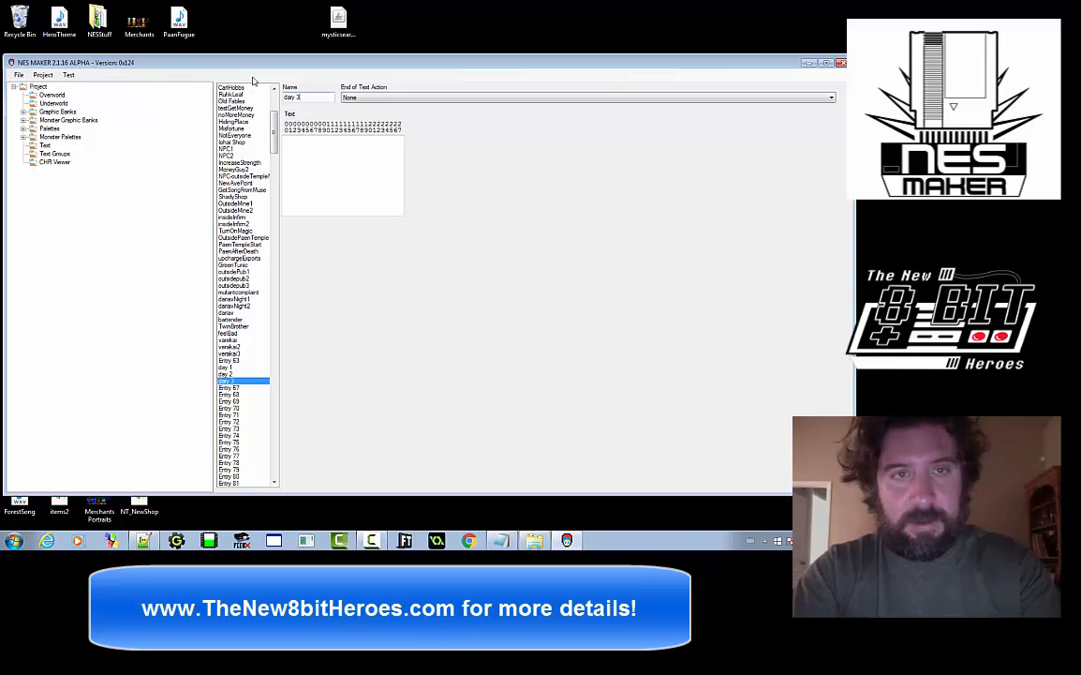
{"action": "key", "text": "Tab"}
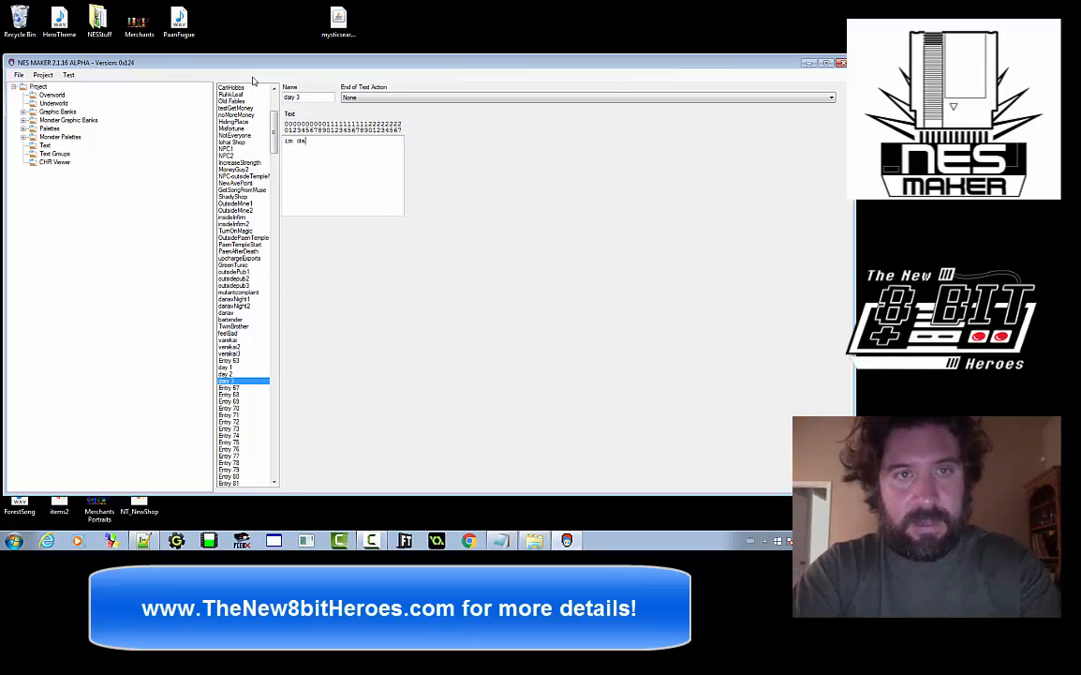
{"action": "type", "text": "im day 3 guy"}
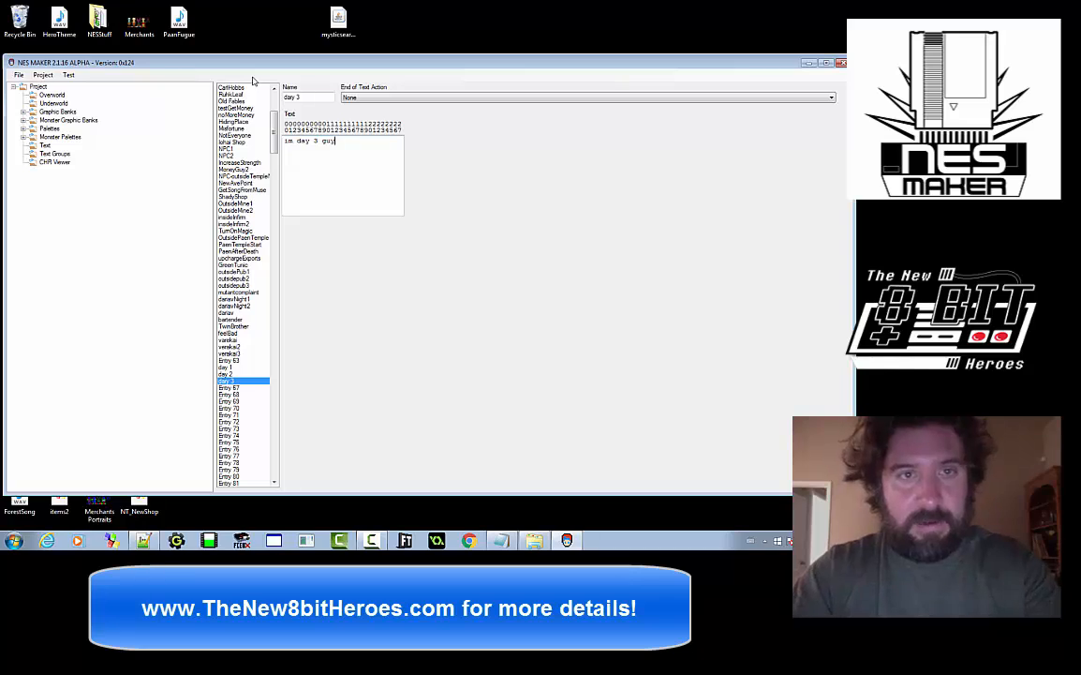
{"action": "left_click", "coordinate": [225, 386]}
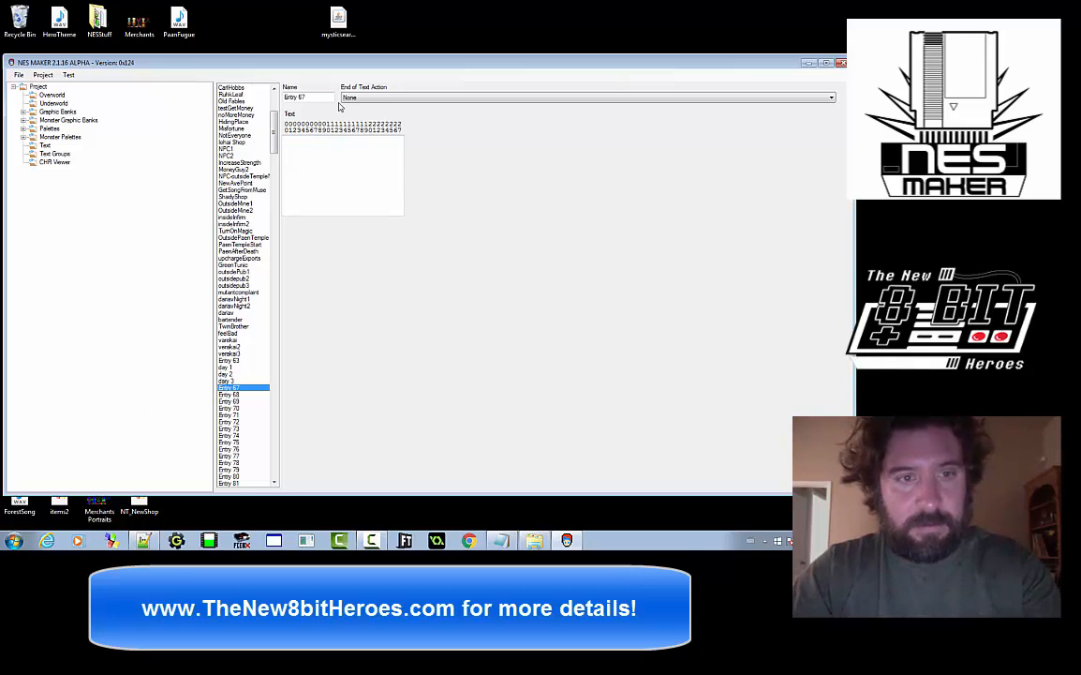
{"action": "left_click", "coordinate": [223, 380]}
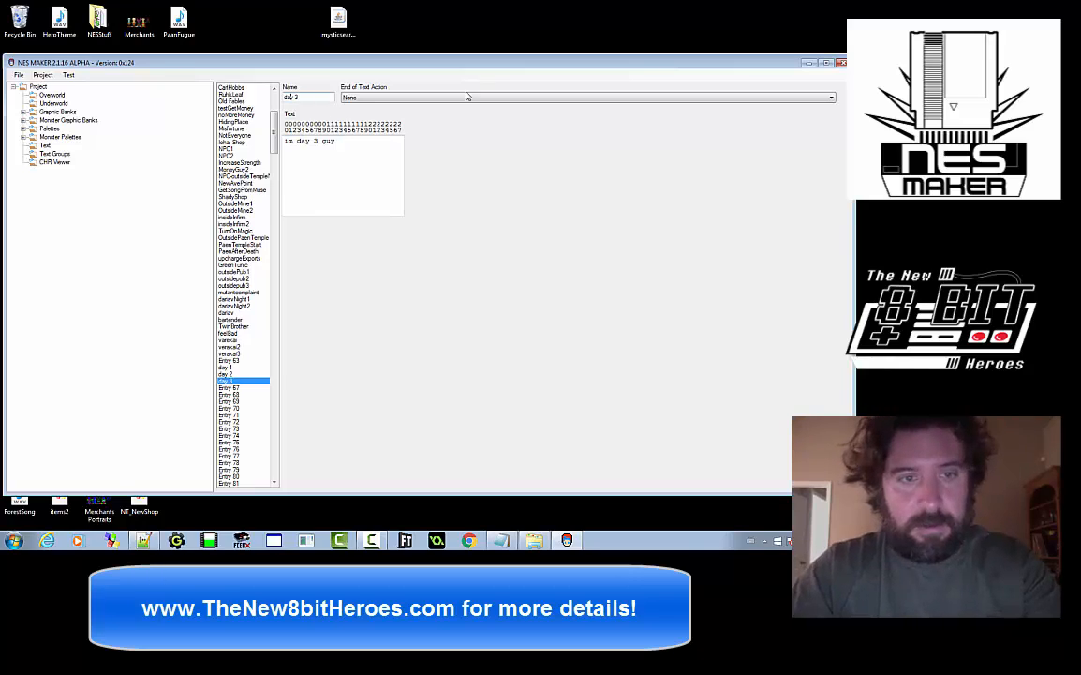
Rename text entry 67 to "night 1" and give it the message "im night 1 guy"
{"action": "left_click", "coordinate": [241, 388]}
{"action": "left_click_drag", "start_coordinate": [325, 98], "coordinate": [35, 41]}
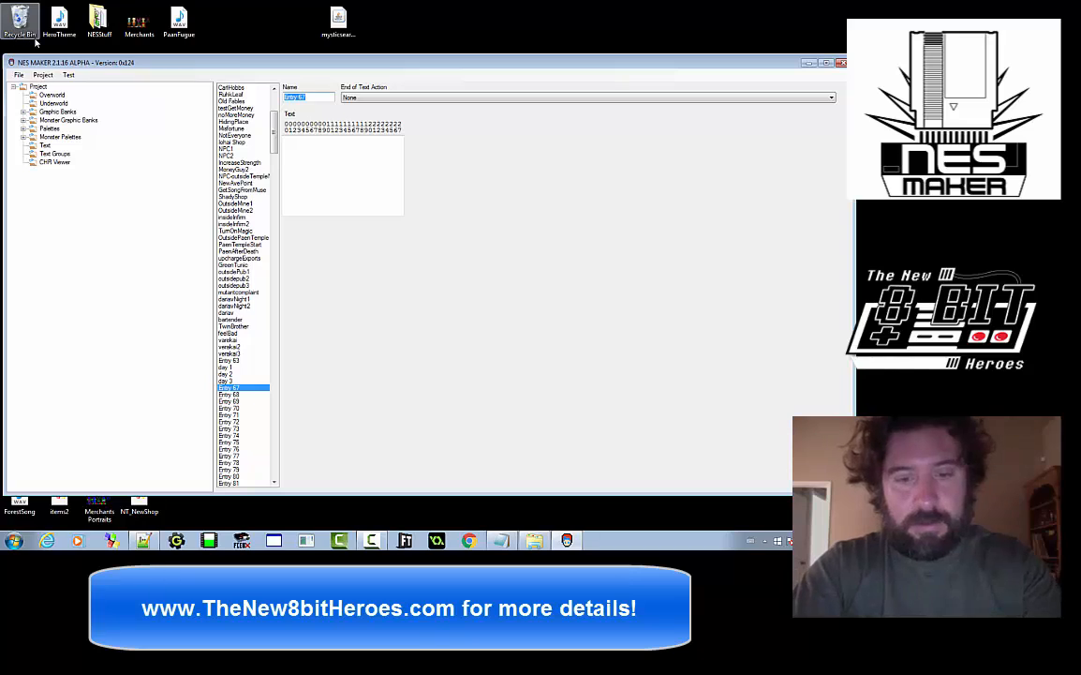
{"action": "type", "text": "night 1 gu"}
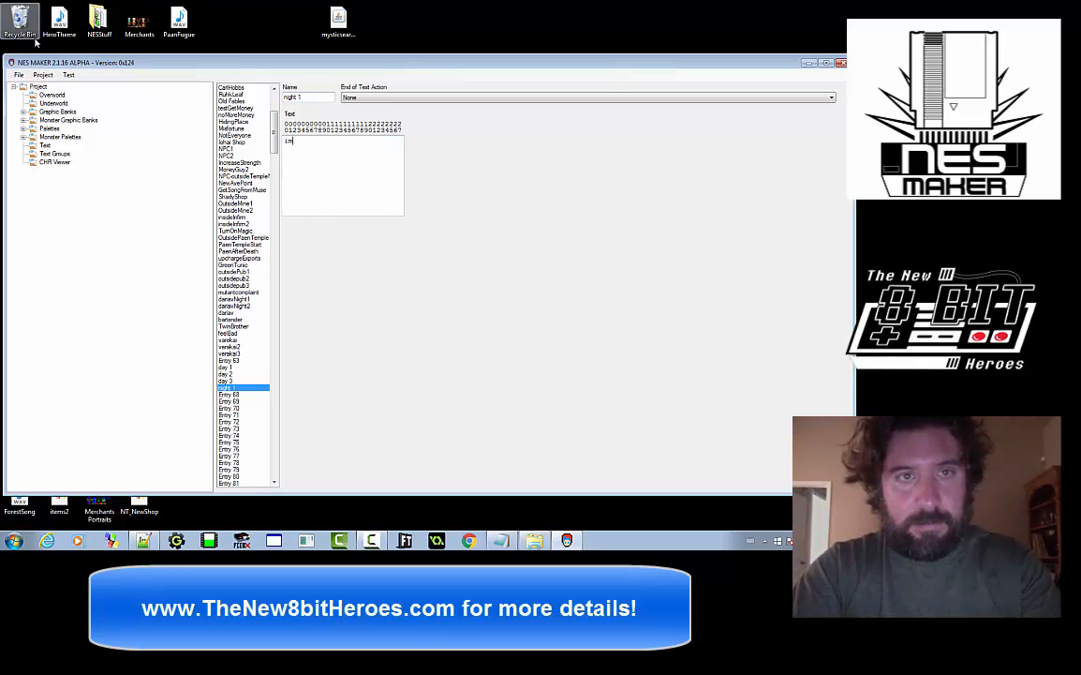
{"action": "type", "text": "y"}
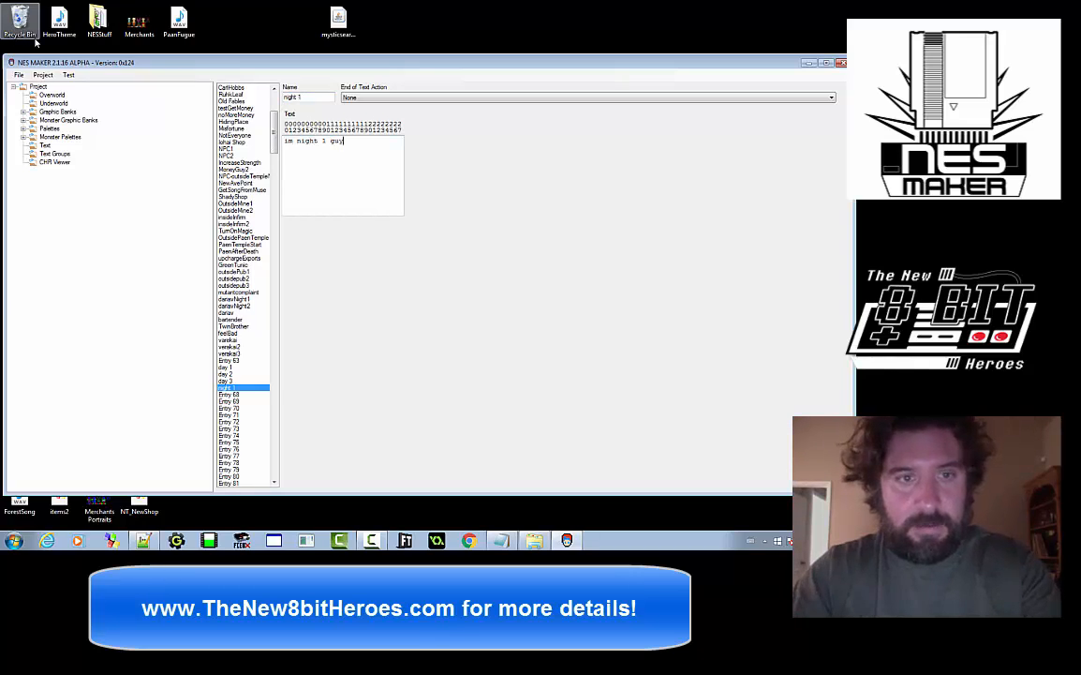
Rename text entry 68 to "night 2" and write its message in the same pattern as the night 1 entry
{"action": "left_click", "coordinate": [227, 394]}
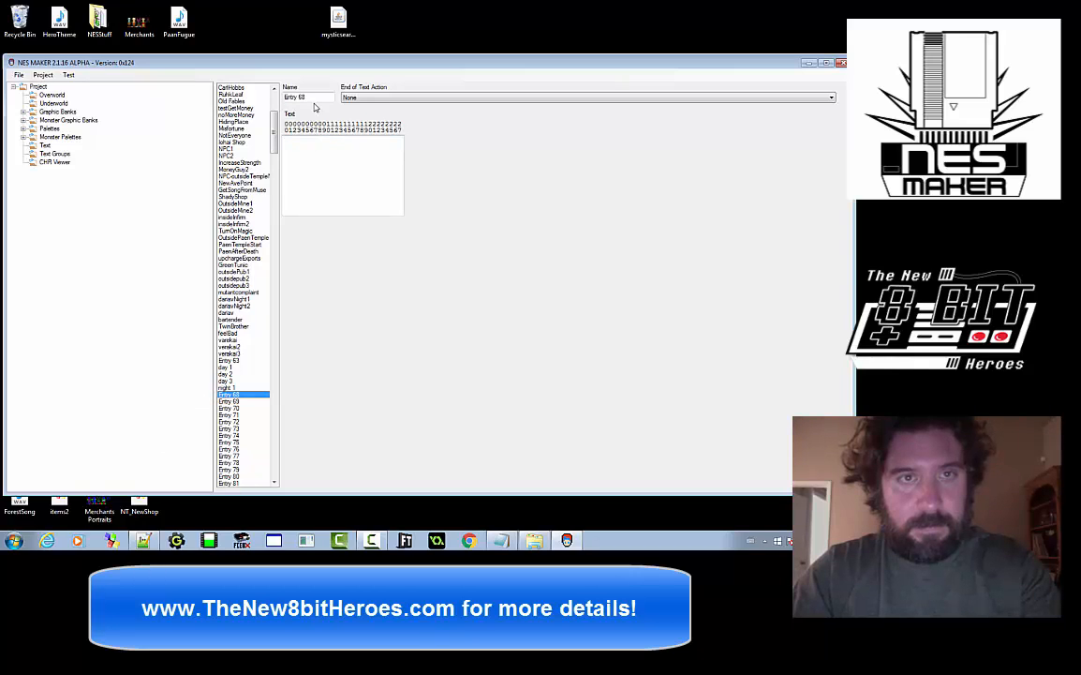
{"action": "left_click_drag", "start_coordinate": [311, 98], "coordinate": [171, 21]}
{"action": "type", "text": "night 2"}
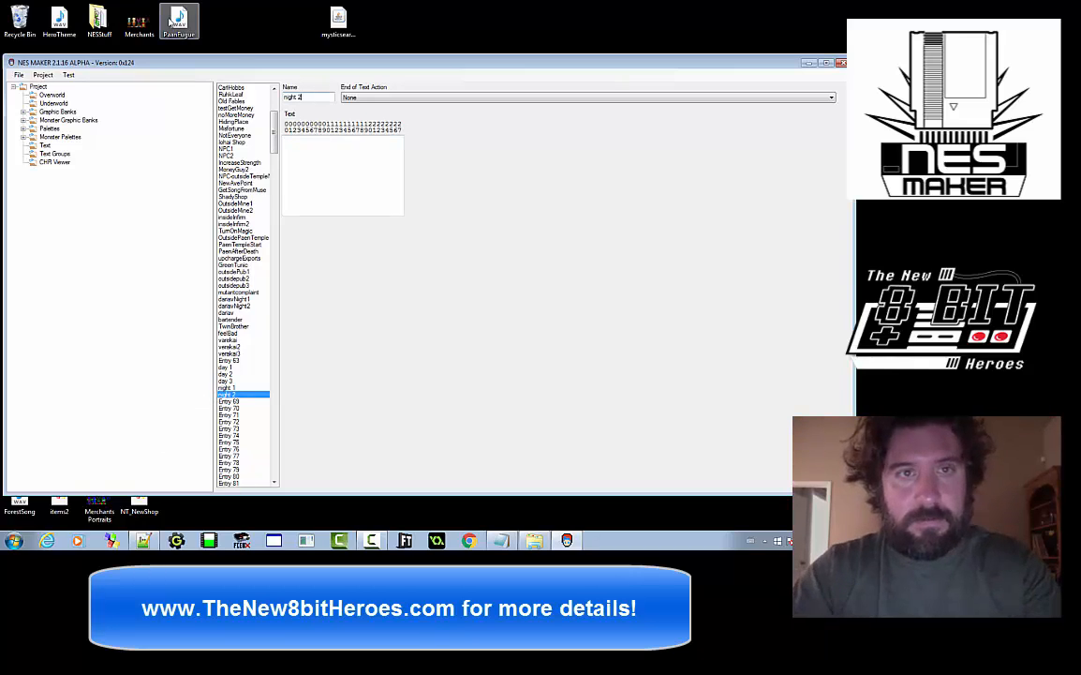
{"action": "left_click", "coordinate": [327, 143]}
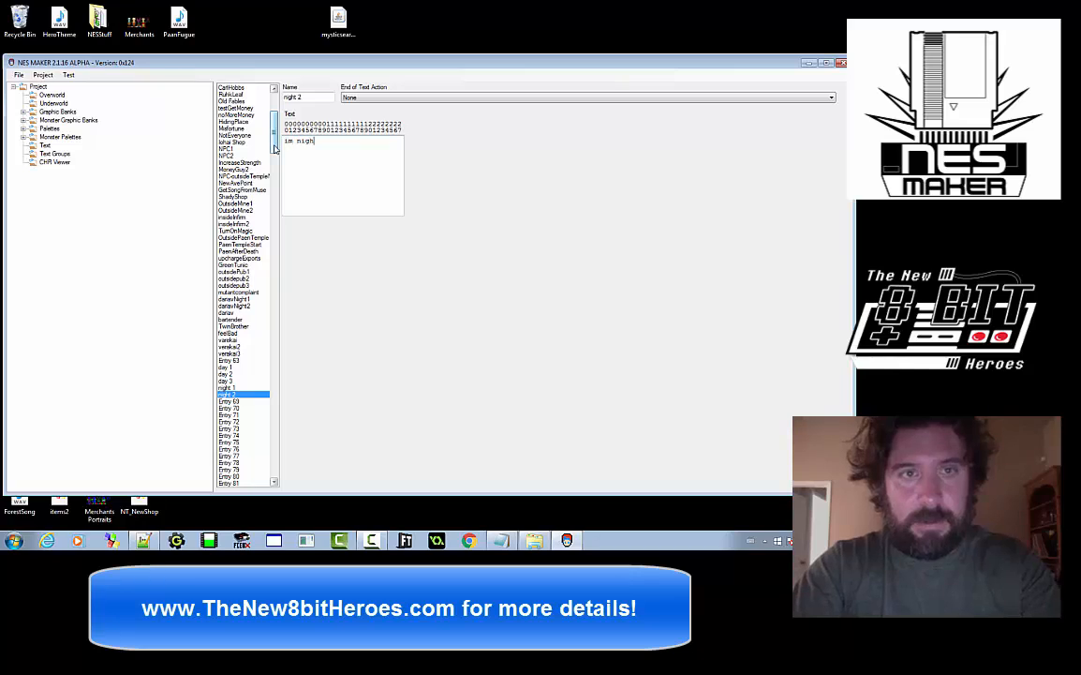
Rename text entry 69 to "night 3" and give it the message "im night 3 guy"
{"action": "left_click", "coordinate": [225, 401]}
{"action": "left_click_drag", "start_coordinate": [311, 98], "coordinate": [223, 78]}
{"action": "type", "text": "nigh"}
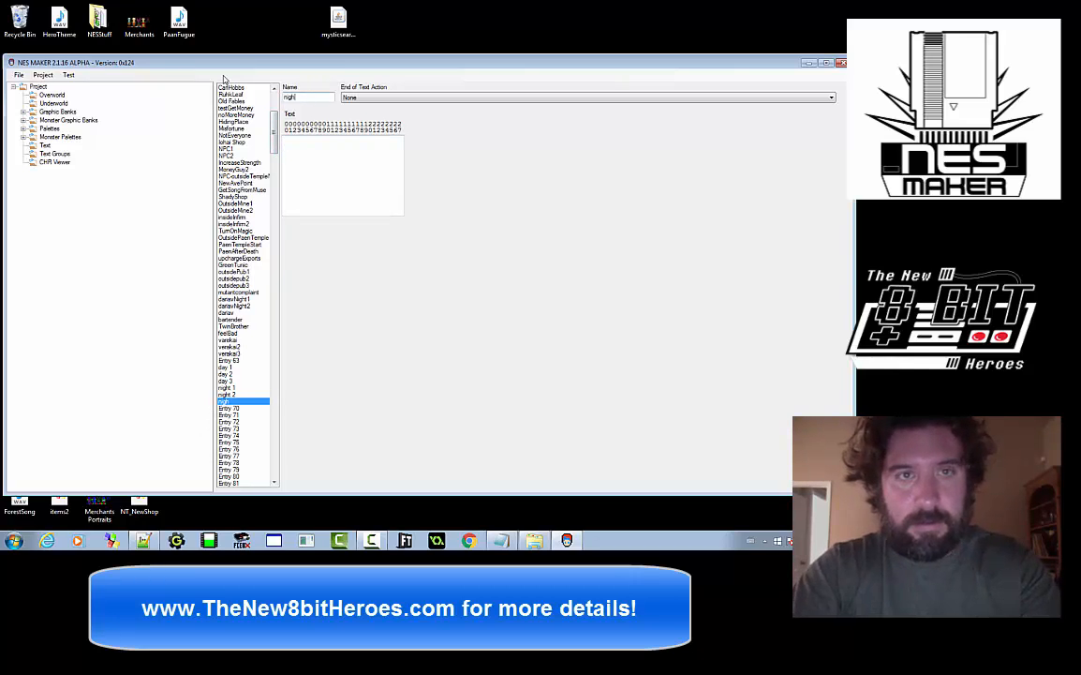
{"action": "type", "text": "1"}
{"action": "type", "text": "m night 3 g"}
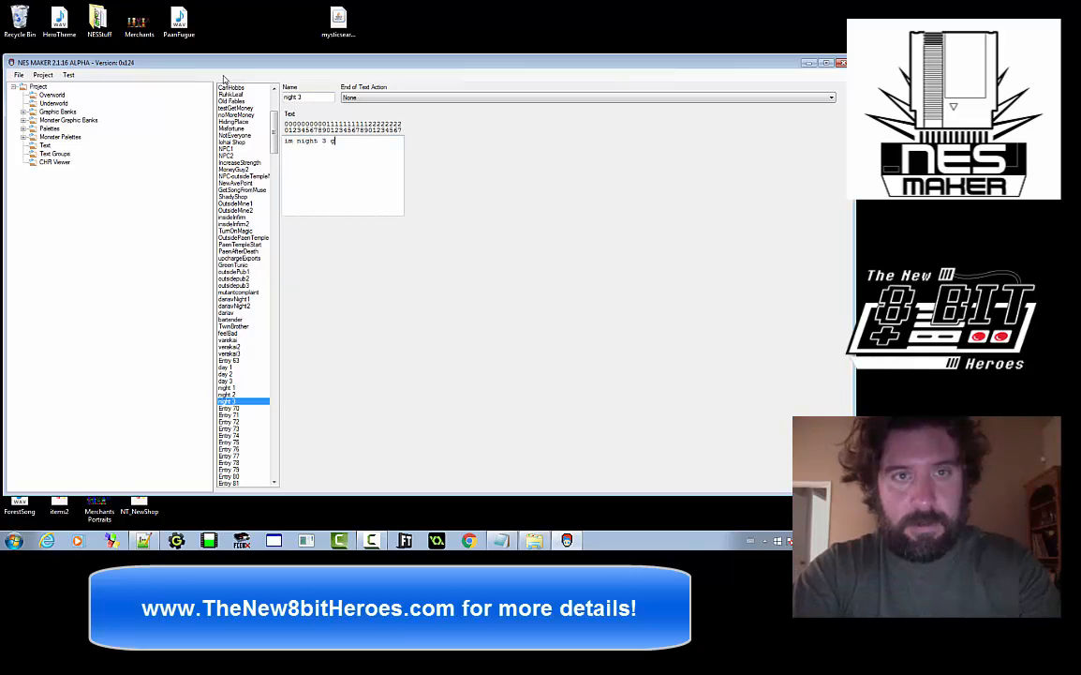
{"action": "type", "text": "uy"}
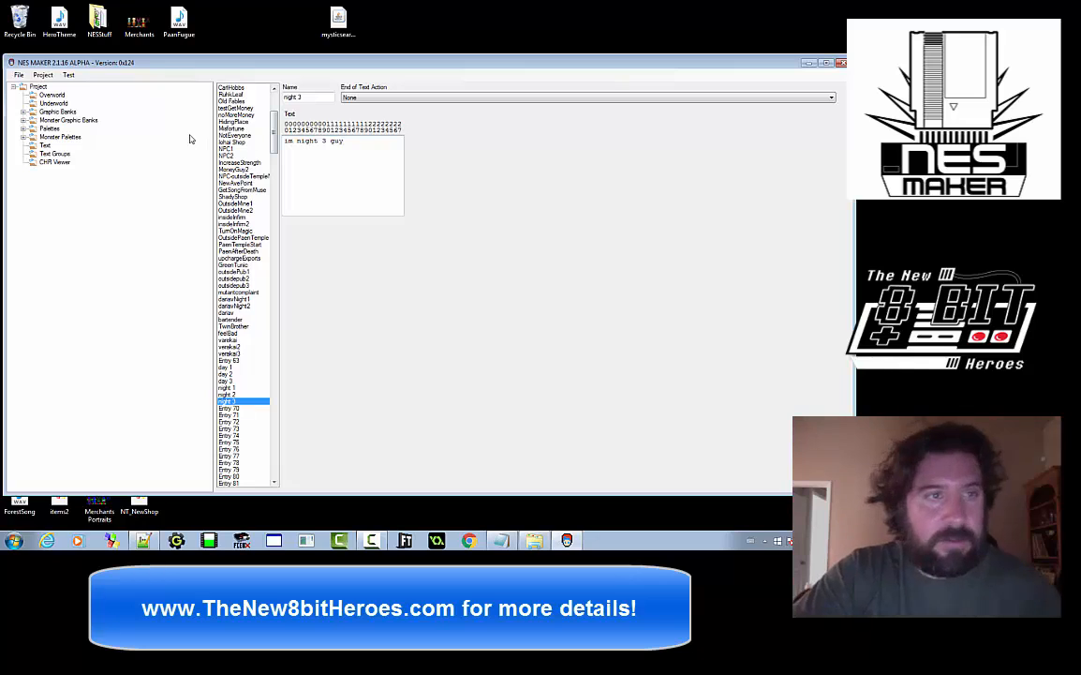
On the overworld's hero start screen, place Monster 1 in the west clearing, Monster 2 on the dirt path and Monster 3 near the eastern rocks
{"action": "left_click", "coordinate": [52, 95]}
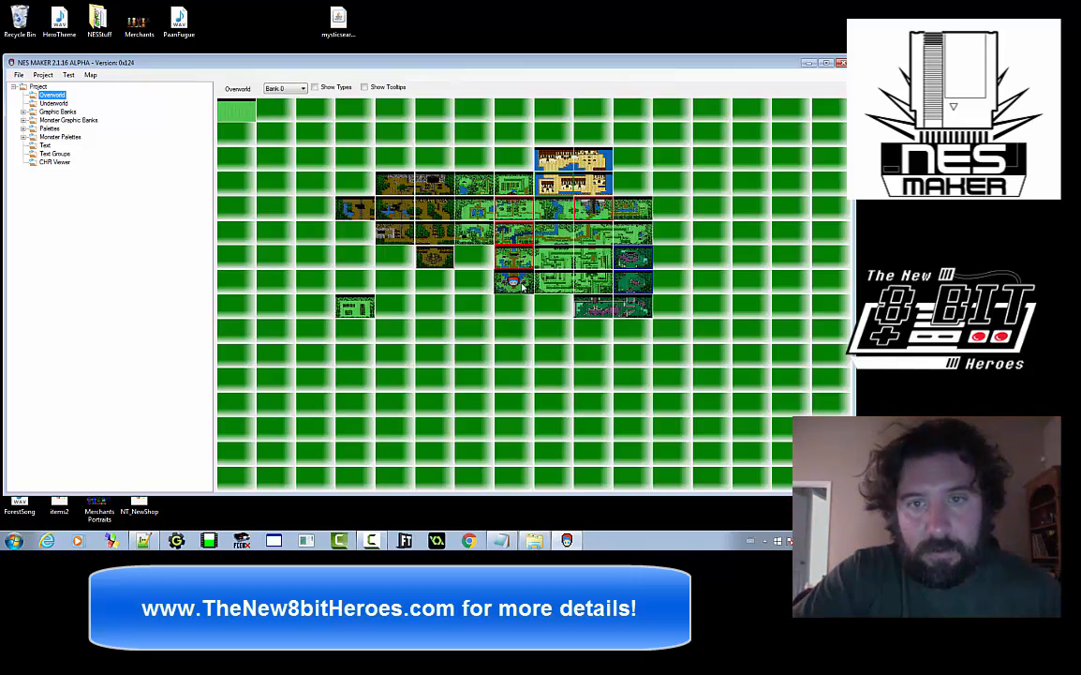
{"action": "double_click", "coordinate": [523, 286]}
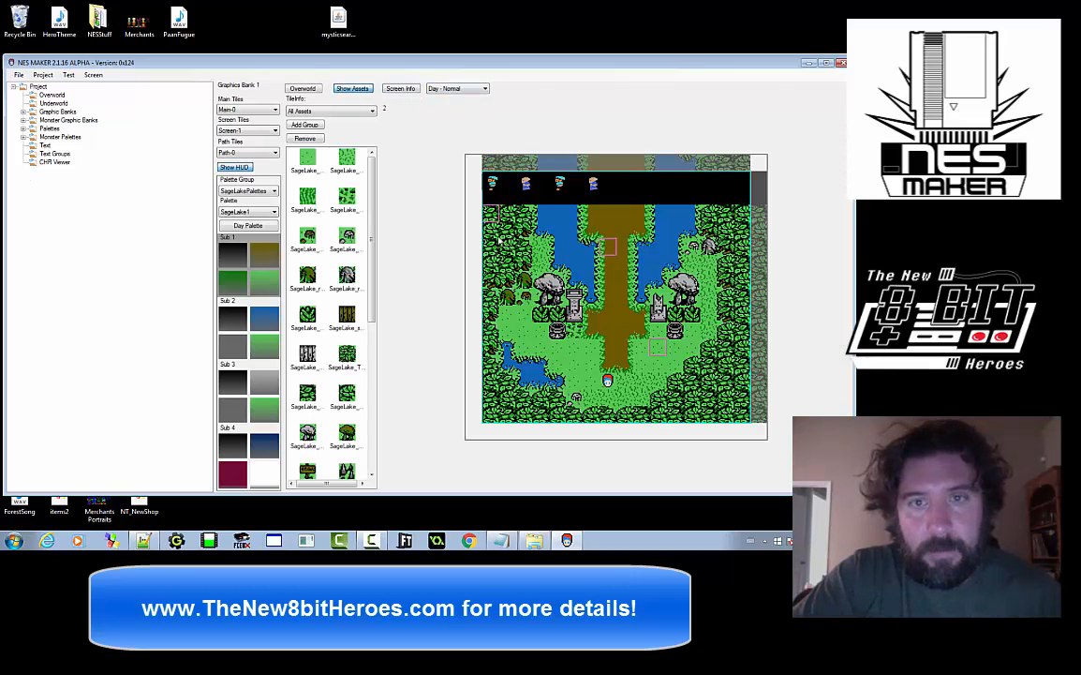
{"action": "right_click", "coordinate": [496, 218]}
{"action": "left_click", "coordinate": [501, 296]}
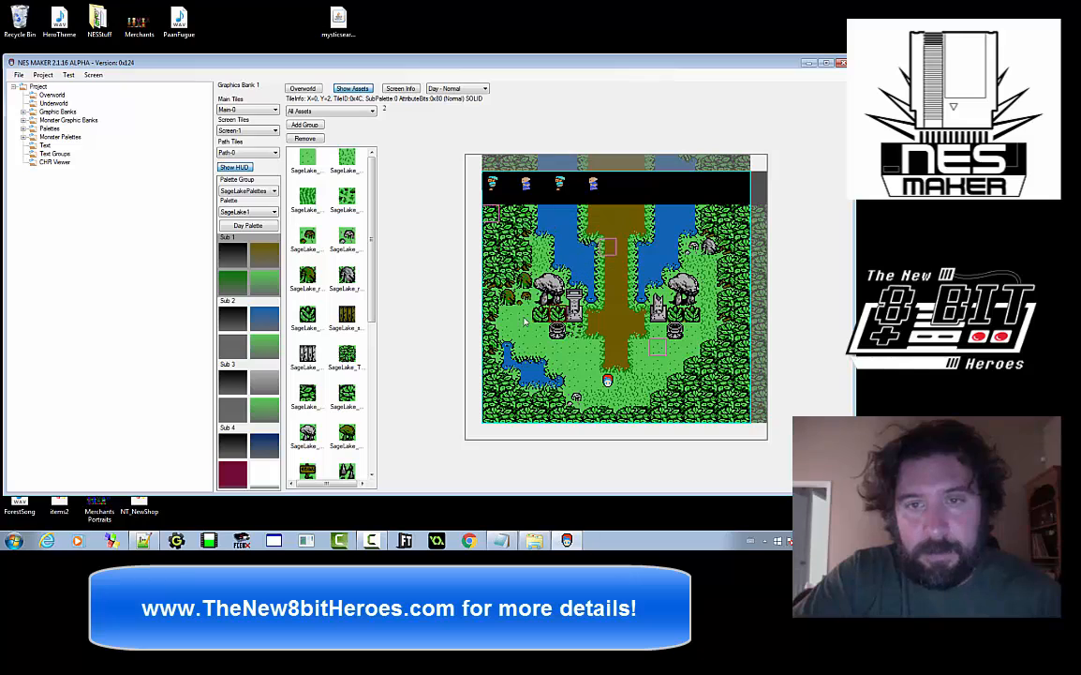
{"action": "right_click", "coordinate": [529, 322]}
{"action": "left_click", "coordinate": [553, 332]}
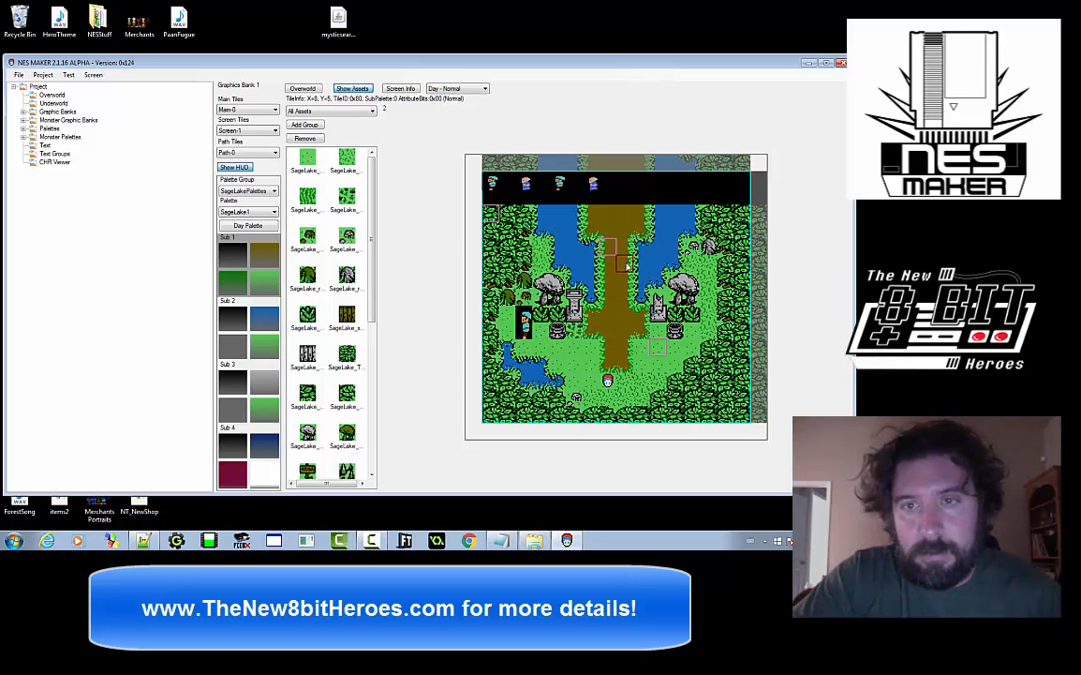
{"action": "right_click", "coordinate": [638, 249]}
{"action": "left_click", "coordinate": [670, 279]}
{"action": "right_click", "coordinate": [713, 265]}
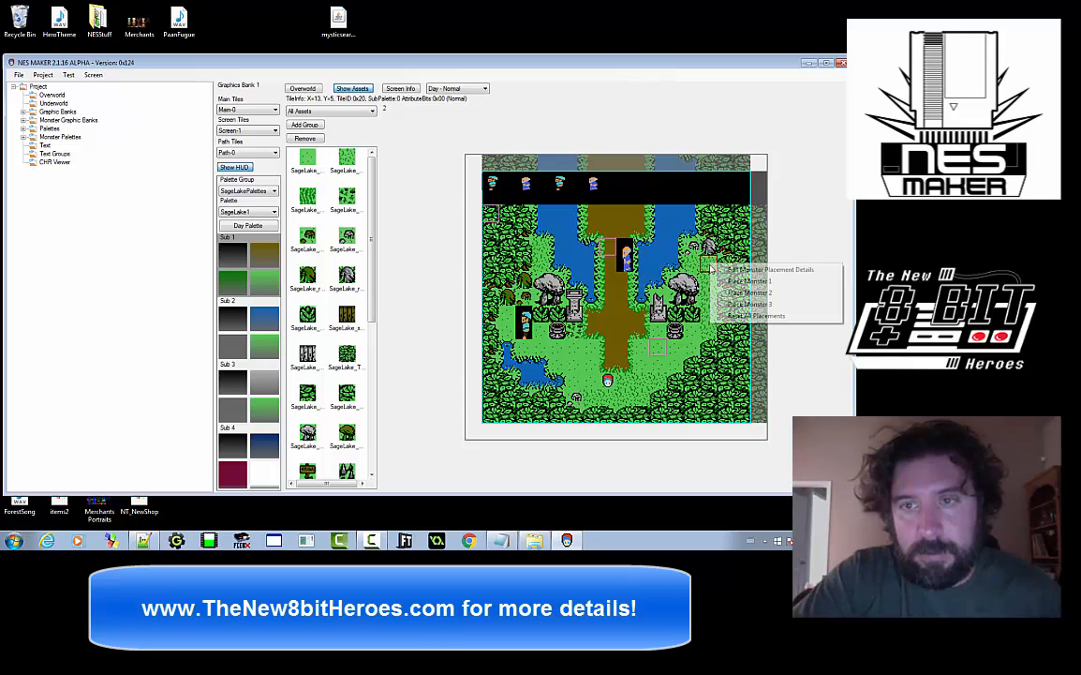
{"action": "left_click", "coordinate": [740, 304]}
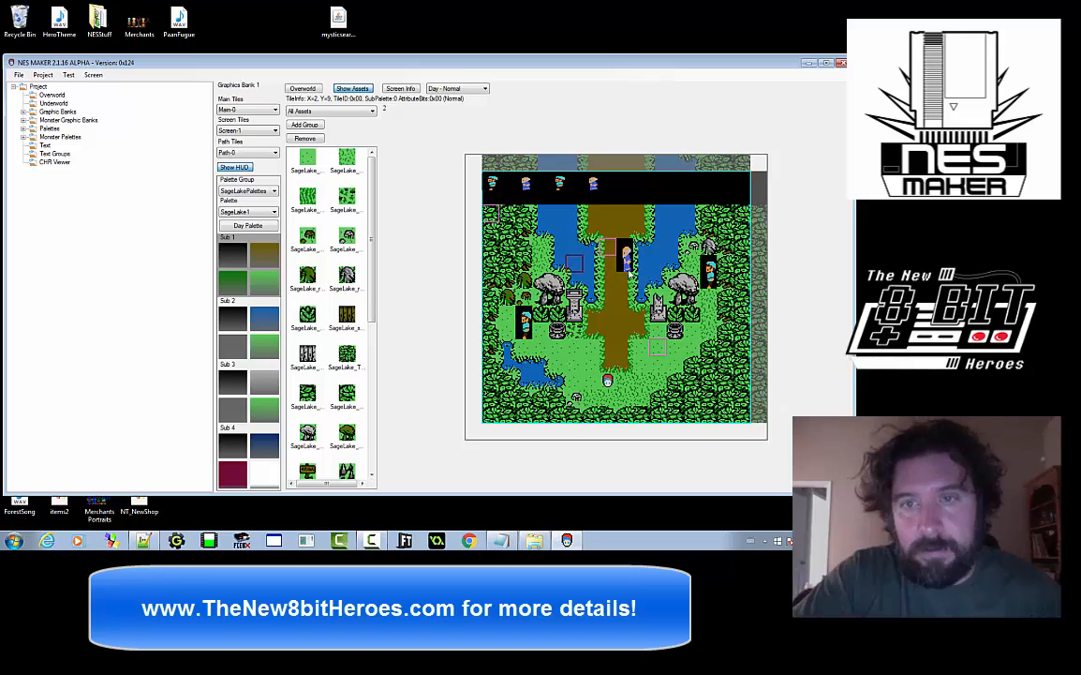
Check the screen's NPC group settings, and rename text group 15 to "screen 1 dudes day"
{"action": "left_click", "coordinate": [399, 88]}
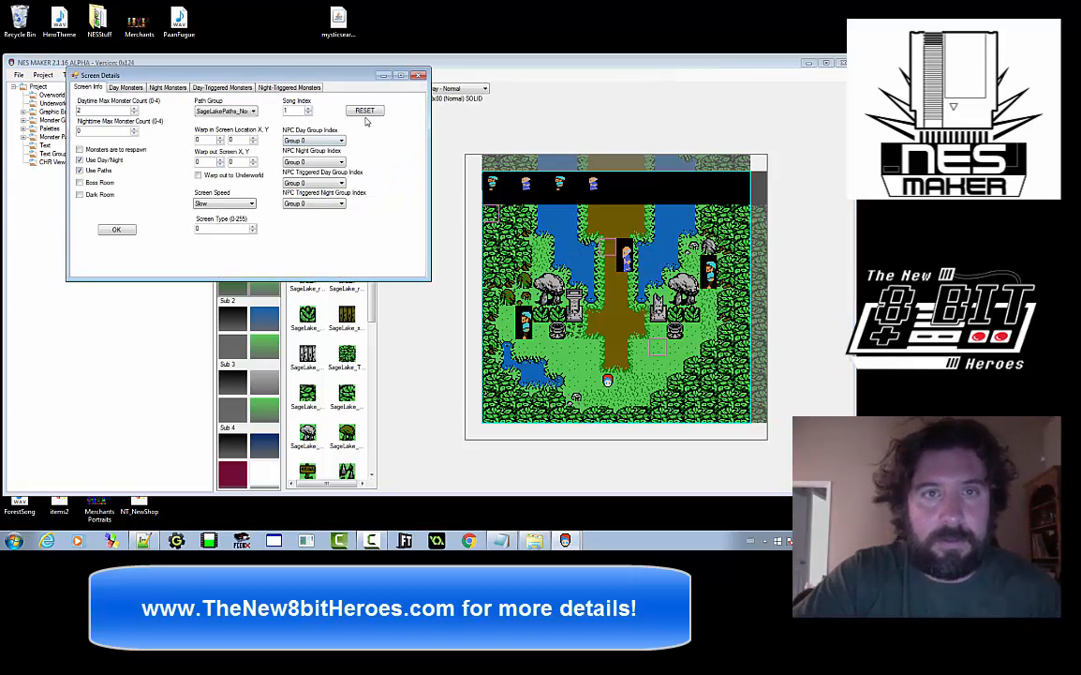
{"action": "left_click", "coordinate": [420, 76]}
{"action": "left_click", "coordinate": [35, 154]}
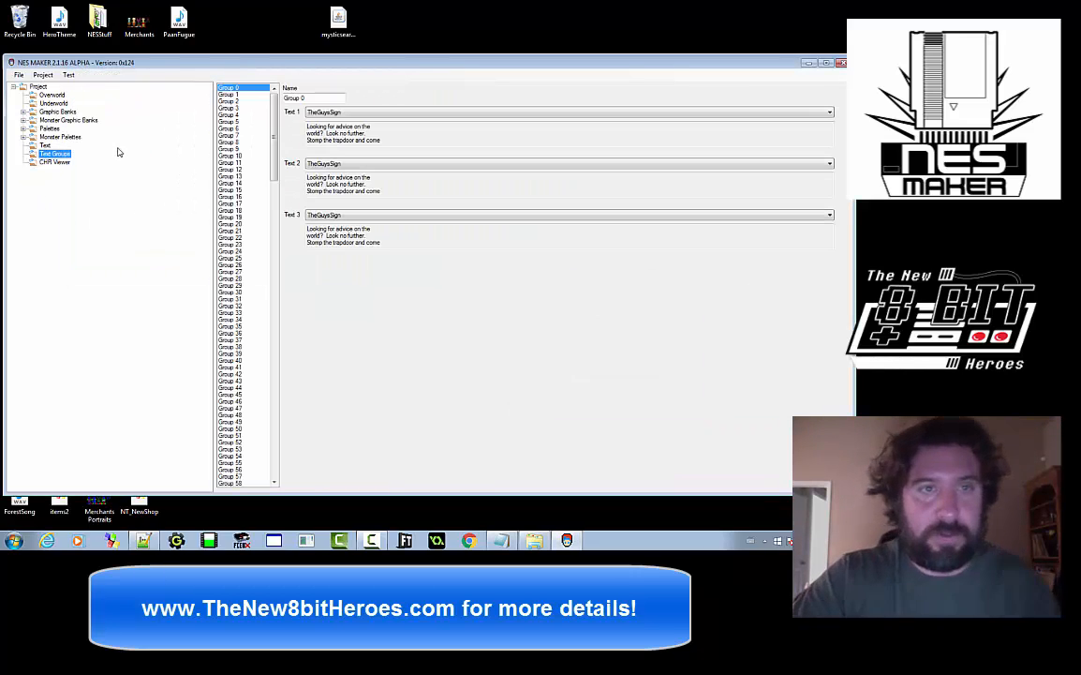
{"action": "left_click", "coordinate": [240, 88]}
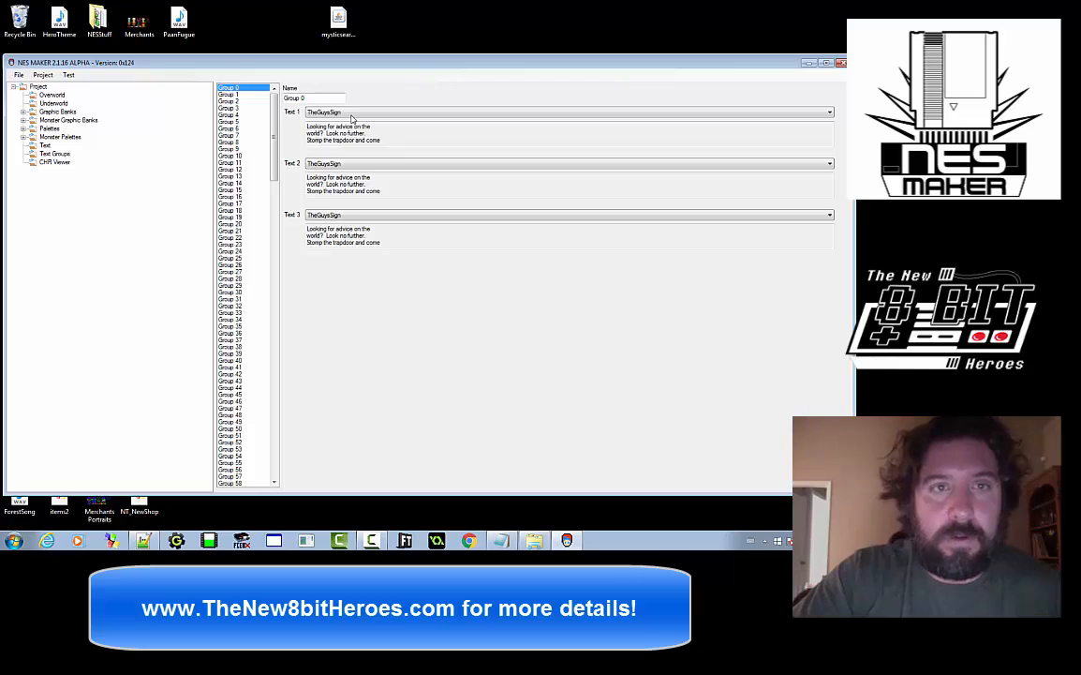
{"action": "left_click", "coordinate": [243, 190]}
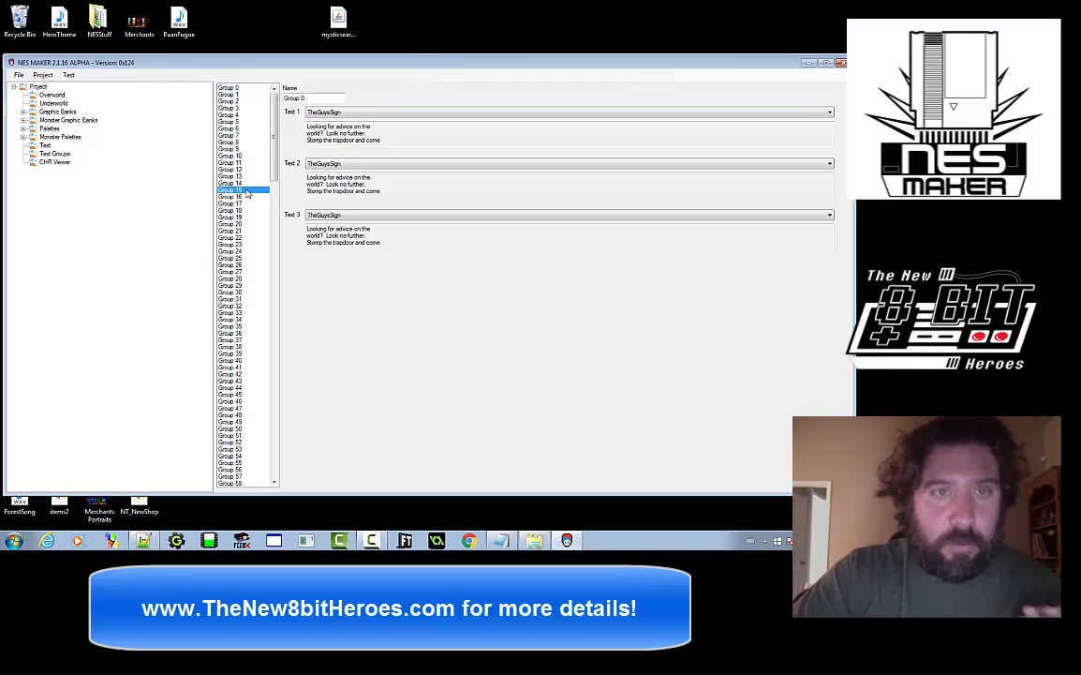
{"action": "left_click_drag", "start_coordinate": [332, 101], "coordinate": [284, 98]}
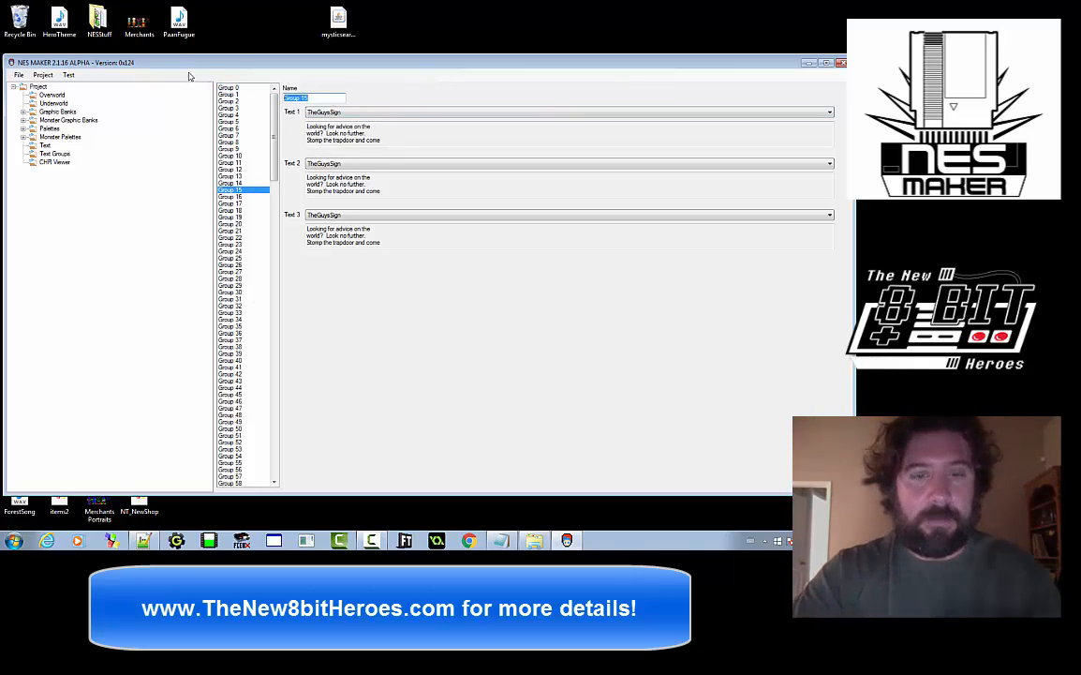
{"action": "key", "text": "BackSpace"}
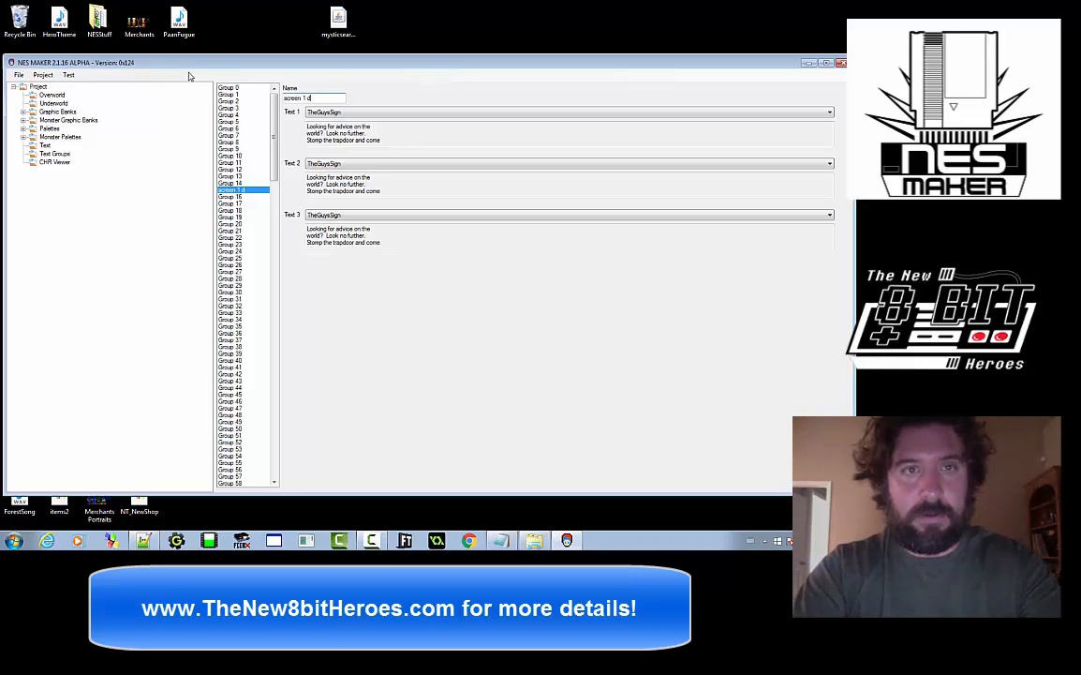
{"action": "type", "text": "screen 1 dudes day"}
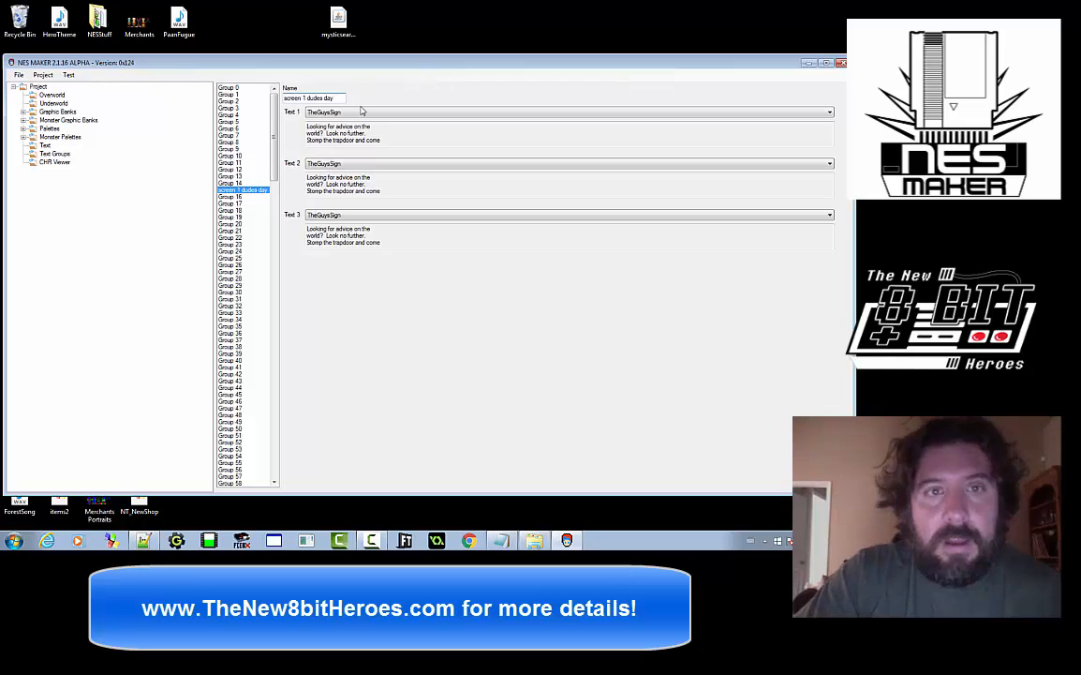
Assign the messages day 1, day 2 and day 3 to Text 1, Text 2 and Text 3 of the "screen 1 dudes day" group
{"action": "left_click", "coordinate": [364, 113]}
{"action": "scroll", "coordinate": [374, 241], "scroll_direction": "down", "scroll_amount": 5}
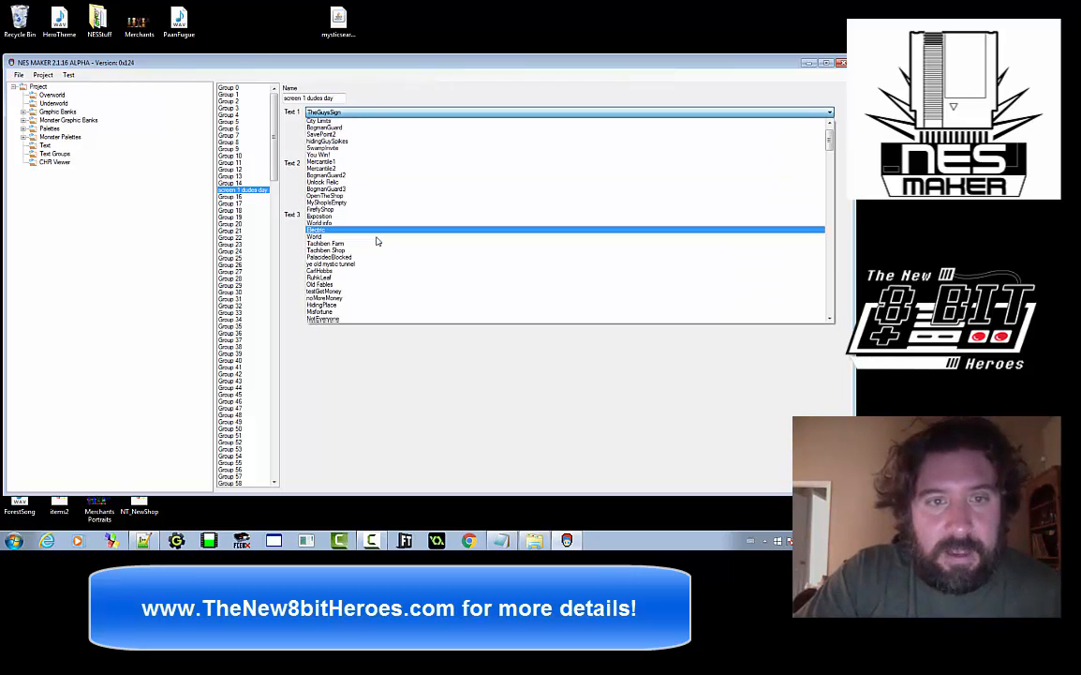
{"action": "scroll", "coordinate": [378, 241], "scroll_direction": "down", "scroll_amount": 10}
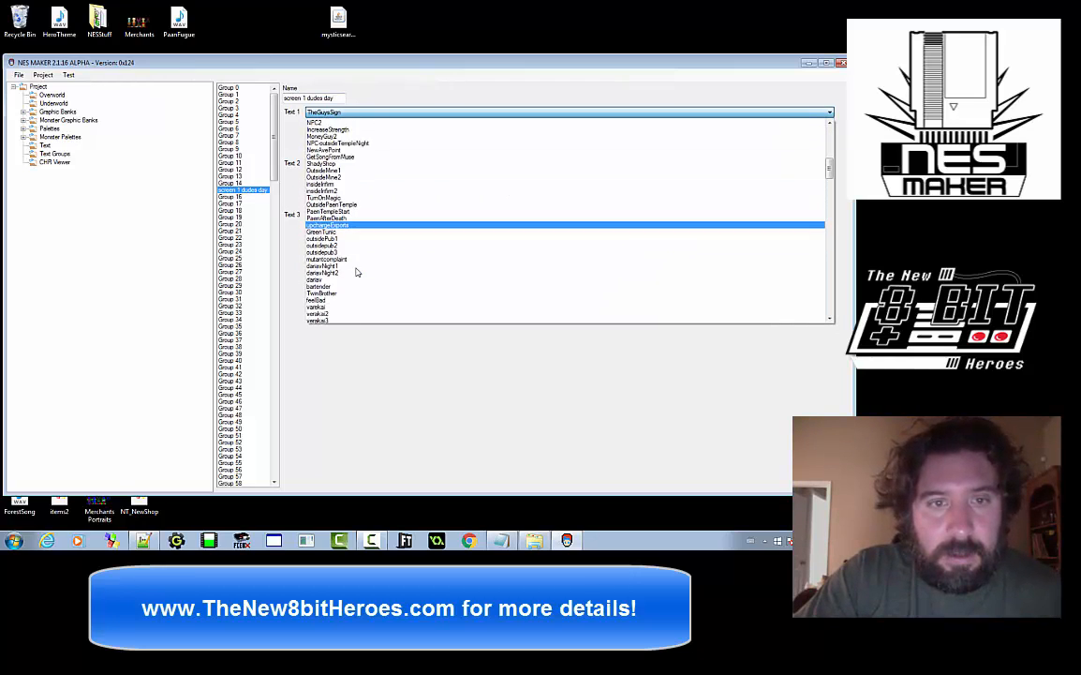
{"action": "left_click", "coordinate": [350, 272]}
{"action": "left_click", "coordinate": [367, 164]}
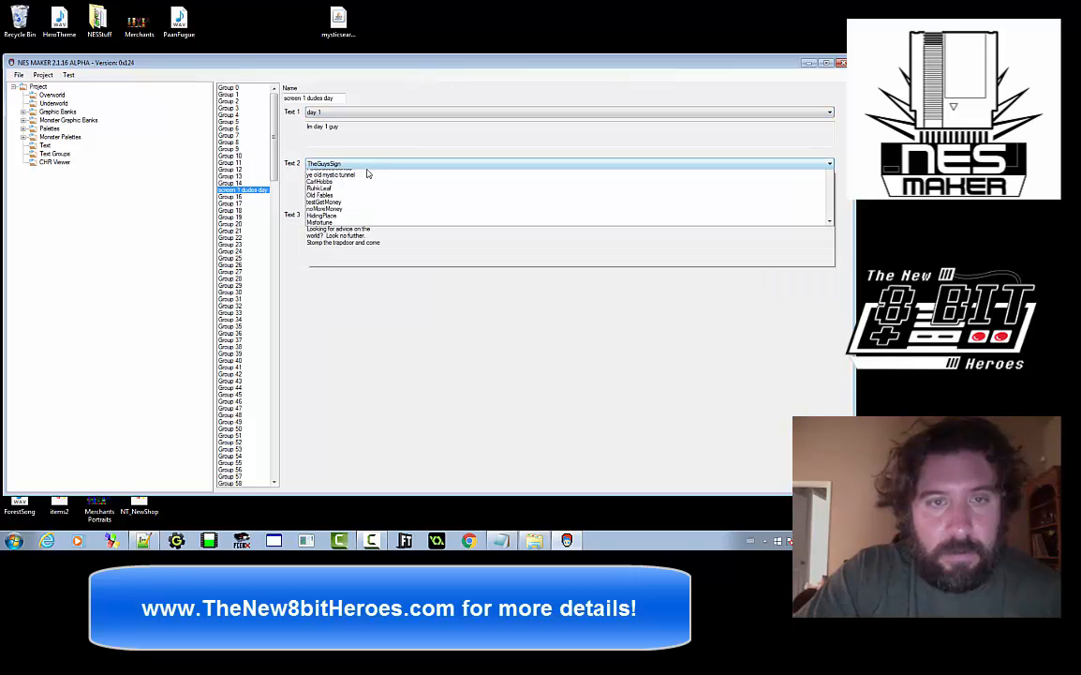
{"action": "scroll", "coordinate": [390, 288], "scroll_direction": "down", "scroll_amount": 5}
{"action": "scroll", "coordinate": [390, 288], "scroll_direction": "down", "scroll_amount": 10}
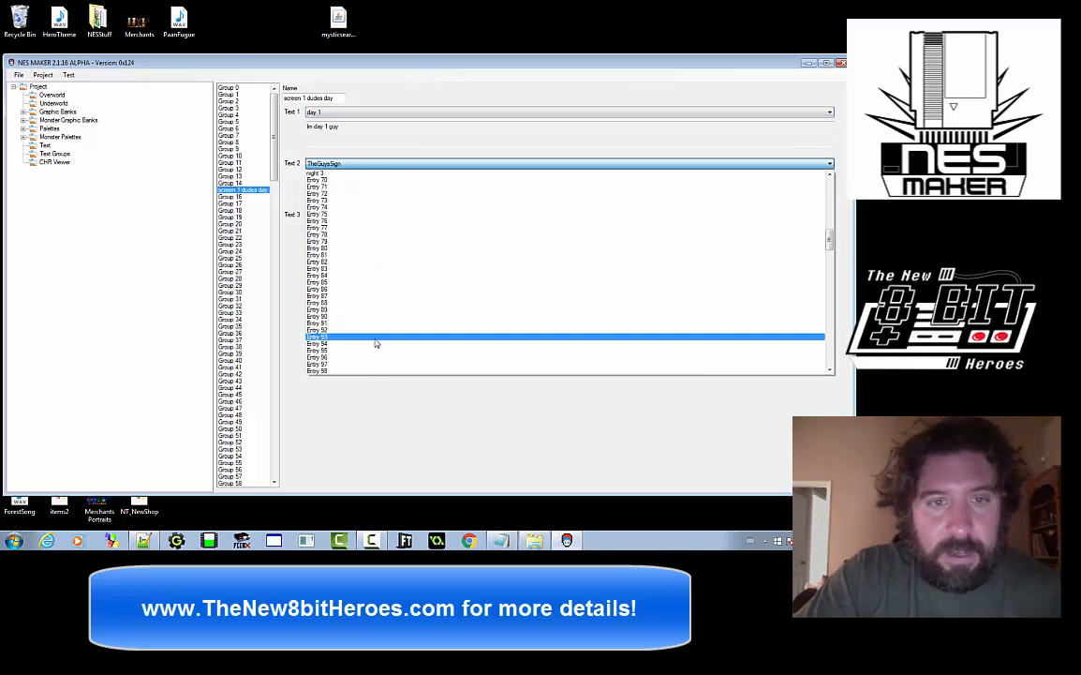
{"action": "scroll", "coordinate": [366, 249], "scroll_direction": "up", "scroll_amount": 15}
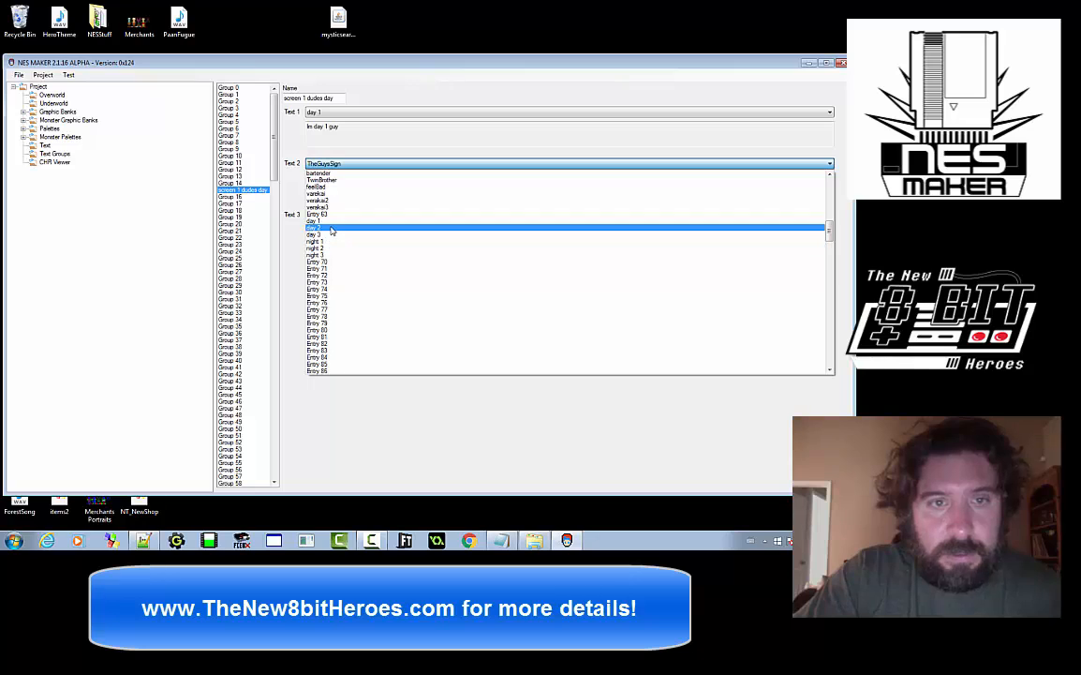
{"action": "left_click", "coordinate": [365, 239]}
{"action": "left_click", "coordinate": [370, 216]}
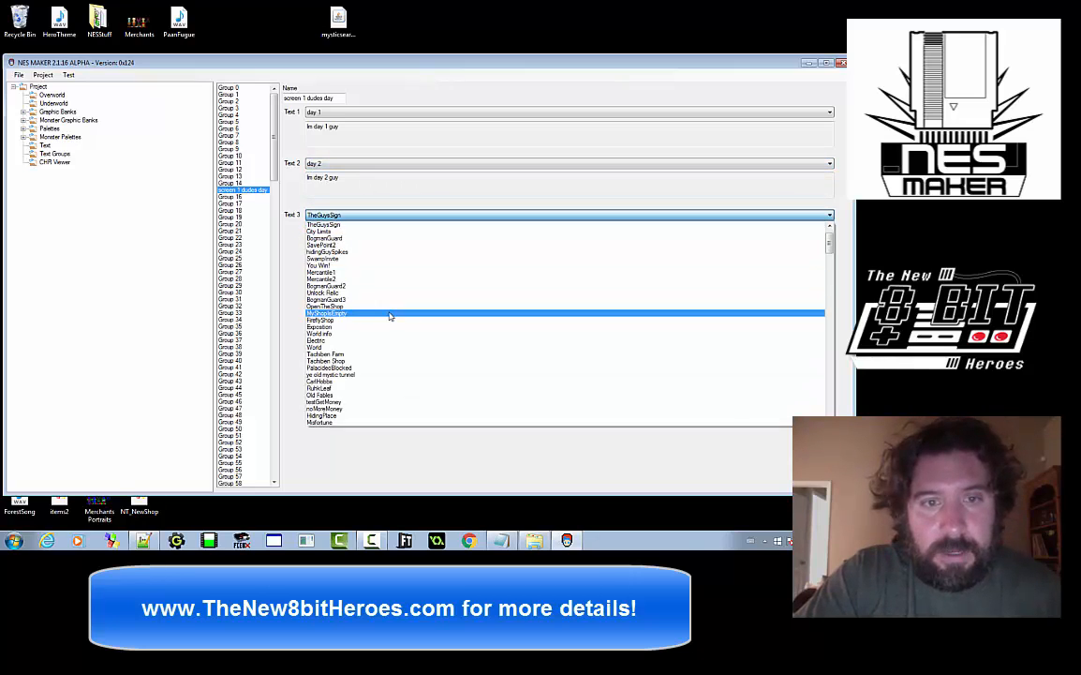
{"action": "scroll", "coordinate": [390, 315], "scroll_direction": "down", "scroll_amount": 5}
{"action": "scroll", "coordinate": [390, 317], "scroll_direction": "down", "scroll_amount": 5}
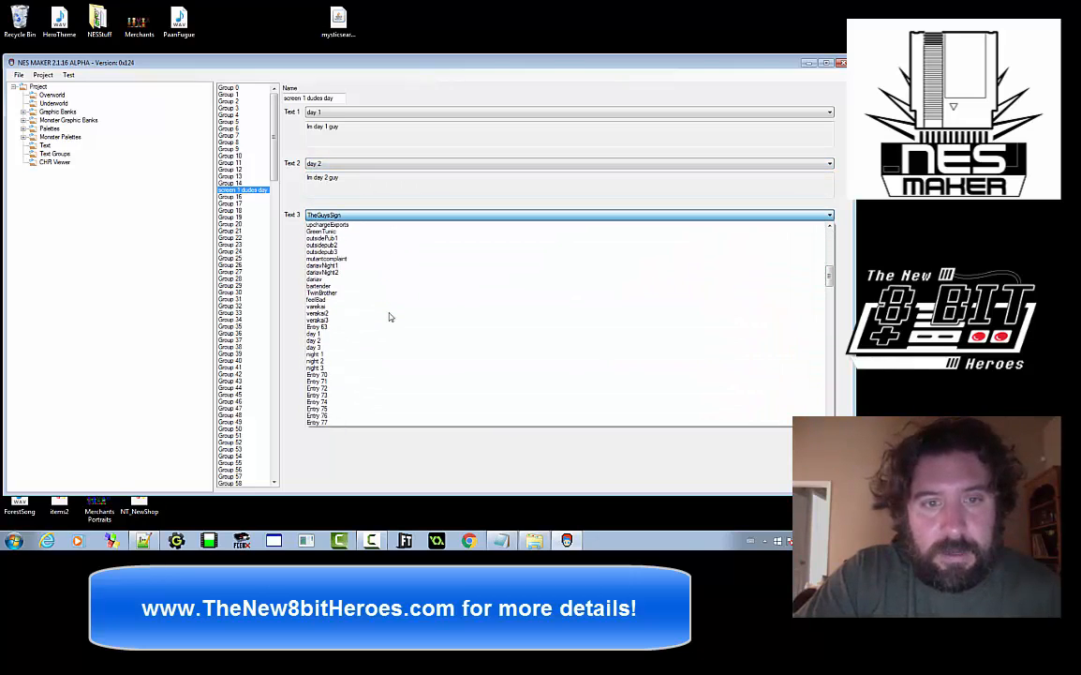
{"action": "left_click", "coordinate": [348, 347]}
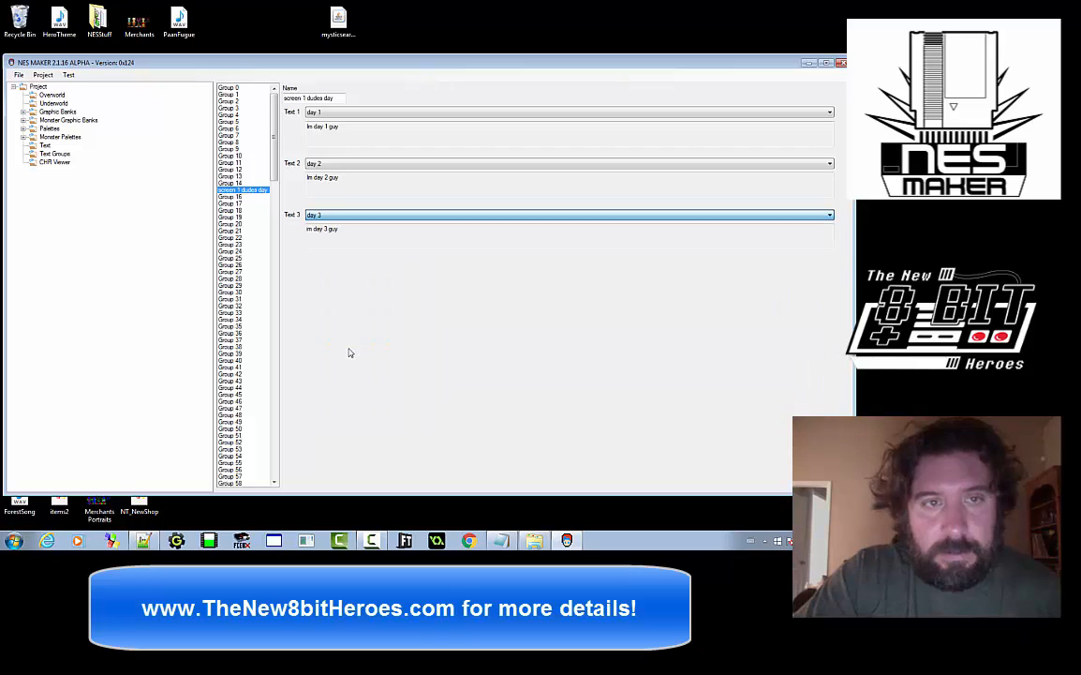
Rename text group 16 to "screen 1 dudes night"
{"action": "left_click", "coordinate": [246, 203]}
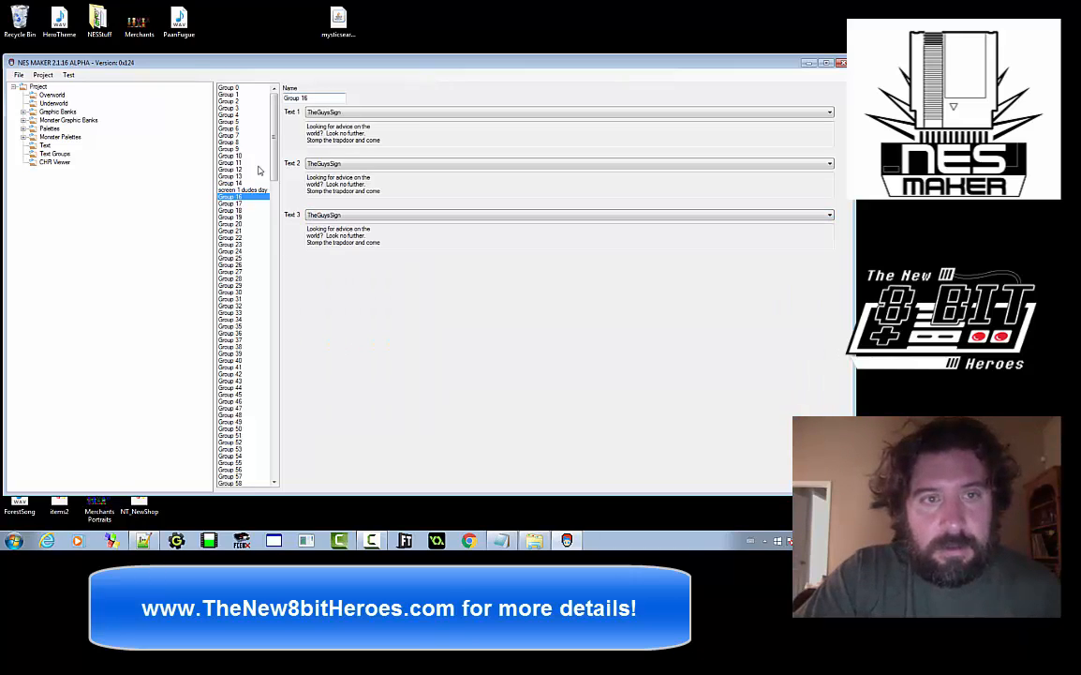
{"action": "left_click", "coordinate": [251, 196]}
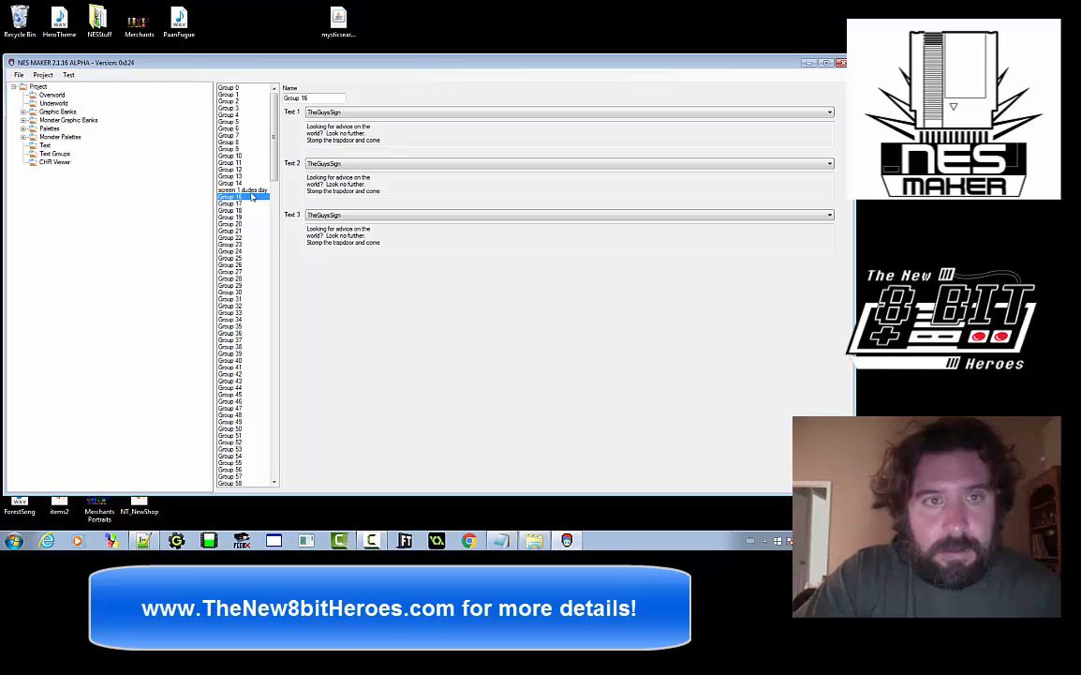
{"action": "left_click", "coordinate": [251, 190]}
{"action": "left_click", "coordinate": [240, 184]}
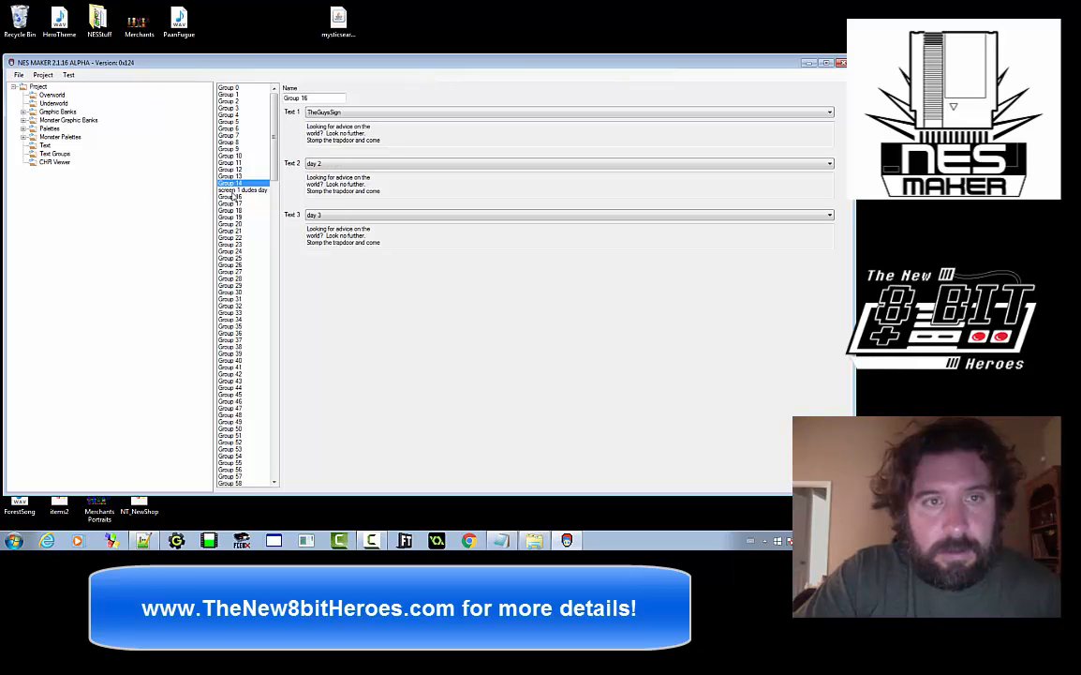
{"action": "left_click", "coordinate": [233, 198]}
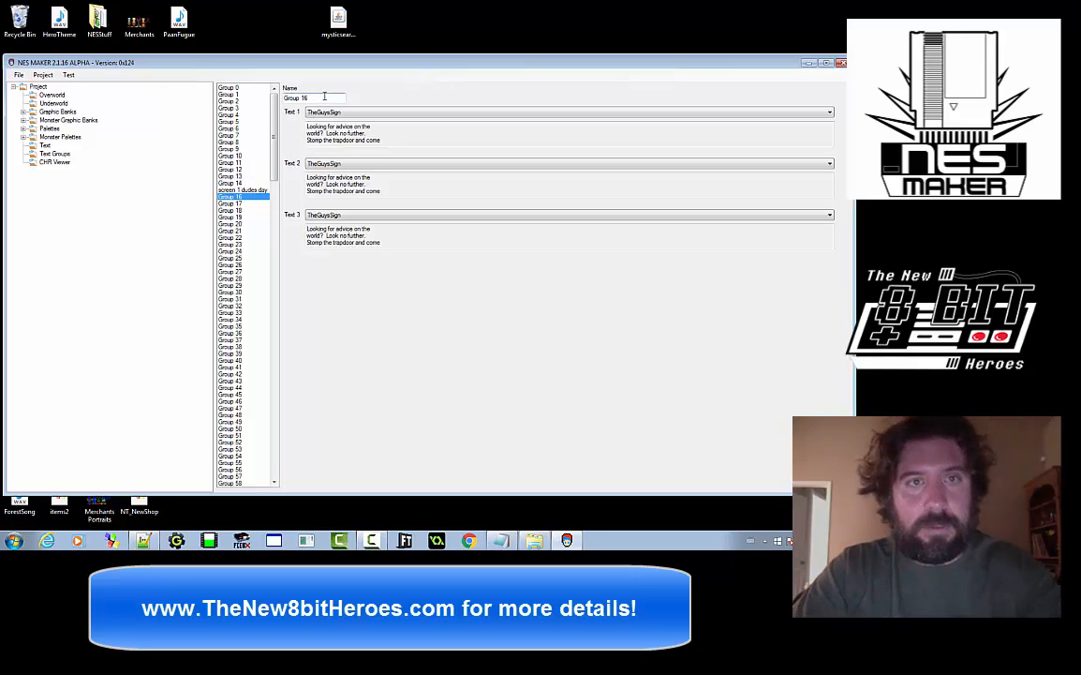
{"action": "left_click_drag", "start_coordinate": [325, 97], "coordinate": [252, 94]}
{"action": "type", "text": "sc"}
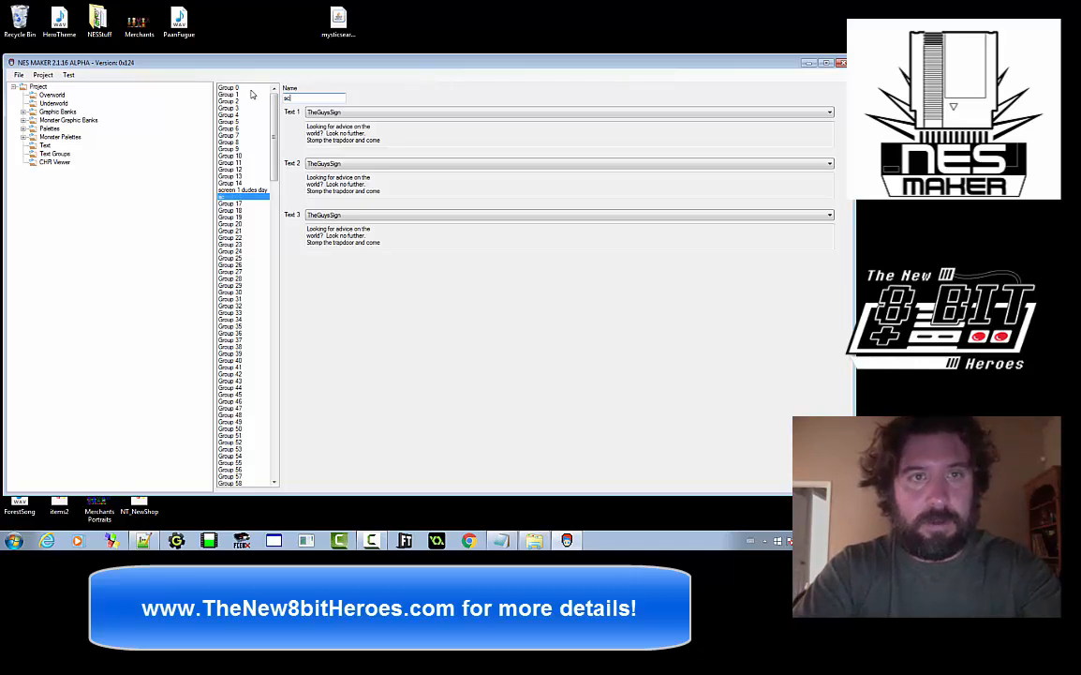
{"action": "type", "text": "reen 1 dudes night"}
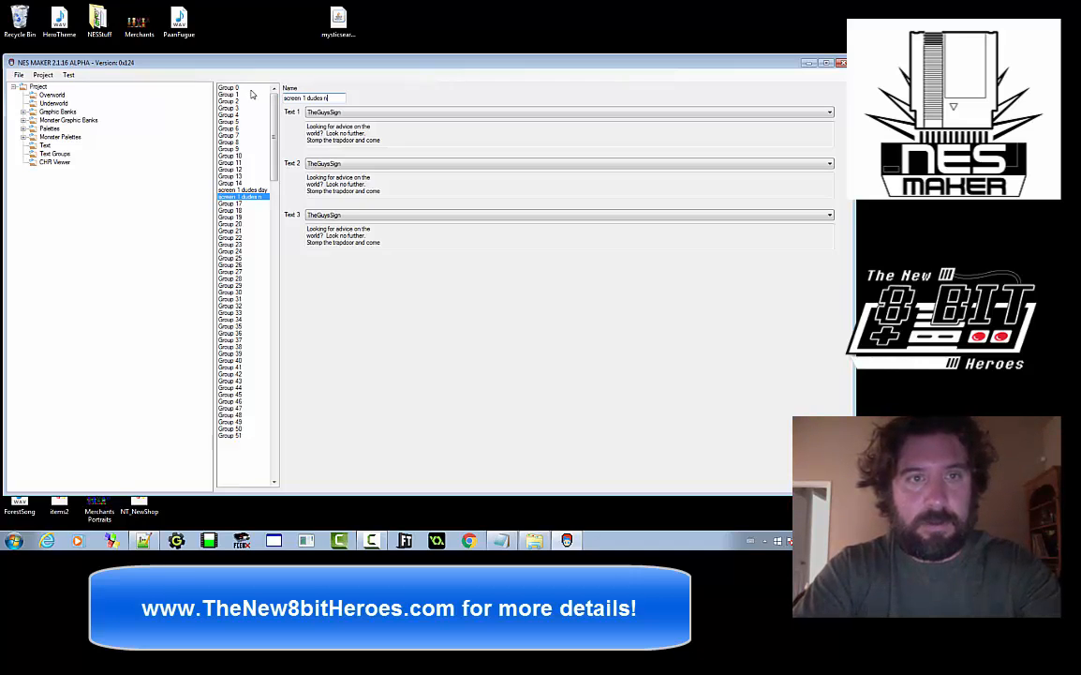
Assign the messages night 1, night 2 and night 3 to Text 1, Text 2 and Text 3 of the "screen 1 dudes night" group
{"action": "left_click", "coordinate": [345, 113]}
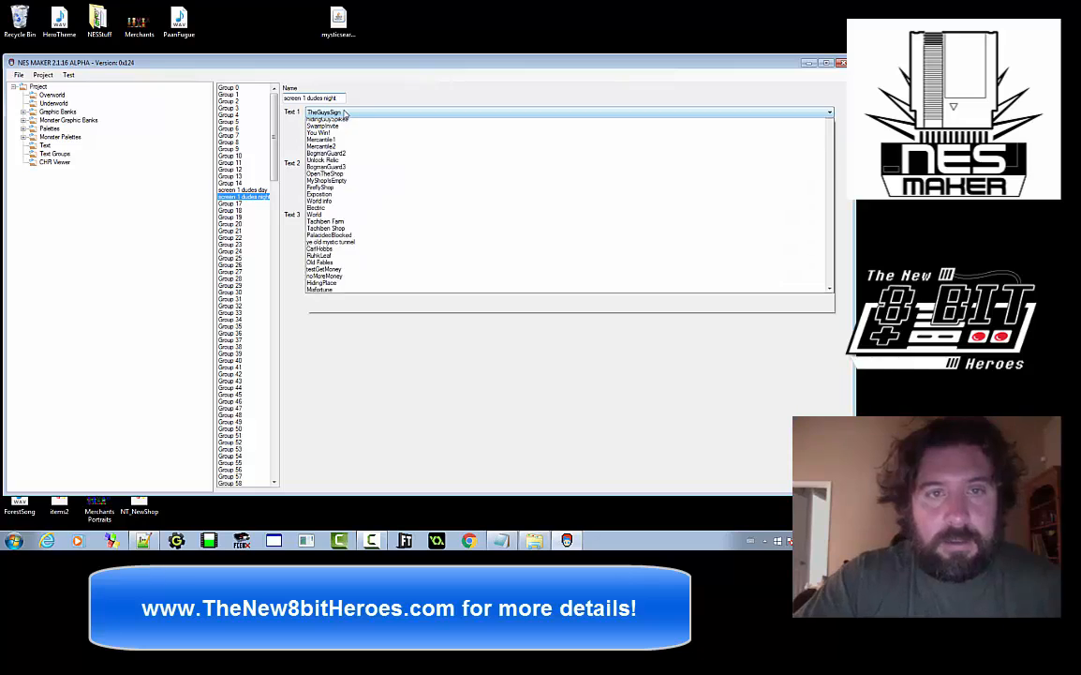
{"action": "scroll", "coordinate": [408, 214], "scroll_direction": "down", "scroll_amount": 5}
{"action": "scroll", "coordinate": [374, 271], "scroll_direction": "down", "scroll_amount": 7}
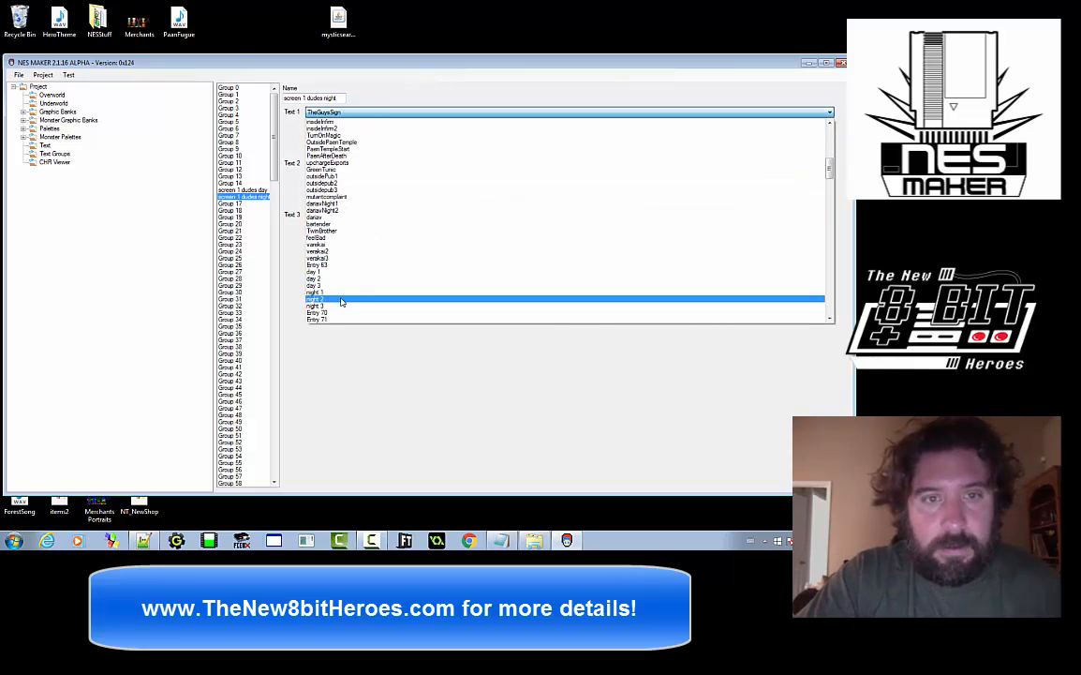
{"action": "left_click", "coordinate": [339, 293]}
{"action": "left_click", "coordinate": [393, 164]}
{"action": "scroll", "coordinate": [394, 296], "scroll_direction": "down", "scroll_amount": 10}
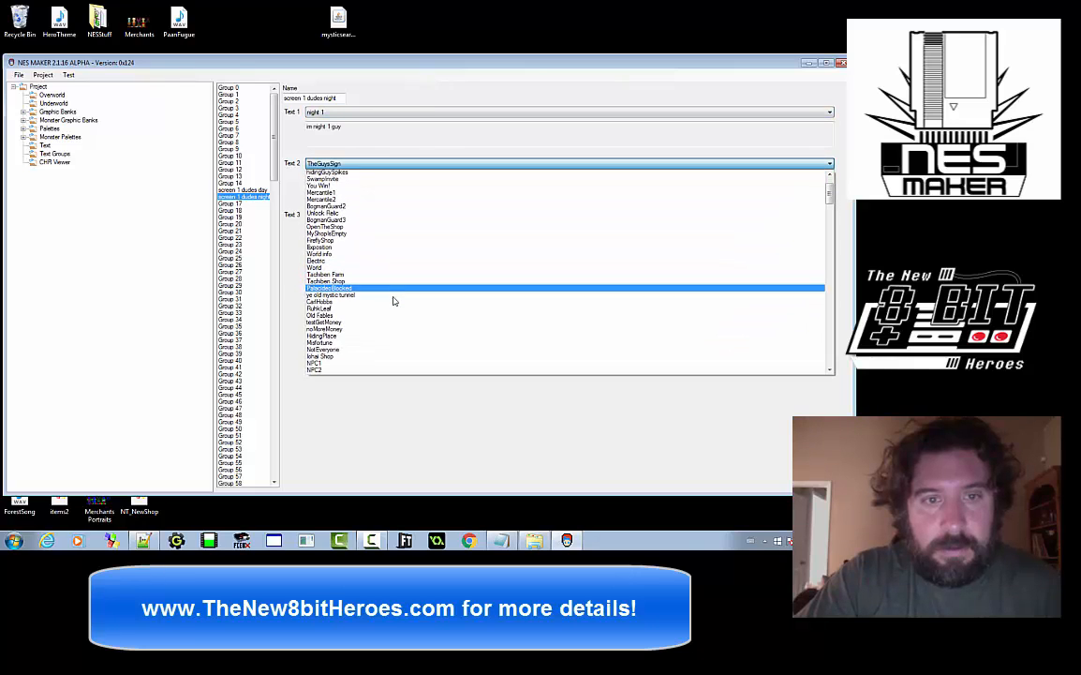
{"action": "scroll", "coordinate": [361, 323], "scroll_direction": "down", "scroll_amount": 5}
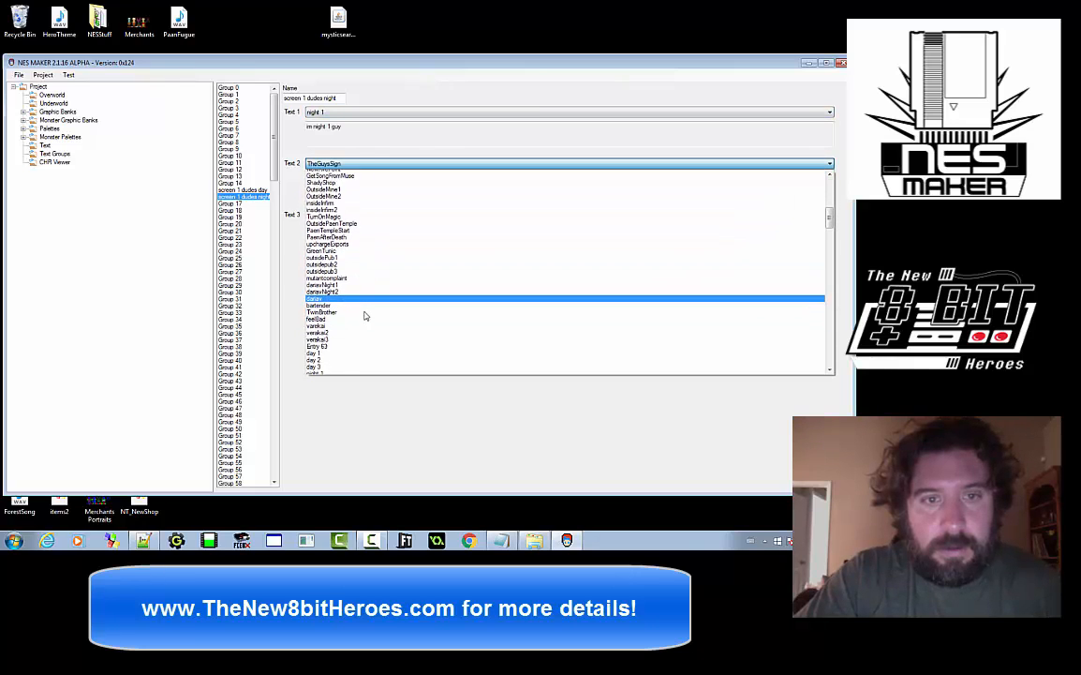
{"action": "left_click", "coordinate": [345, 358]}
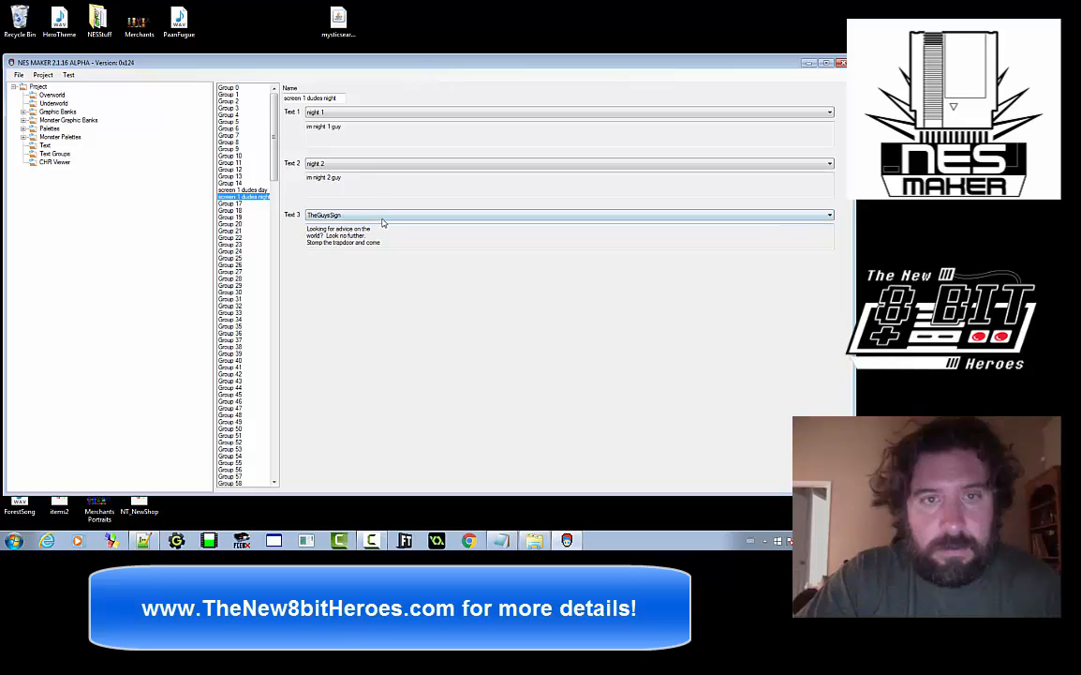
{"action": "left_click", "coordinate": [382, 216]}
{"action": "scroll", "coordinate": [399, 278], "scroll_direction": "down", "scroll_amount": 3}
{"action": "scroll", "coordinate": [375, 310], "scroll_direction": "down", "scroll_amount": 5}
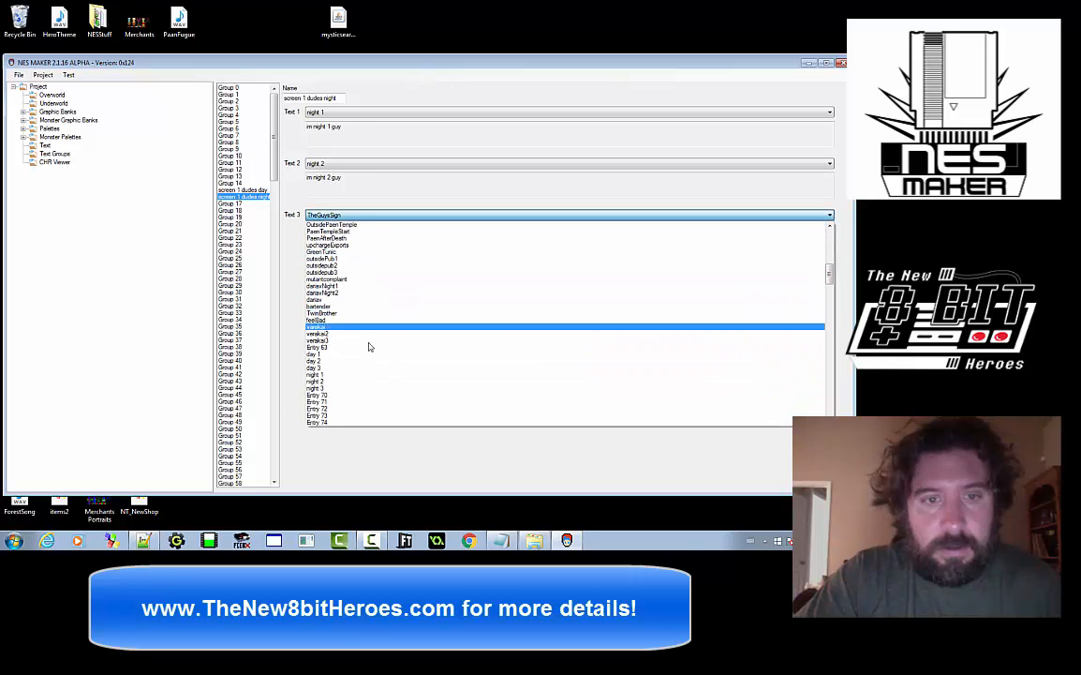
{"action": "left_click", "coordinate": [361, 387]}
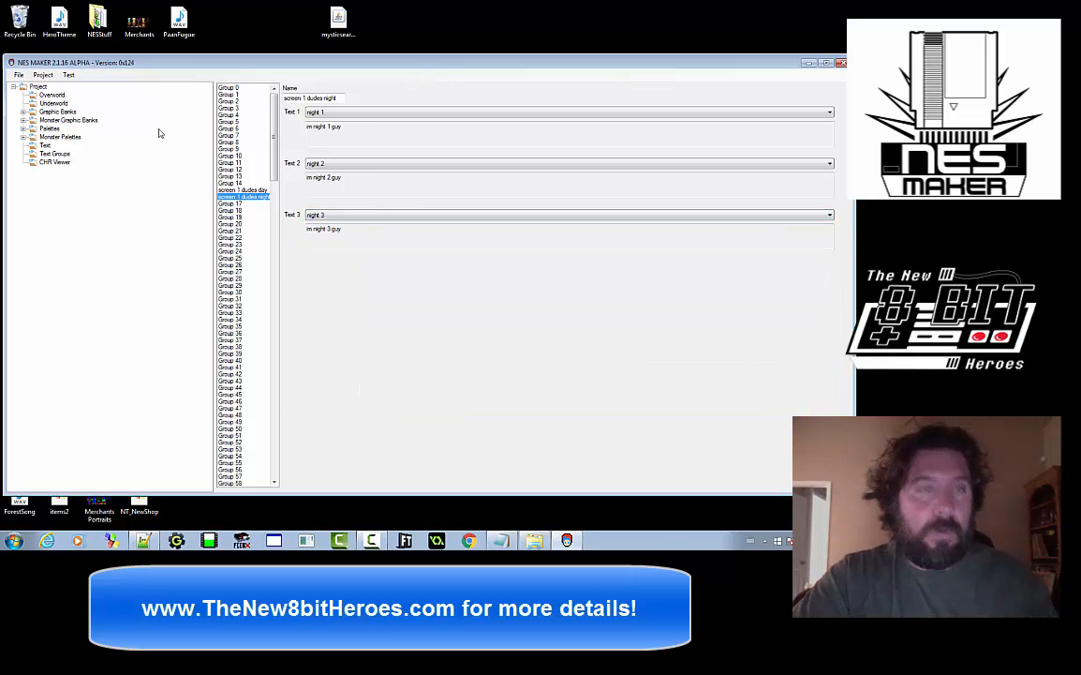
In the overworld hero start screen's details, set the NPC day group to "screen 1 dudes day" and the night group to "screen 1 dudes night"
{"action": "left_click", "coordinate": [54, 95]}
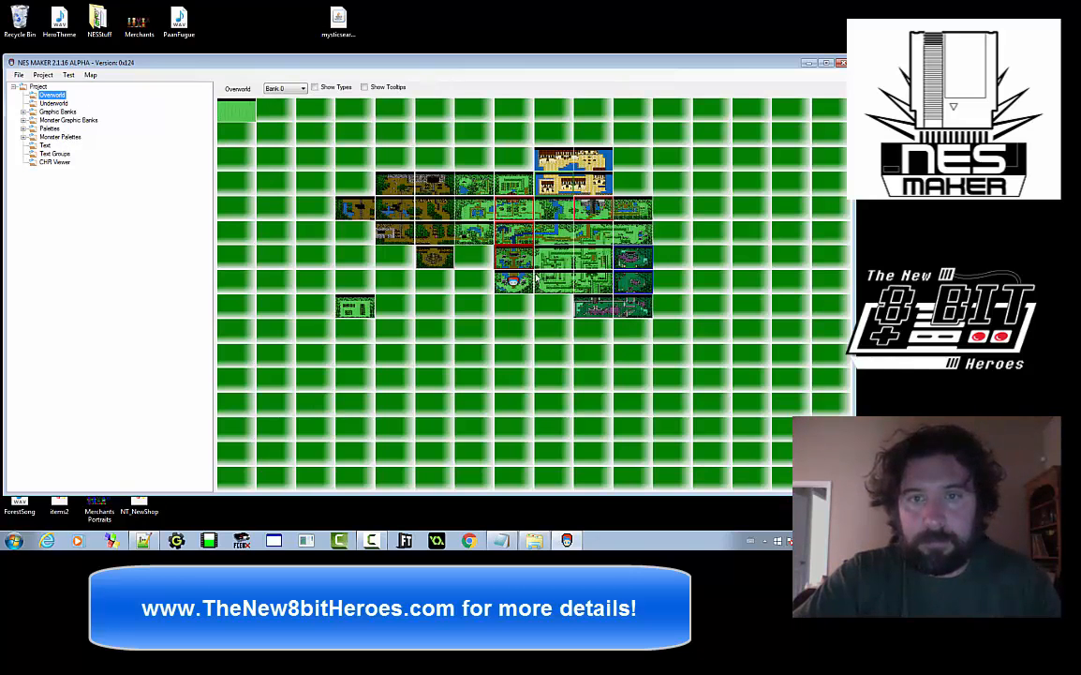
{"action": "double_click", "coordinate": [512, 281]}
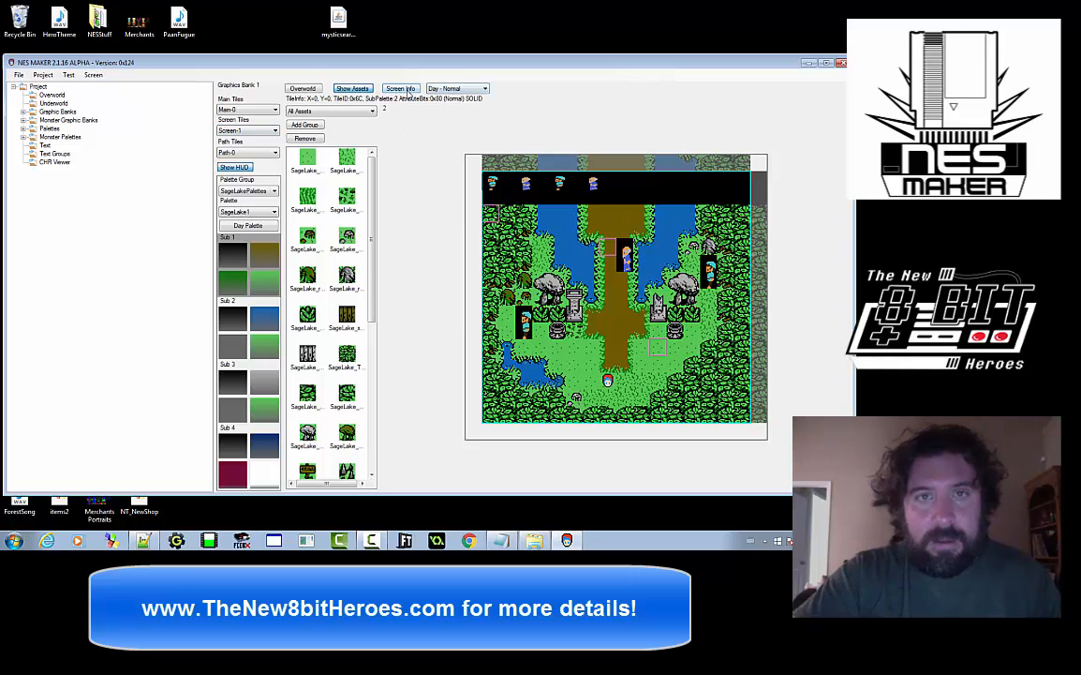
{"action": "left_click", "coordinate": [401, 89]}
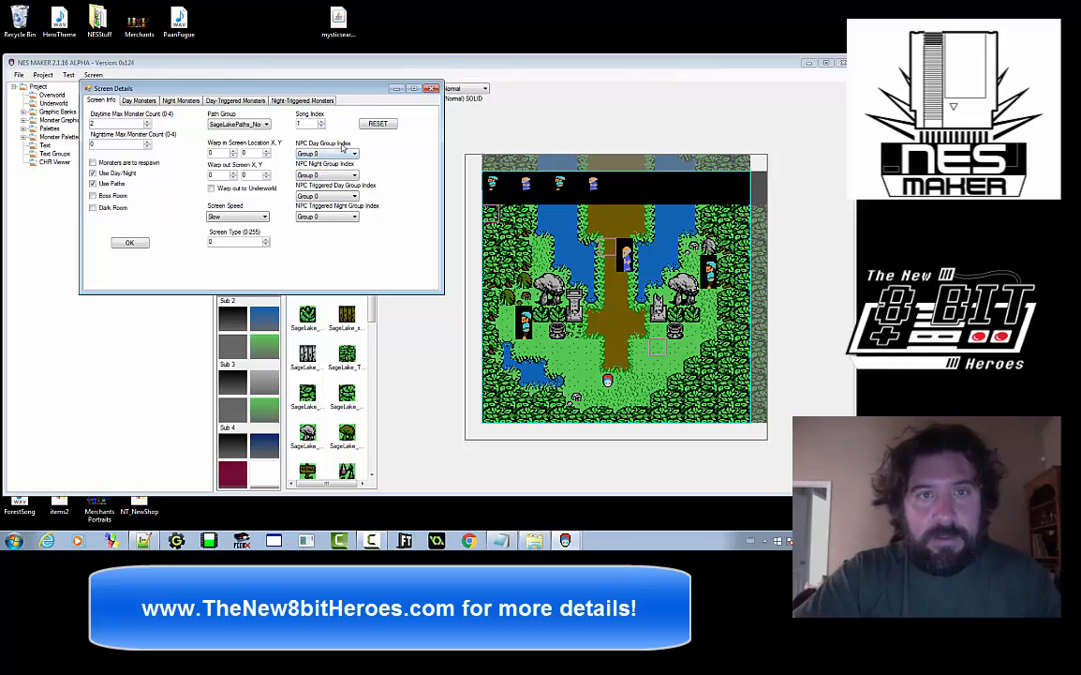
{"action": "left_click", "coordinate": [342, 153]}
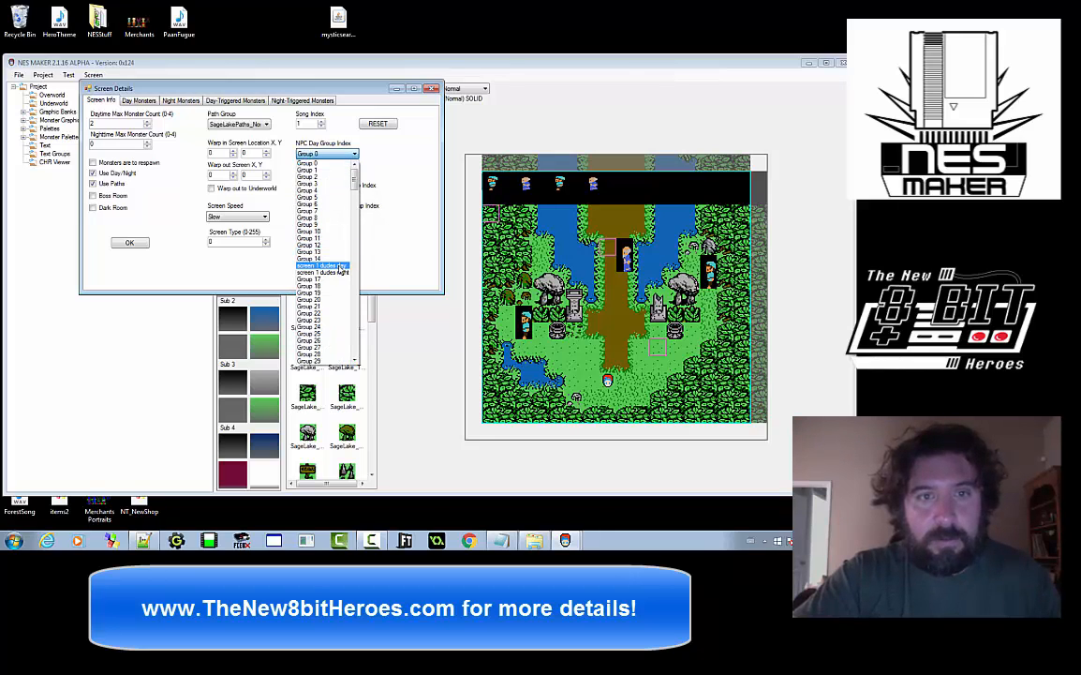
{"action": "left_click", "coordinate": [340, 266]}
{"action": "left_click", "coordinate": [342, 175]}
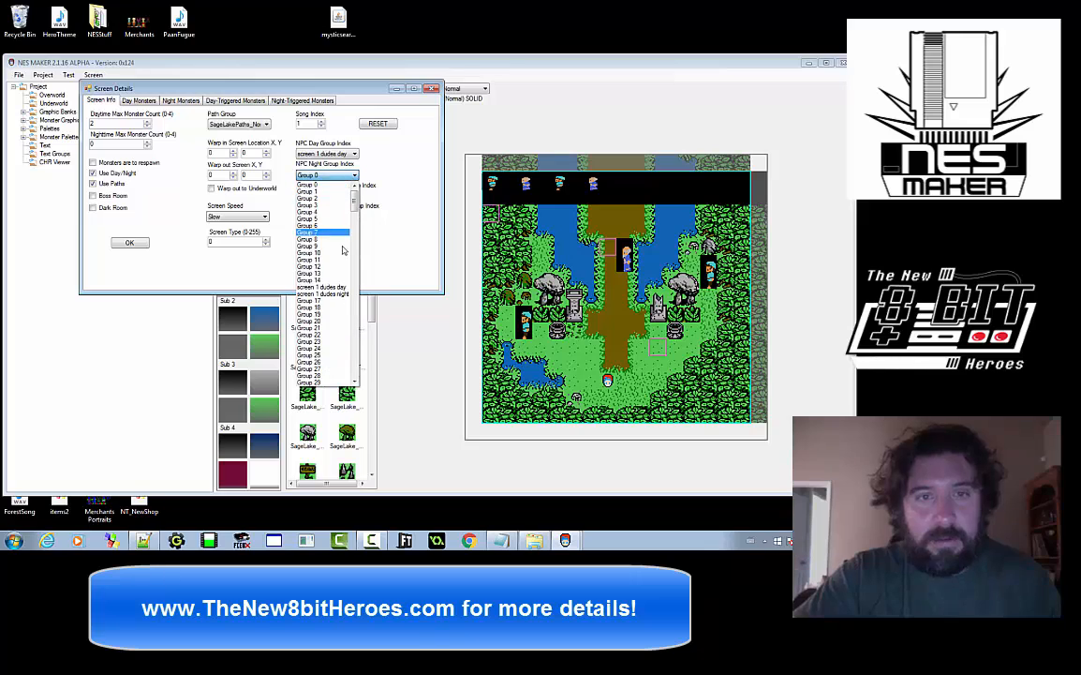
{"action": "left_click", "coordinate": [344, 296]}
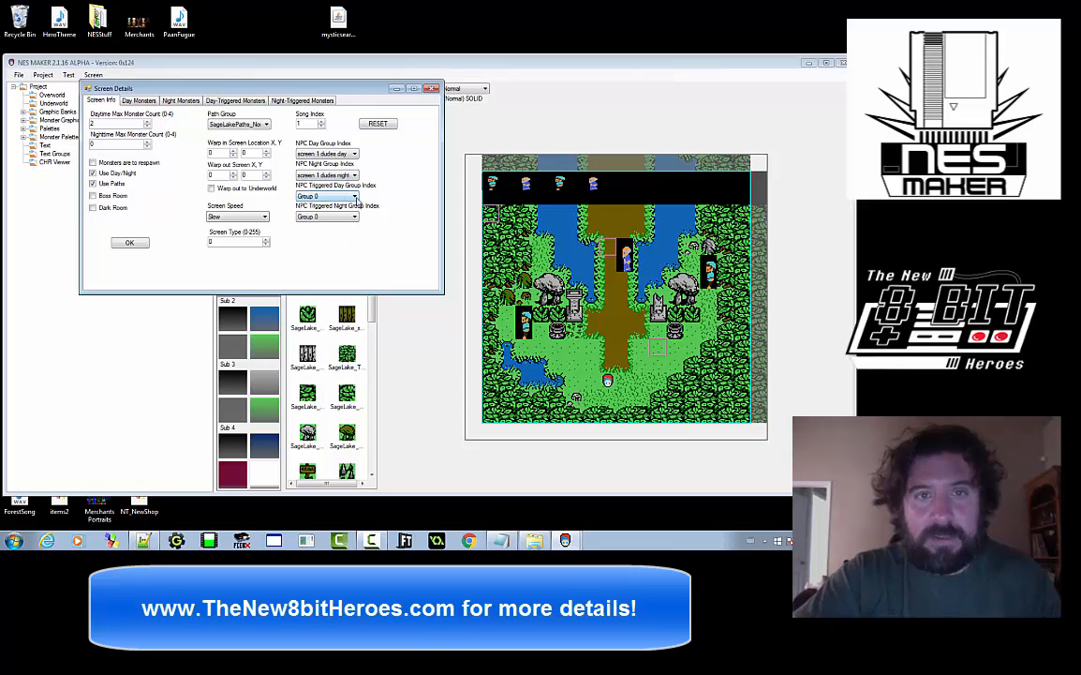
{"action": "left_click", "coordinate": [356, 199]}
{"action": "left_click", "coordinate": [356, 199]}
{"action": "left_click", "coordinate": [354, 218]}
{"action": "left_click", "coordinate": [354, 217]}
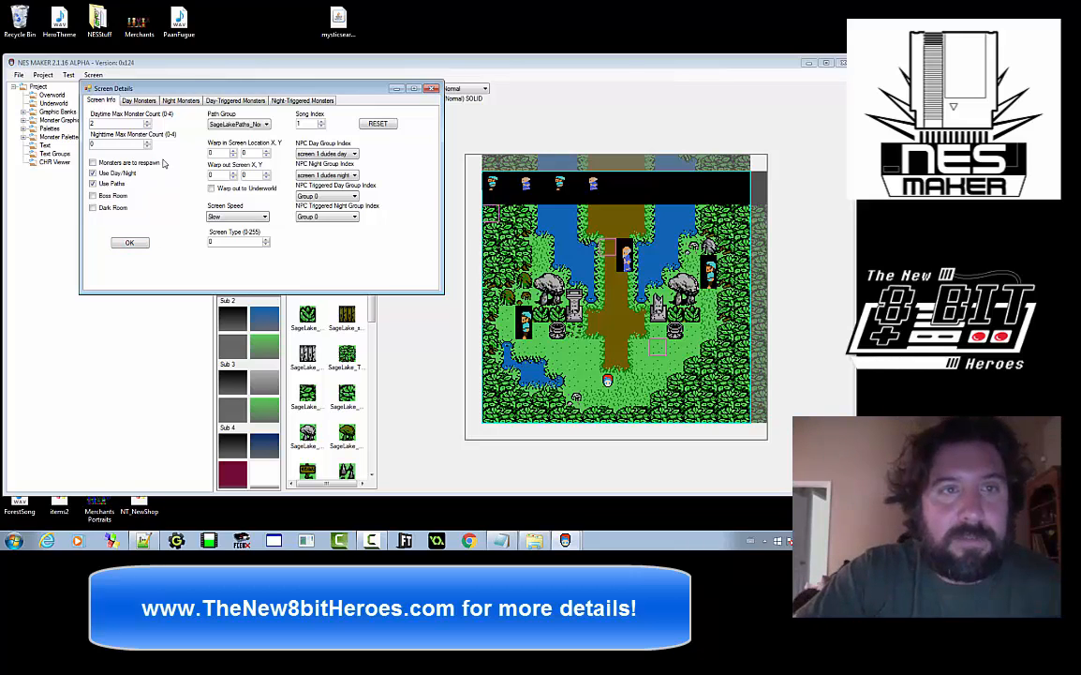
For the screen's night monsters, set the tileset to Tiles-5 and the monster group to NPC_walker_women
{"action": "left_click", "coordinate": [181, 100]}
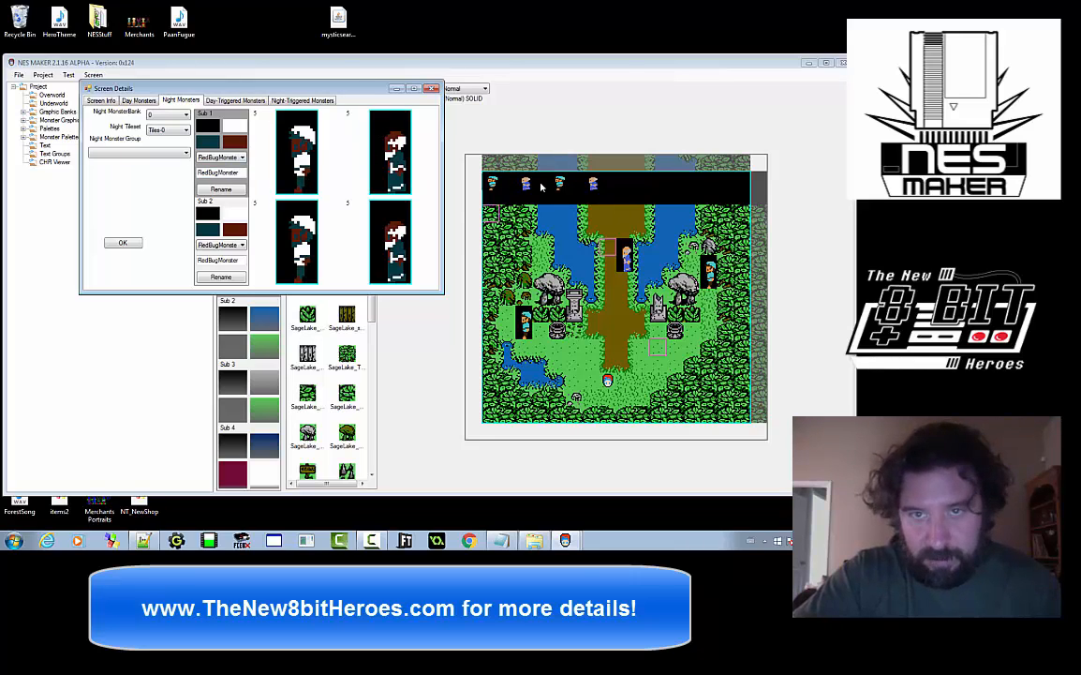
{"action": "left_click", "coordinate": [216, 157]}
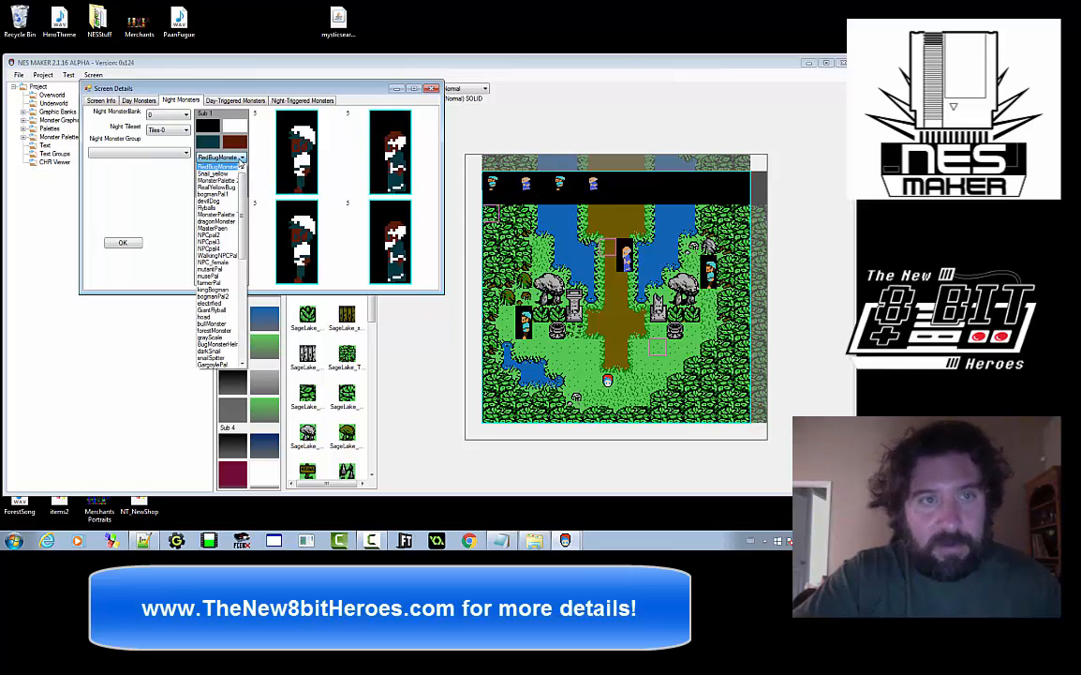
{"action": "left_click", "coordinate": [191, 160]}
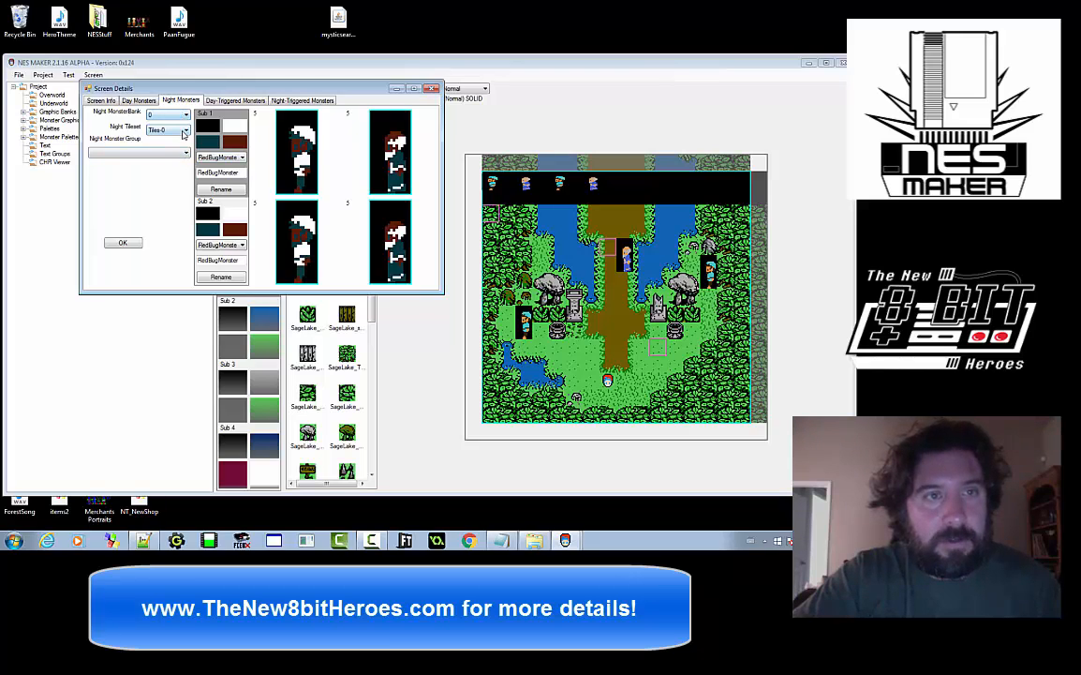
{"action": "left_click", "coordinate": [186, 130]}
{"action": "left_click", "coordinate": [182, 179]}
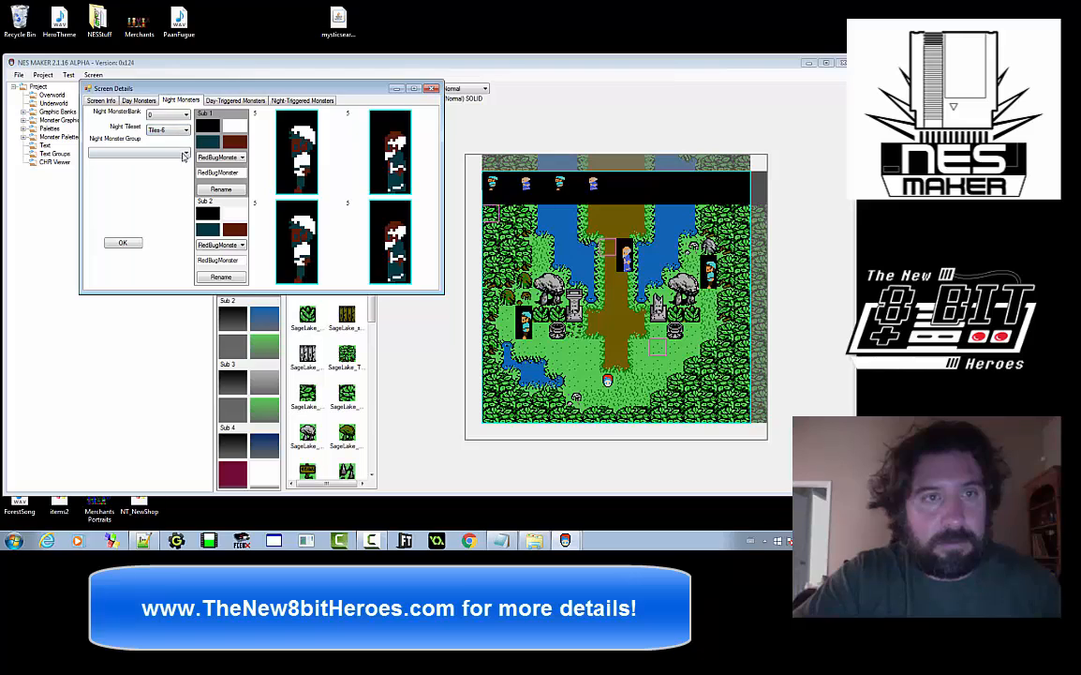
{"action": "left_click", "coordinate": [186, 129]}
{"action": "left_click", "coordinate": [178, 174]}
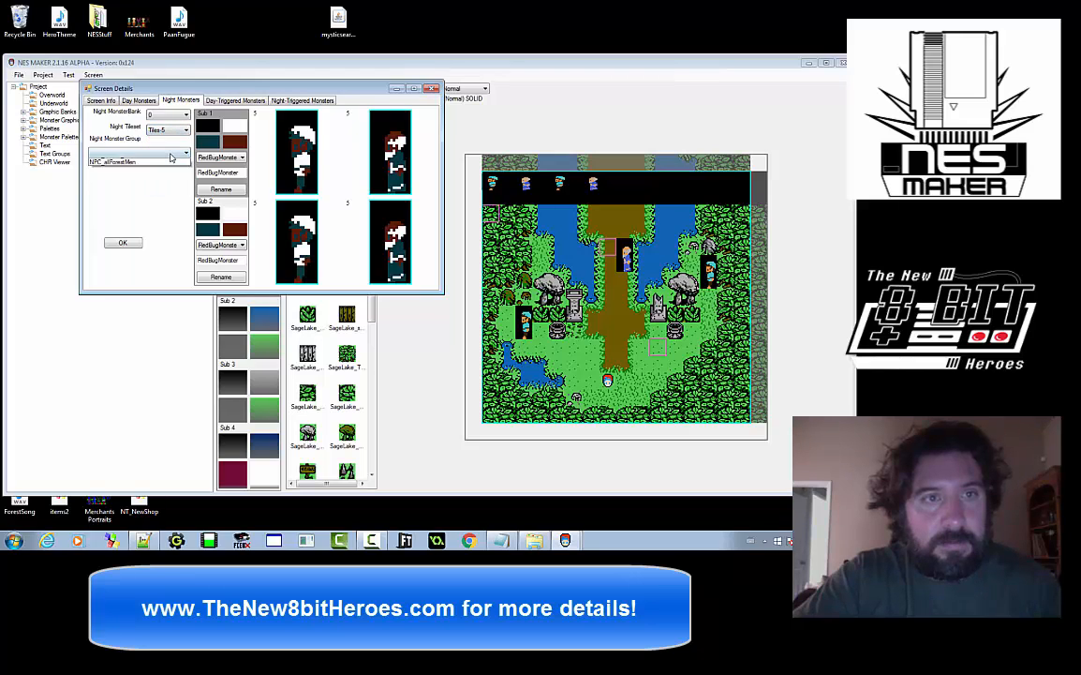
{"action": "left_click", "coordinate": [173, 151]}
{"action": "left_click", "coordinate": [173, 175]}
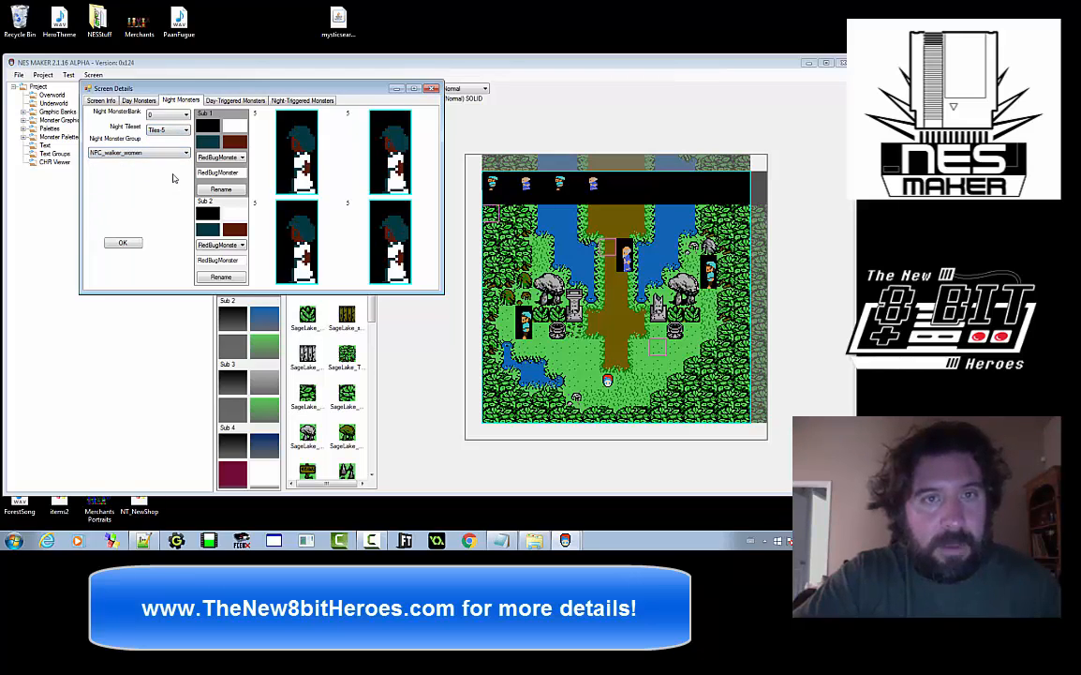
Set the night monsters' Sub 1 palette to robed1 and Sub 2 palette to robed2, and accept the screen details
{"action": "left_click", "coordinate": [223, 158]}
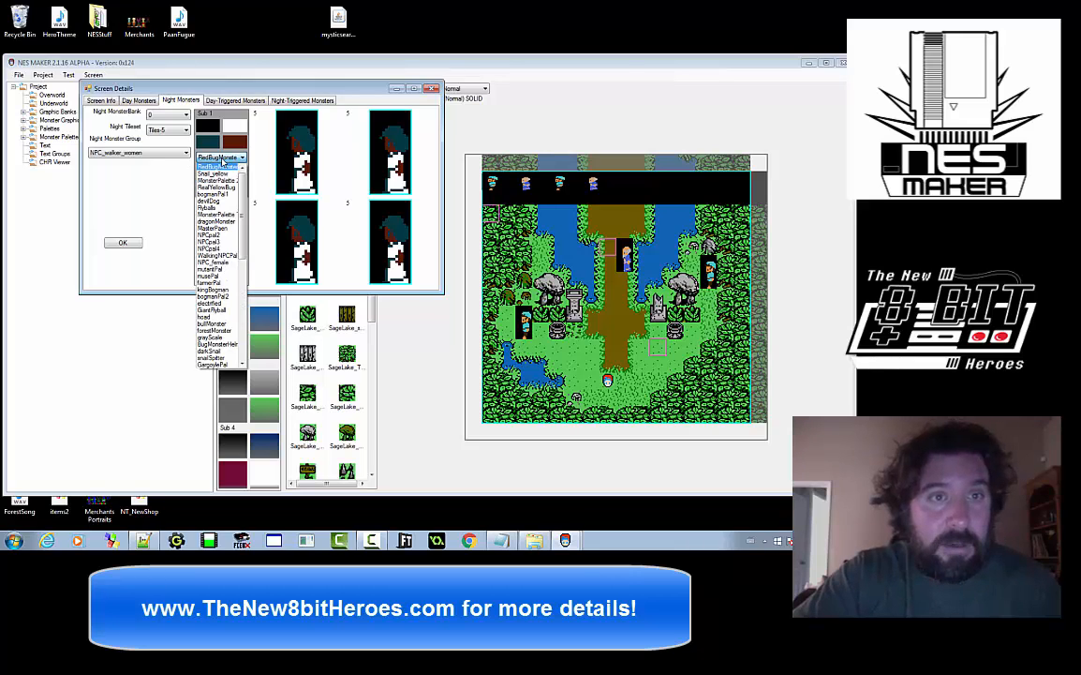
{"action": "scroll", "coordinate": [241, 269], "scroll_direction": "down", "scroll_amount": 3}
{"action": "scroll", "coordinate": [242, 269], "scroll_direction": "down", "scroll_amount": 4}
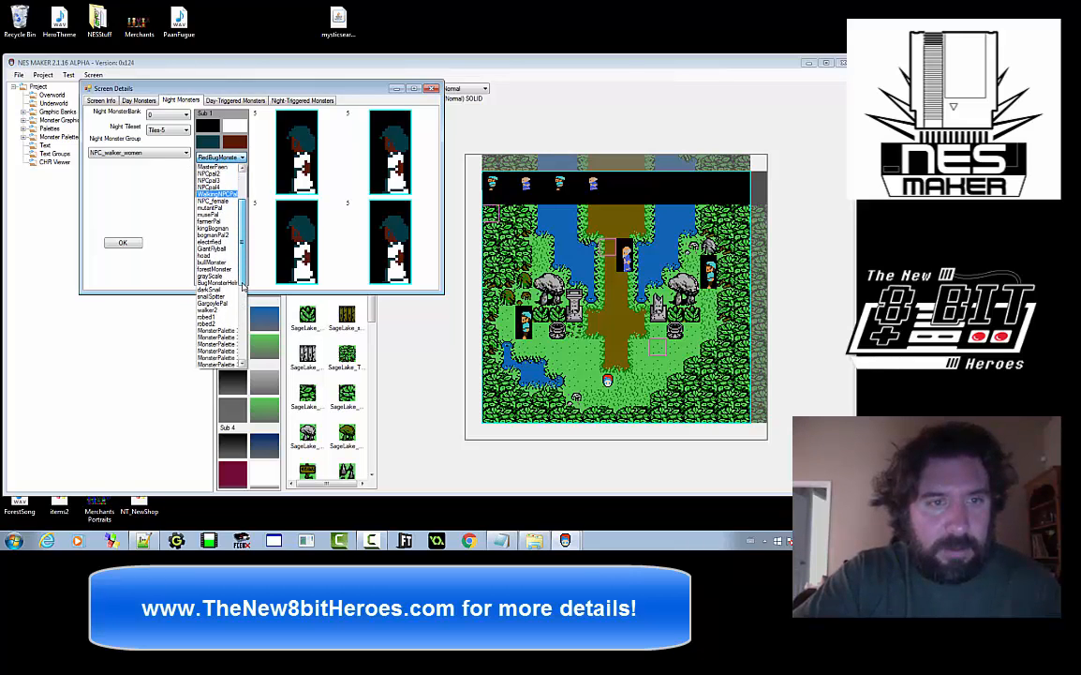
{"action": "left_click", "coordinate": [231, 269]}
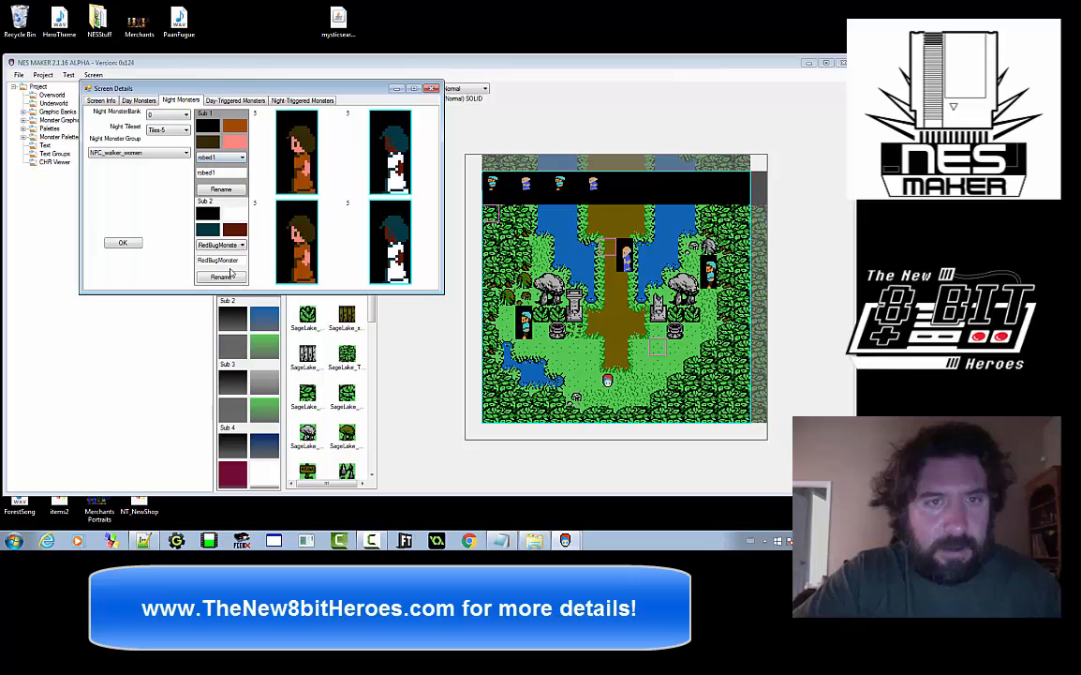
{"action": "left_click", "coordinate": [242, 245]}
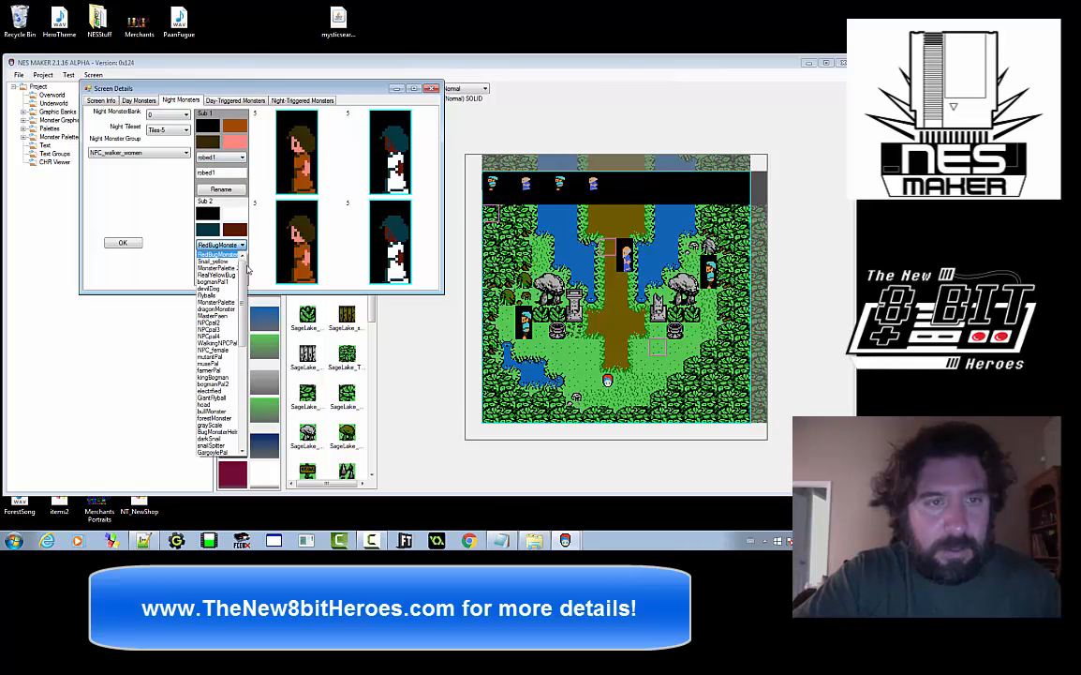
{"action": "scroll", "coordinate": [242, 298], "scroll_direction": "down", "scroll_amount": 5}
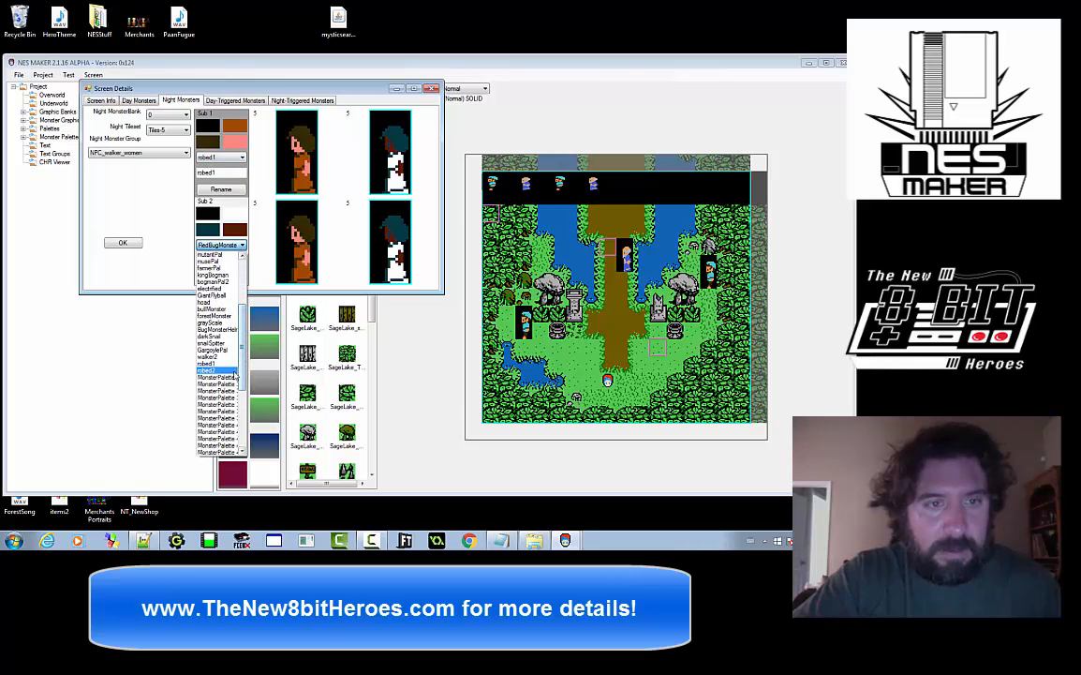
{"action": "left_click", "coordinate": [234, 372]}
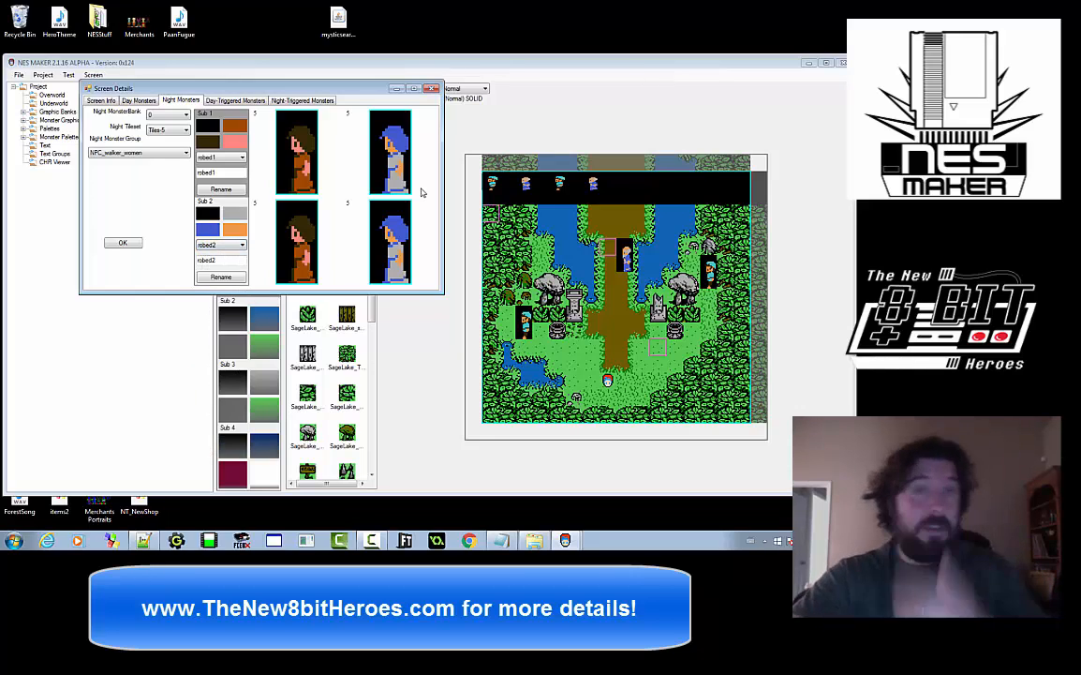
{"action": "left_click", "coordinate": [131, 245]}
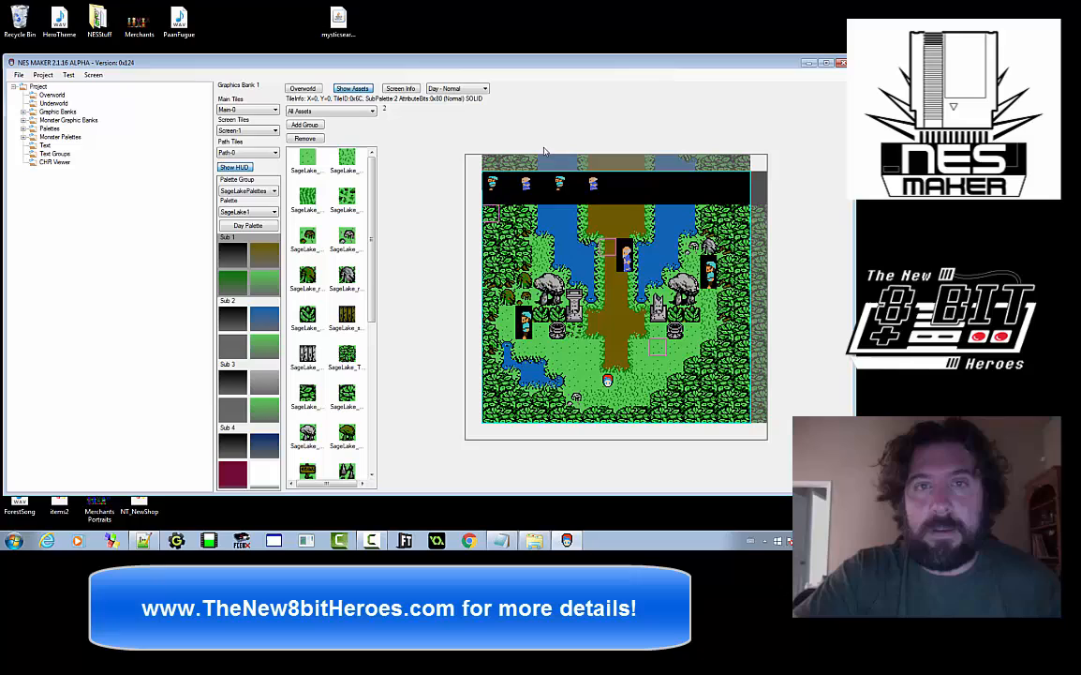
In the Night - Normal state, place Monsters 1, 2 and 3 around the grassy area east of the lake
{"action": "left_click", "coordinate": [460, 89]}
{"action": "left_click", "coordinate": [455, 105]}
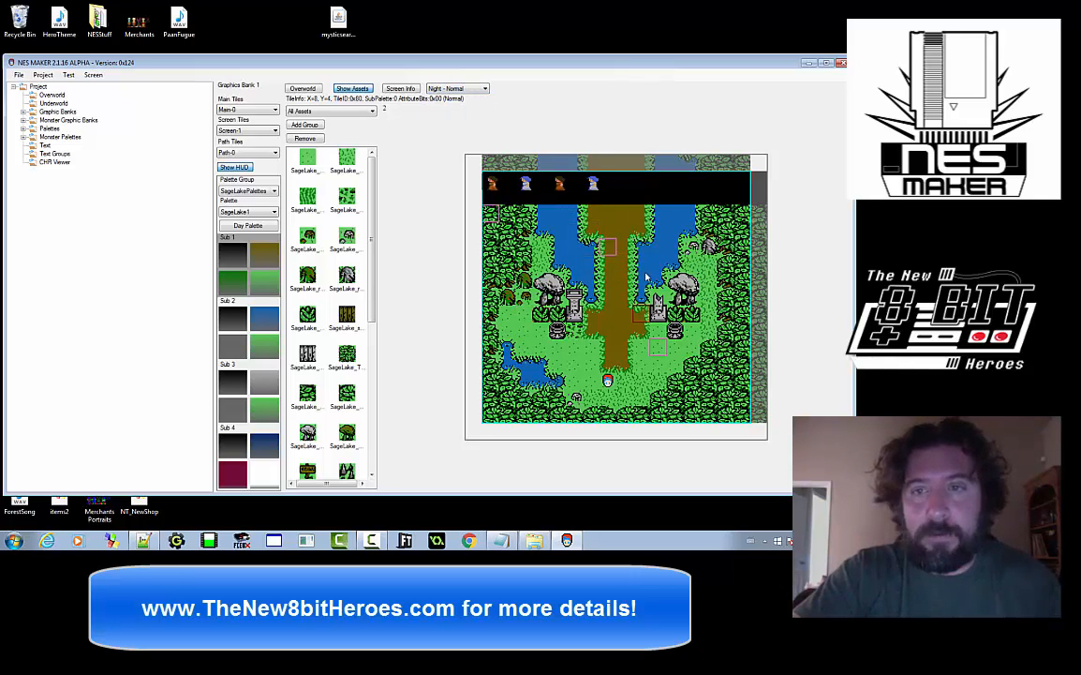
{"action": "right_click", "coordinate": [710, 279]}
{"action": "left_click", "coordinate": [726, 298]}
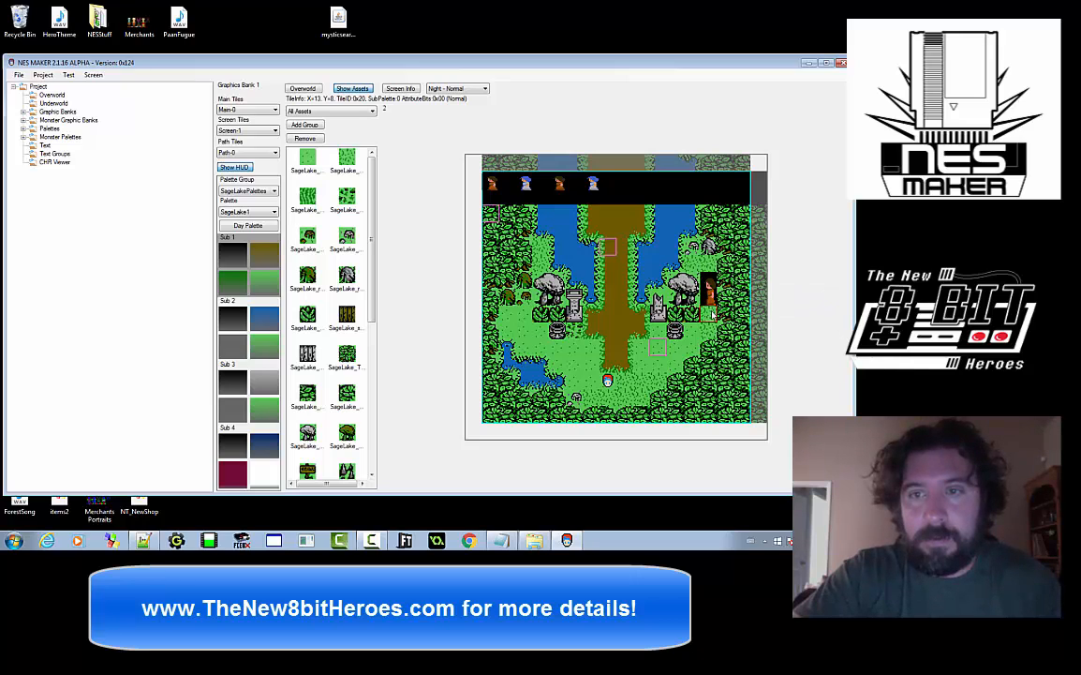
{"action": "right_click", "coordinate": [711, 315]}
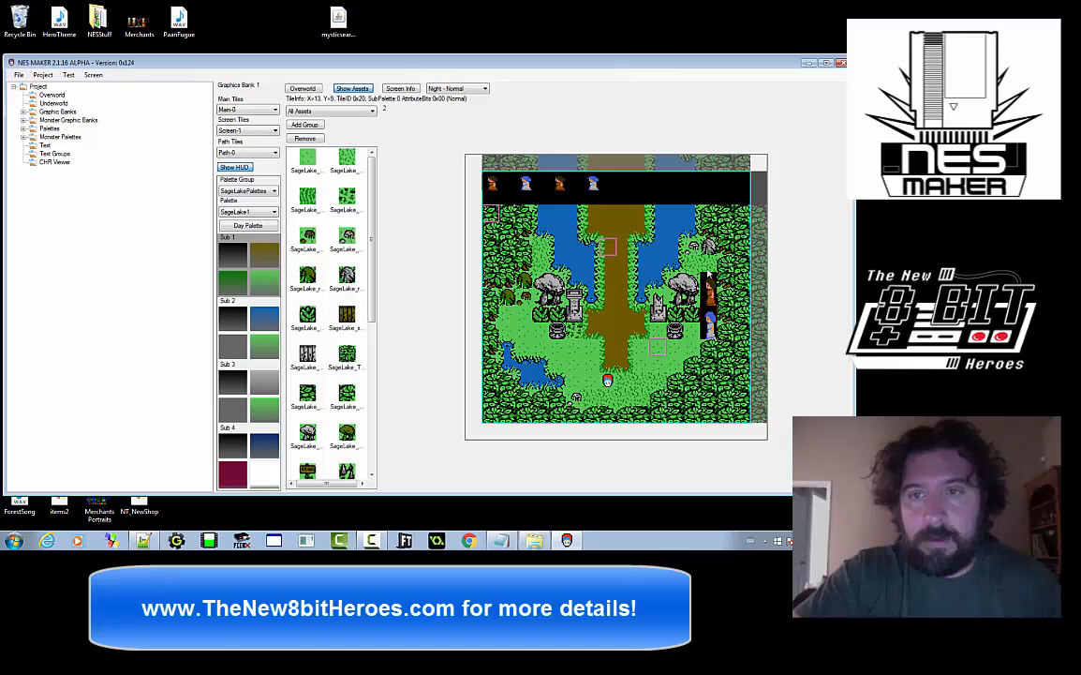
{"action": "right_click", "coordinate": [689, 249]}
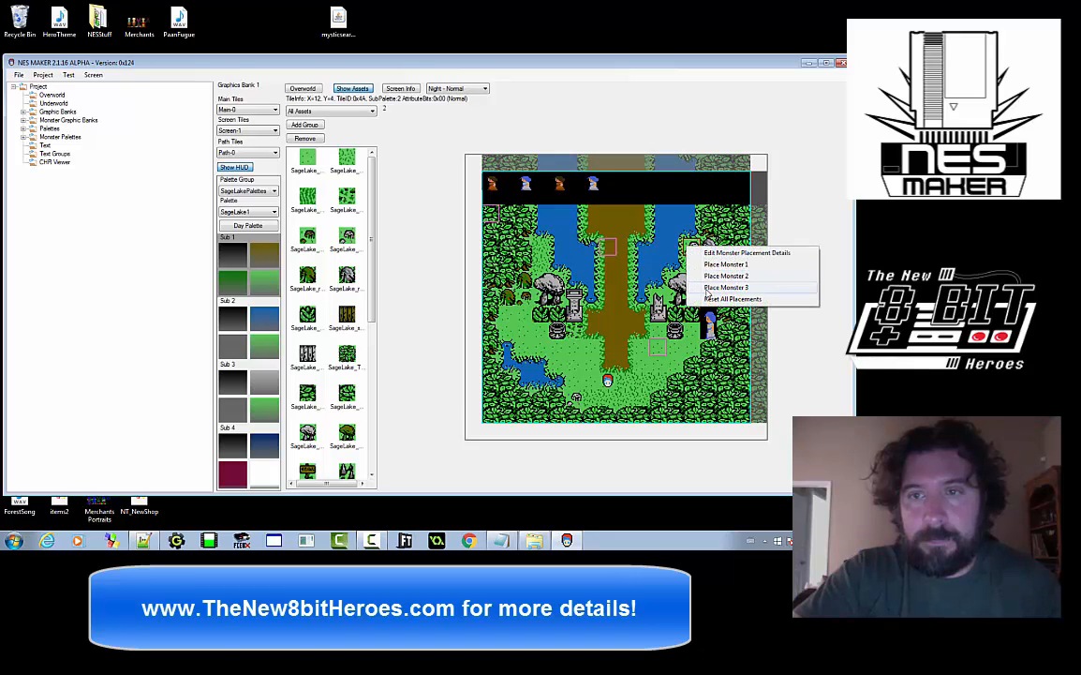
{"action": "left_click", "coordinate": [708, 287]}
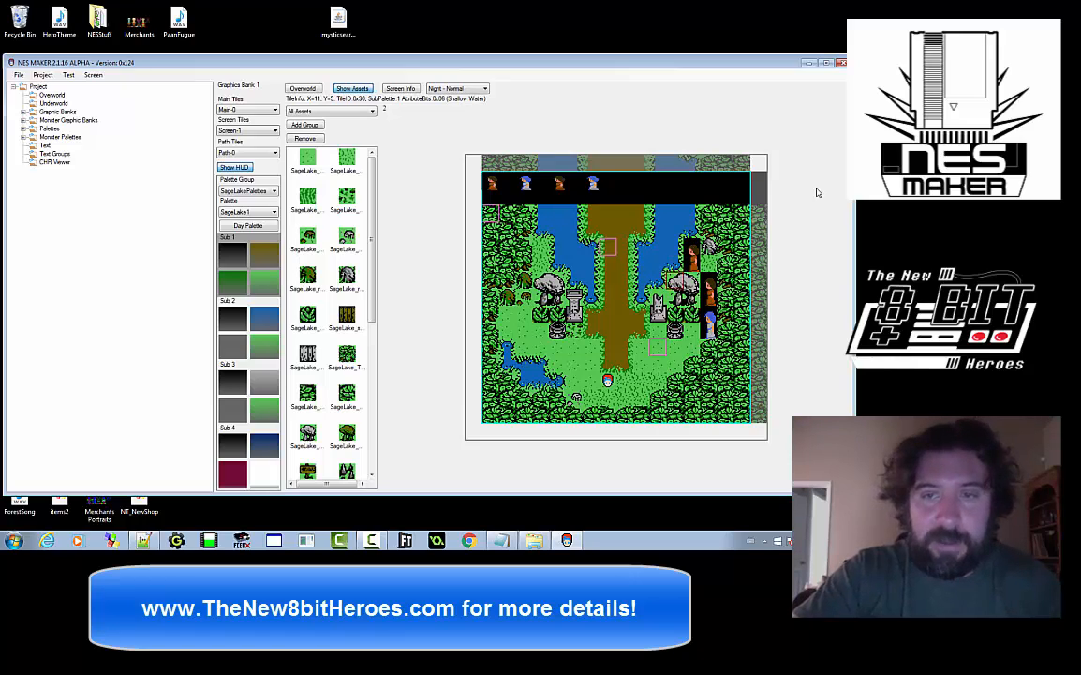
Compare the Day - Normal and Night - Normal monster placements and toggle the day palette, ending on Night - Normal
{"action": "left_click", "coordinate": [457, 88]}
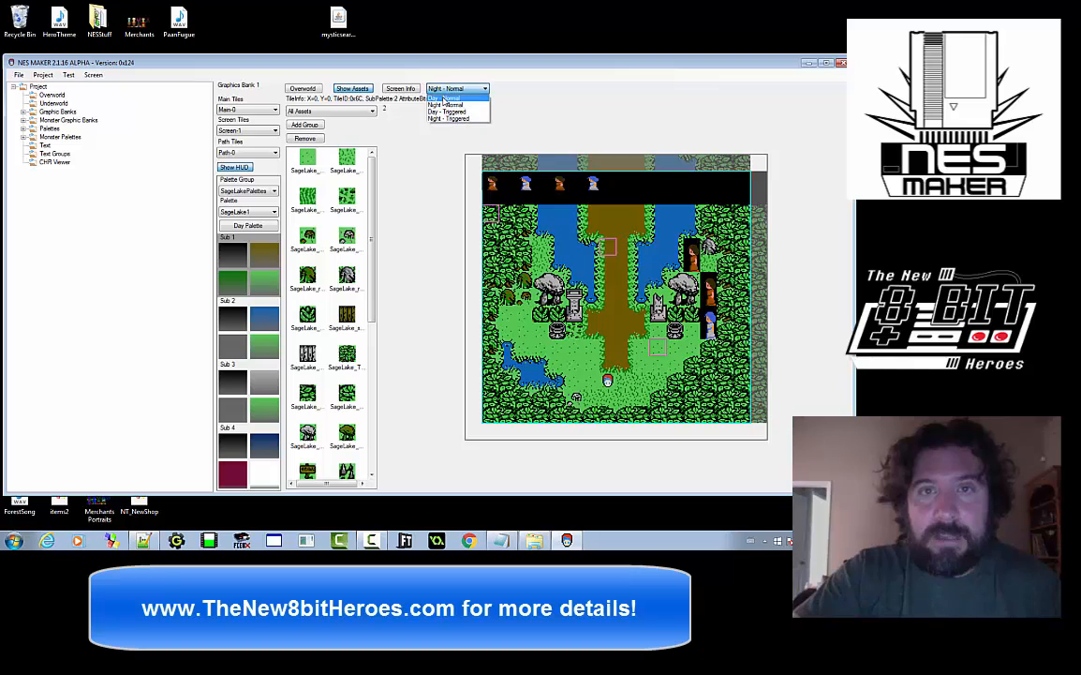
{"action": "left_click", "coordinate": [440, 99]}
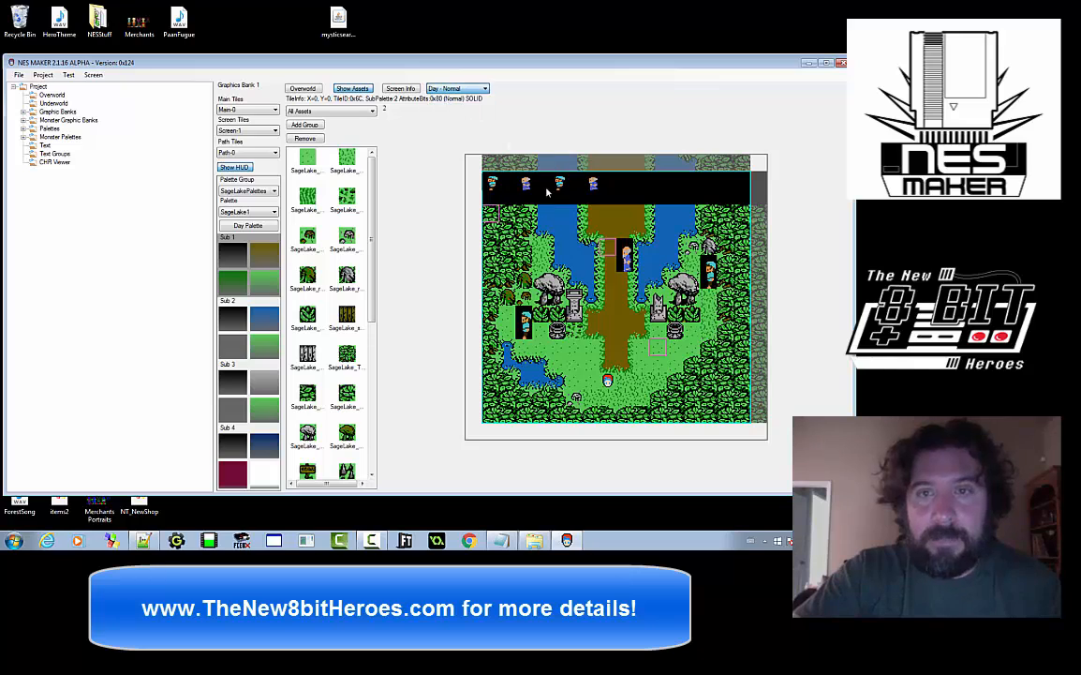
{"action": "left_click", "coordinate": [464, 88]}
{"action": "left_click", "coordinate": [470, 107]}
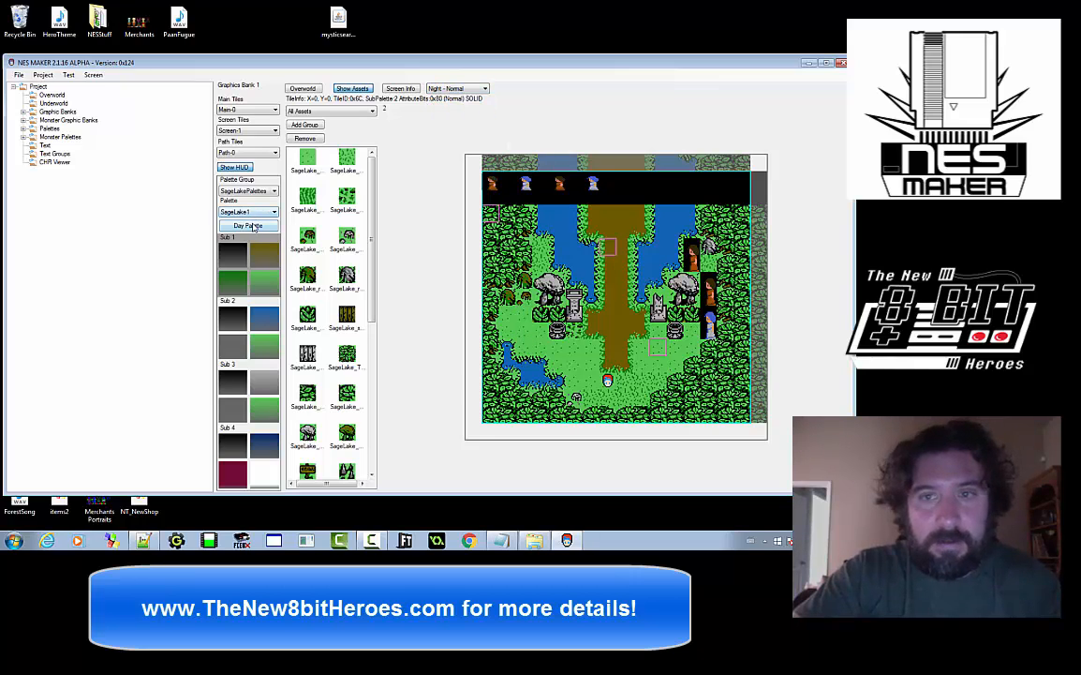
{"action": "left_click", "coordinate": [249, 226]}
{"action": "left_click", "coordinate": [251, 226]}
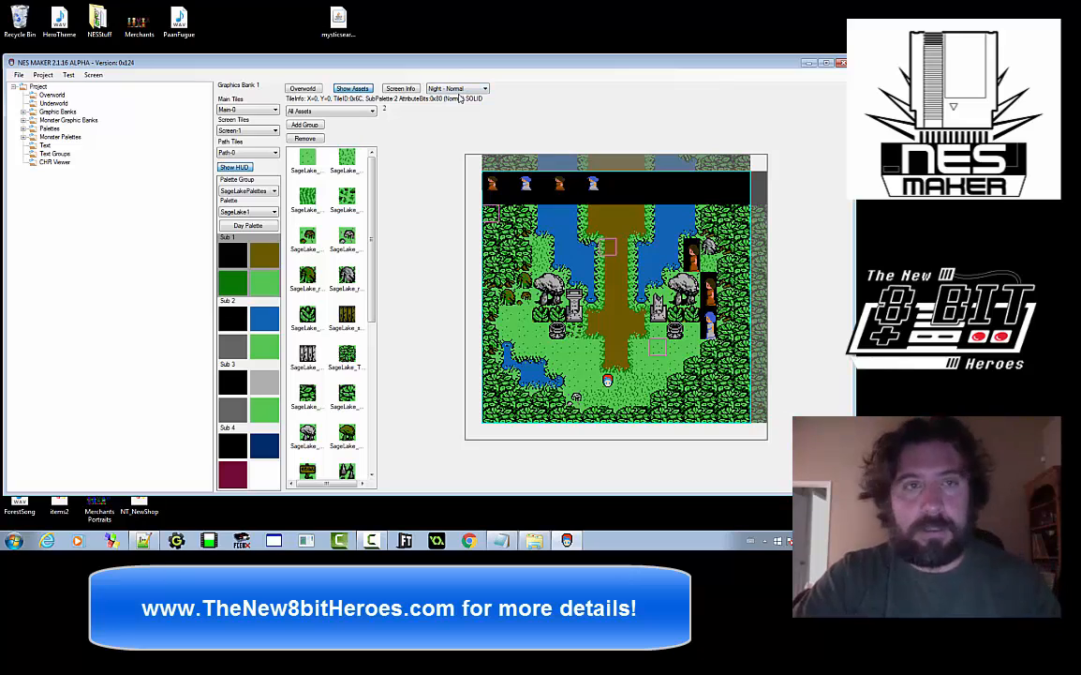
Launch a test of the game and talk to each daytime NPC on the start screen to check its message
{"action": "left_click", "coordinate": [69, 75]}
{"action": "left_click", "coordinate": [75, 89]}
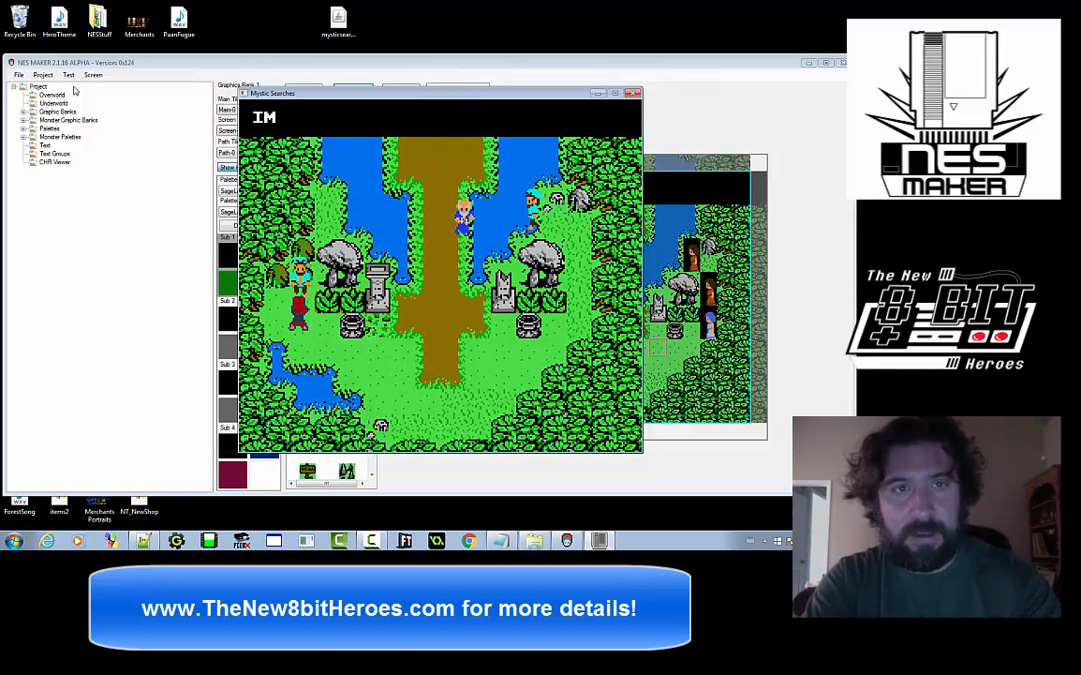
{"action": "key", "text": "z"}
{"action": "key", "text": "Down"}
{"action": "key", "text": "Right"}
{"action": "key", "text": "Up"}
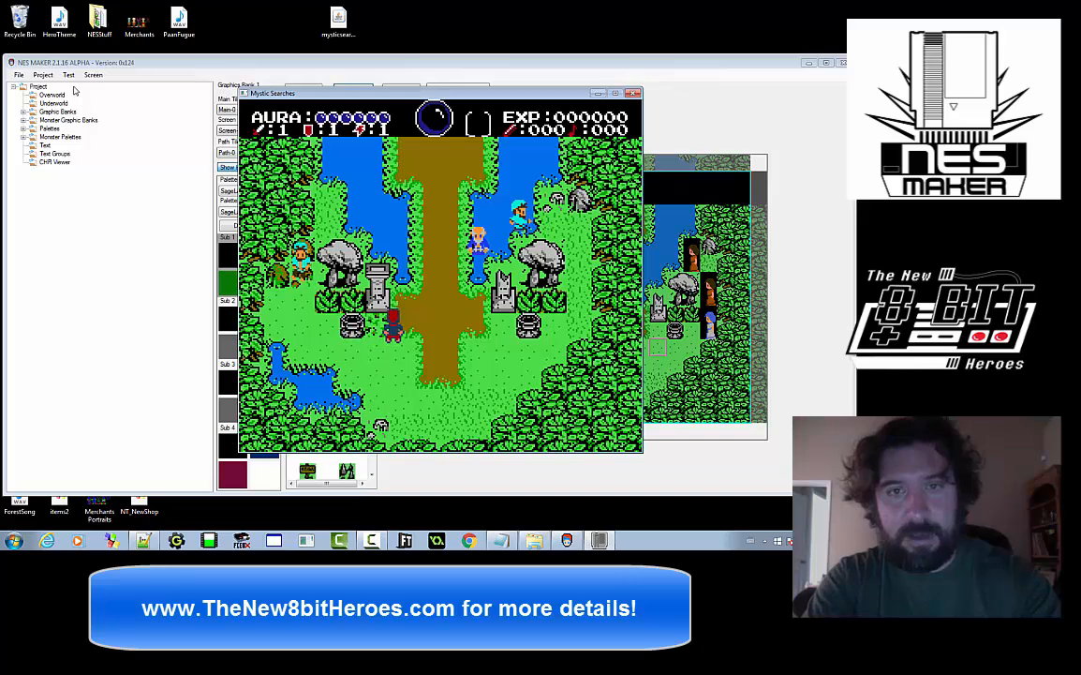
{"action": "key", "text": "Right"}
{"action": "key", "text": "Up"}
{"action": "key", "text": "z"}
{"action": "key", "text": "z"}
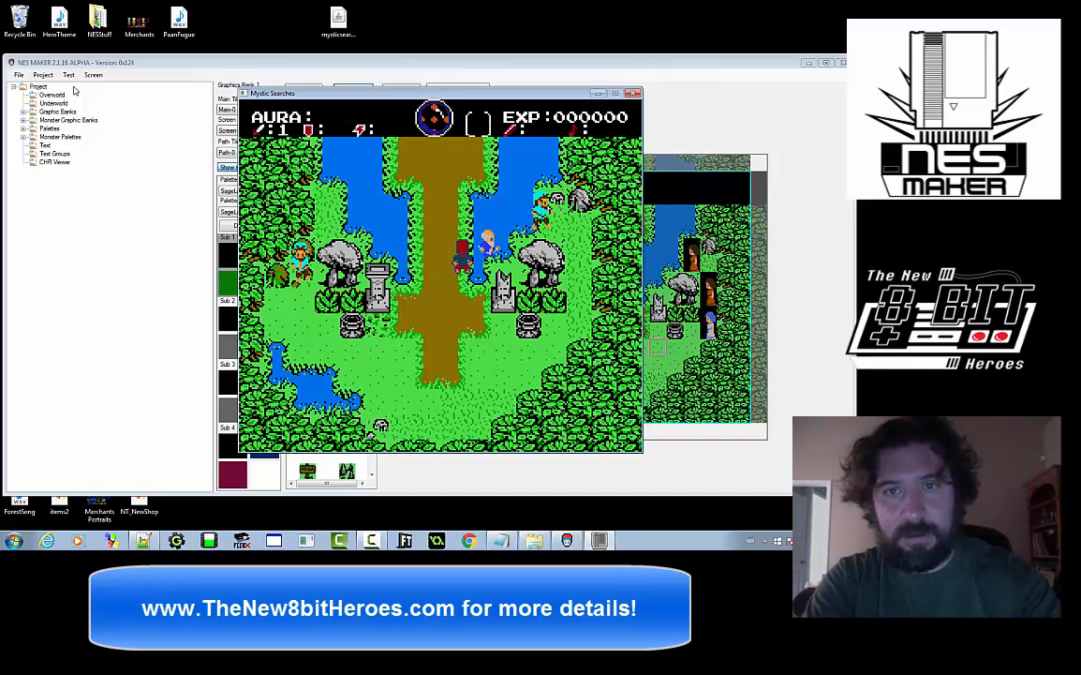
{"action": "key", "text": "Up"}
{"action": "key", "text": "Right"}
{"action": "key", "text": "Down"}
{"action": "key", "text": "z"}
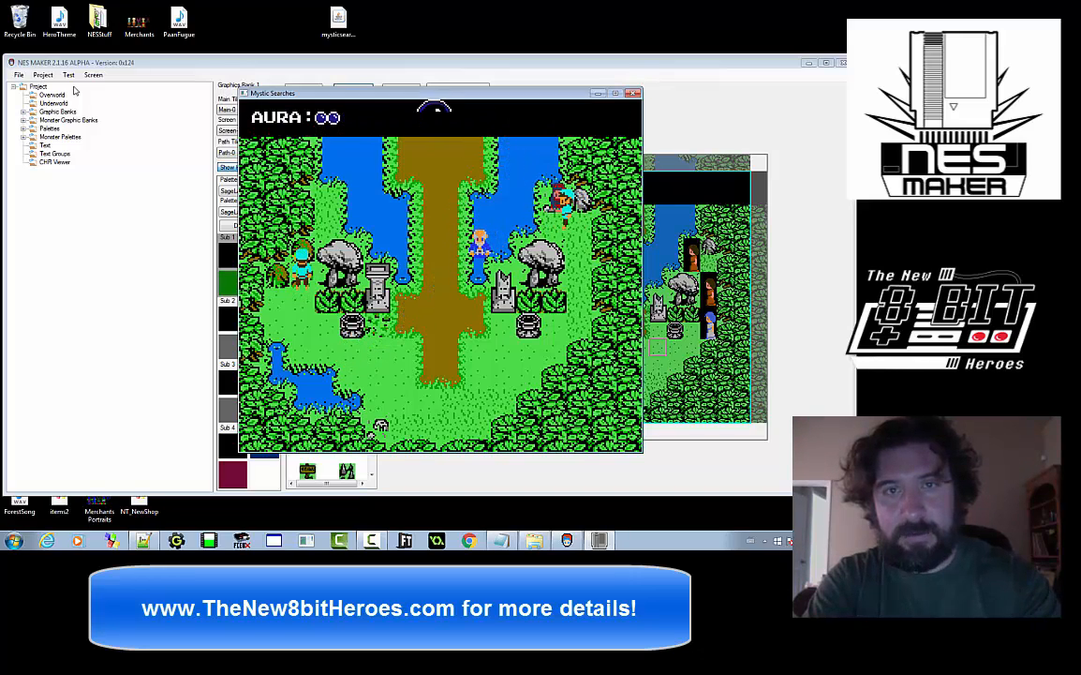
{"action": "key", "text": "z"}
{"action": "key", "text": "Left"}
{"action": "key", "text": "Up"}
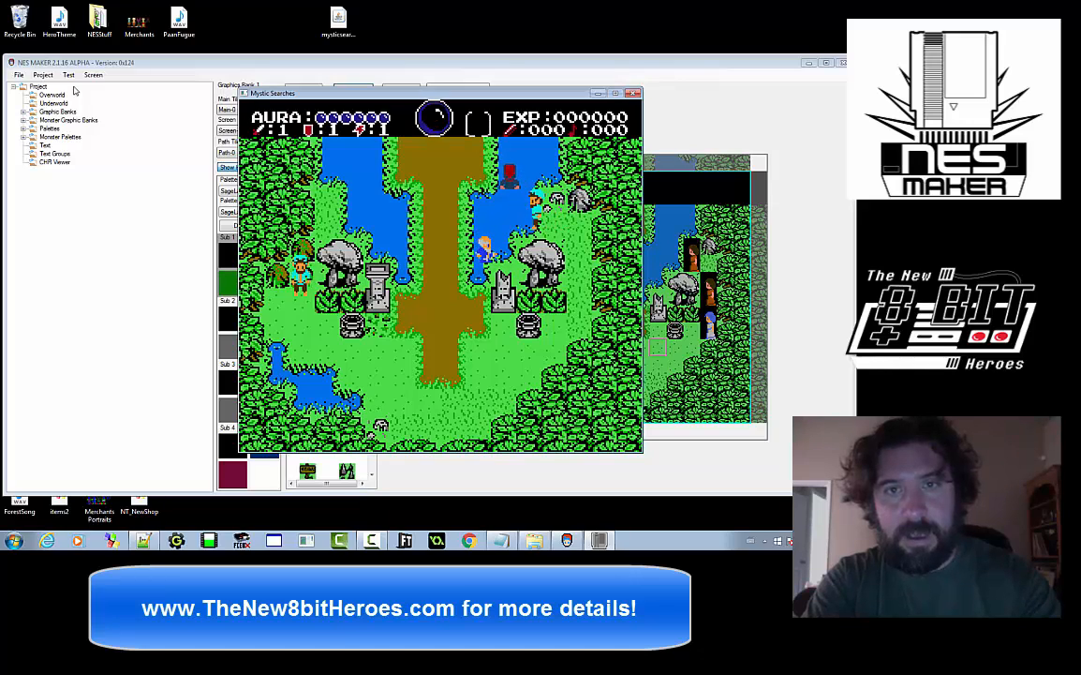
Walk the hero to the screen north of the start and clear the bushes beside the path while waiting for nightfall
{"action": "key", "text": "Left"}
{"action": "key", "text": "Up"}
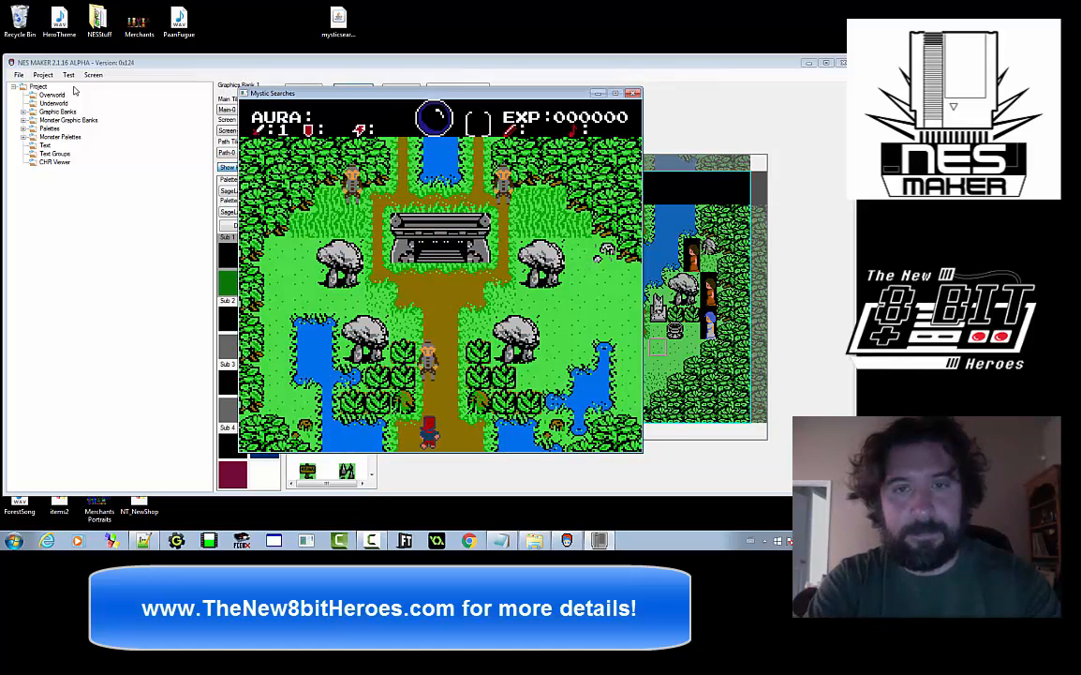
{"action": "key", "text": "Up"}
{"action": "key", "text": "Right"}
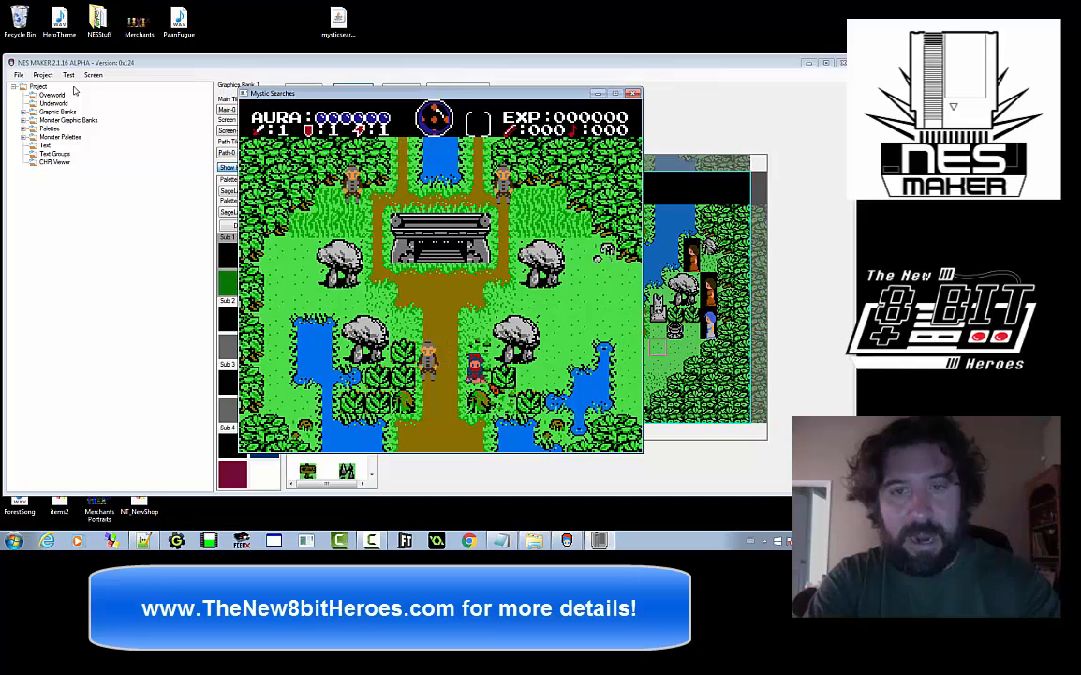
{"action": "key", "text": "Up"}
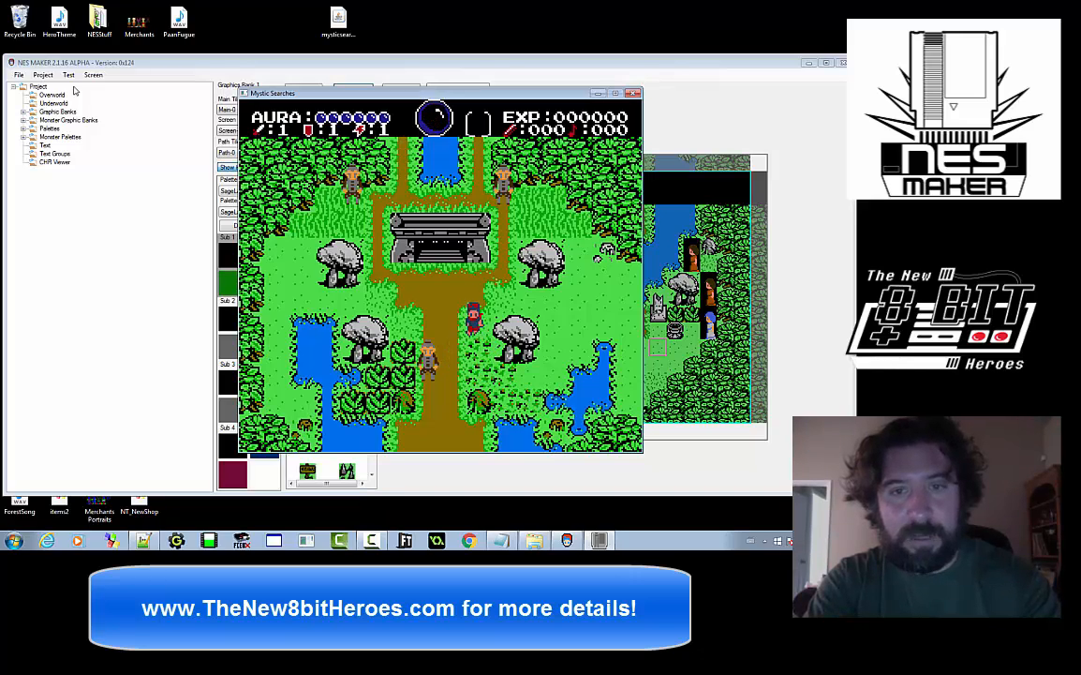
{"action": "key", "text": "Left"}
{"action": "key", "text": "Down"}
{"action": "key", "text": "Left"}
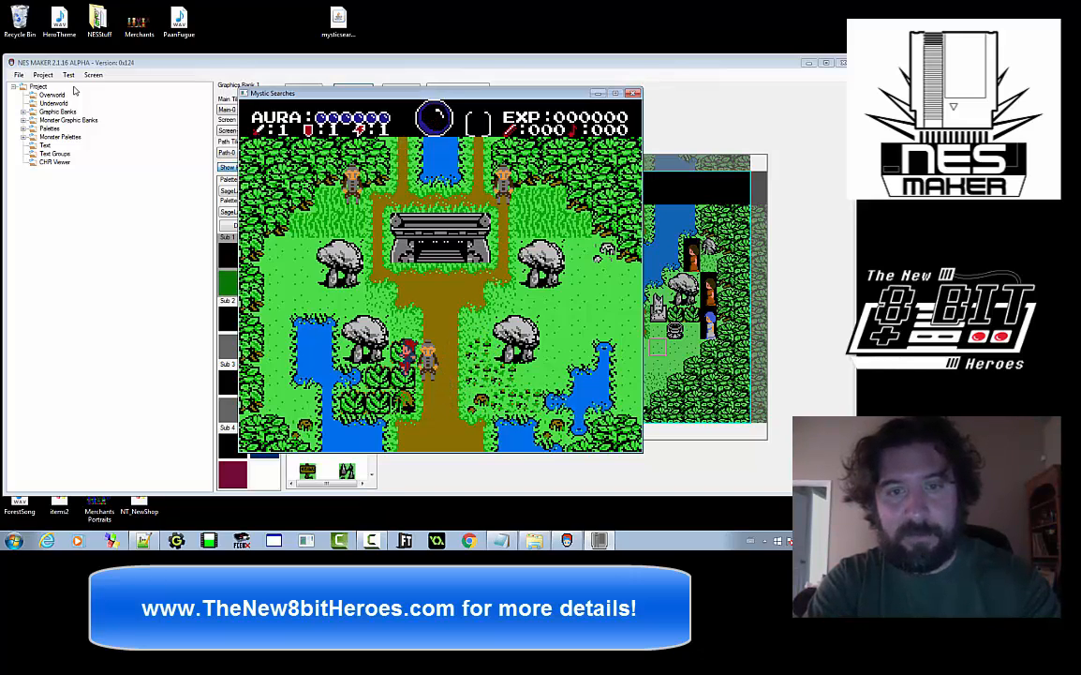
{"action": "key", "text": "Up"}
{"action": "key", "text": "Down"}
{"action": "key", "text": "Up"}
{"action": "key", "text": "Left"}
{"action": "key", "text": "Down"}
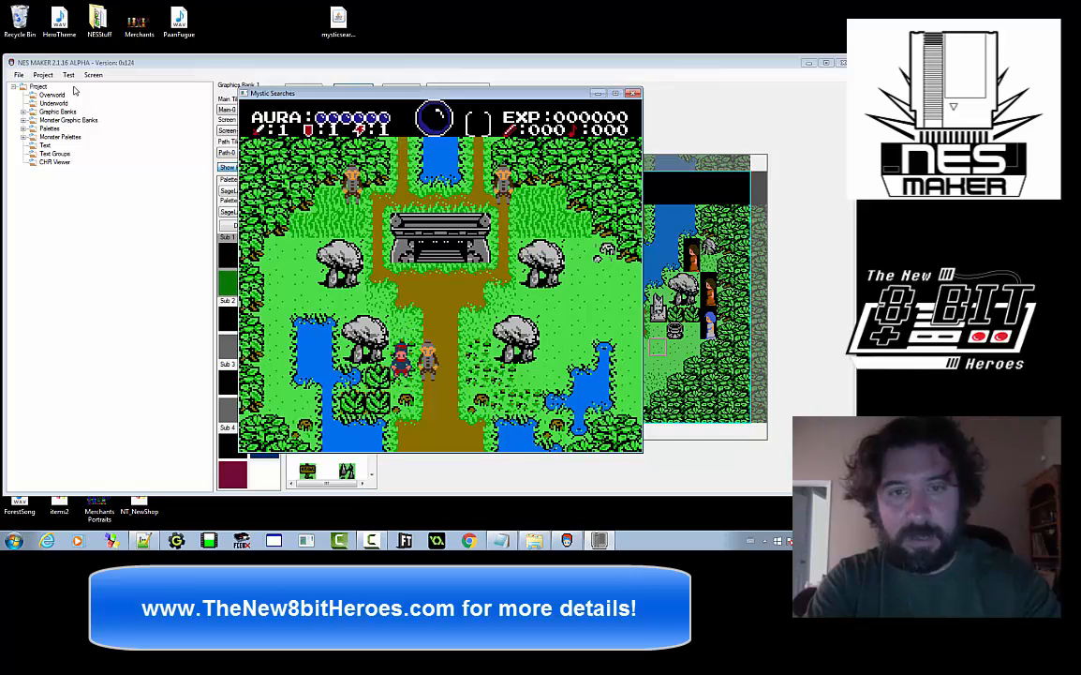
{"action": "key", "text": "Left"}
{"action": "key", "text": "Down"}
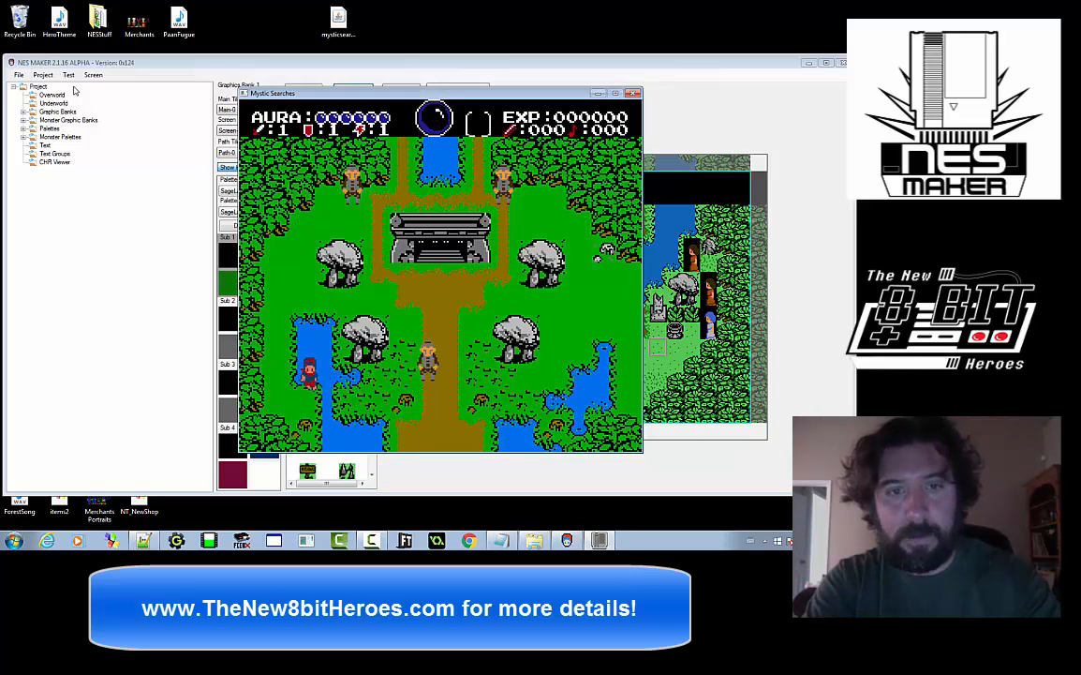
Return the hero to the start screen at night and talk to the night NPCs to check their messages
{"action": "key", "text": "Right"}
{"action": "key", "text": "Down"}
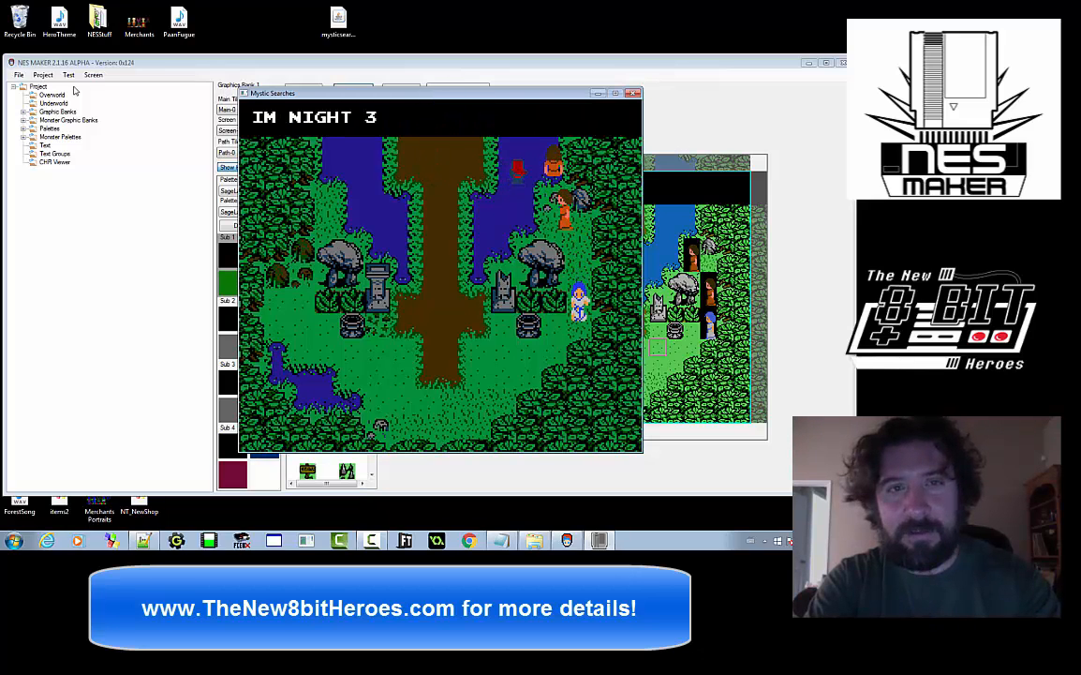
{"action": "key", "text": "z"}
{"action": "key", "text": "Down"}
{"action": "key", "text": "z"}
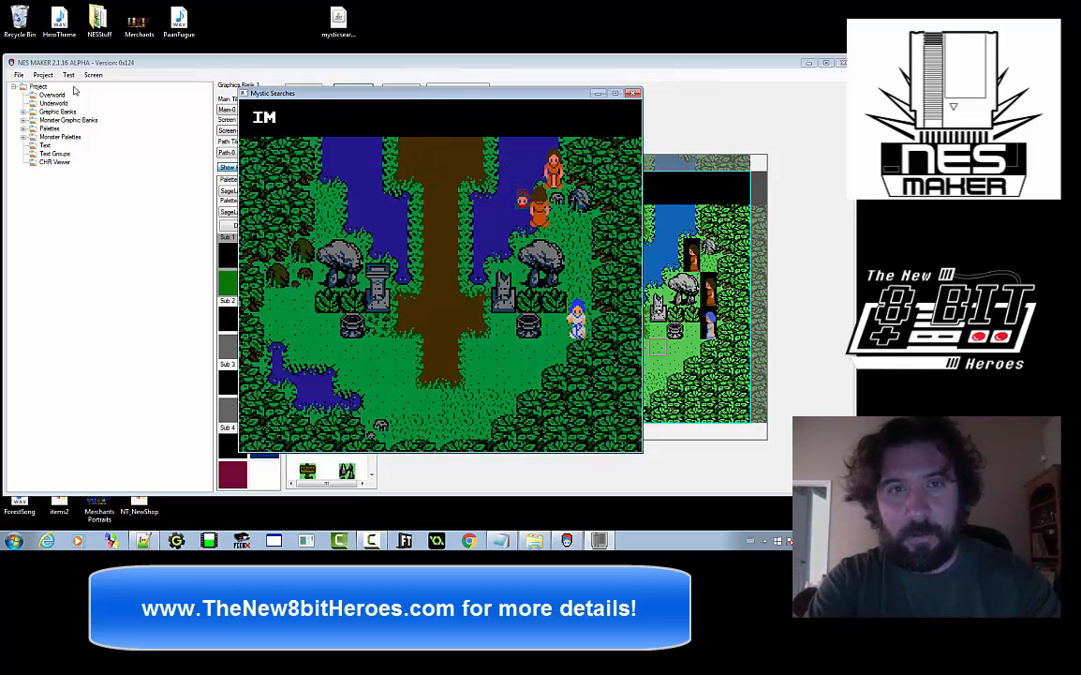
{"action": "key", "text": "z"}
{"action": "key", "text": "Left"}
{"action": "key", "text": "Down"}
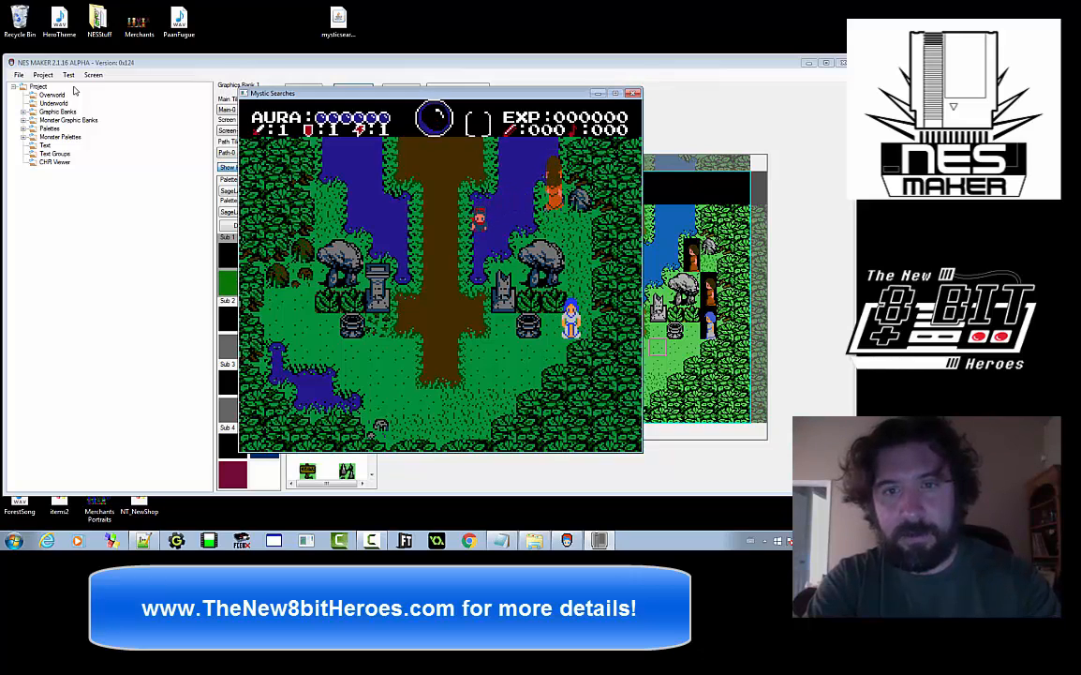
{"action": "key", "text": "Down"}
{"action": "key", "text": "Right"}
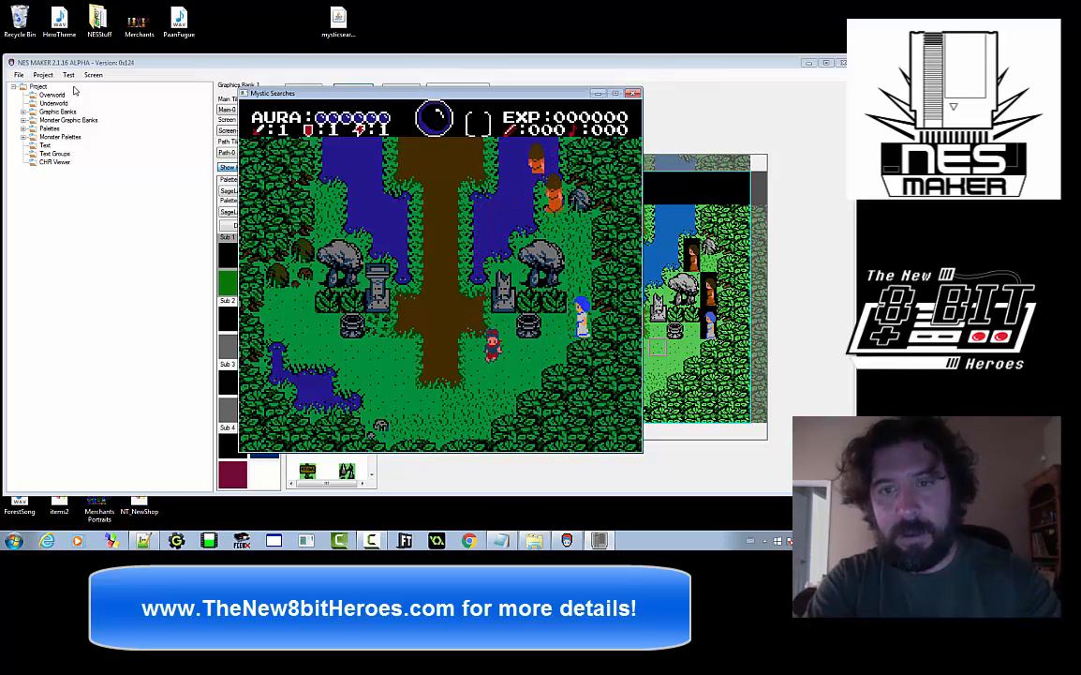
{"action": "key", "text": "Right"}
{"action": "key", "text": "z"}
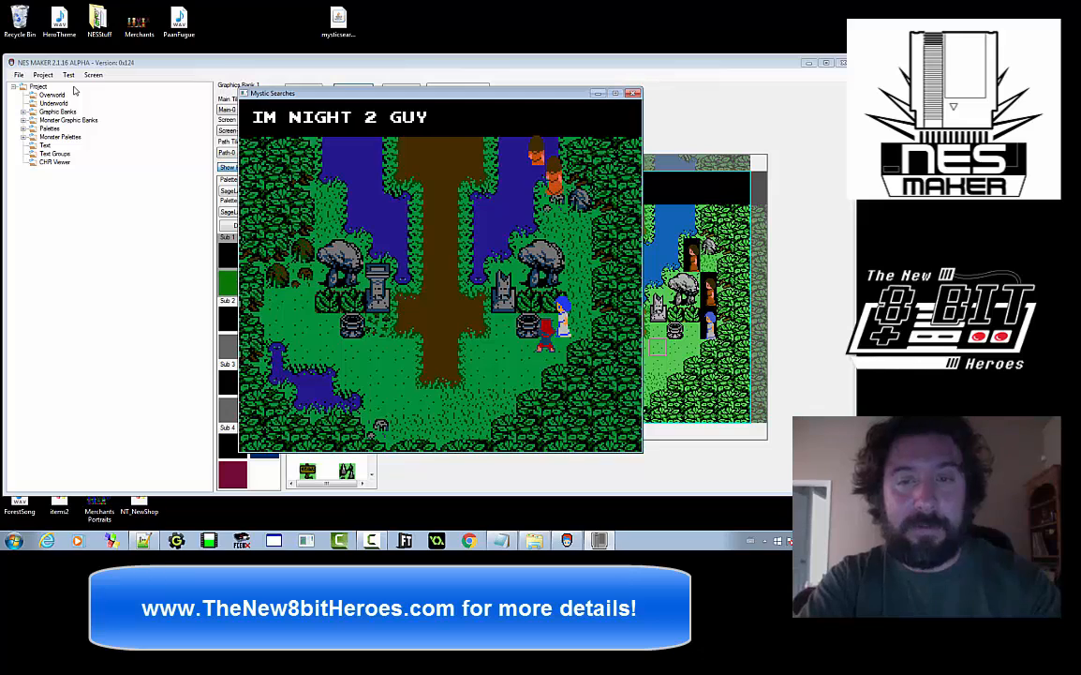
{"action": "key", "text": "z"}
Walk the hero back up the path on the start screen and close the test game
{"action": "key", "text": "Left"}
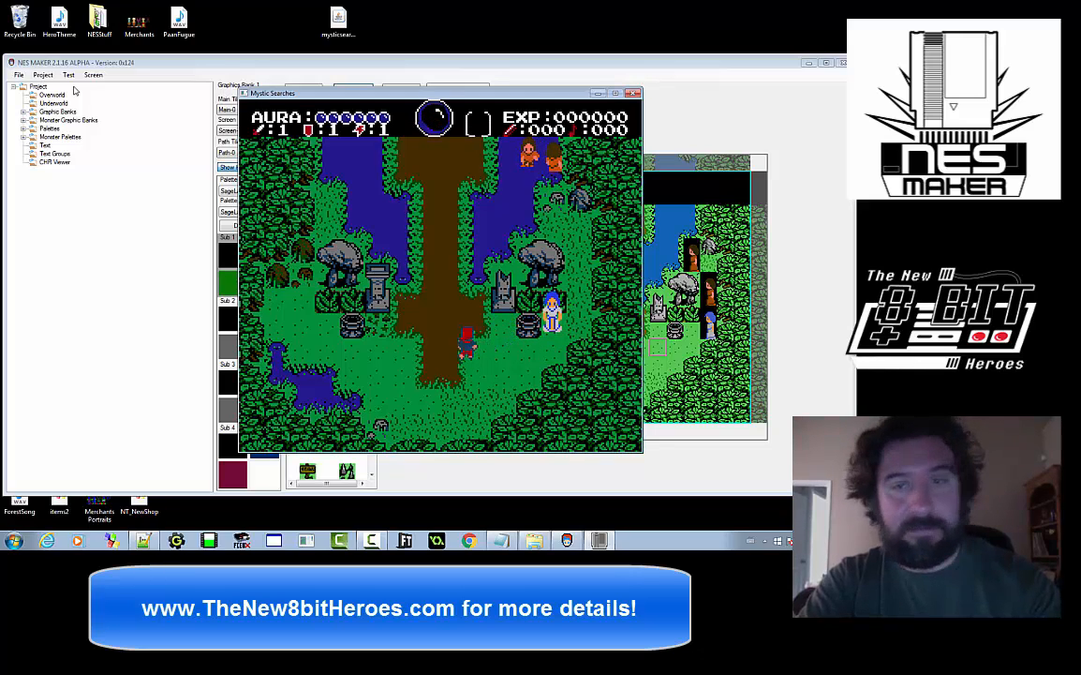
{"action": "key", "text": "Up"}
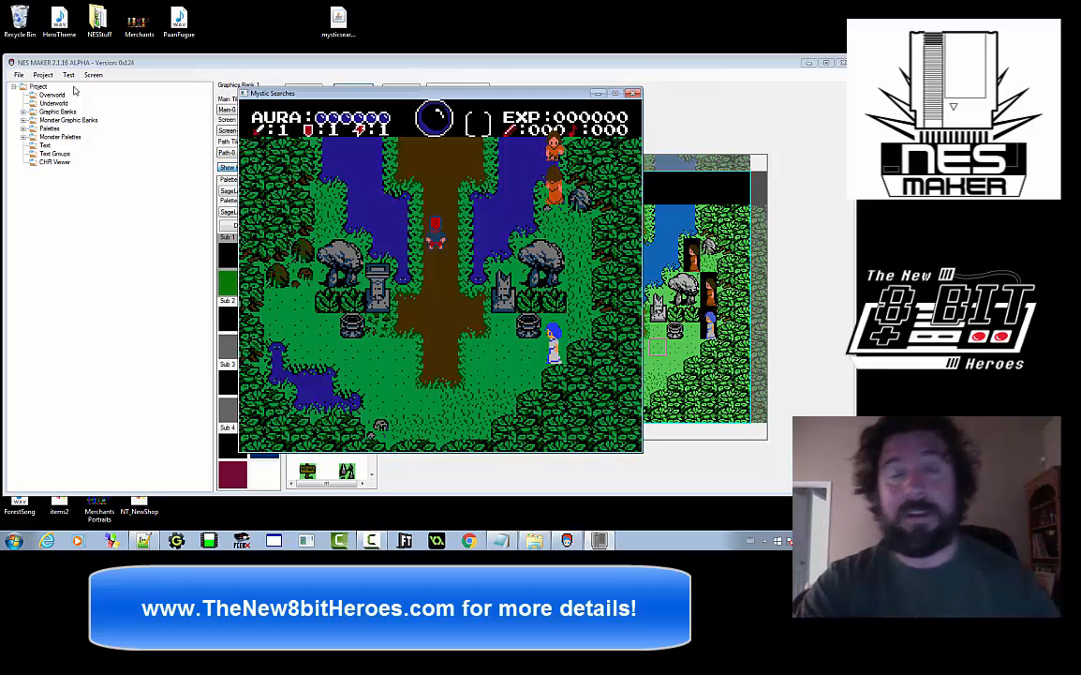
{"action": "left_click", "coordinate": [633, 95]}
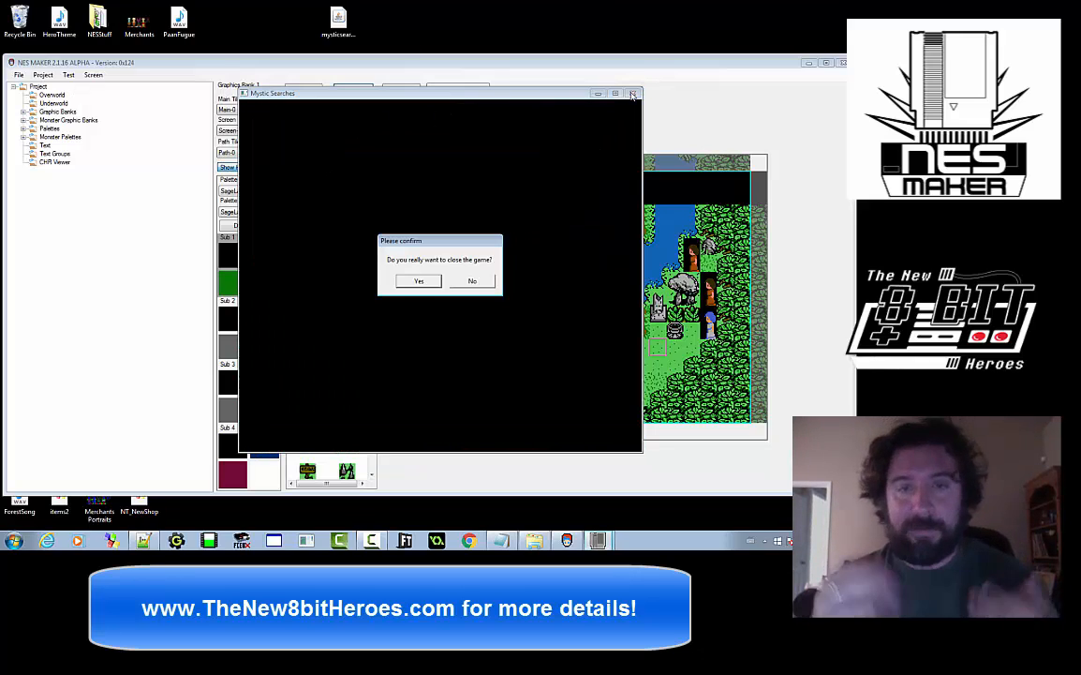
{"action": "left_click", "coordinate": [419, 281]}
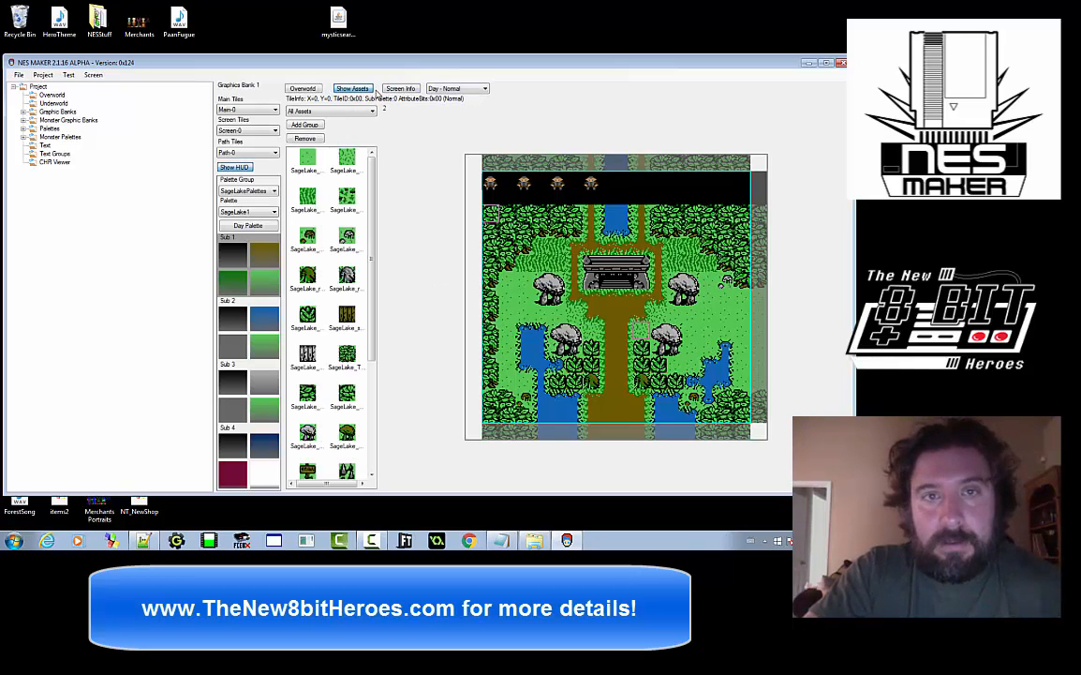
Place monster 1 of the shrine screen's Day - Normal set at X 9, Y 8, beside the path below the shrine
{"action": "right_click", "coordinate": [493, 214]}
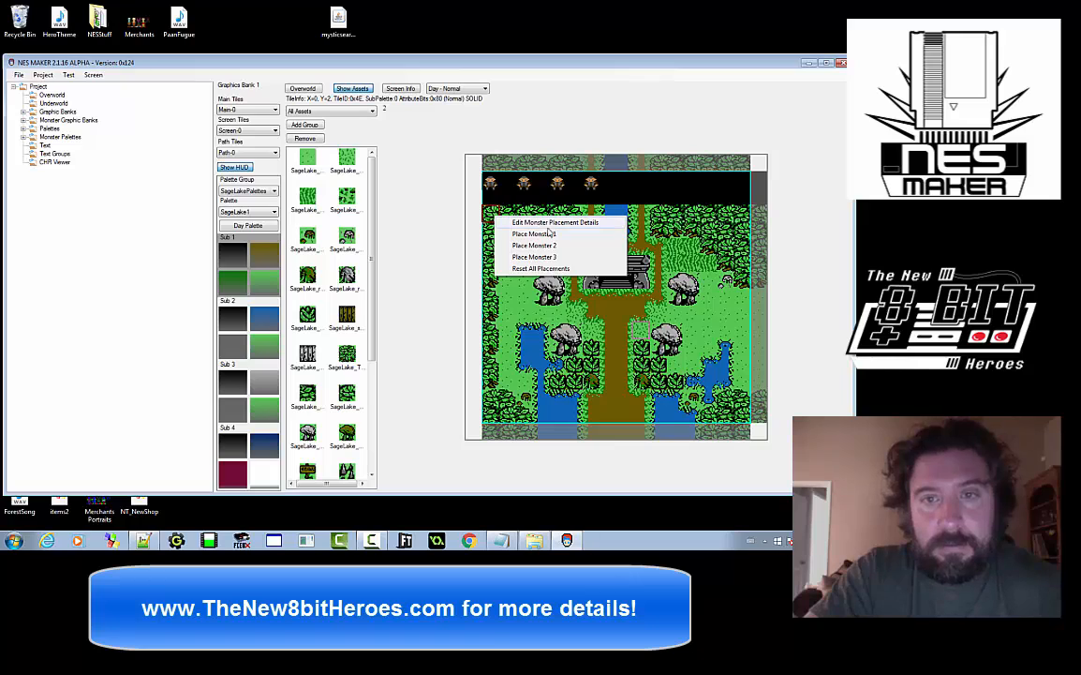
{"action": "left_click", "coordinate": [635, 296]}
{"action": "right_click", "coordinate": [638, 316]}
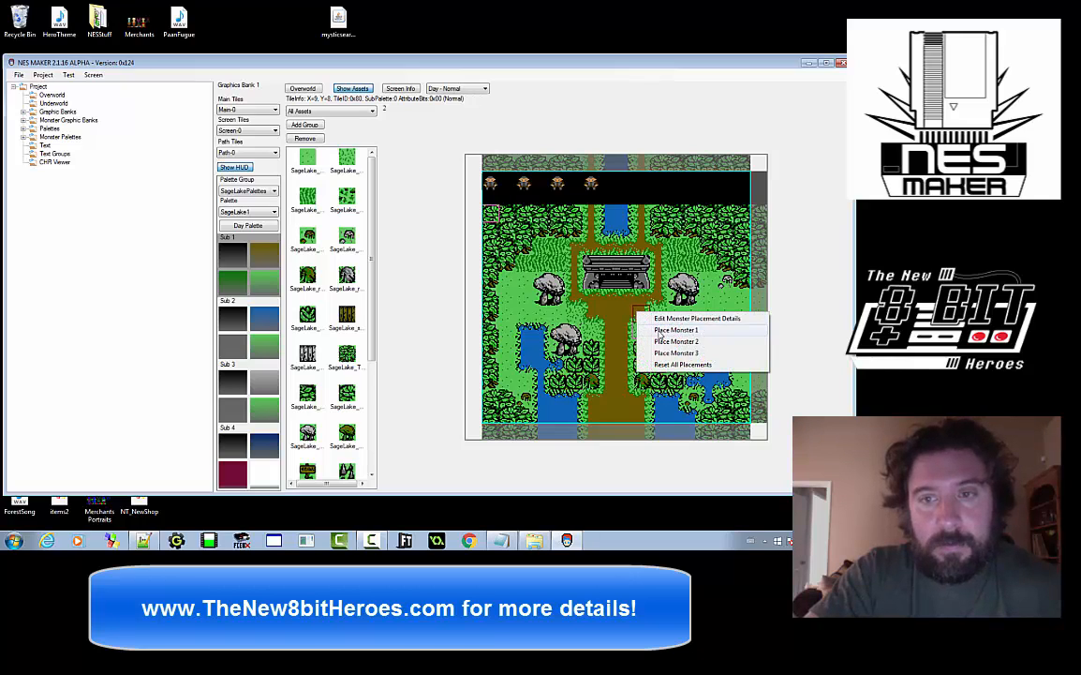
{"action": "left_click", "coordinate": [659, 331]}
Disable the second and third monsters in the shrine screen's Day - Normal placement details
{"action": "right_click", "coordinate": [495, 214]}
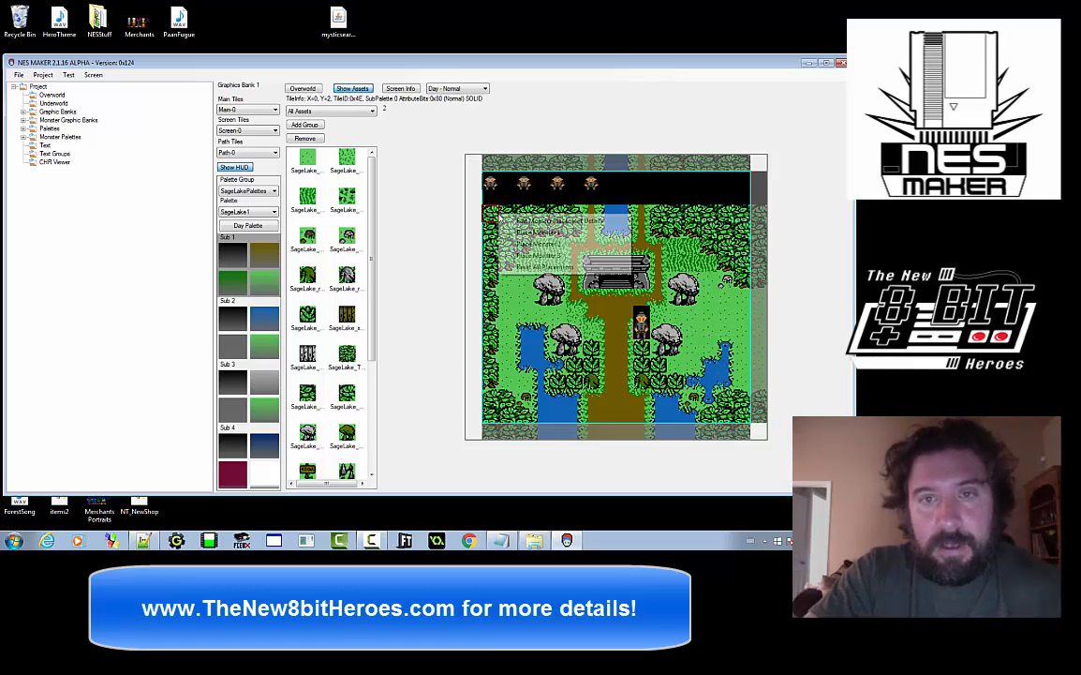
{"action": "left_click", "coordinate": [553, 220]}
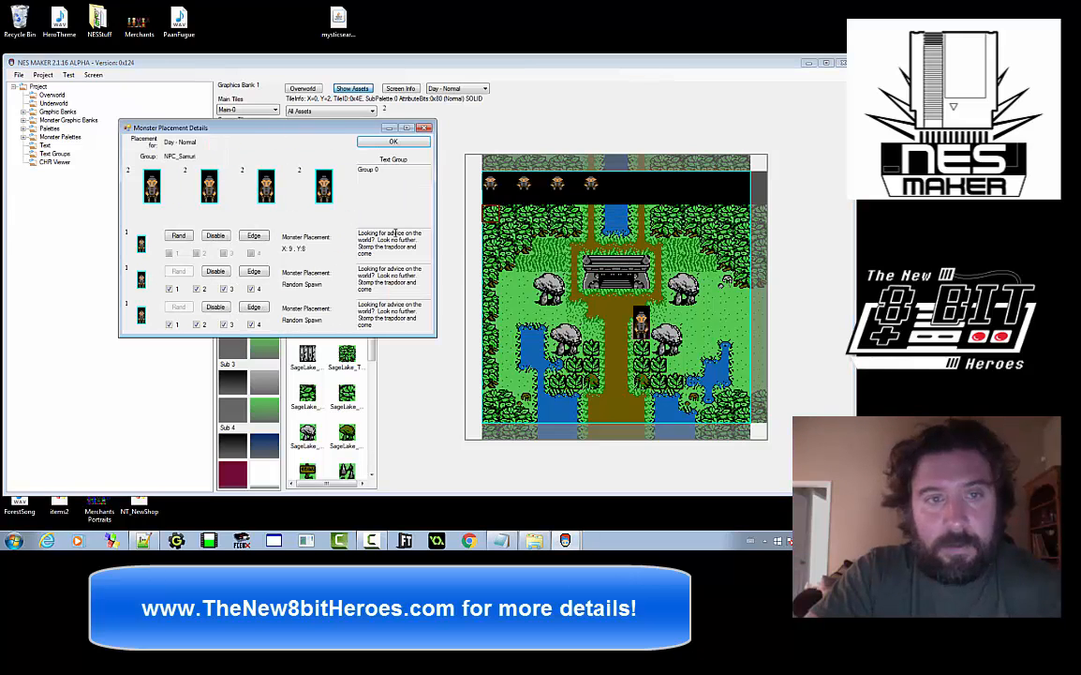
{"action": "left_click", "coordinate": [222, 273]}
{"action": "left_click", "coordinate": [223, 308]}
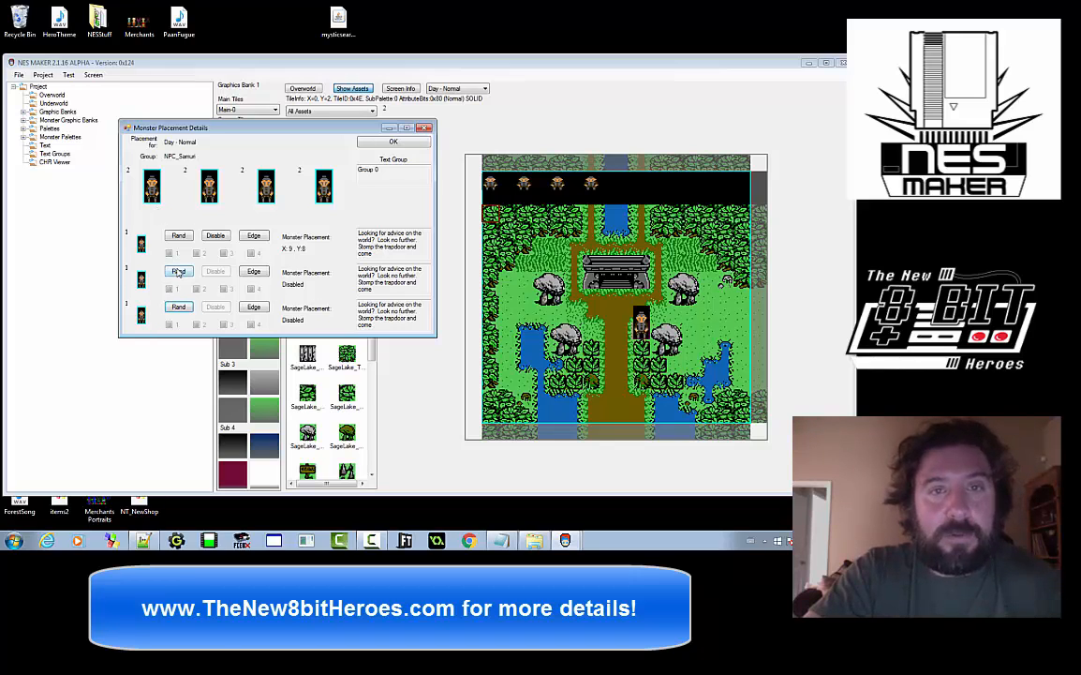
{"action": "left_click", "coordinate": [366, 144]}
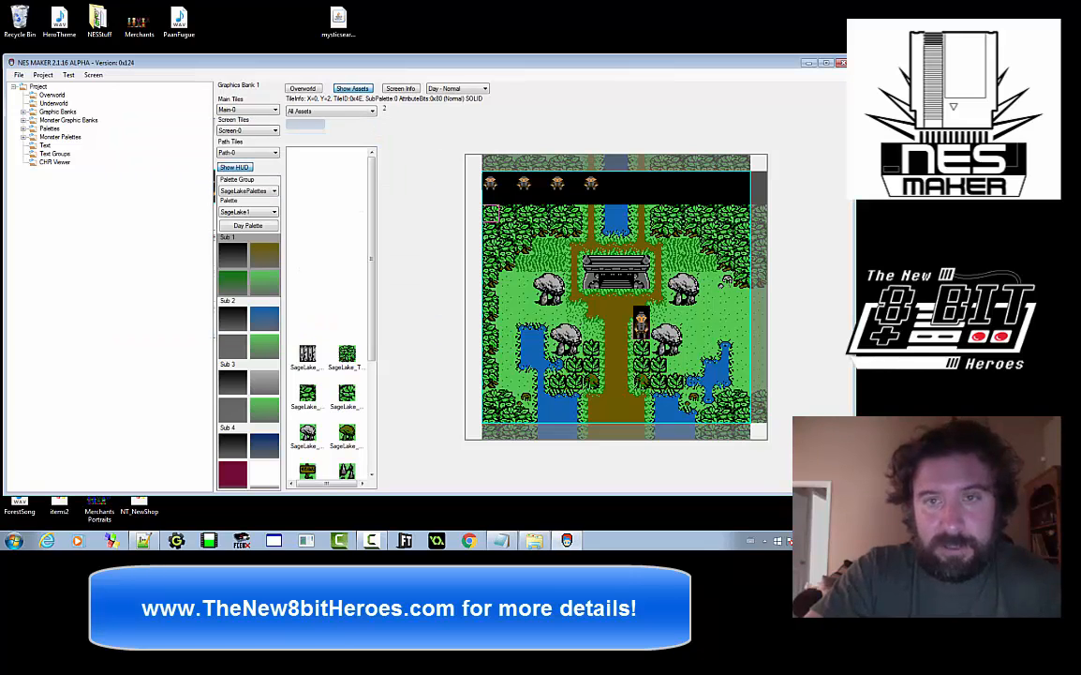
Switch to the Night - Normal placements and browse the Tiles-0 monster groups in the screen's night monster settings
{"action": "left_click", "coordinate": [455, 89]}
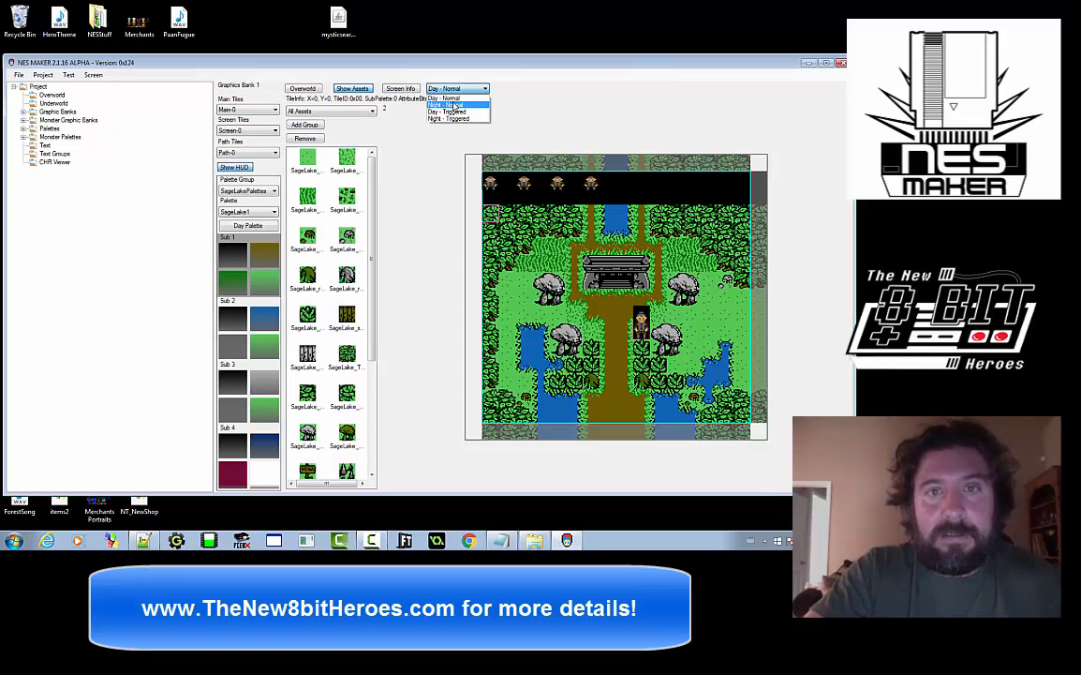
{"action": "left_click", "coordinate": [454, 105]}
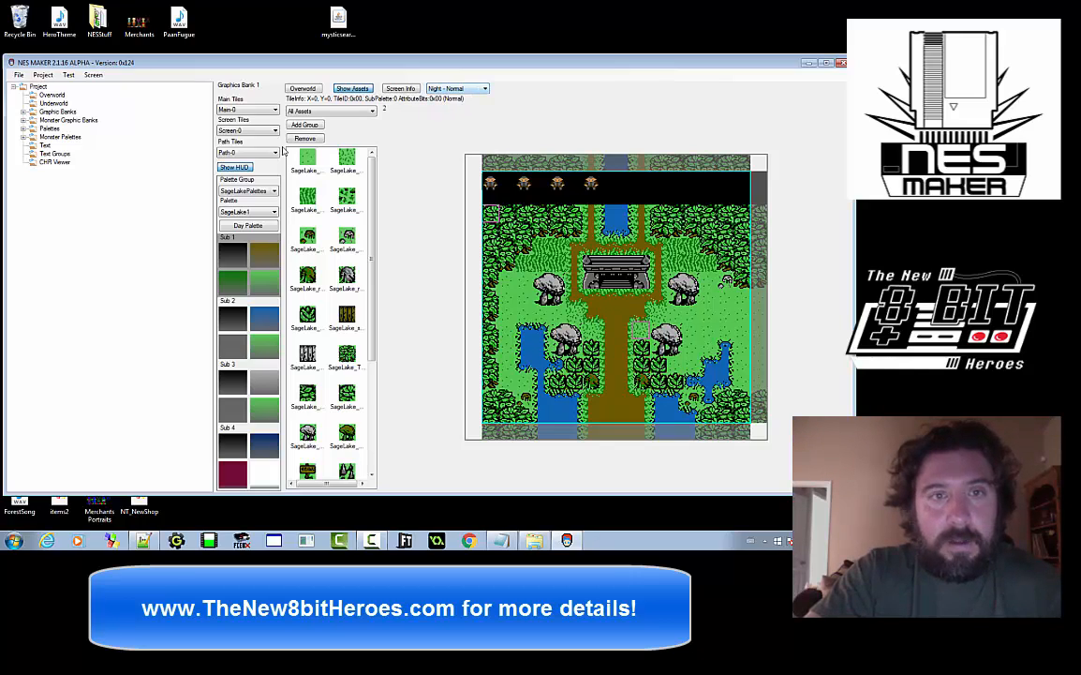
{"action": "left_click", "coordinate": [399, 90]}
{"action": "left_click", "coordinate": [114, 36]}
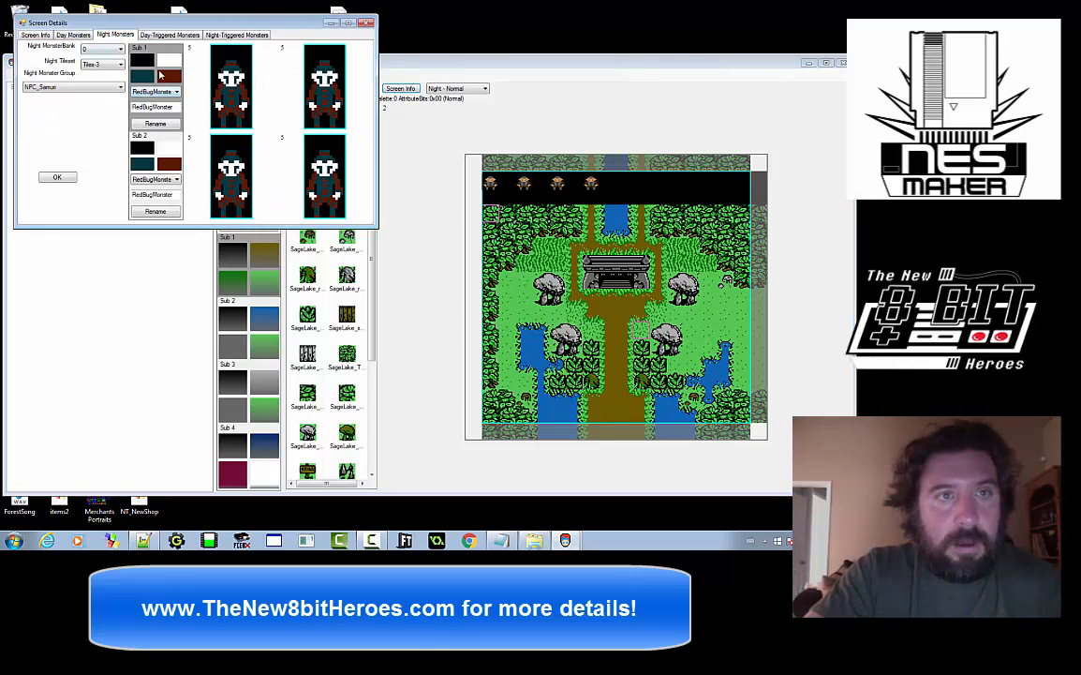
{"action": "left_click", "coordinate": [111, 66]}
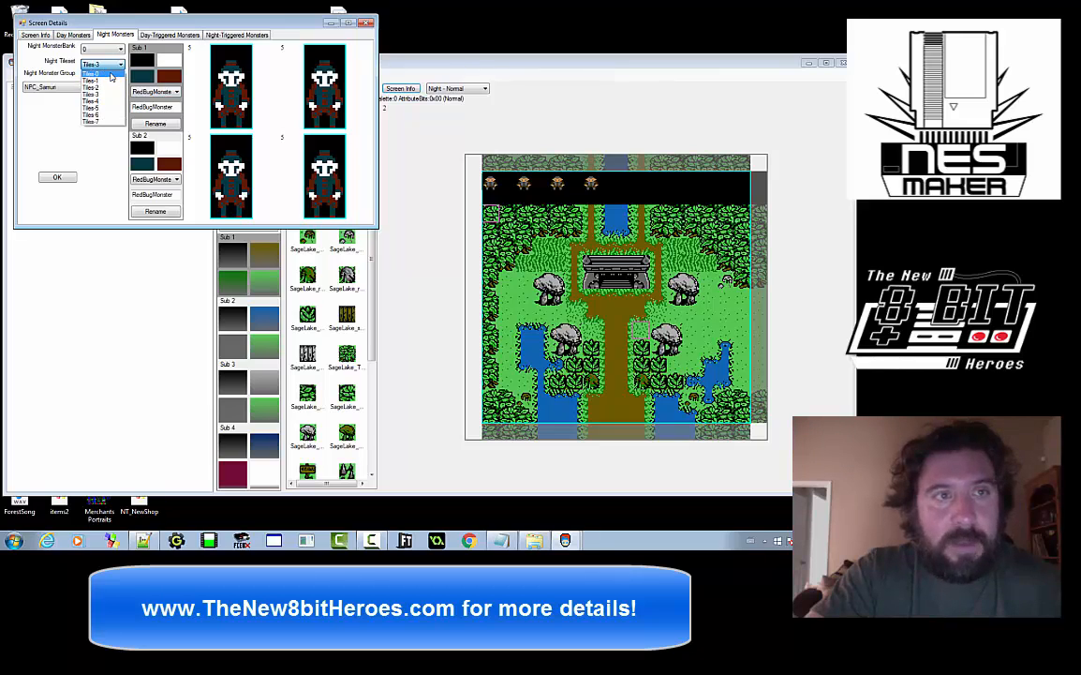
{"action": "left_click", "coordinate": [114, 83]}
{"action": "left_click", "coordinate": [115, 85]}
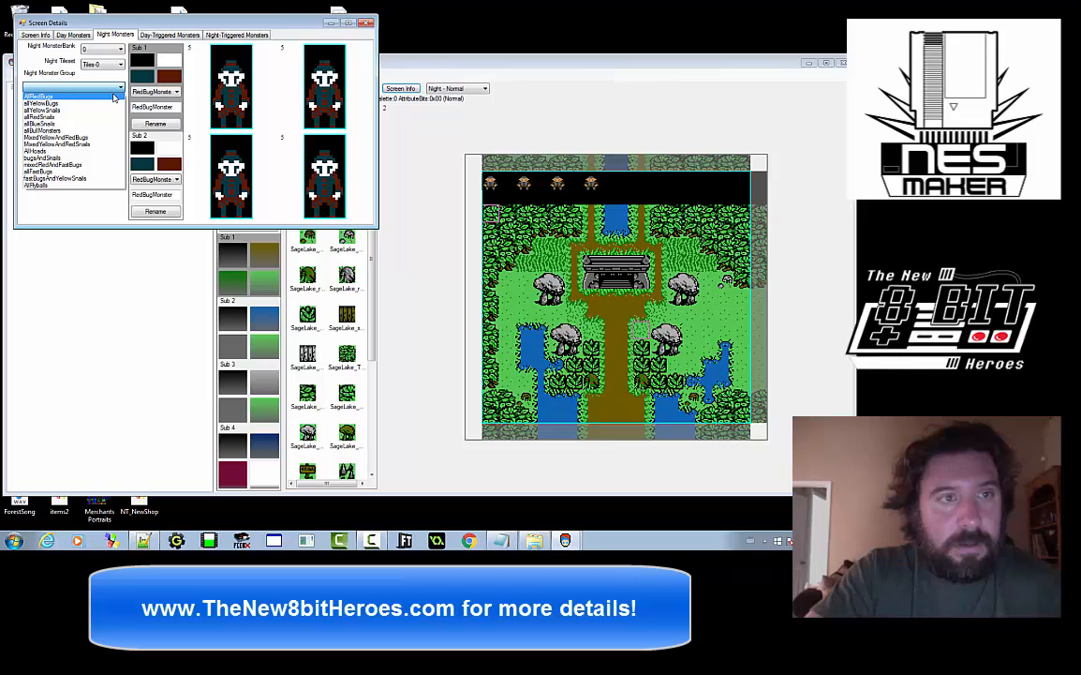
{"action": "left_click", "coordinate": [65, 62]}
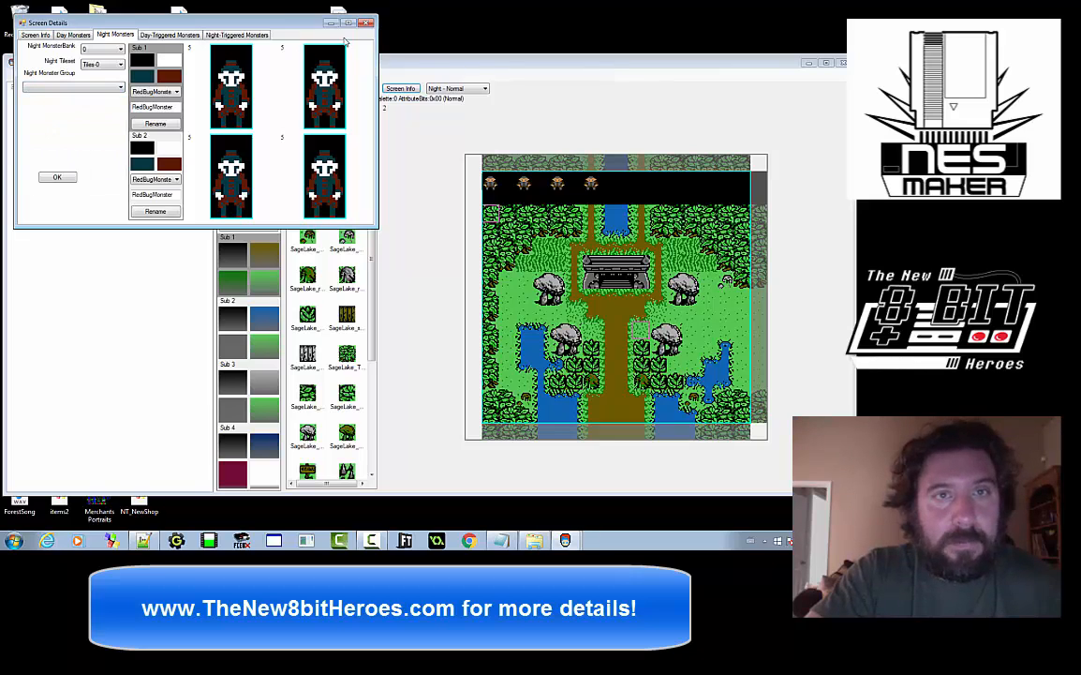
{"action": "left_click", "coordinate": [367, 23]}
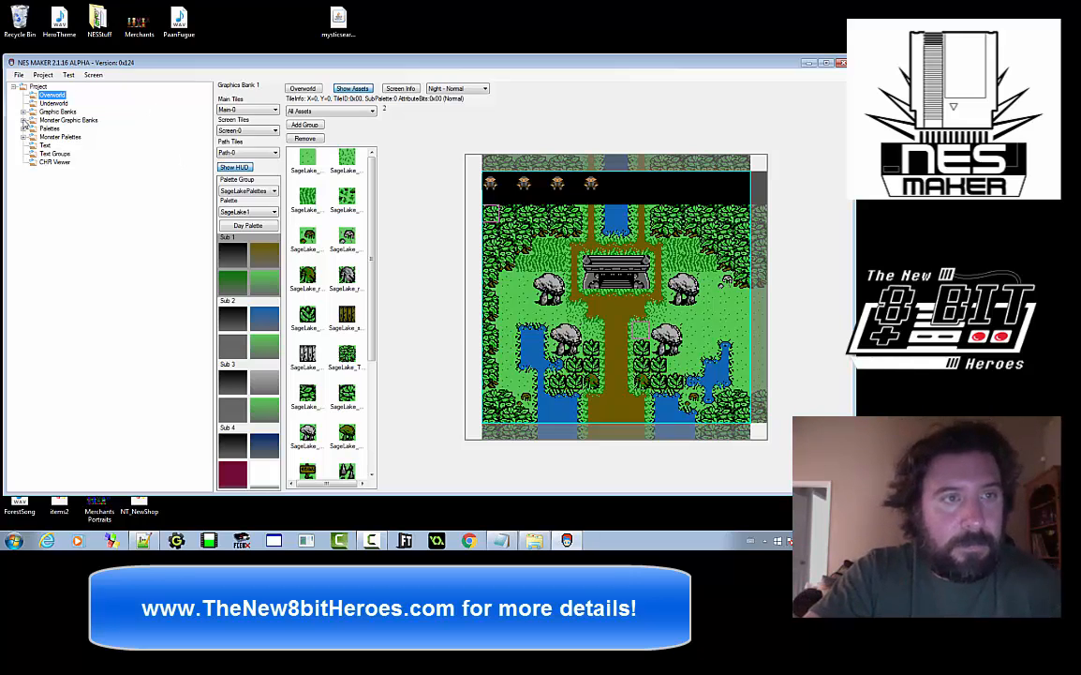
Start a new monster group named OverworldMonsters in monster Graphics Bank 0, after viewing the allRedSnails group
{"action": "left_click", "coordinate": [24, 120]}
{"action": "left_click", "coordinate": [33, 128]}
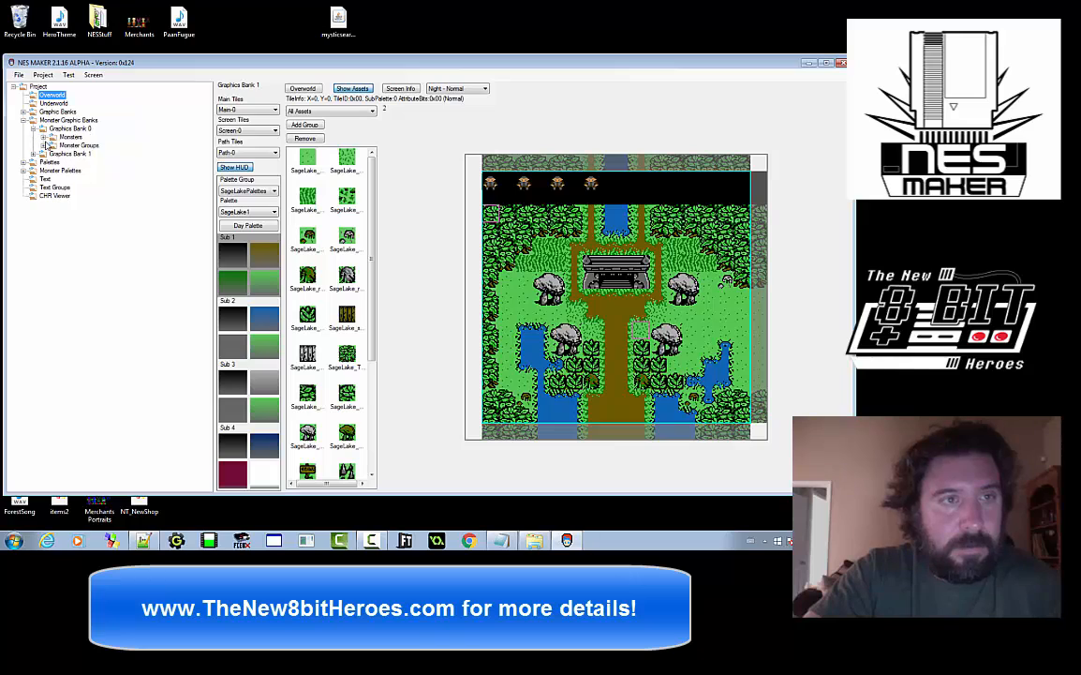
{"action": "left_click", "coordinate": [44, 145]}
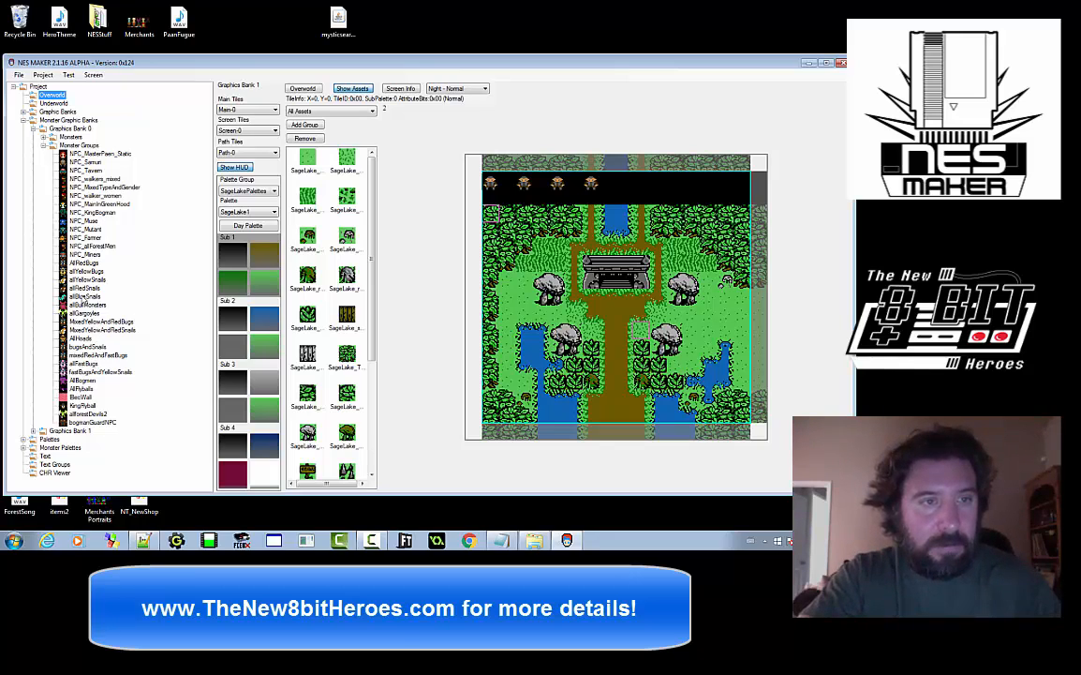
{"action": "left_click", "coordinate": [83, 288]}
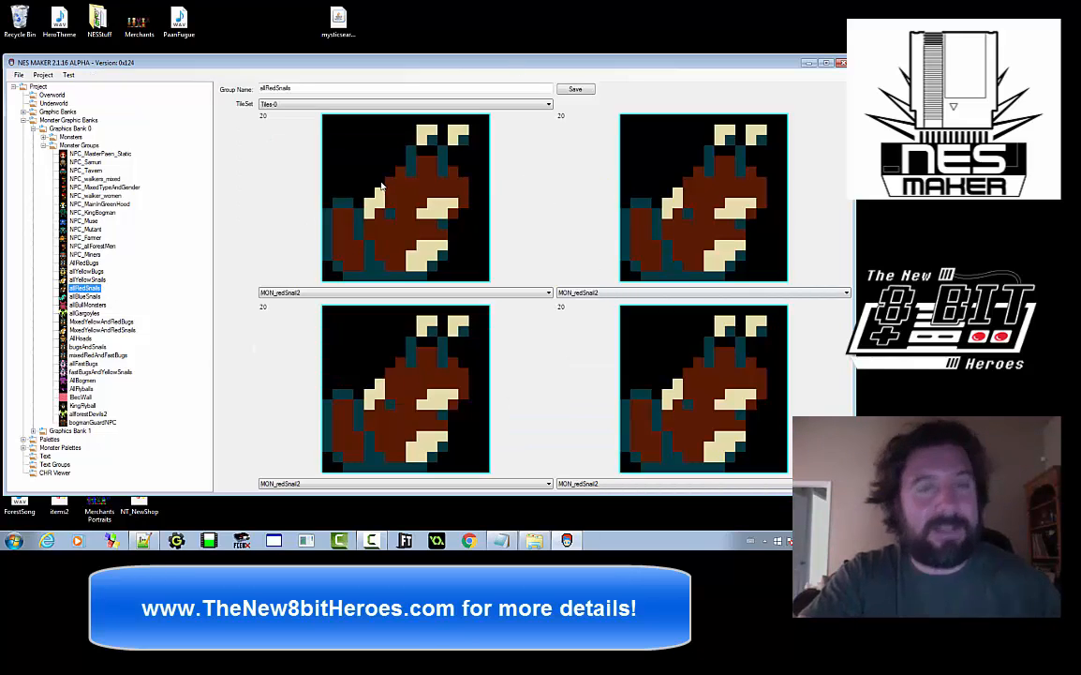
{"action": "left_click", "coordinate": [71, 145]}
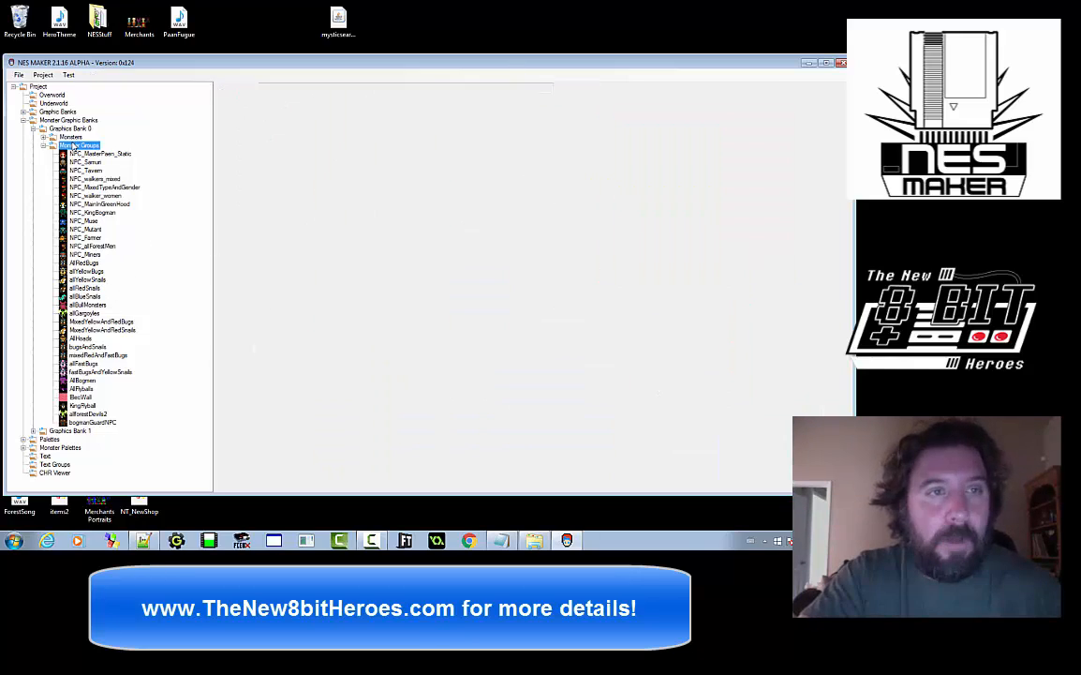
{"action": "left_click", "coordinate": [347, 87]}
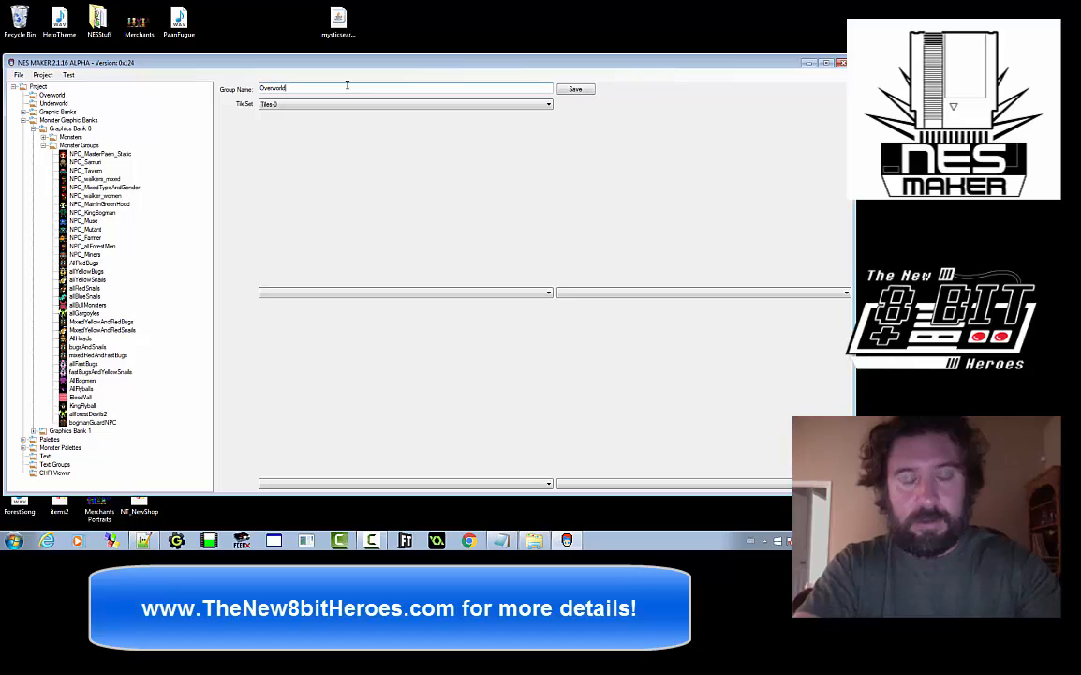
{"action": "type", "text": "OverworldMonsters"}
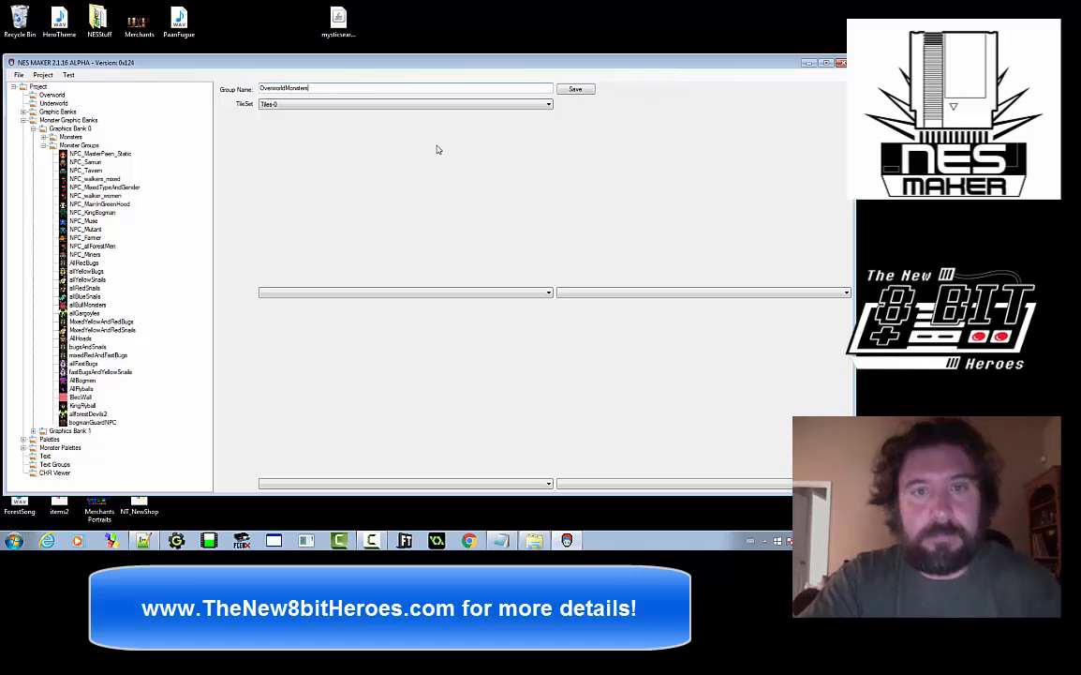
Fill the new group's four monster slots with MON_RedBug, MON_YellowBug, MON_bullMonster and MON_Hoad
{"action": "left_click", "coordinate": [415, 291]}
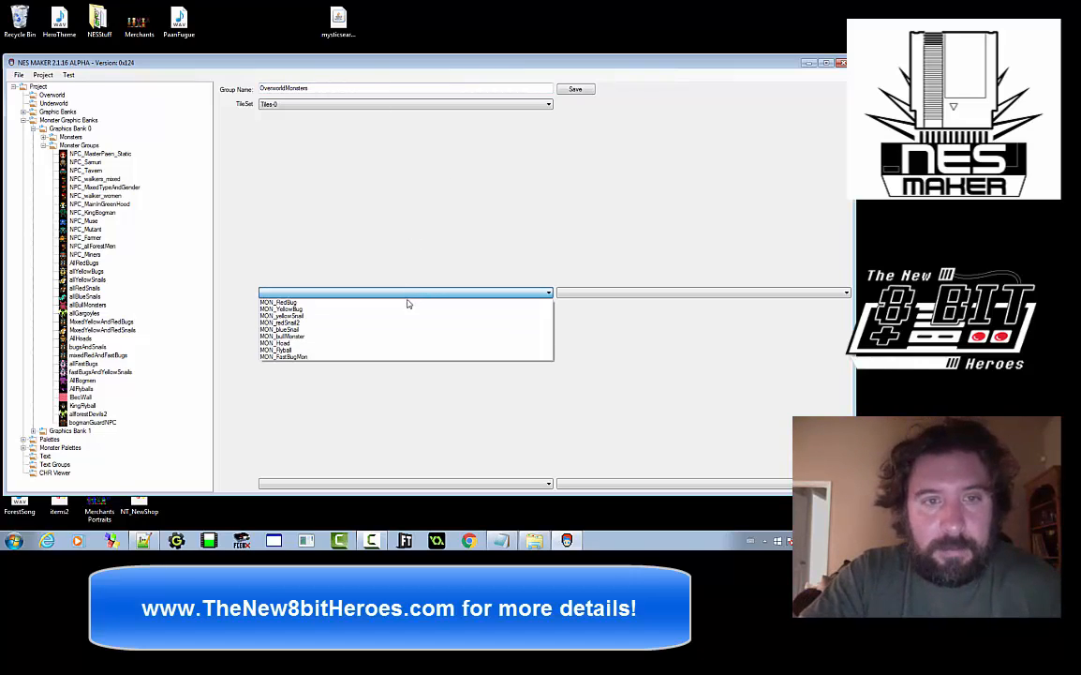
{"action": "left_click", "coordinate": [407, 304]}
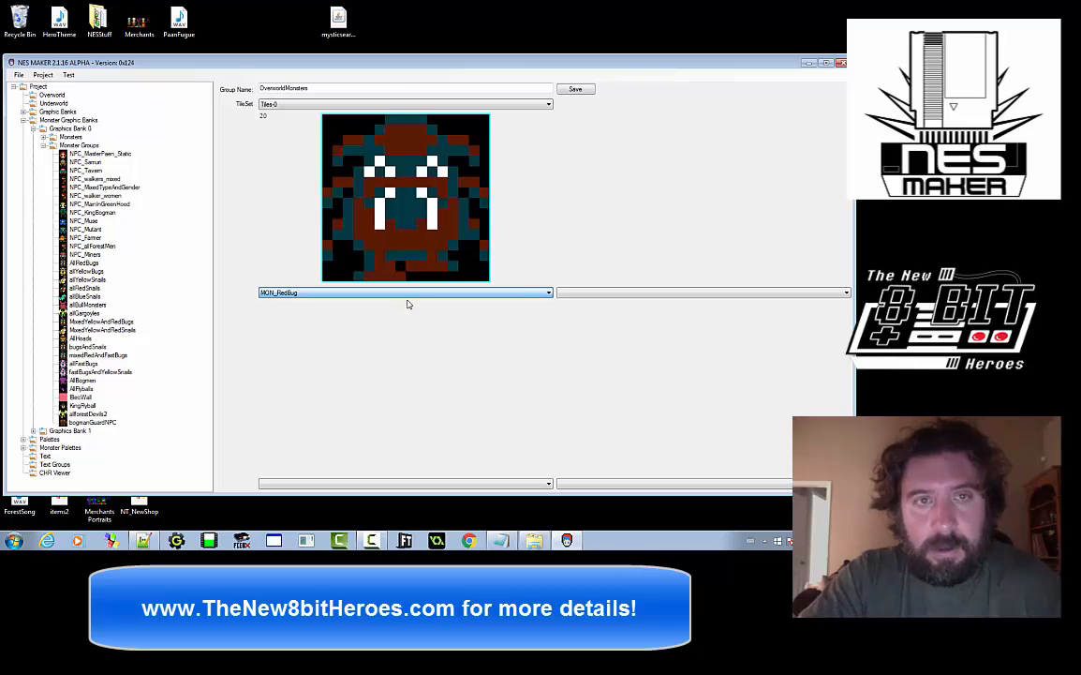
{"action": "left_click", "coordinate": [643, 292]}
{"action": "left_click", "coordinate": [642, 309]}
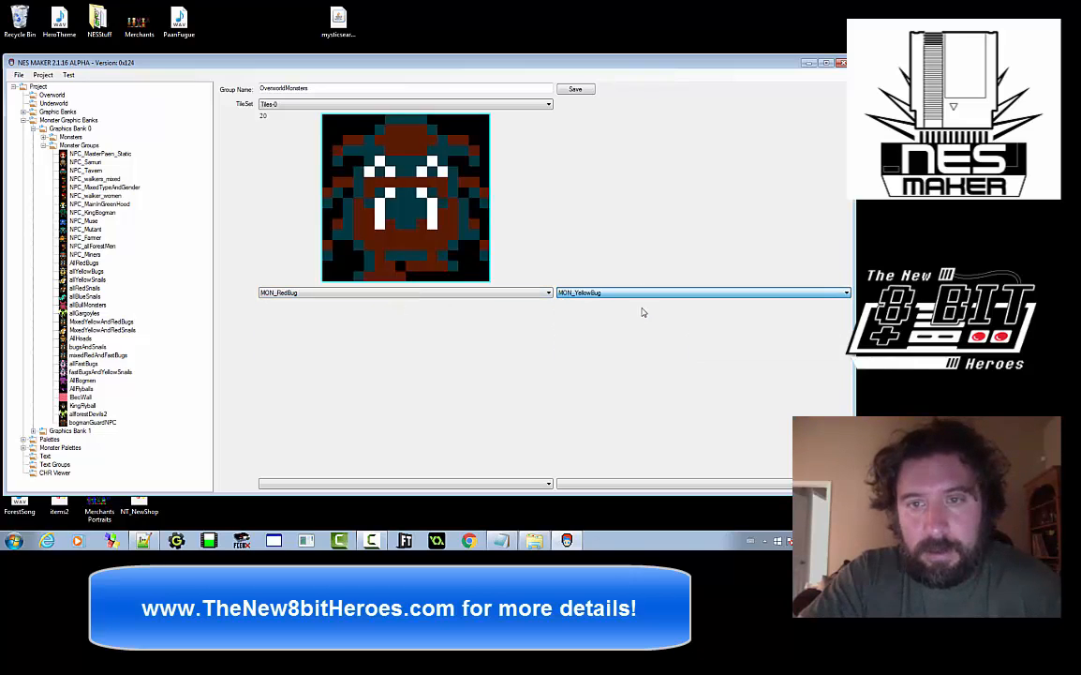
{"action": "left_click", "coordinate": [446, 484]}
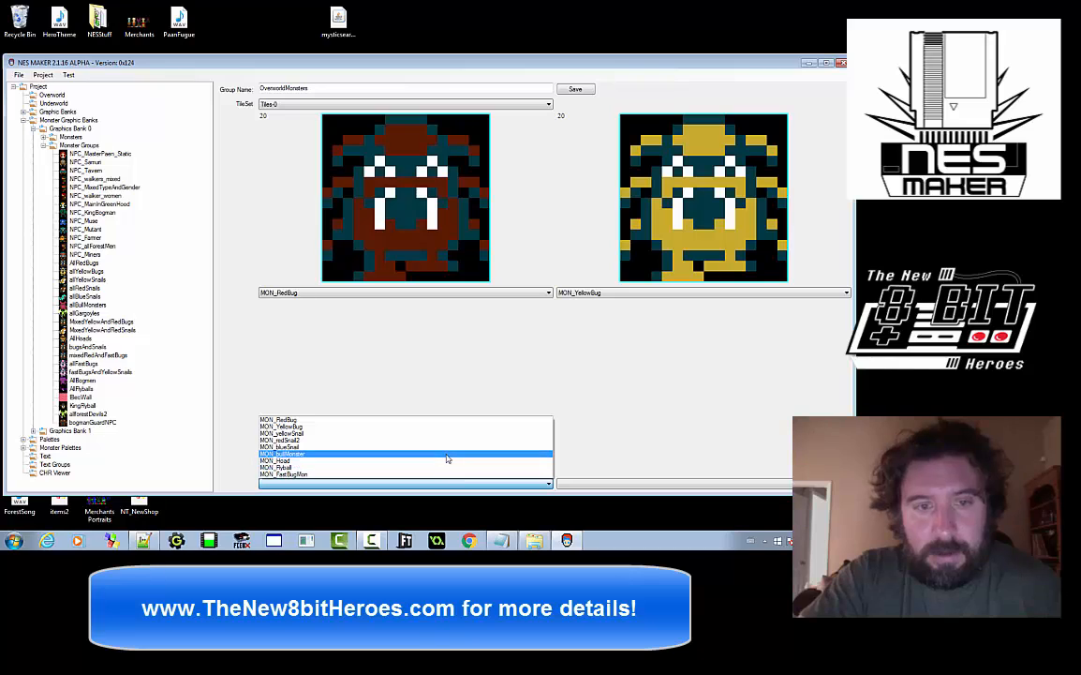
{"action": "left_click", "coordinate": [405, 413]}
{"action": "left_click", "coordinate": [590, 483]}
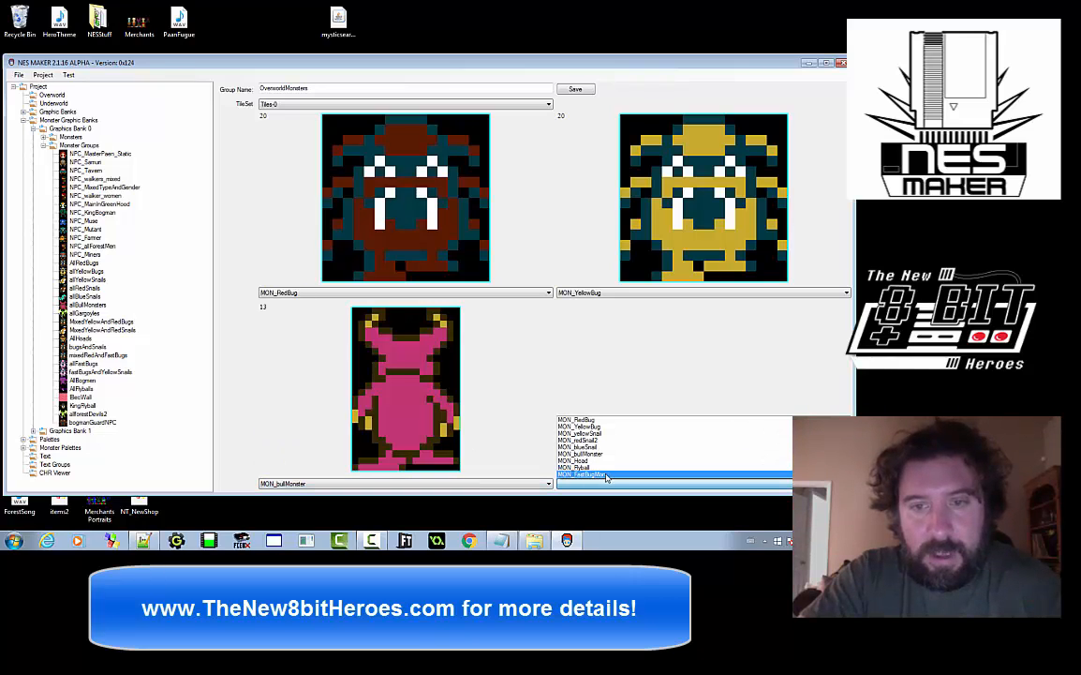
{"action": "left_click", "coordinate": [604, 460]}
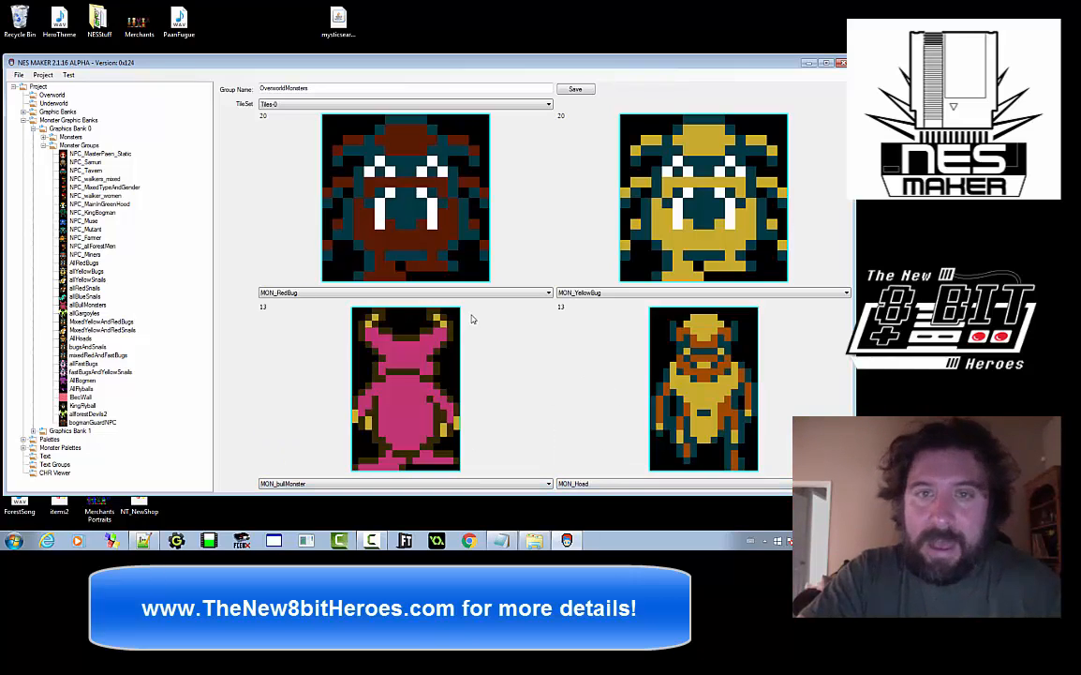
Replace the second slot's monster with MON_redSnail2 and save the OverworldMonsters group
{"action": "left_click", "coordinate": [698, 293]}
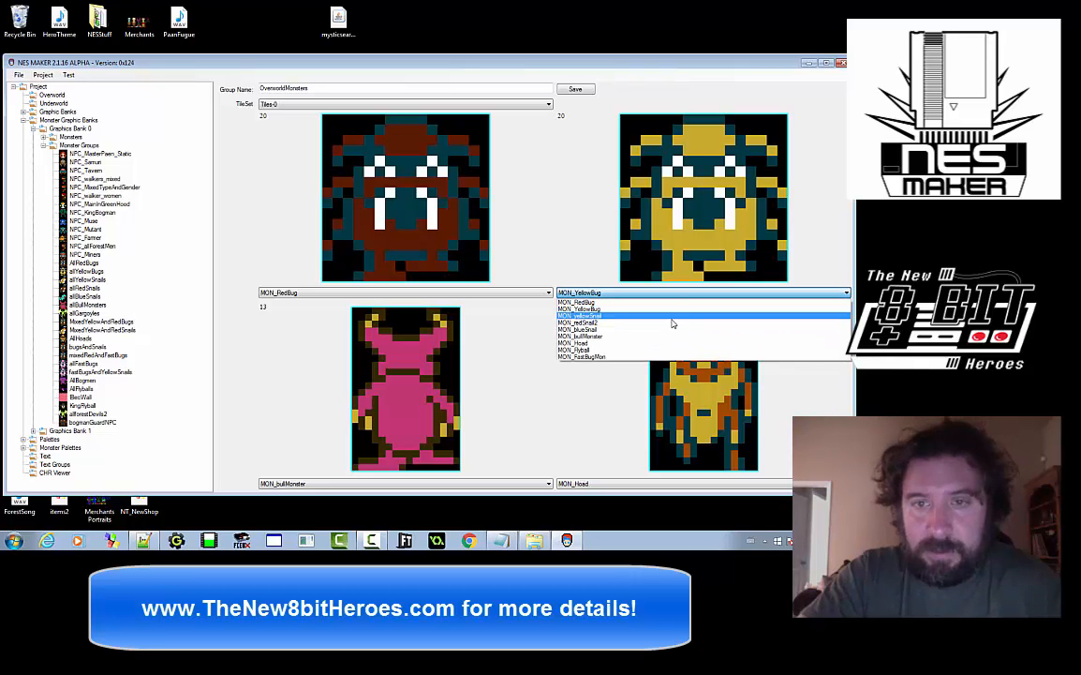
{"action": "left_click", "coordinate": [670, 323]}
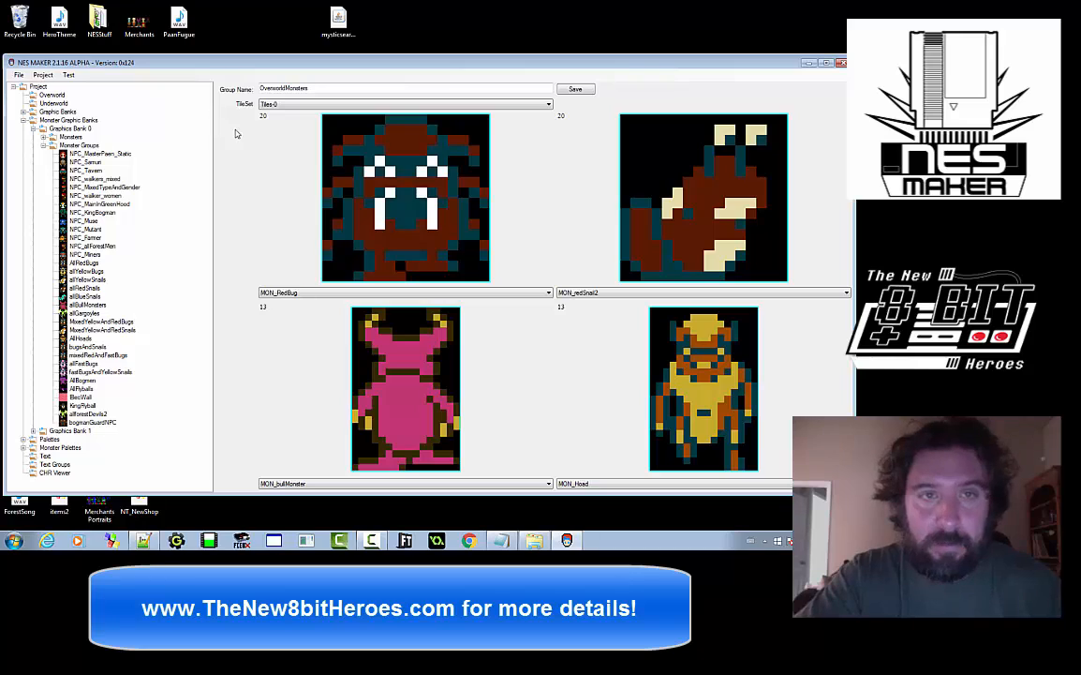
{"action": "left_click", "coordinate": [577, 89]}
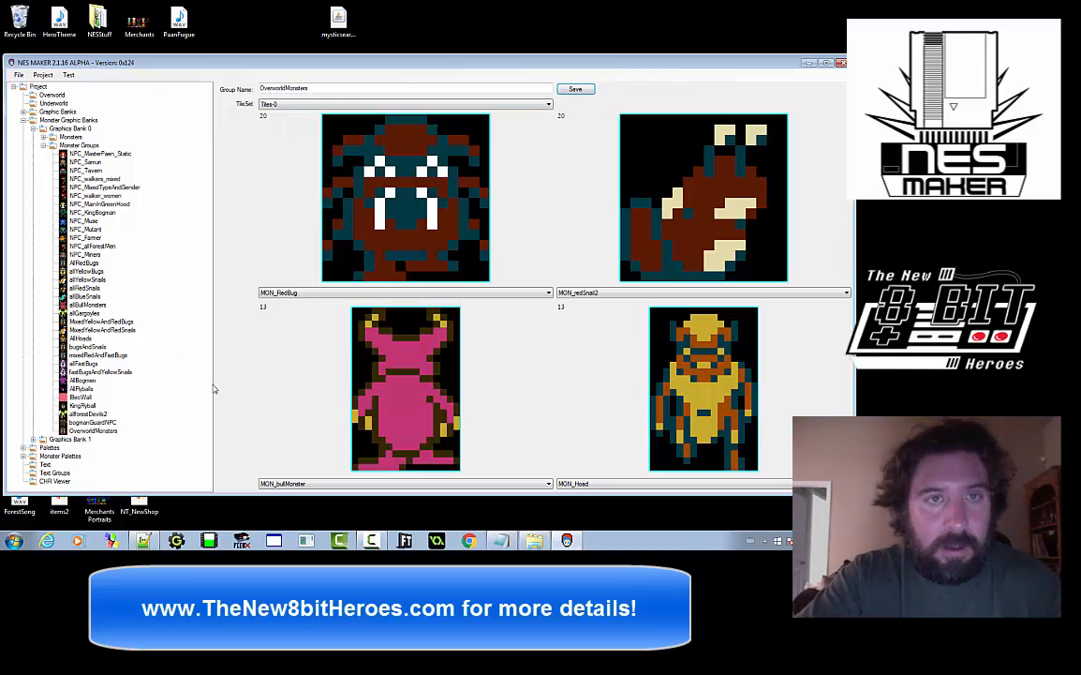
Collapse the monster graphic banks and reopen the shrine screen from the overworld map
{"action": "left_click", "coordinate": [186, 370]}
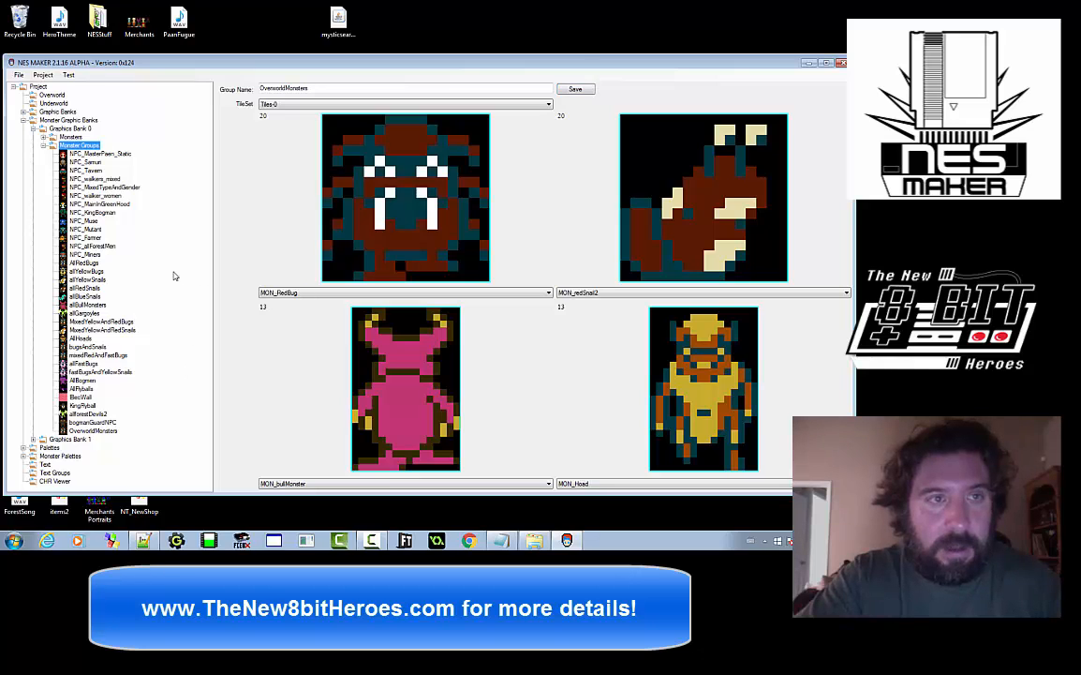
{"action": "left_click", "coordinate": [24, 120]}
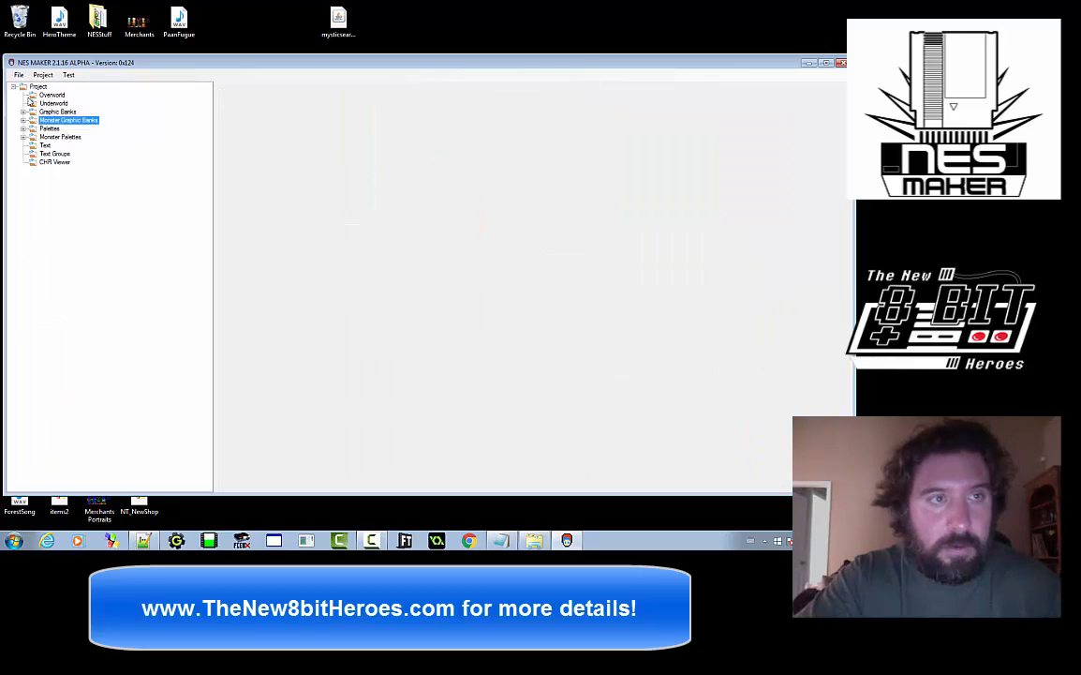
{"action": "left_click", "coordinate": [51, 94]}
{"action": "double_click", "coordinate": [507, 260]}
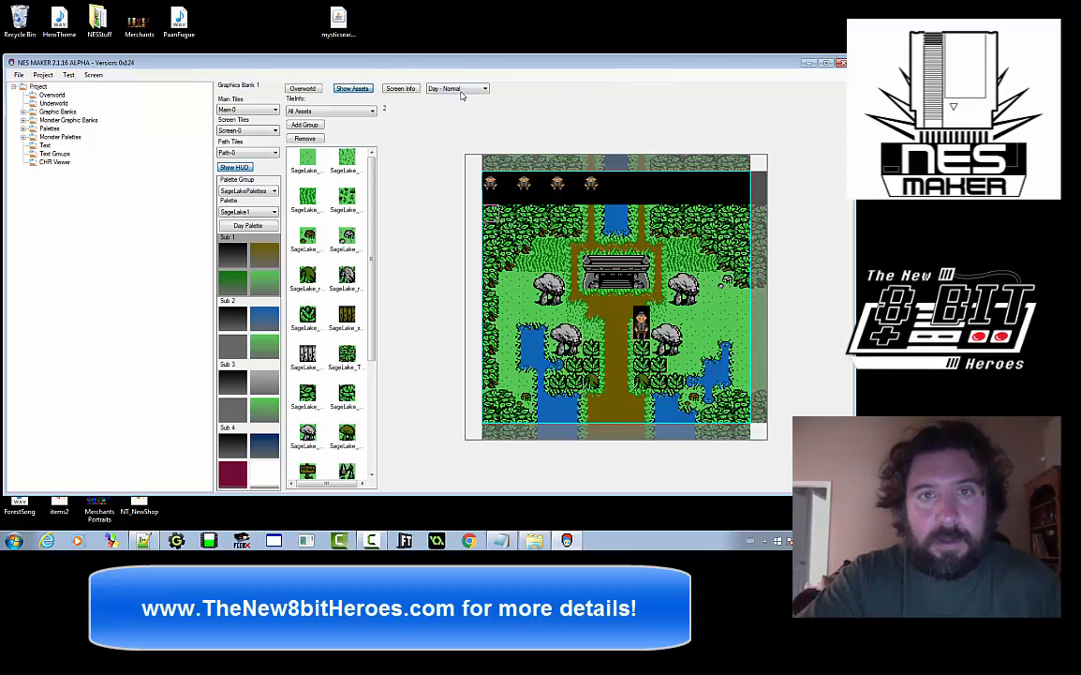
Assign night tileset Tiles-0 and the OverworldMonsters group to the shrine screen's Night - Normal state
{"action": "left_click", "coordinate": [459, 89]}
{"action": "left_click", "coordinate": [454, 105]}
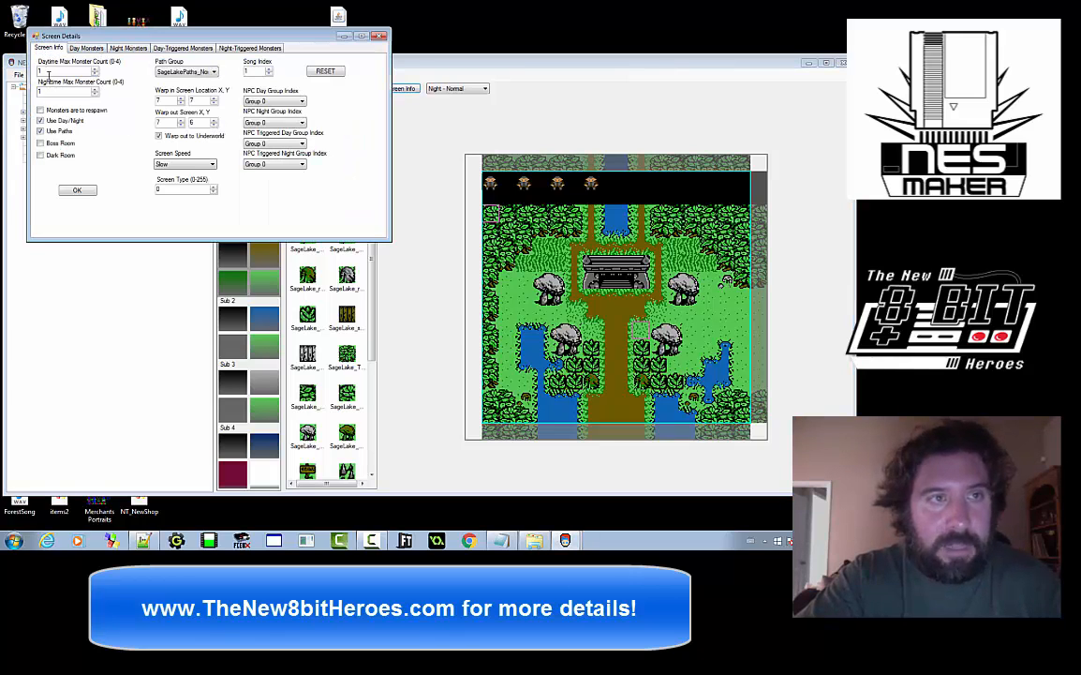
{"action": "left_click", "coordinate": [127, 48]}
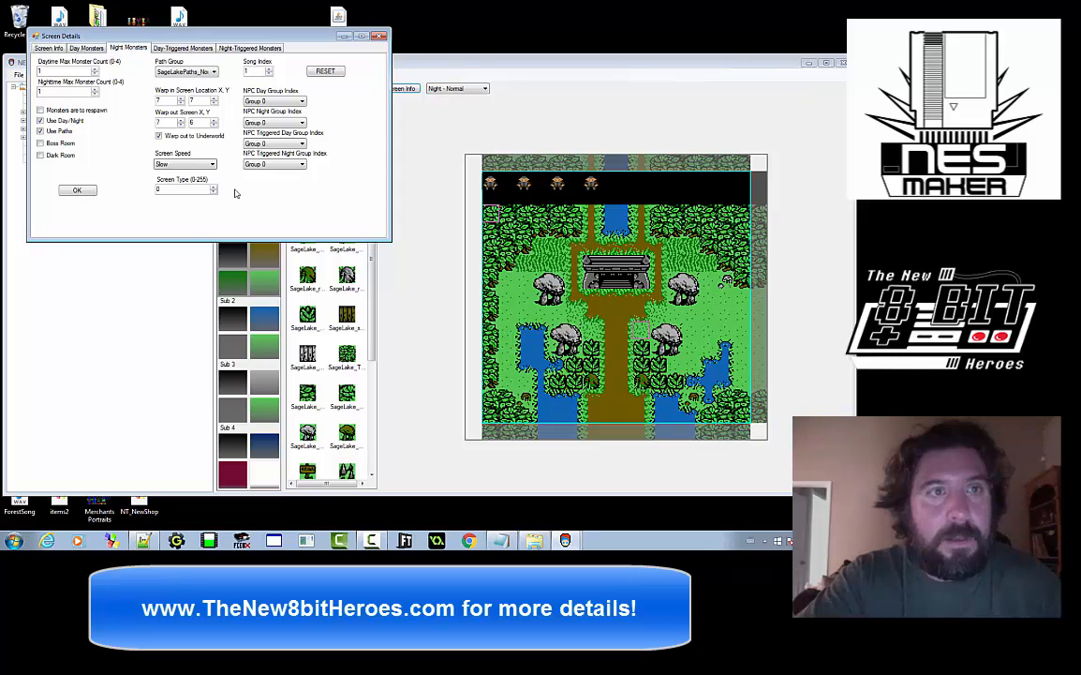
{"action": "left_click", "coordinate": [133, 102]}
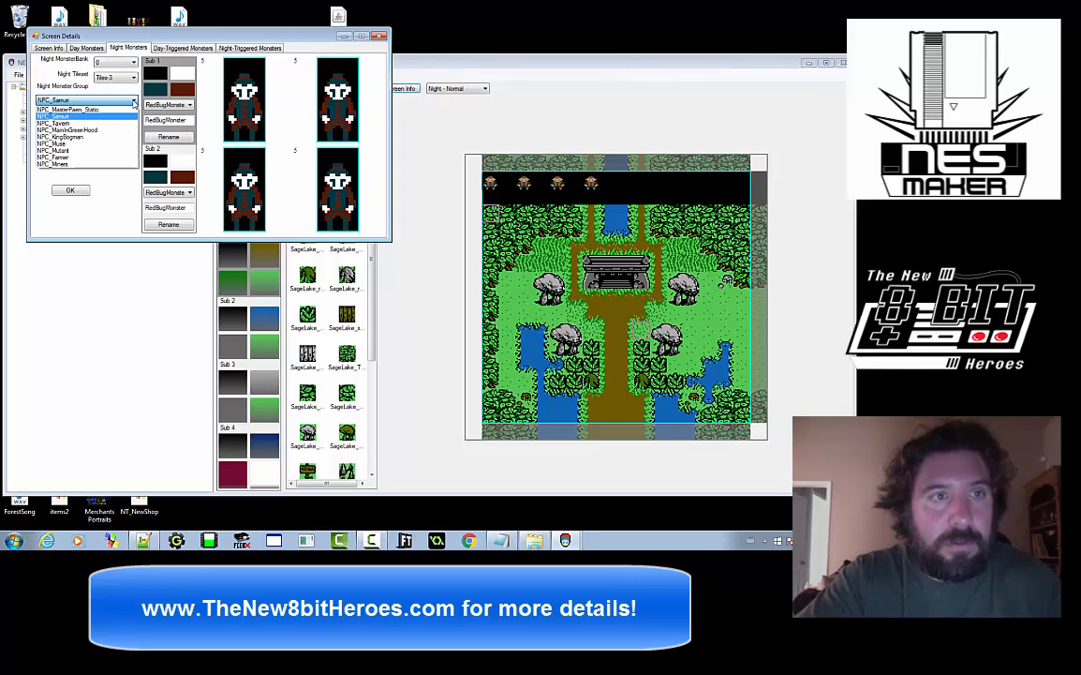
{"action": "left_click", "coordinate": [133, 80]}
{"action": "left_click", "coordinate": [133, 79]}
{"action": "left_click", "coordinate": [130, 87]}
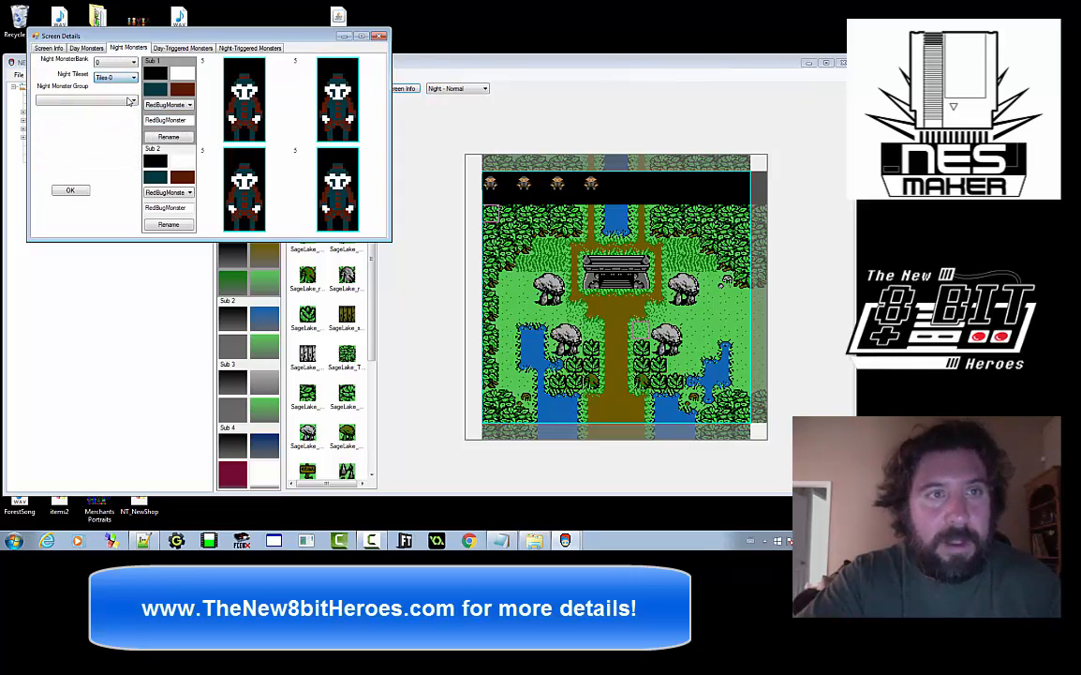
{"action": "left_click", "coordinate": [129, 101]}
{"action": "left_click", "coordinate": [113, 204]}
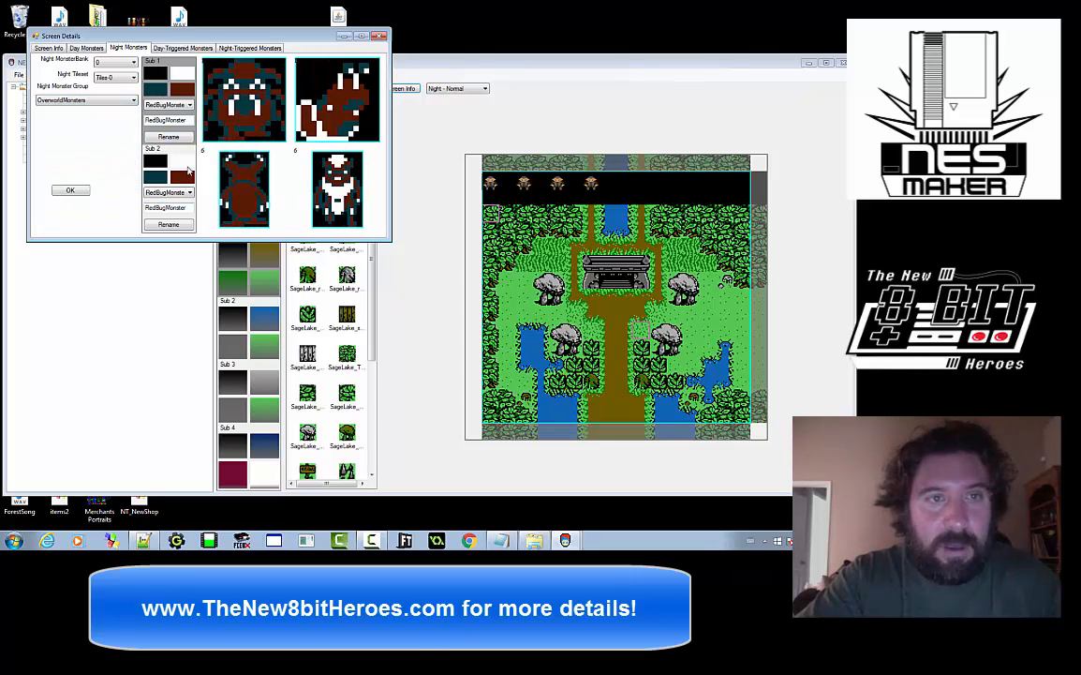
Try bogmanPal1 for the night monsters' sub-palette 2 and set sub-palette 1 to RealYellowBug
{"action": "left_click", "coordinate": [193, 193]}
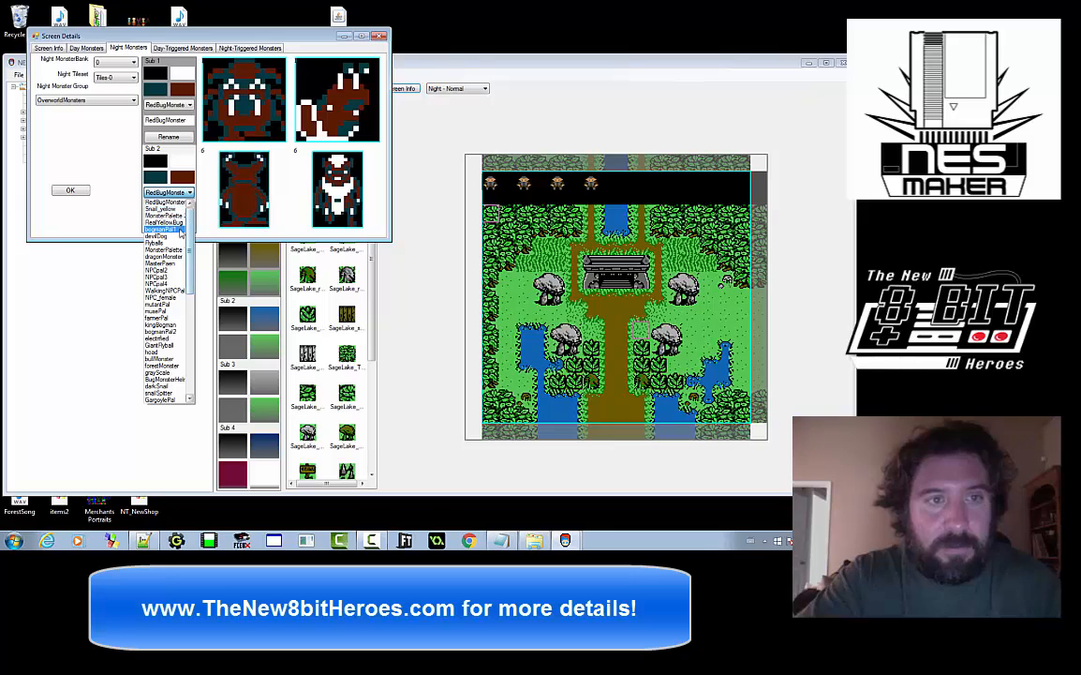
{"action": "left_click", "coordinate": [171, 235]}
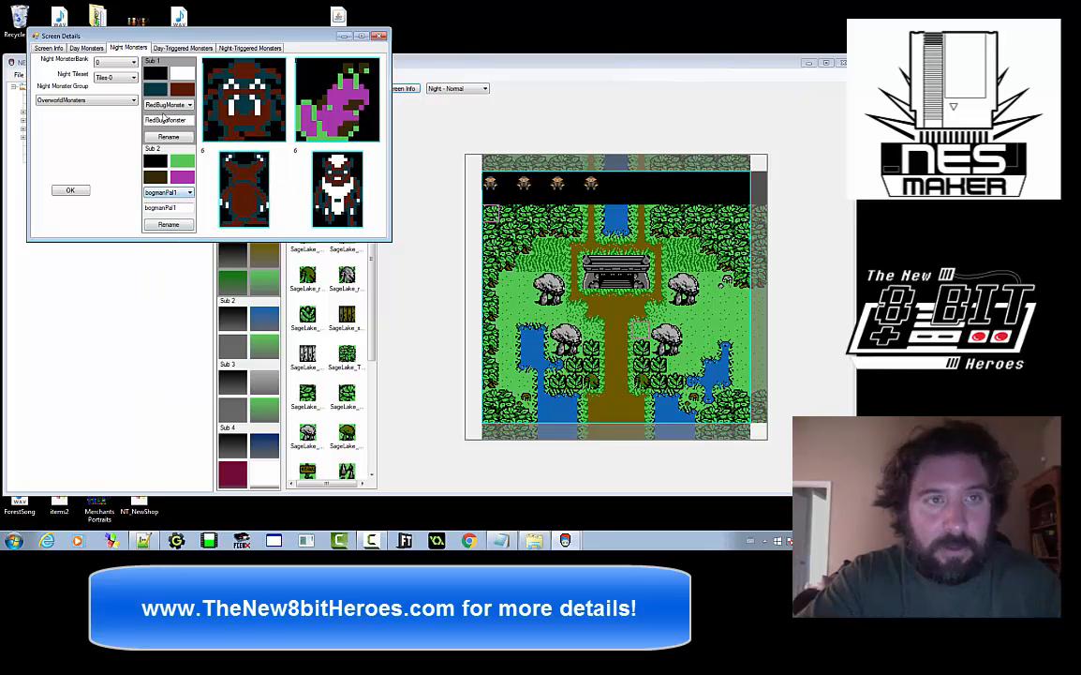
{"action": "left_click", "coordinate": [189, 104]}
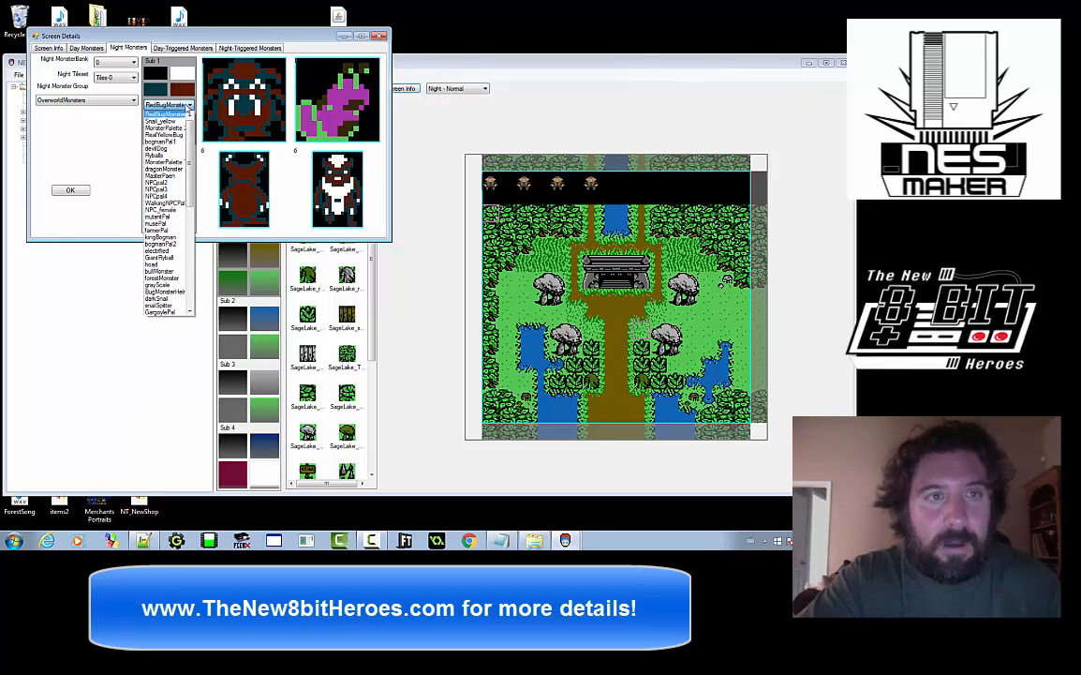
{"action": "left_click", "coordinate": [181, 121]}
{"action": "left_click", "coordinate": [189, 105]}
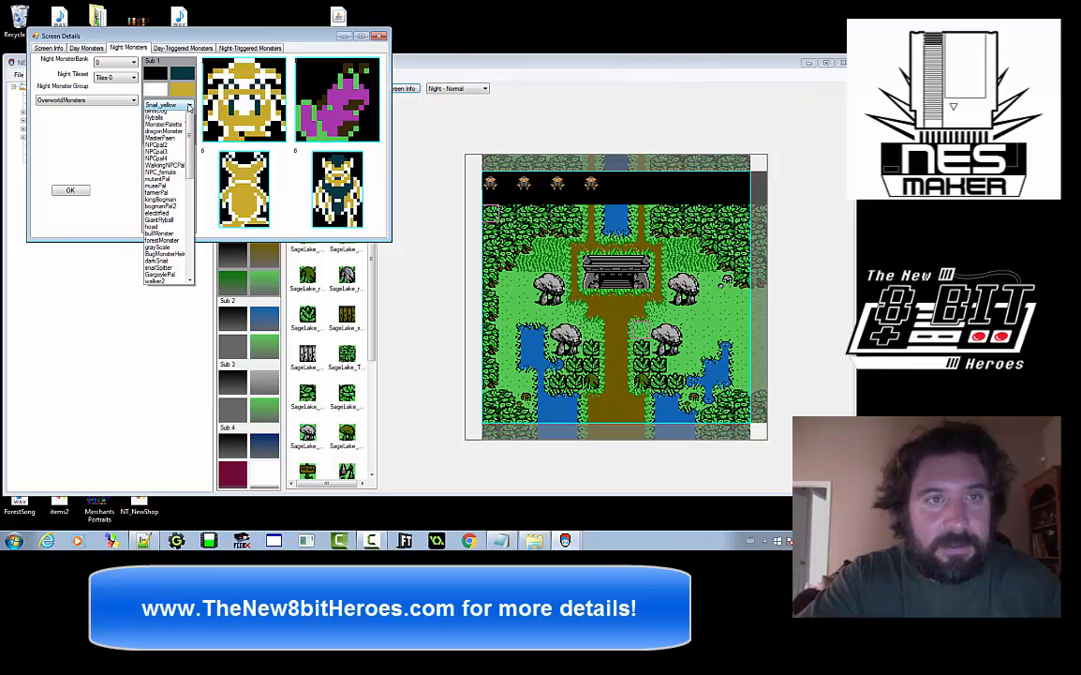
{"action": "left_click", "coordinate": [182, 128]}
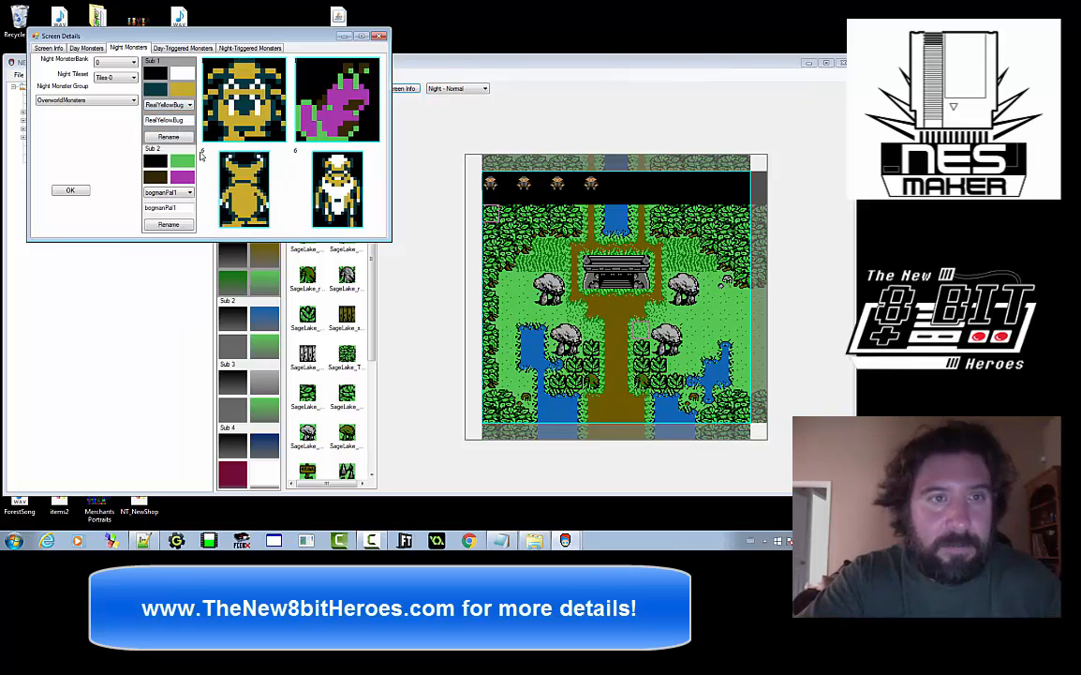
Try Snail_yellow and RealYellowBug for the night monsters' sub-palette 2, settle on RedBugMonster, and accept the screen details
{"action": "left_click", "coordinate": [189, 193]}
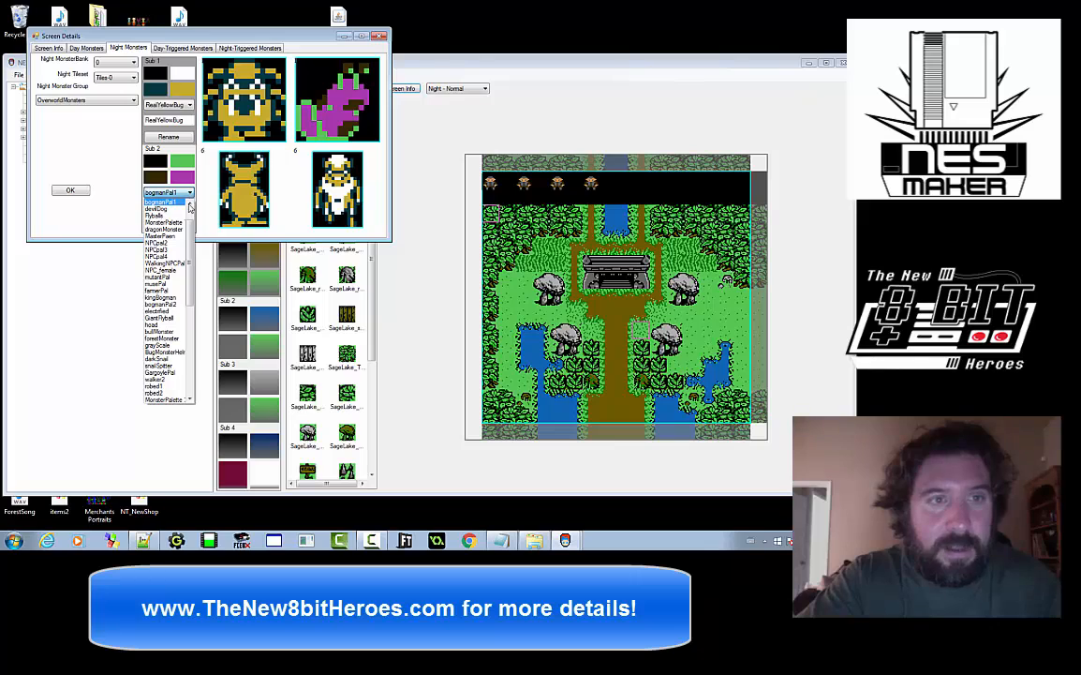
{"action": "scroll", "coordinate": [183, 213], "scroll_direction": "up", "scroll_amount": 2}
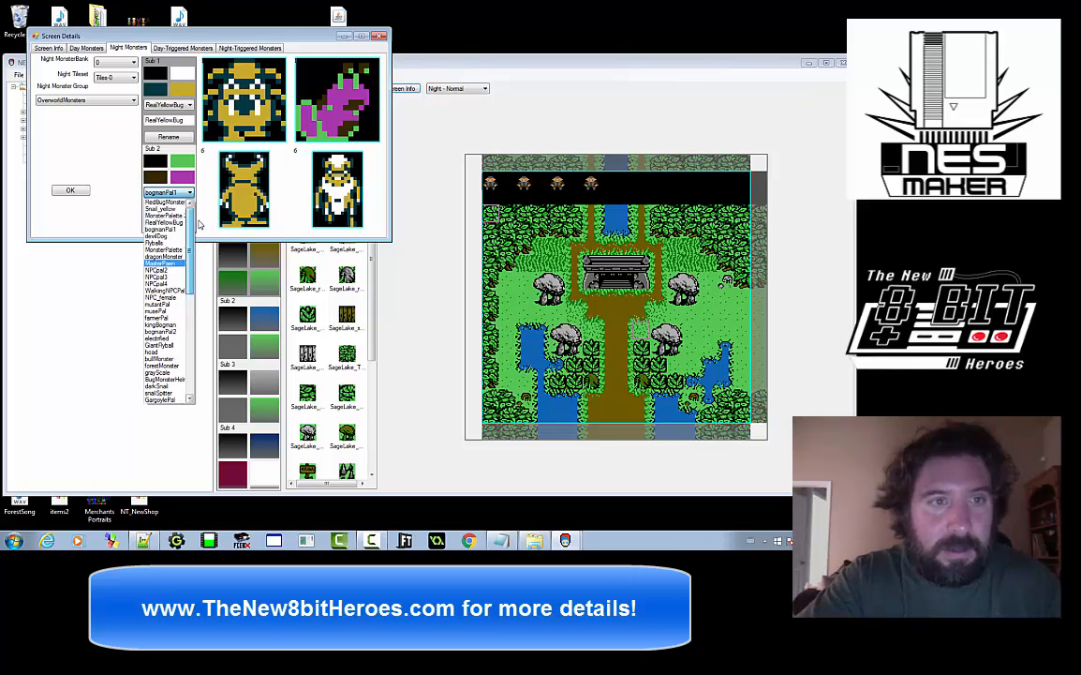
{"action": "left_click", "coordinate": [178, 208]}
{"action": "left_click", "coordinate": [190, 195]}
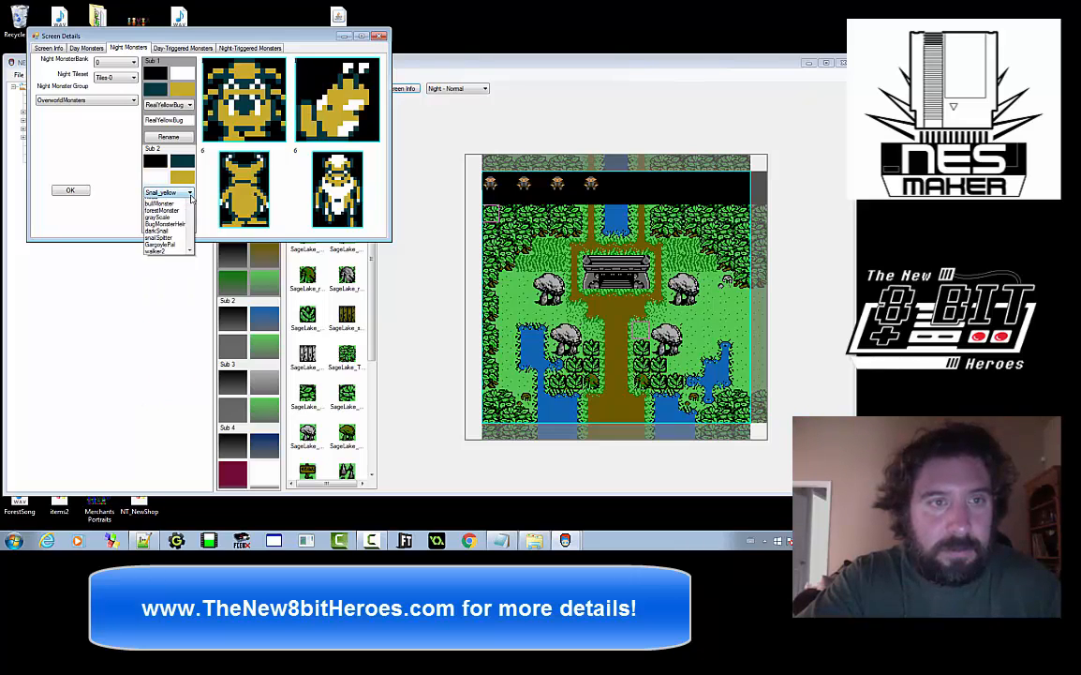
{"action": "left_click", "coordinate": [178, 216]}
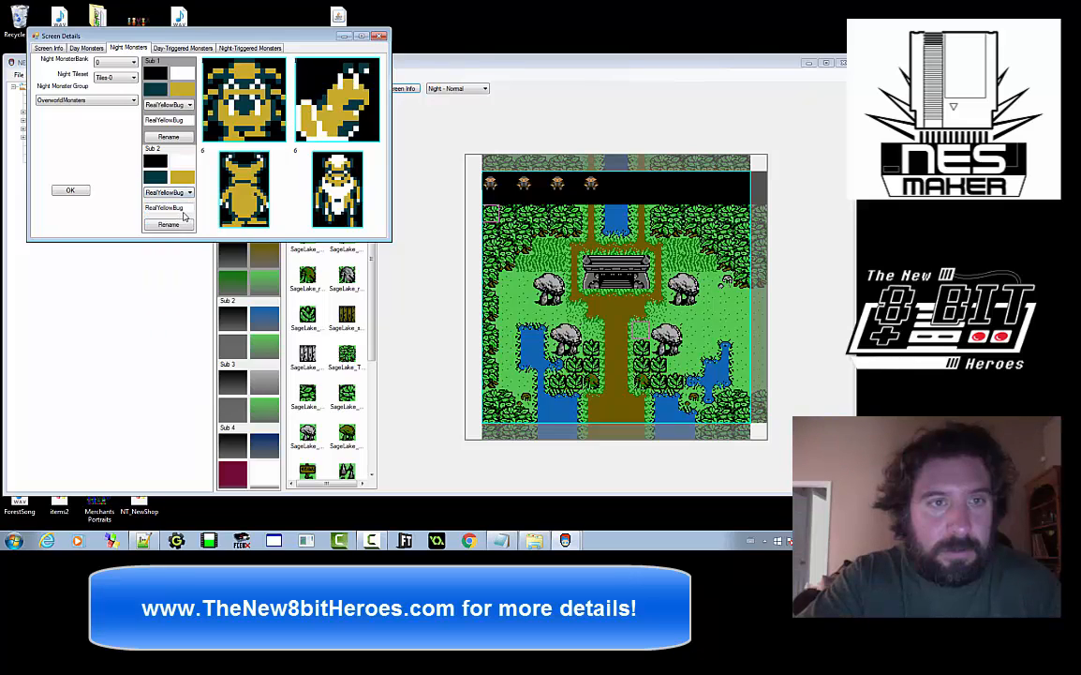
{"action": "left_click", "coordinate": [190, 194]}
{"action": "left_click_drag", "start_coordinate": [191, 213], "coordinate": [191, 203]}
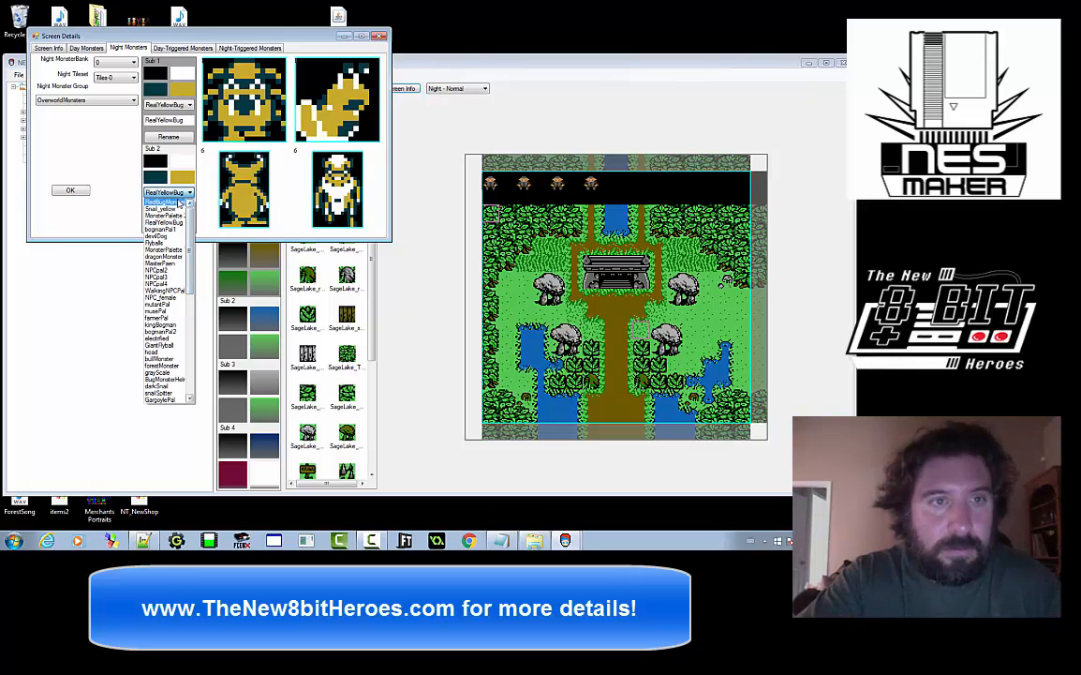
{"action": "left_click", "coordinate": [183, 201]}
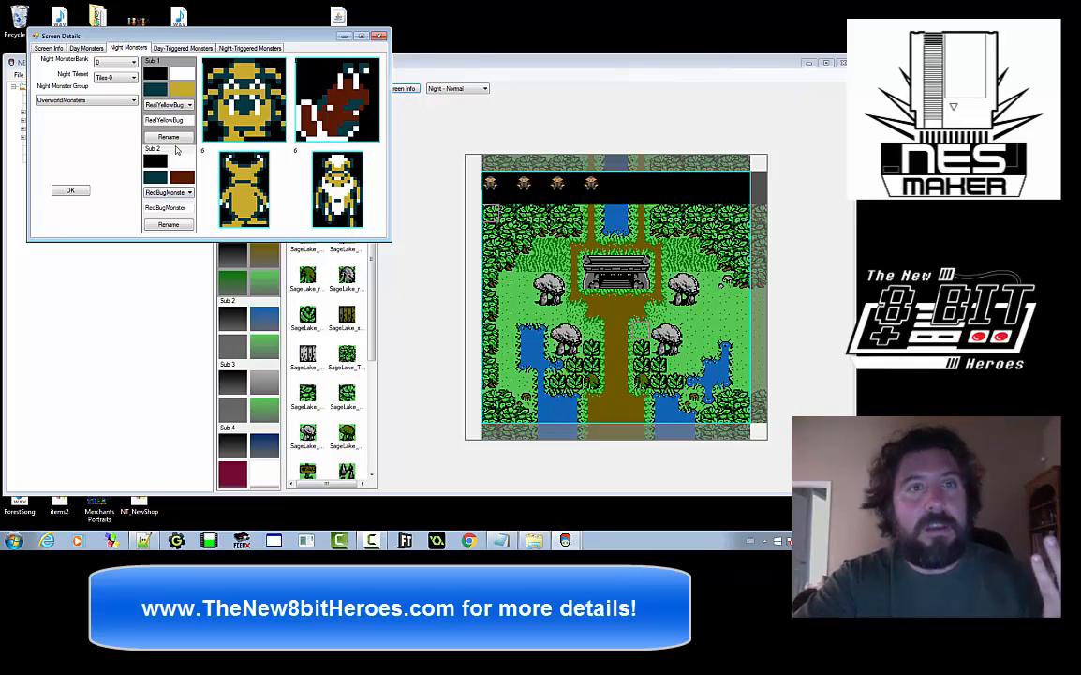
{"action": "left_click", "coordinate": [71, 191]}
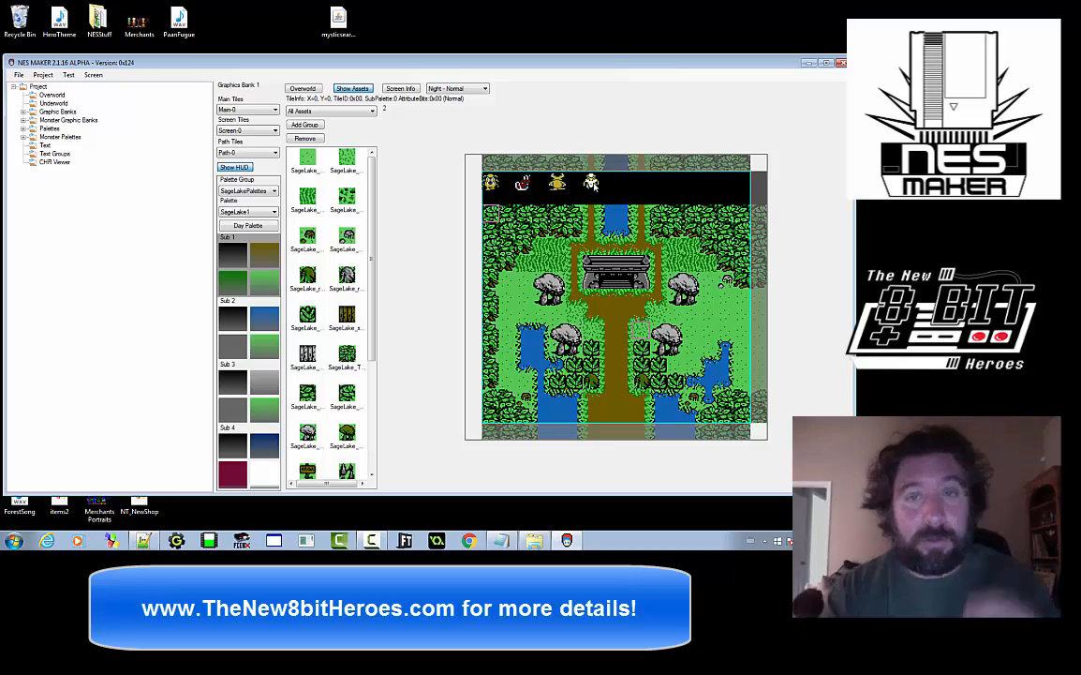
Limit the first two night monster placements to random spawns of monster 2 and disable the third placement
{"action": "right_click", "coordinate": [488, 215]}
{"action": "left_click", "coordinate": [549, 223]}
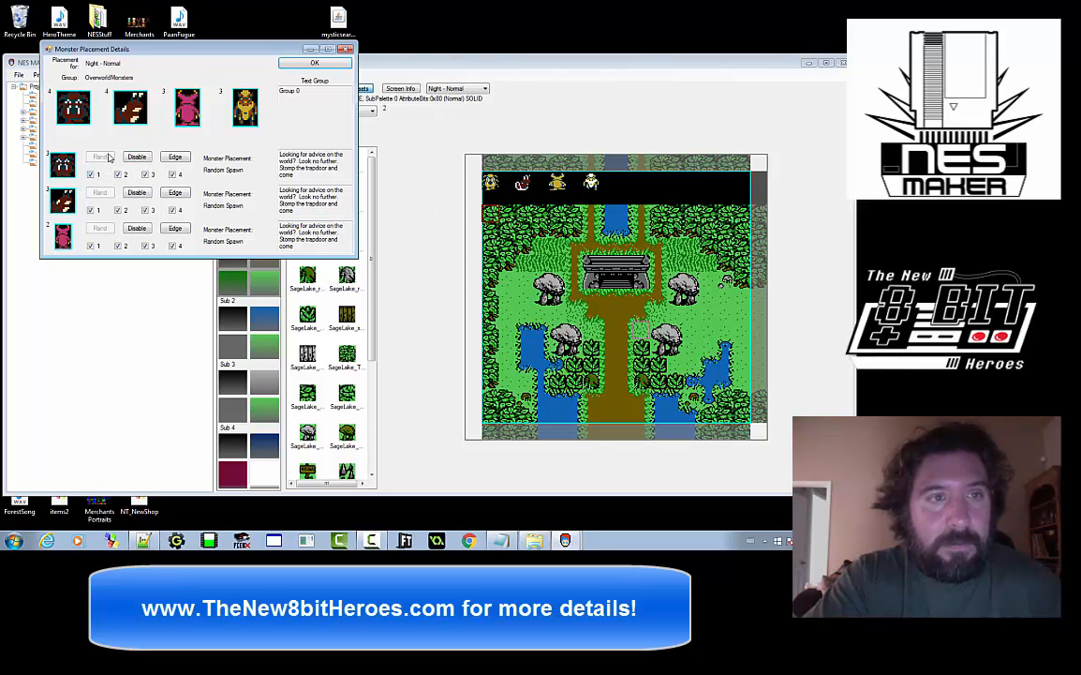
{"action": "left_click", "coordinate": [136, 227]}
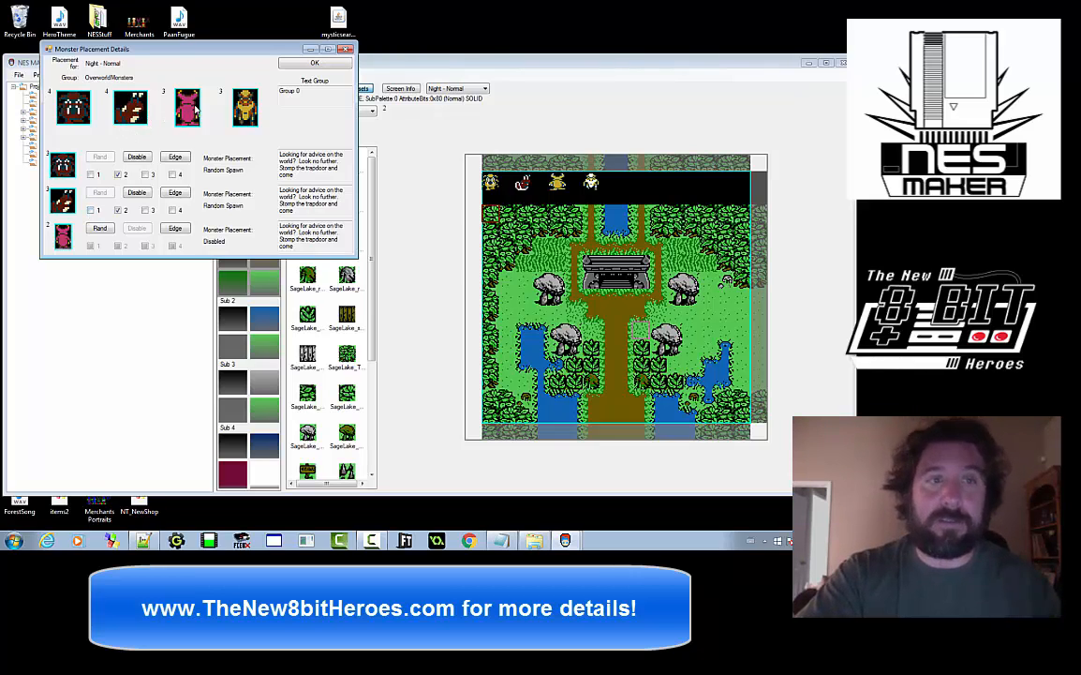
{"action": "left_click", "coordinate": [314, 64]}
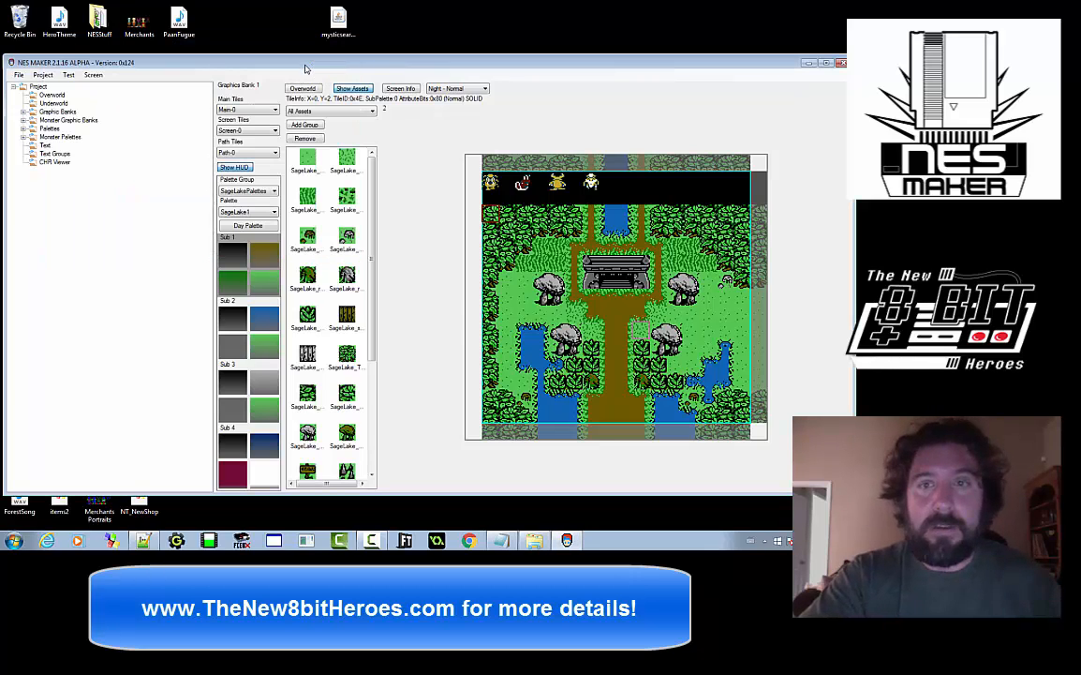
Export and test the game, walk north to the shrine screen and talk to the NPC there by day
{"action": "left_click", "coordinate": [68, 75]}
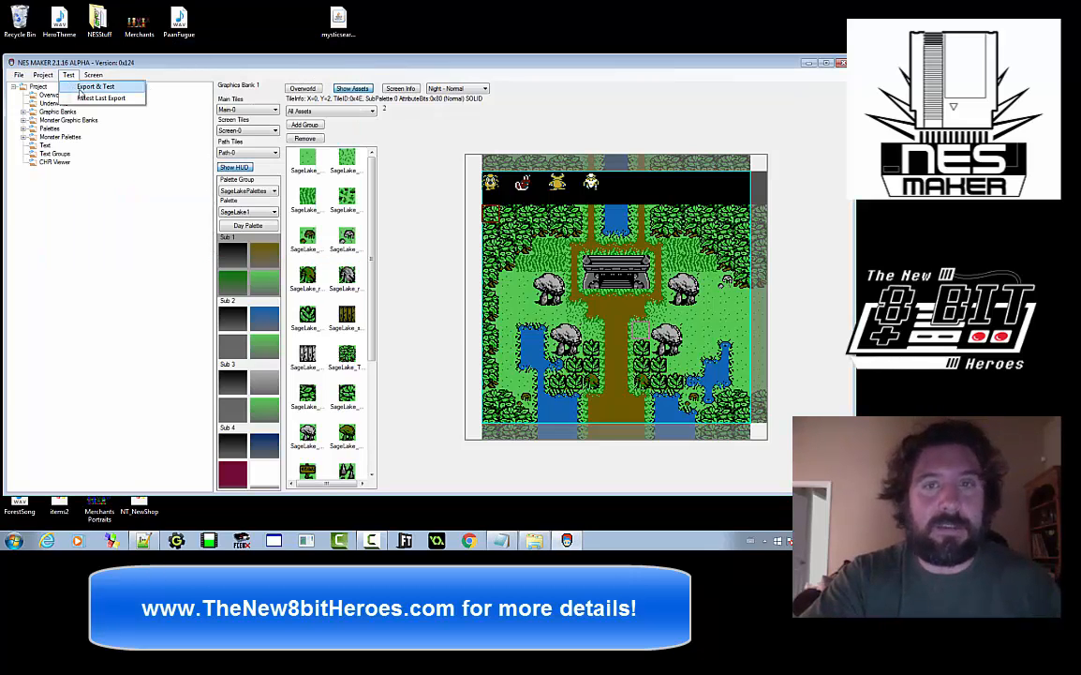
{"action": "left_click", "coordinate": [81, 90]}
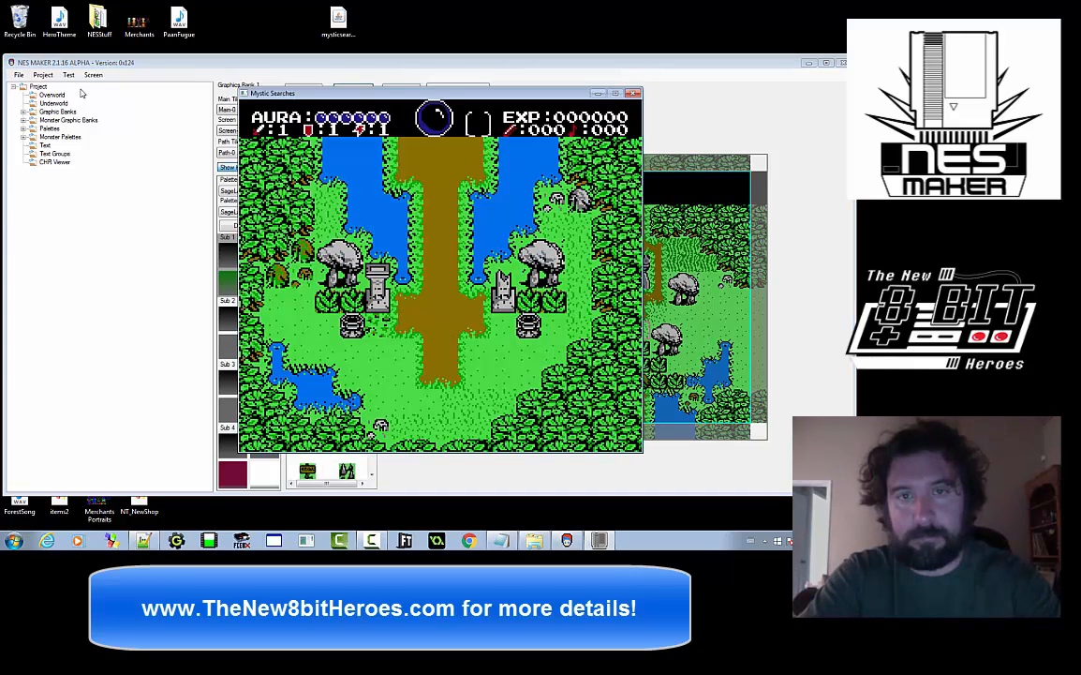
{"action": "key", "text": "Up"}
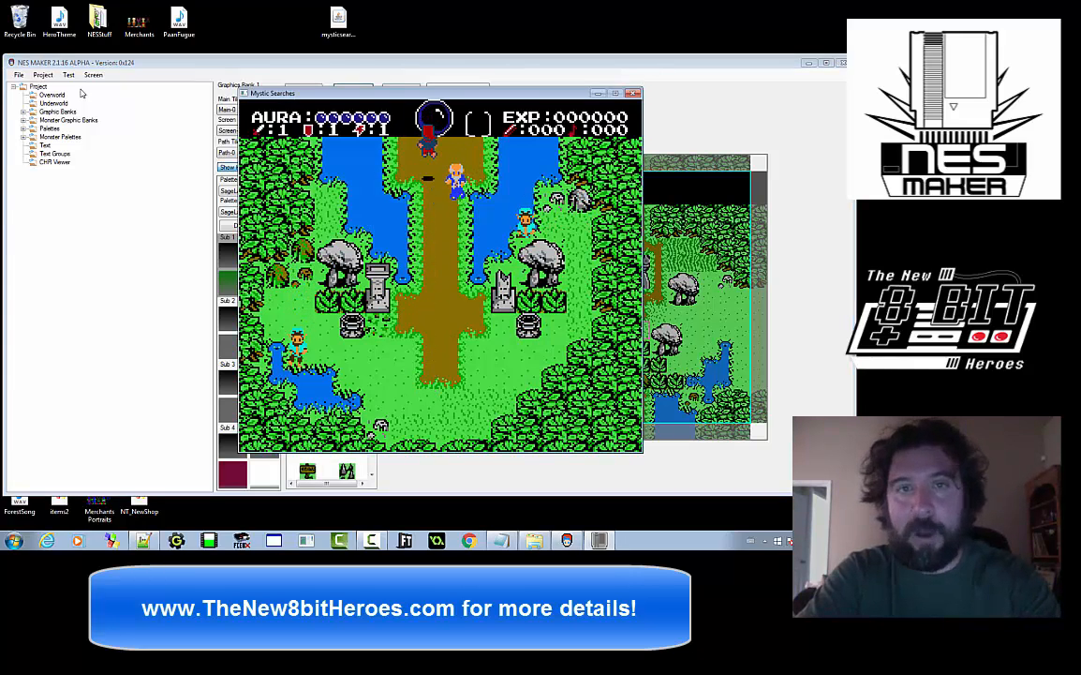
{"action": "key", "text": "Up"}
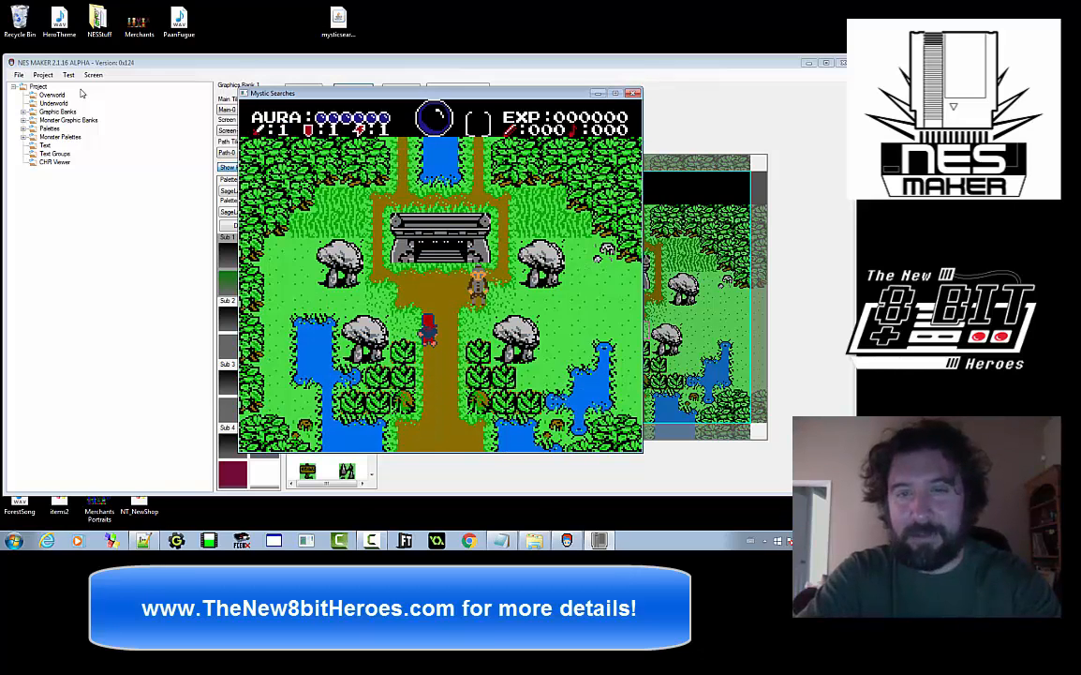
{"action": "key", "text": "Right"}
{"action": "key", "text": "z"}
{"action": "key", "text": "z"}
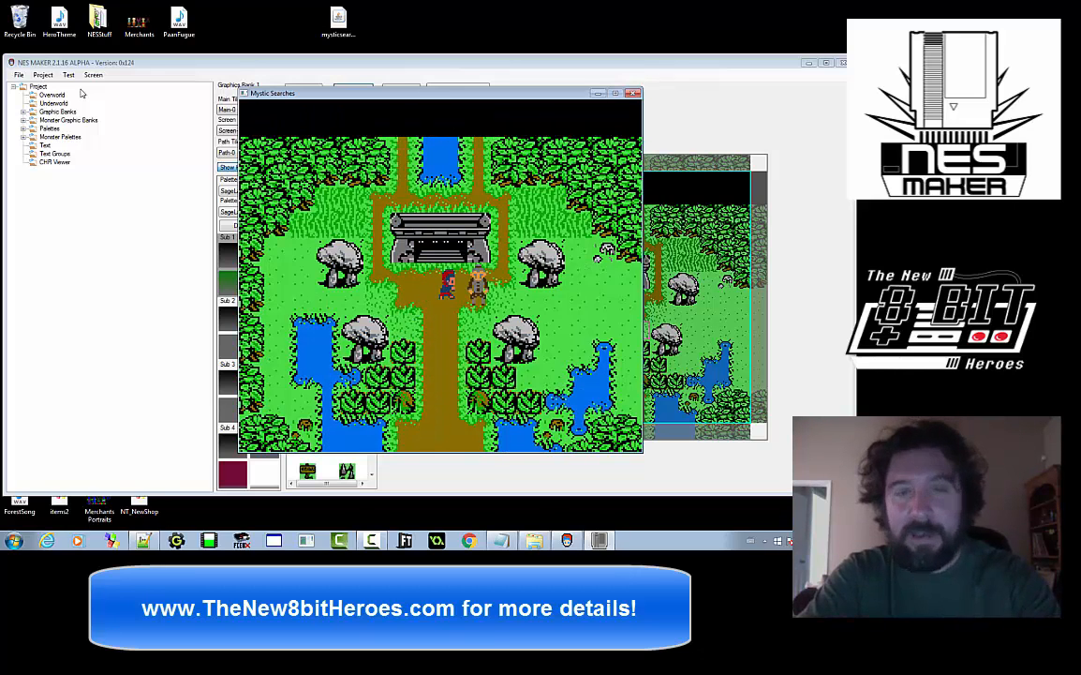
{"action": "key", "text": "z"}
Walk the hero around the shrine and back beside the NPC in the daytime test
{"action": "key", "text": "Left"}
{"action": "key", "text": "Up"}
{"action": "key", "text": "Up"}
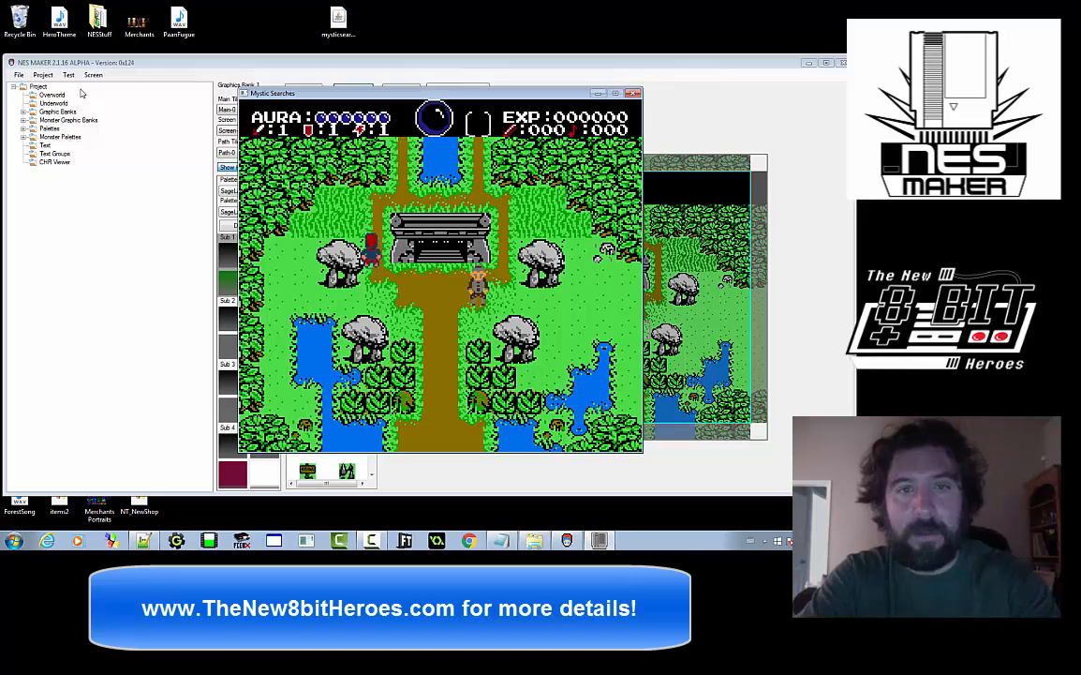
{"action": "key", "text": "Right"}
{"action": "key", "text": "Right"}
{"action": "key", "text": "Down"}
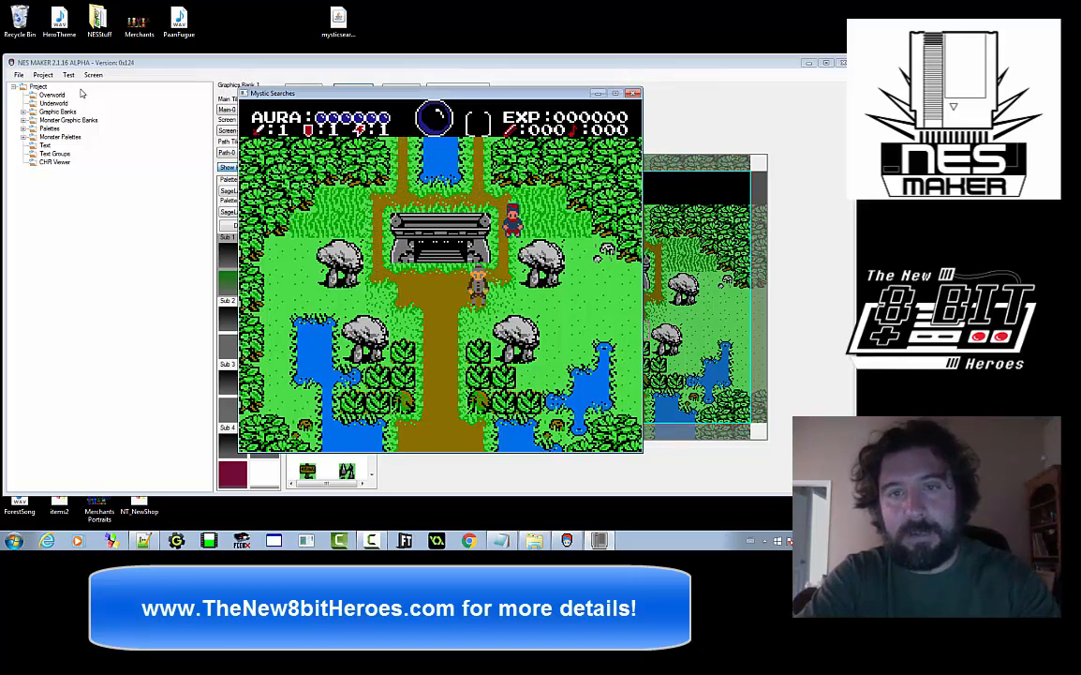
{"action": "key", "text": "Left"}
{"action": "key", "text": "Down"}
{"action": "key", "text": "Left"}
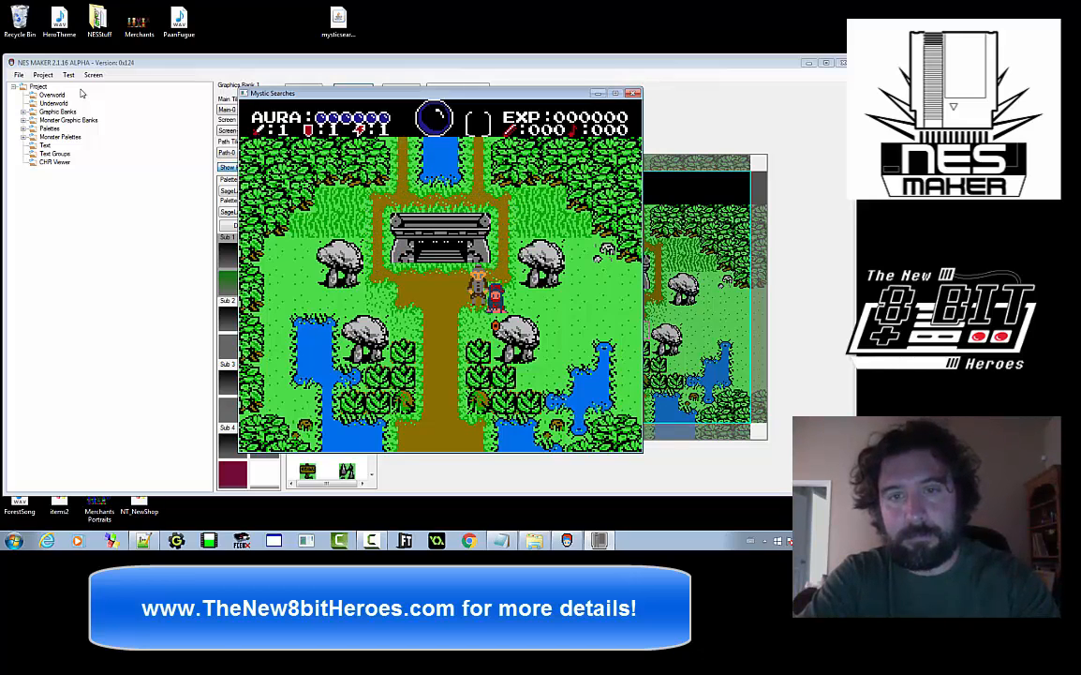
Cut the bushes southeast of the shrine with the weapon, and walk back up to the NPC
{"action": "key", "text": "Right"}
{"action": "key", "text": "Down"}
{"action": "key", "text": "Left"}
{"action": "key", "text": "z"}
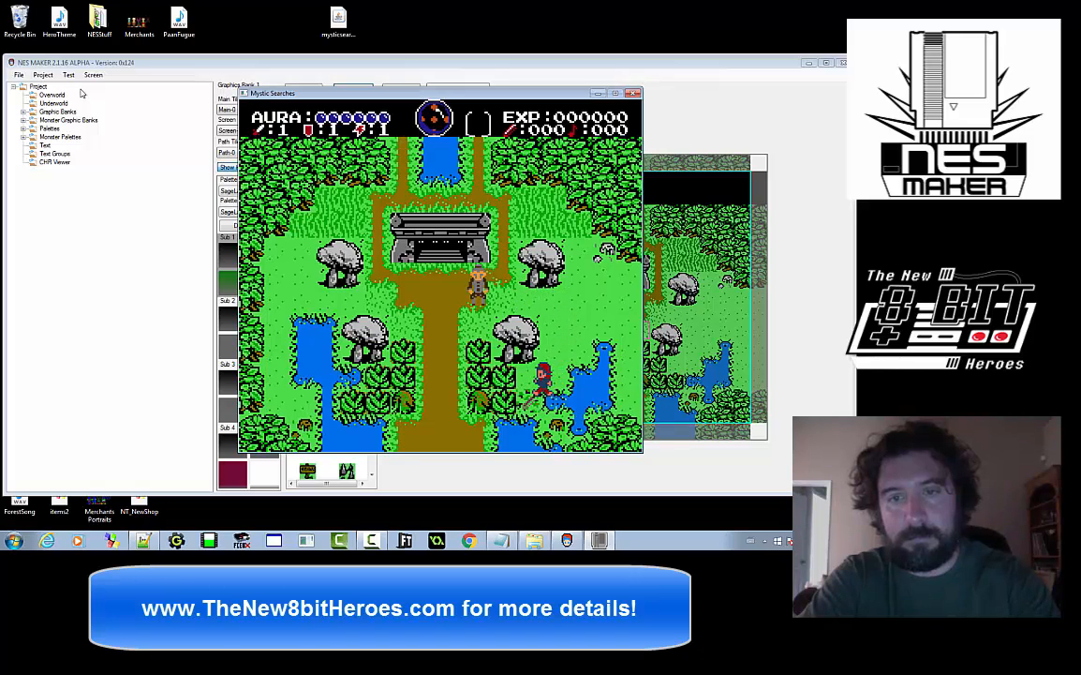
{"action": "key", "text": "Left"}
{"action": "key", "text": "z"}
{"action": "key", "text": "Up"}
{"action": "key", "text": "Left"}
{"action": "key", "text": "Up"}
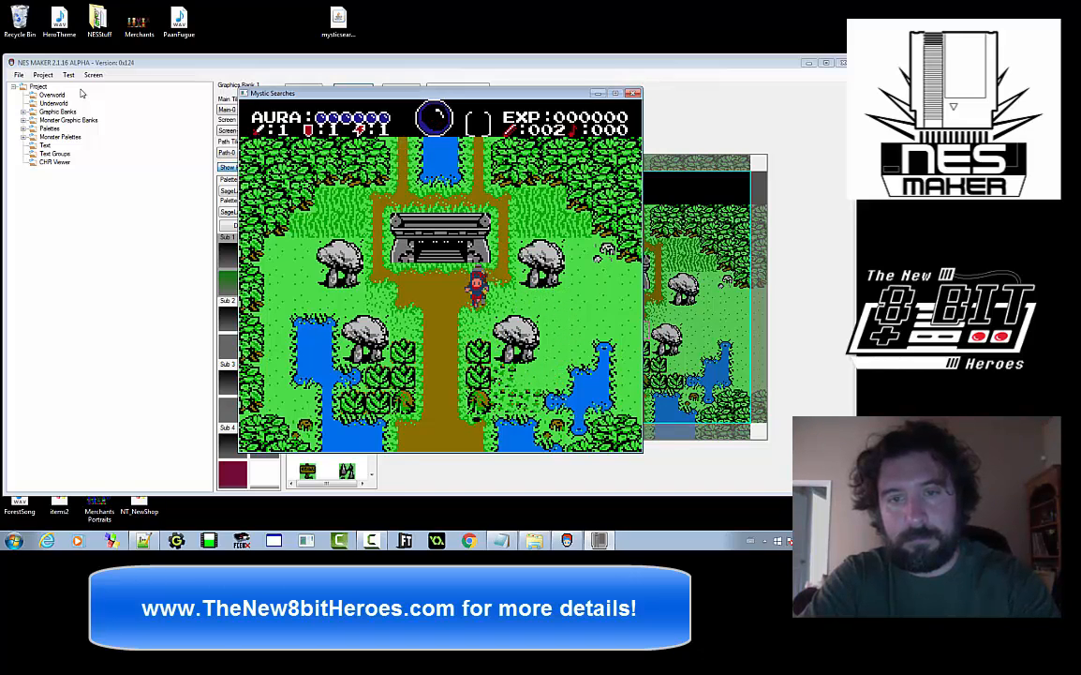
{"action": "key", "text": "Down"}
{"action": "key", "text": "Up"}
{"action": "key", "text": "Left"}
{"action": "key", "text": "Up"}
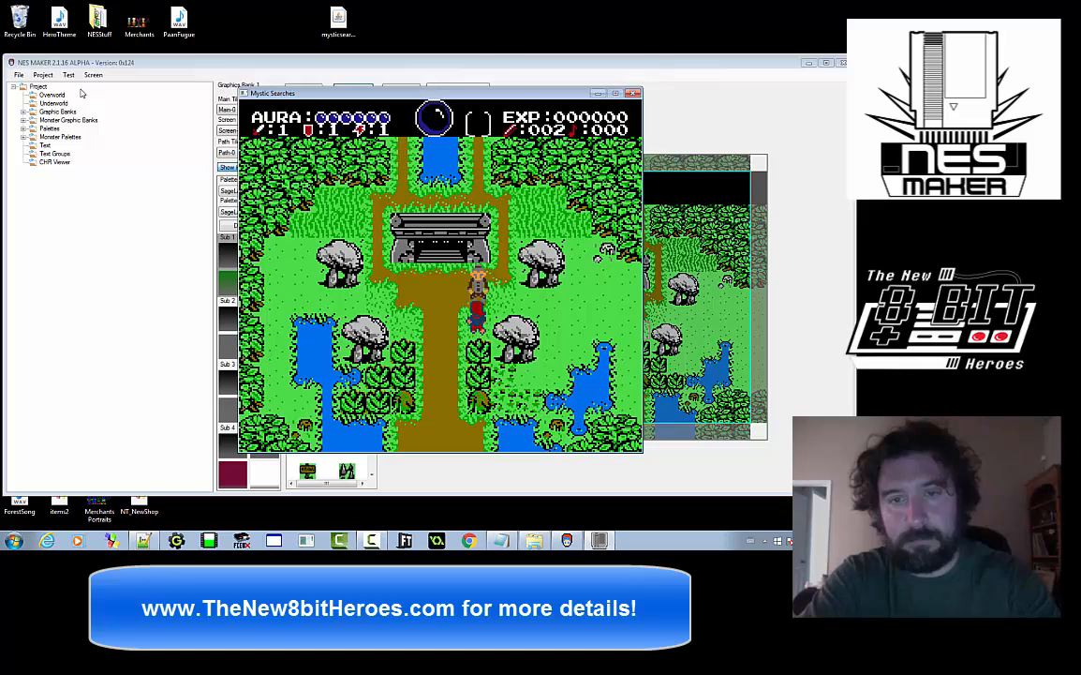
Leave the shrine screen to the south and re-enter it at night to check its monsters
{"action": "key", "text": "Down"}
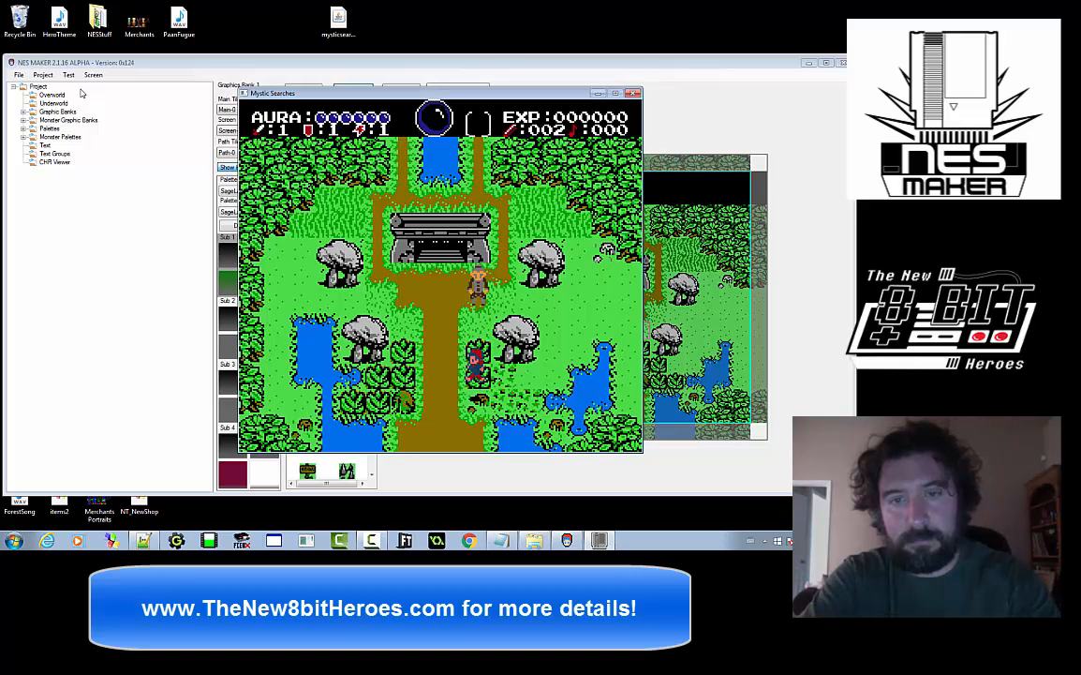
{"action": "key", "text": "Left"}
{"action": "key", "text": "Down"}
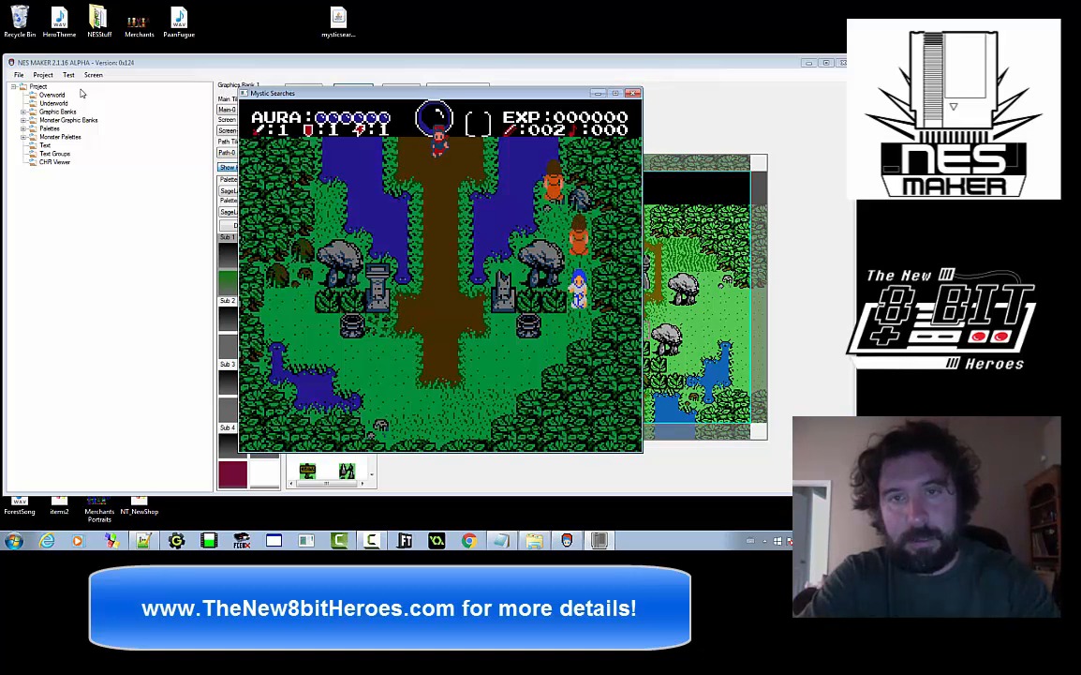
{"action": "key", "text": "Up"}
{"action": "key", "text": "Up"}
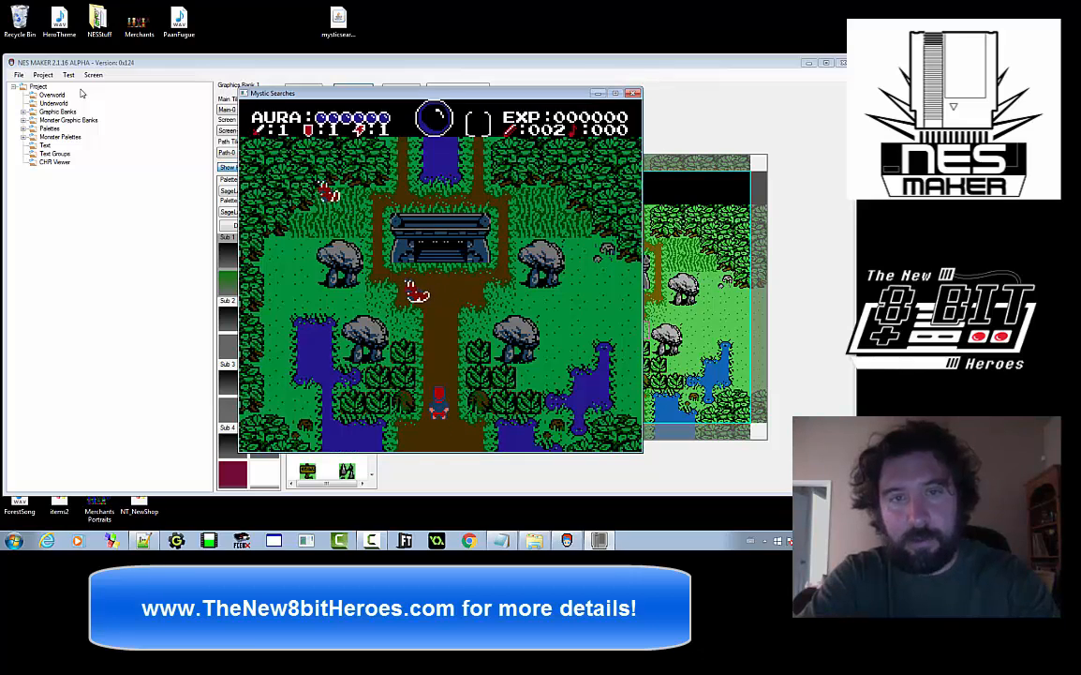
{"action": "key", "text": "Left"}
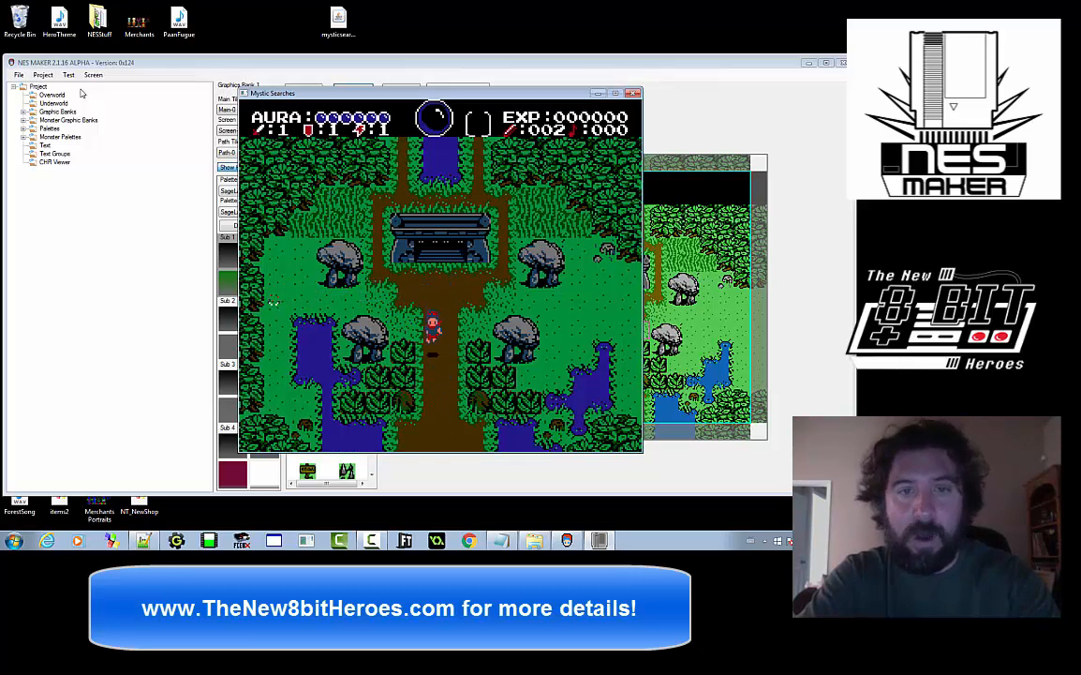
Leave and re-enter the shrine screen at night to compare the monster spawns, and close the game test
{"action": "key", "text": "Down"}
{"action": "key", "text": "Up"}
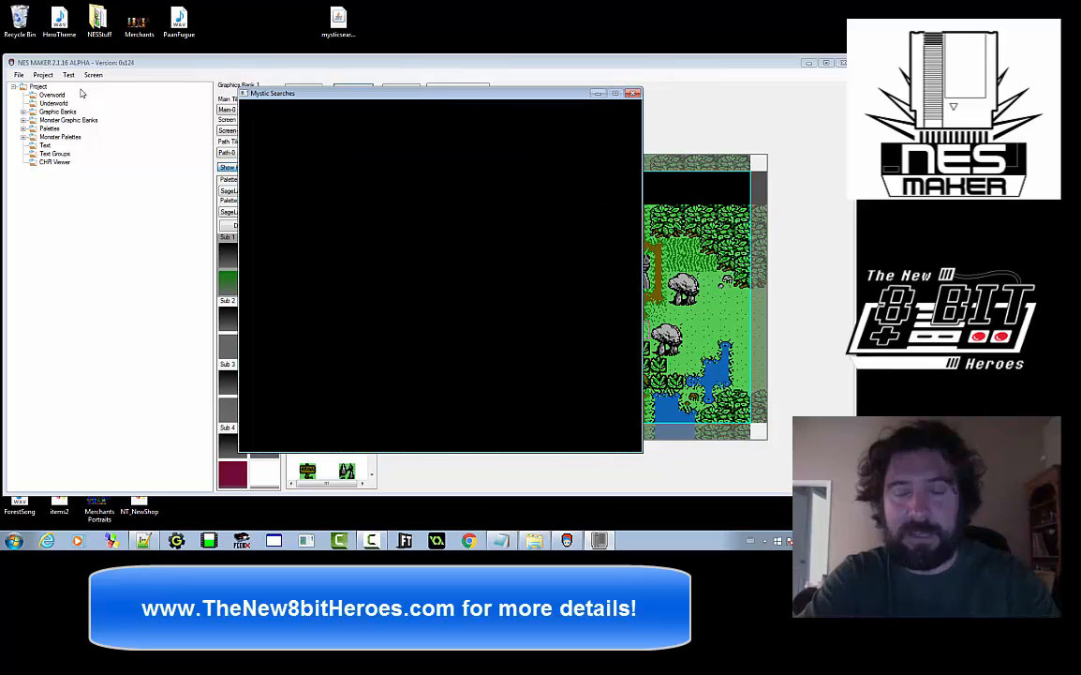
{"action": "key", "text": "Down"}
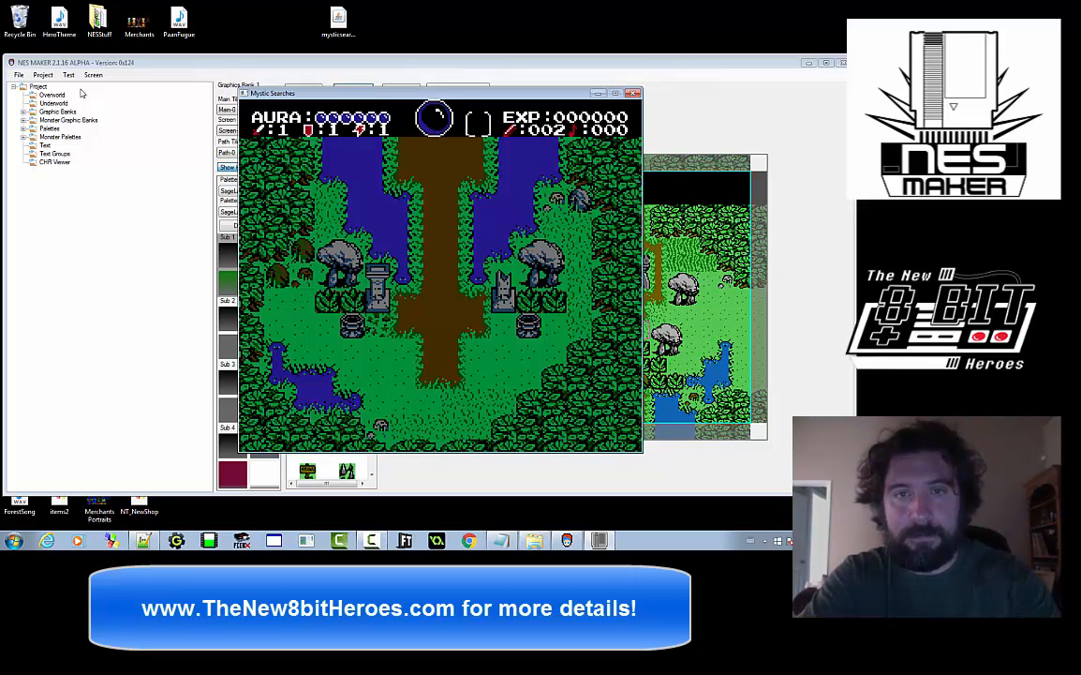
{"action": "key", "text": "Up"}
{"action": "key", "text": "Down"}
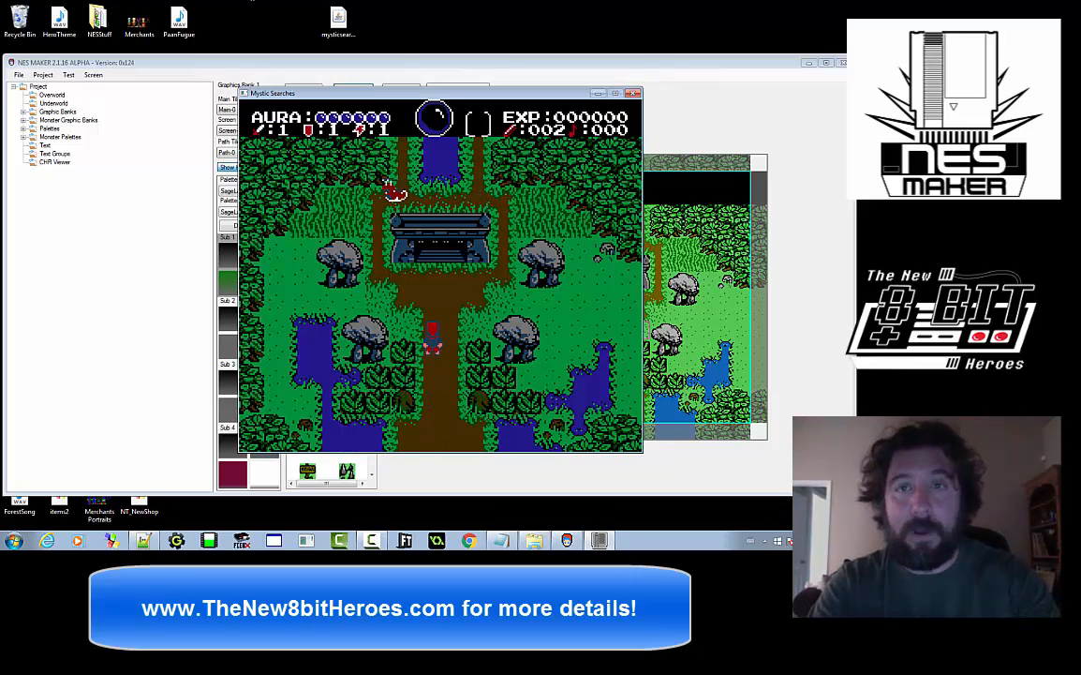
{"action": "left_click", "coordinate": [633, 93]}
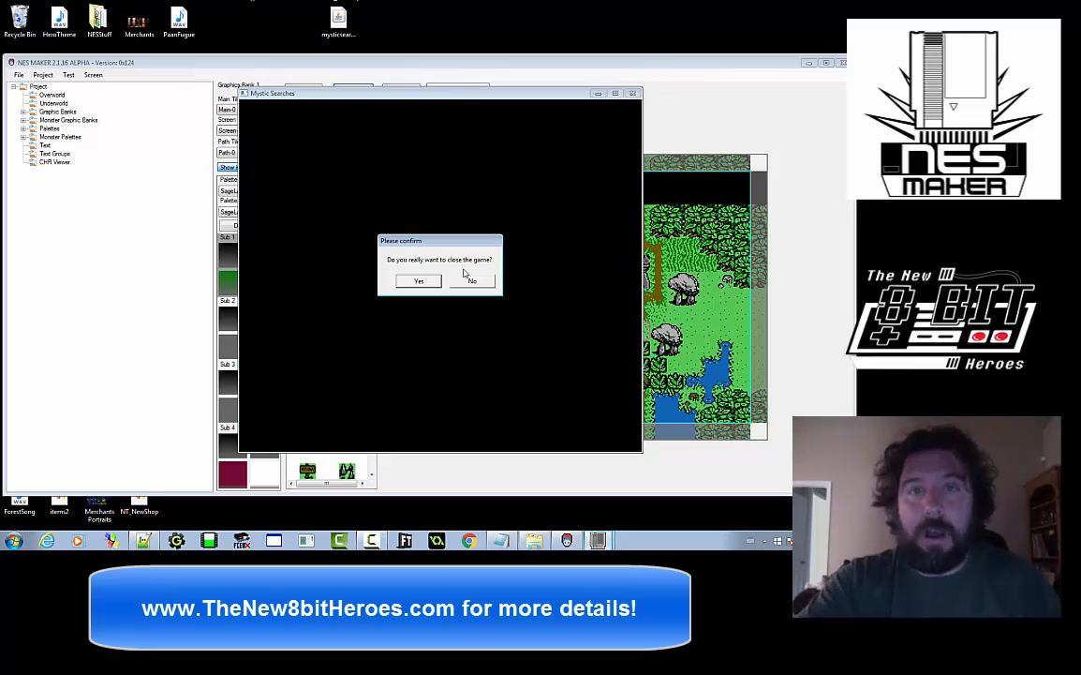
{"action": "left_click", "coordinate": [429, 283]}
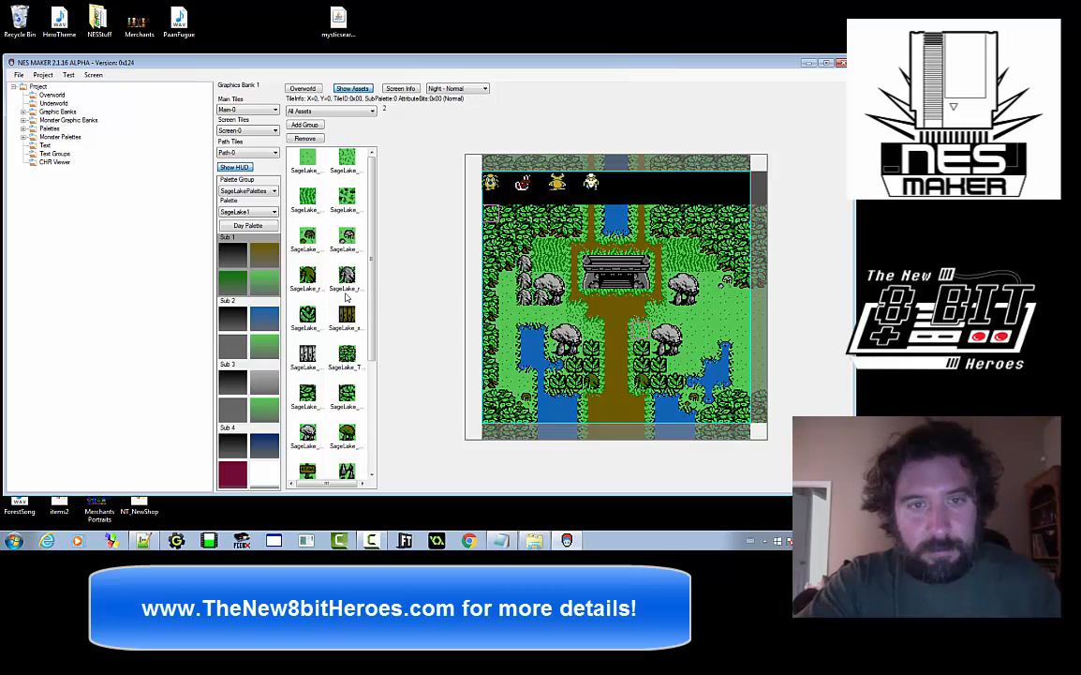
Extend the rock wall west of the shrine with SageLake_rock_Gray tiles to close off the grass pocket
{"action": "scroll", "coordinate": [329, 377], "scroll_direction": "down", "scroll_amount": 1}
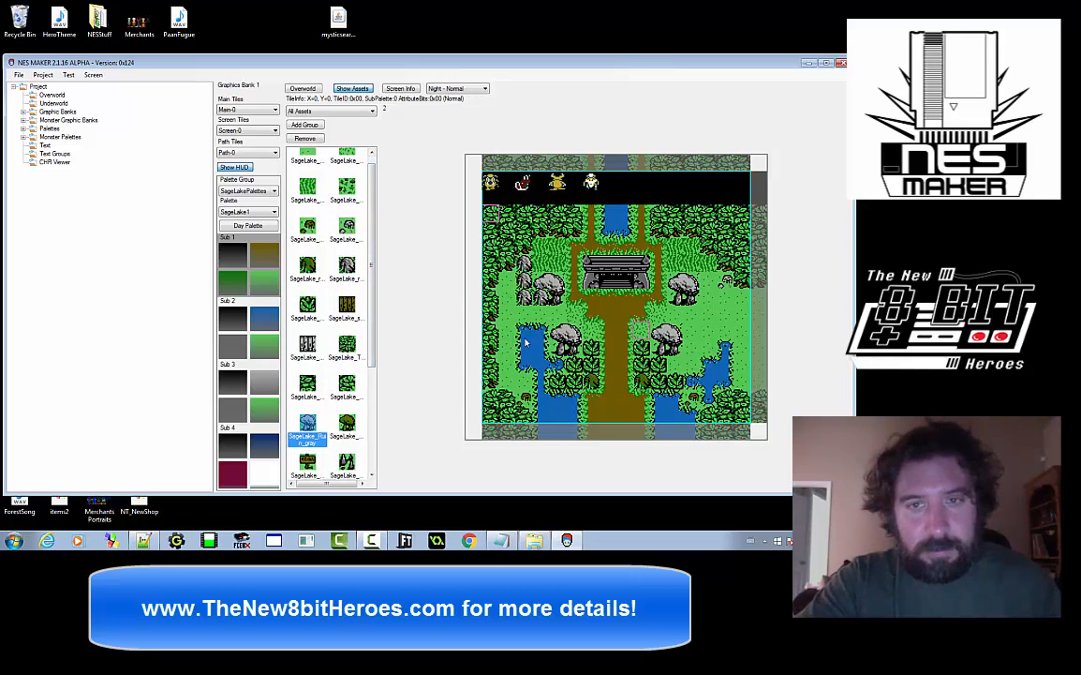
{"action": "left_click", "coordinate": [345, 264]}
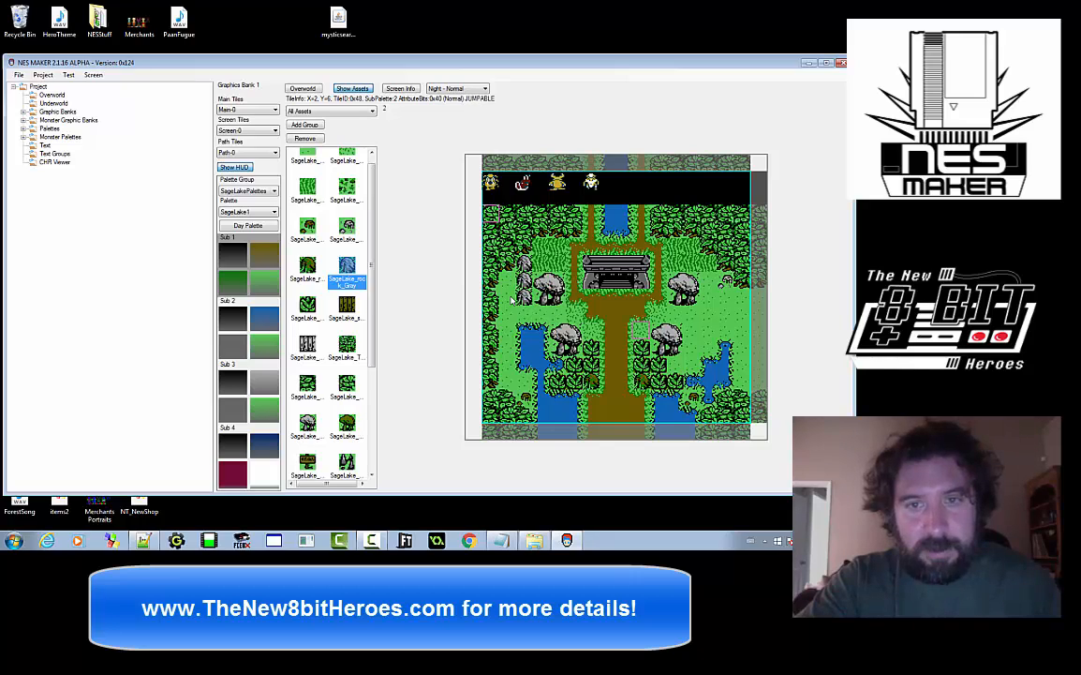
{"action": "left_click", "coordinate": [521, 298]}
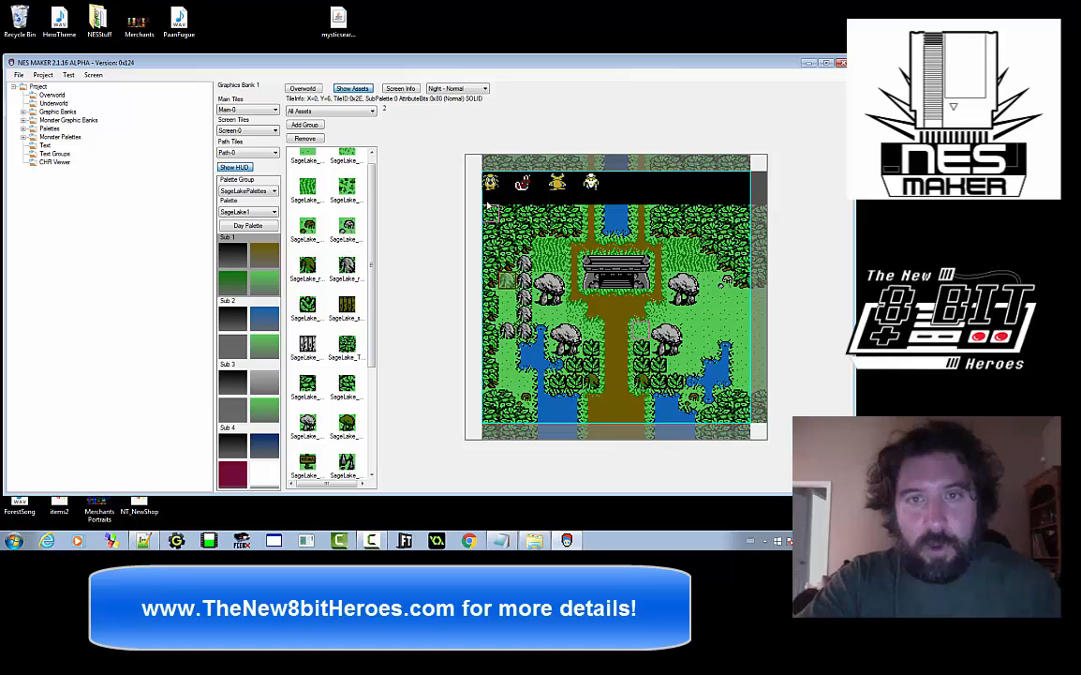
Try placing monster 1 behind the rock wall and monsters 2 and 3 northwest of the shrine, and reset all placements
{"action": "right_click", "coordinate": [504, 281]}
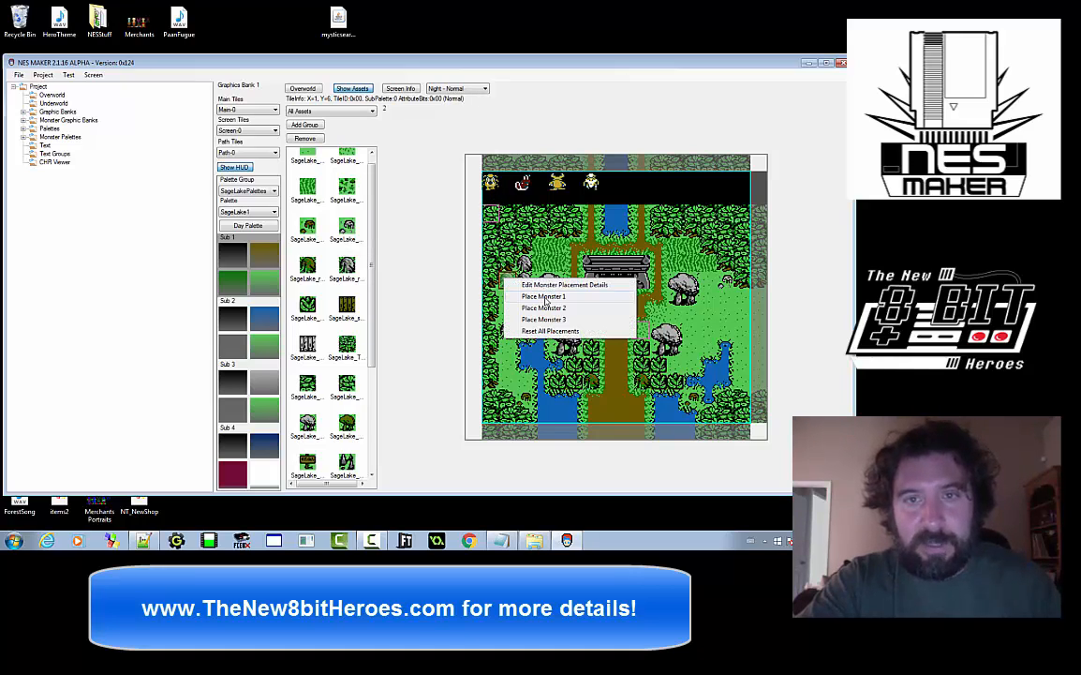
{"action": "left_click", "coordinate": [546, 297]}
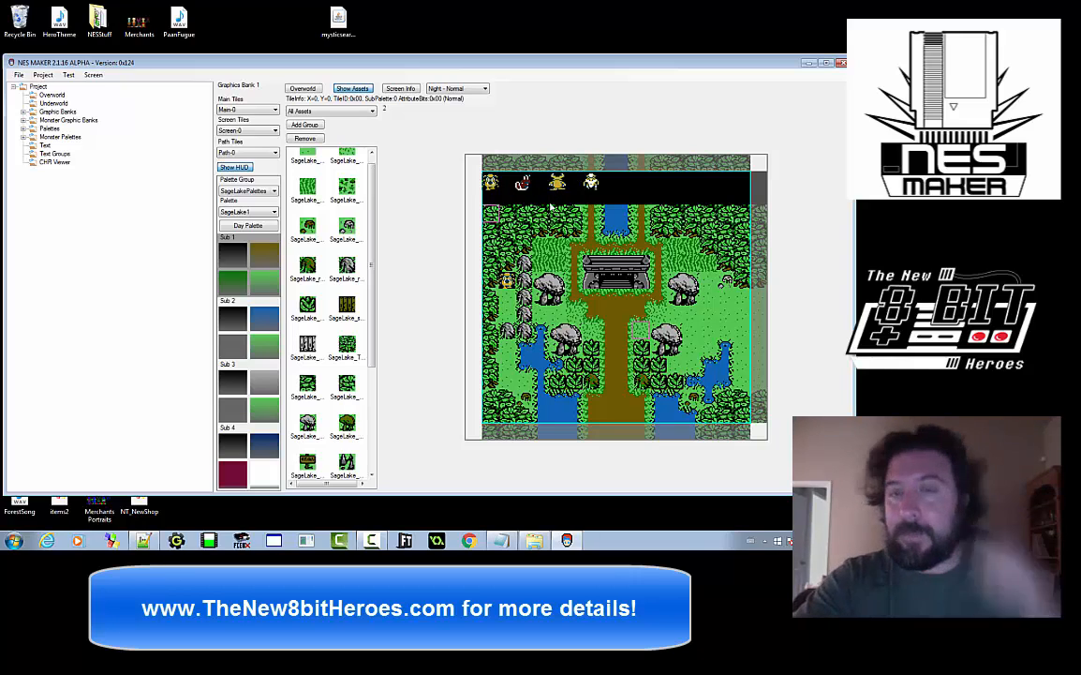
{"action": "right_click", "coordinate": [560, 246]}
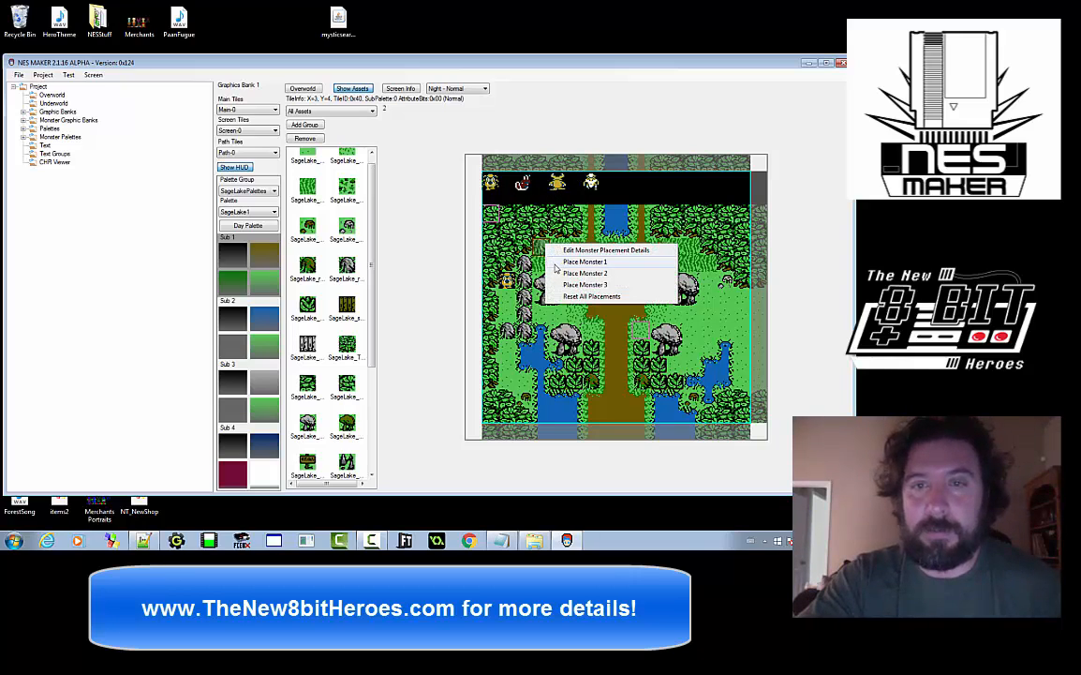
{"action": "left_click", "coordinate": [562, 273]}
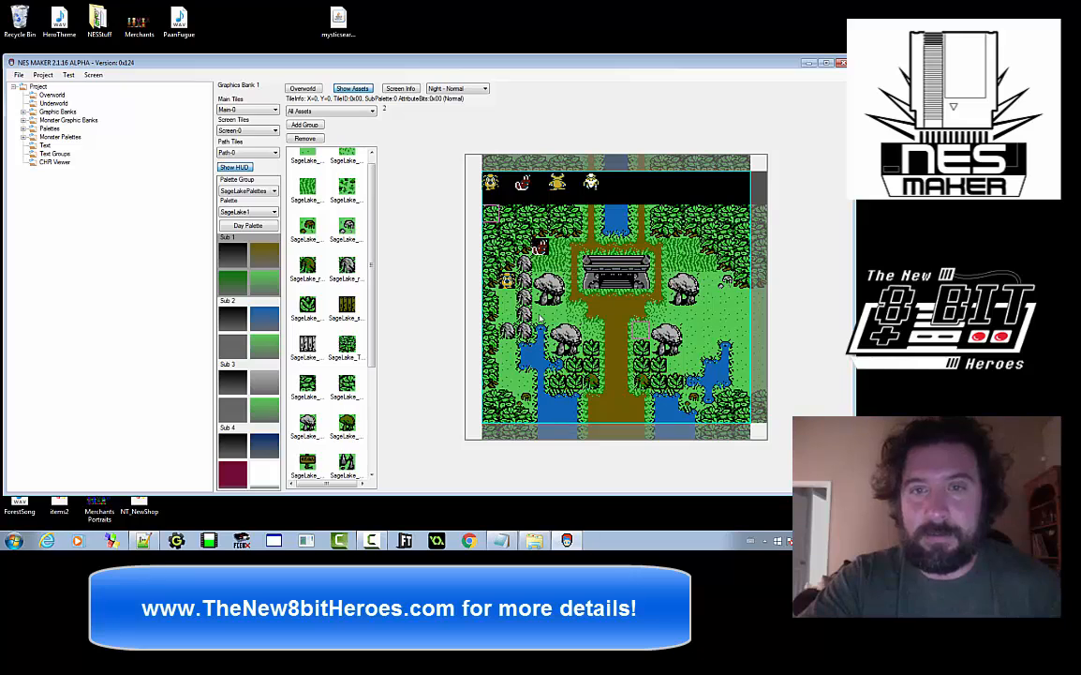
{"action": "right_click", "coordinate": [566, 250]}
{"action": "left_click", "coordinate": [586, 288]}
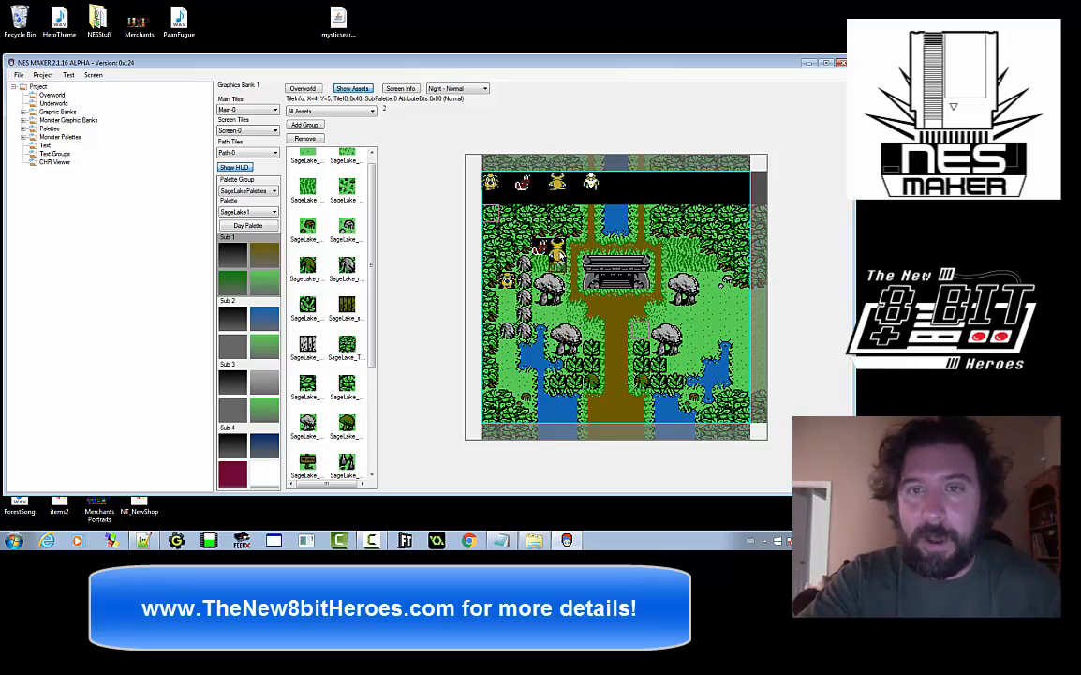
{"action": "right_click", "coordinate": [555, 247]}
{"action": "left_click", "coordinate": [591, 298]}
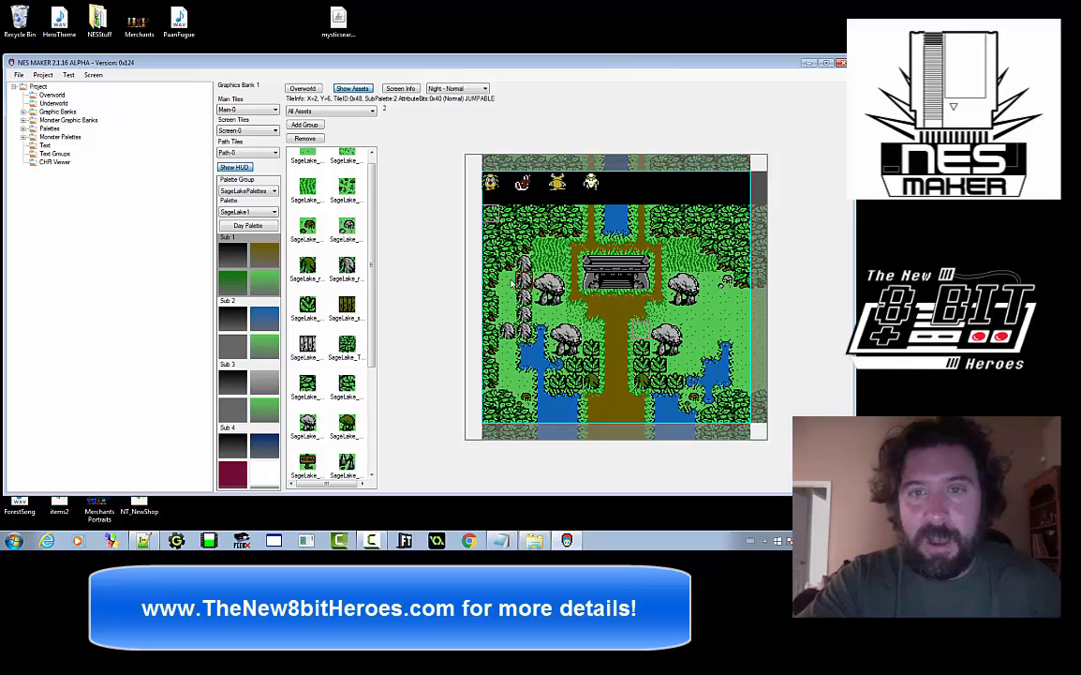
Place monster 1 at X 1, Y 6 behind the rock wall and monster 2 at X 6, Y 7 below the shrine
{"action": "right_click", "coordinate": [513, 289]}
{"action": "left_click", "coordinate": [530, 298]}
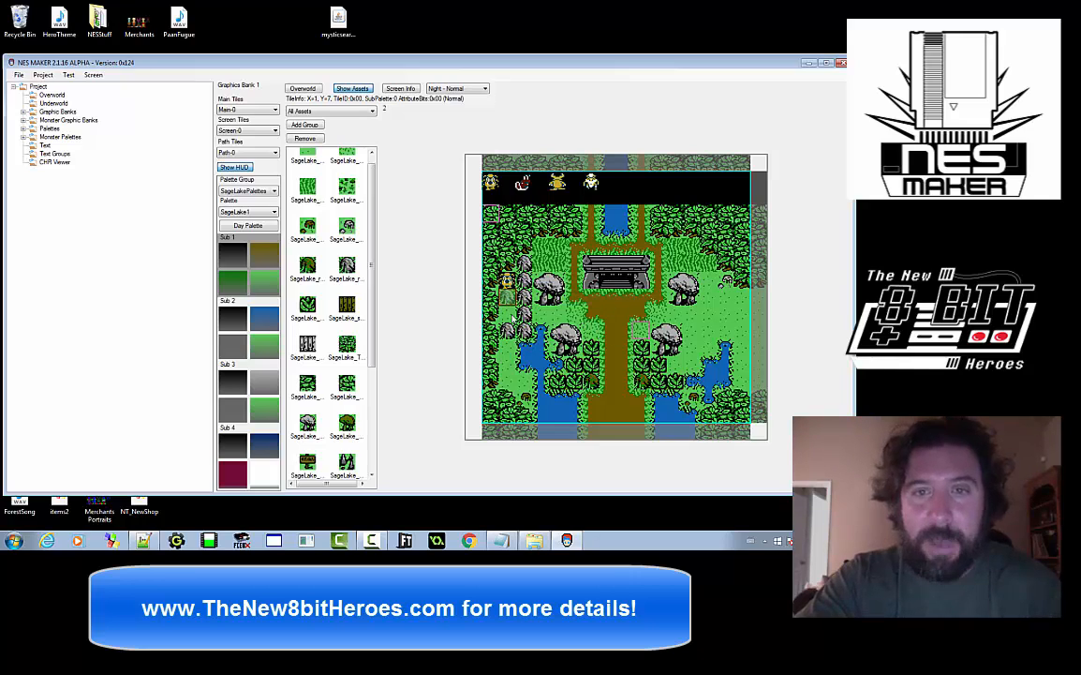
{"action": "right_click", "coordinate": [589, 304]}
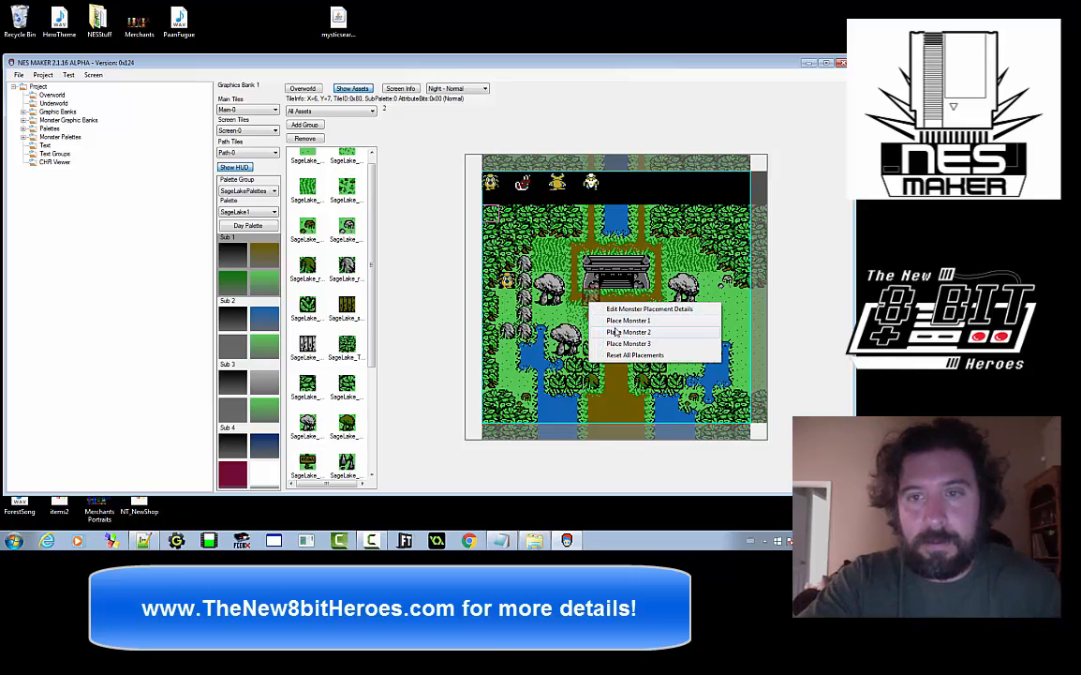
{"action": "left_click", "coordinate": [617, 332]}
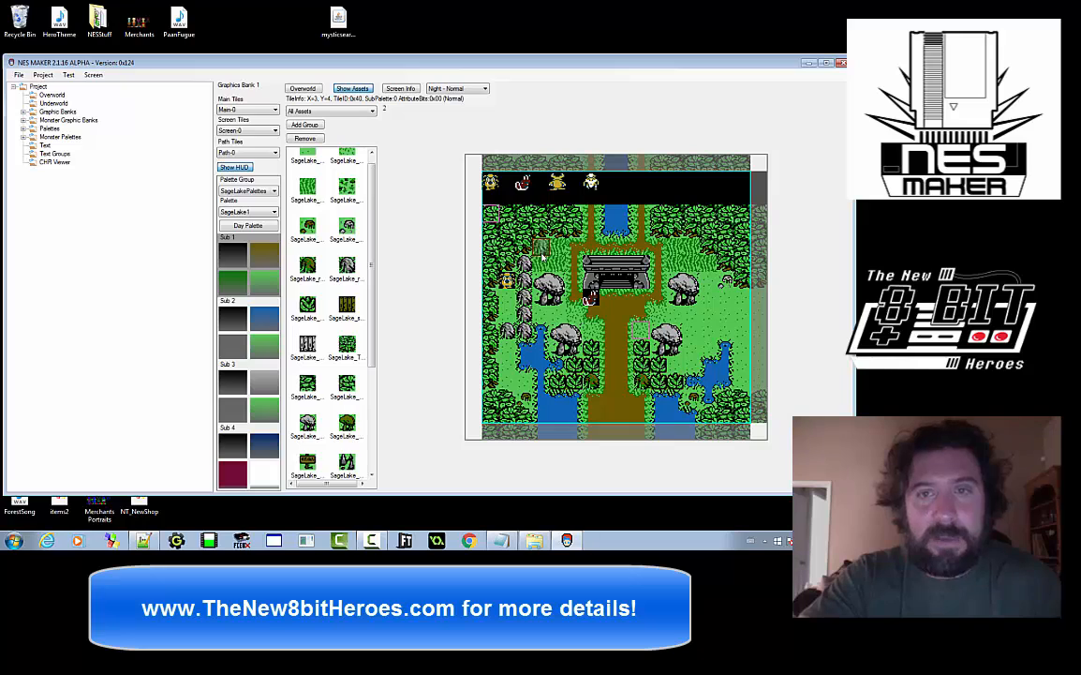
Set monster 2 to random spawn with only option 4 enabled and monster 3 to edge spawn with options 1, 2 and 3 enabled
{"action": "right_click", "coordinate": [590, 300]}
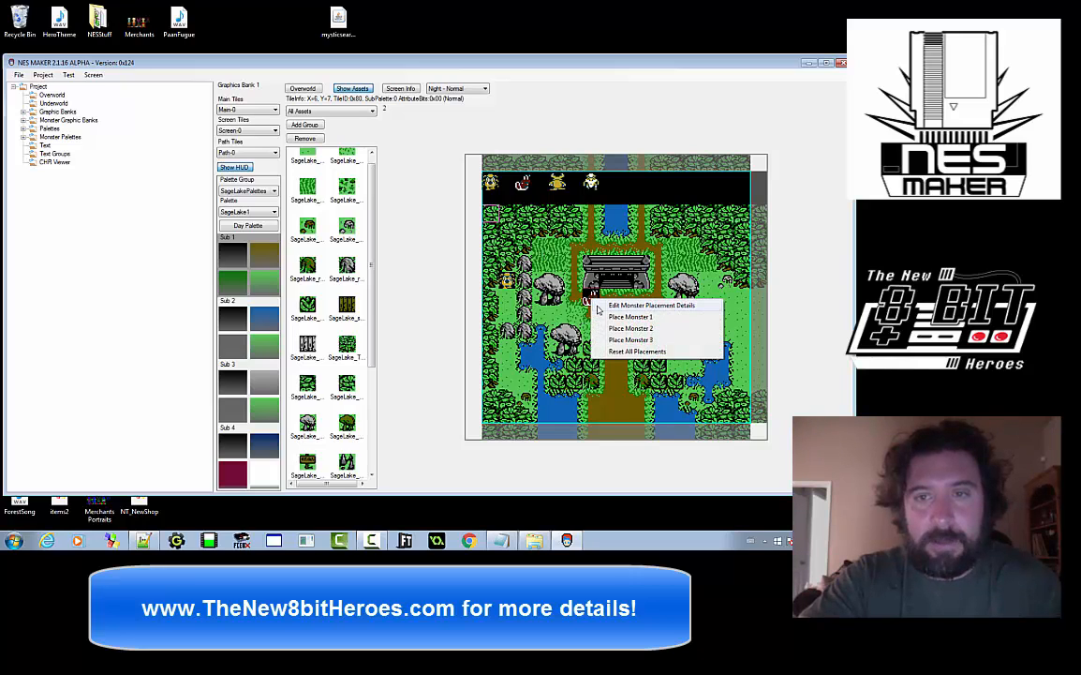
{"action": "left_click", "coordinate": [627, 306]}
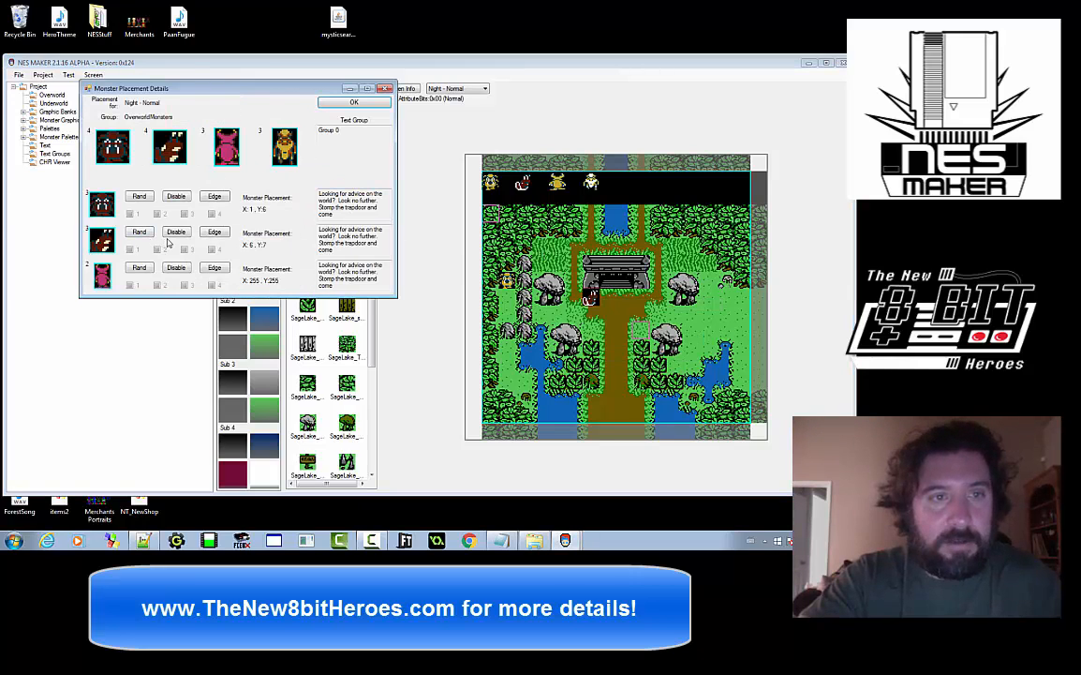
{"action": "left_click", "coordinate": [139, 232]}
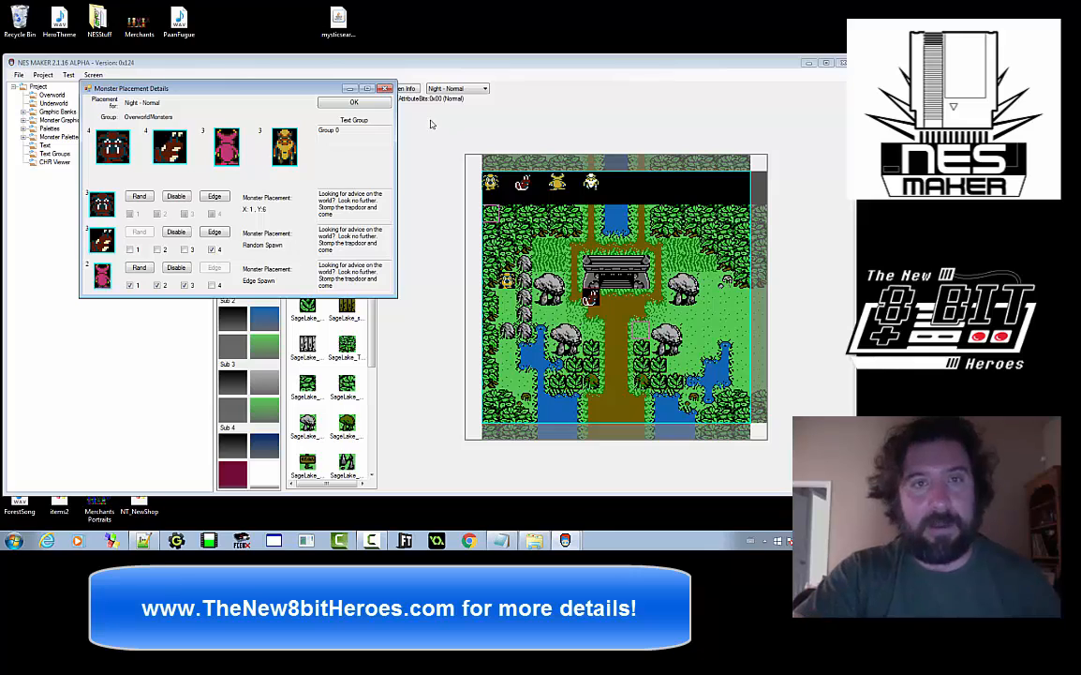
{"action": "left_click", "coordinate": [354, 102]}
Export and test the game with the new night placements, and walk the hero north to the shrine screen
{"action": "left_click", "coordinate": [68, 74]}
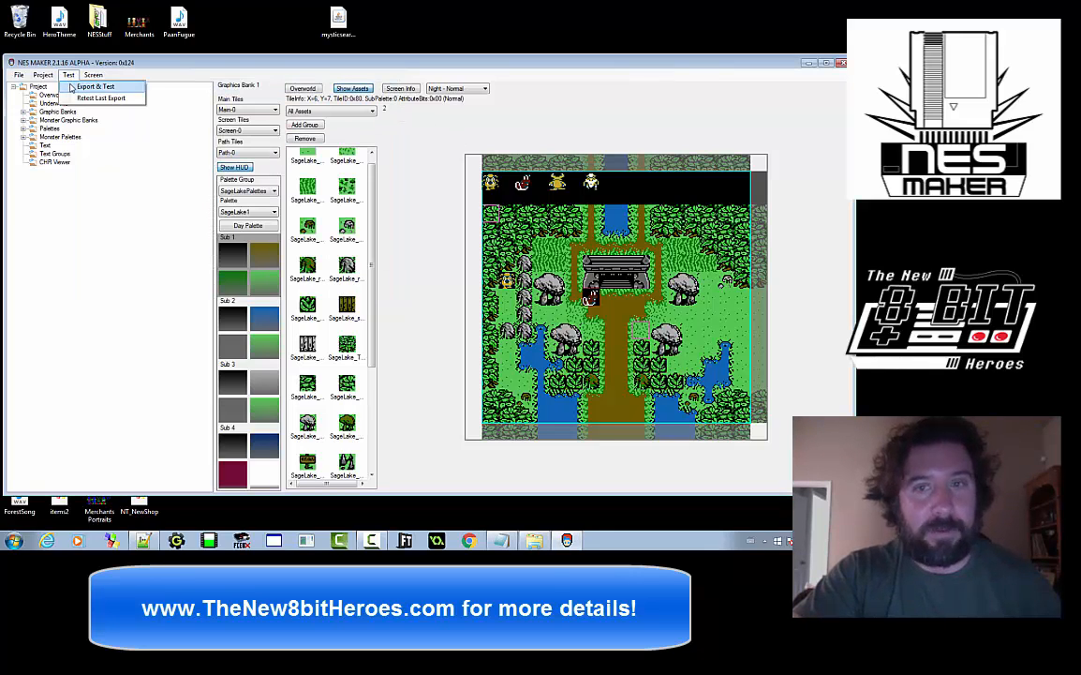
{"action": "left_click", "coordinate": [70, 88]}
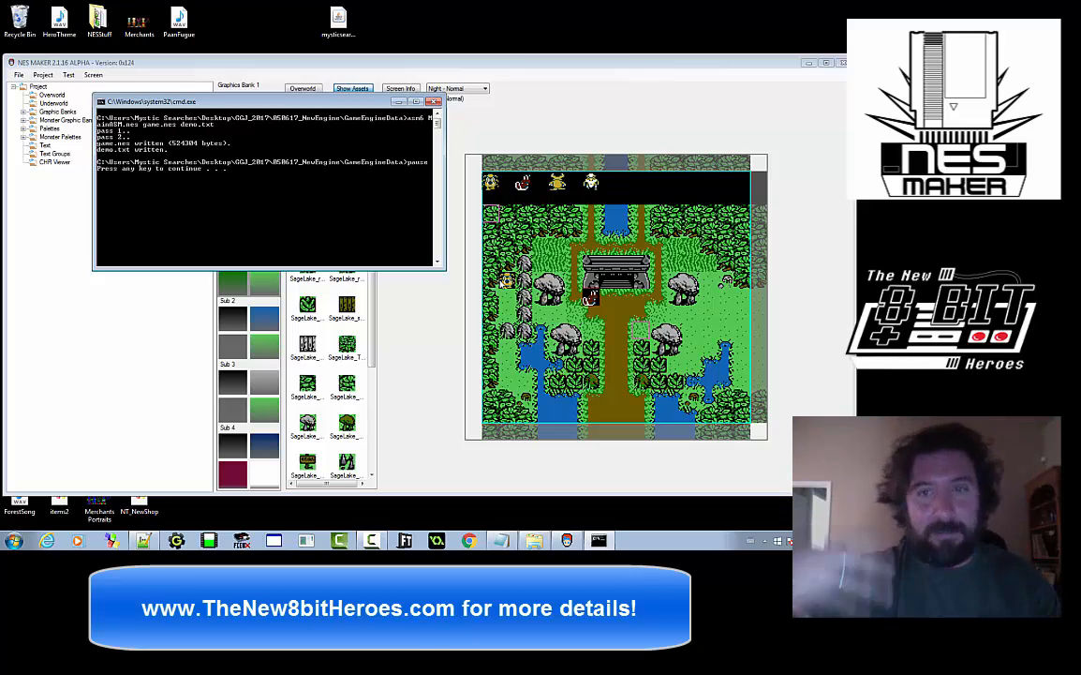
{"action": "key", "text": "Return"}
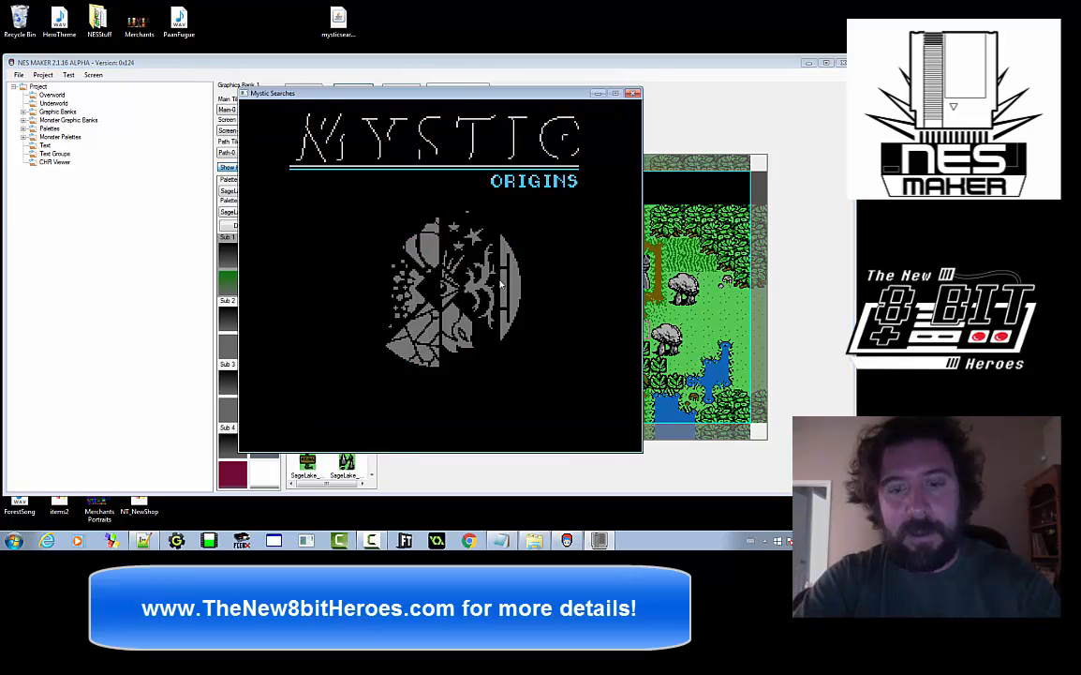
{"action": "key", "text": "Up"}
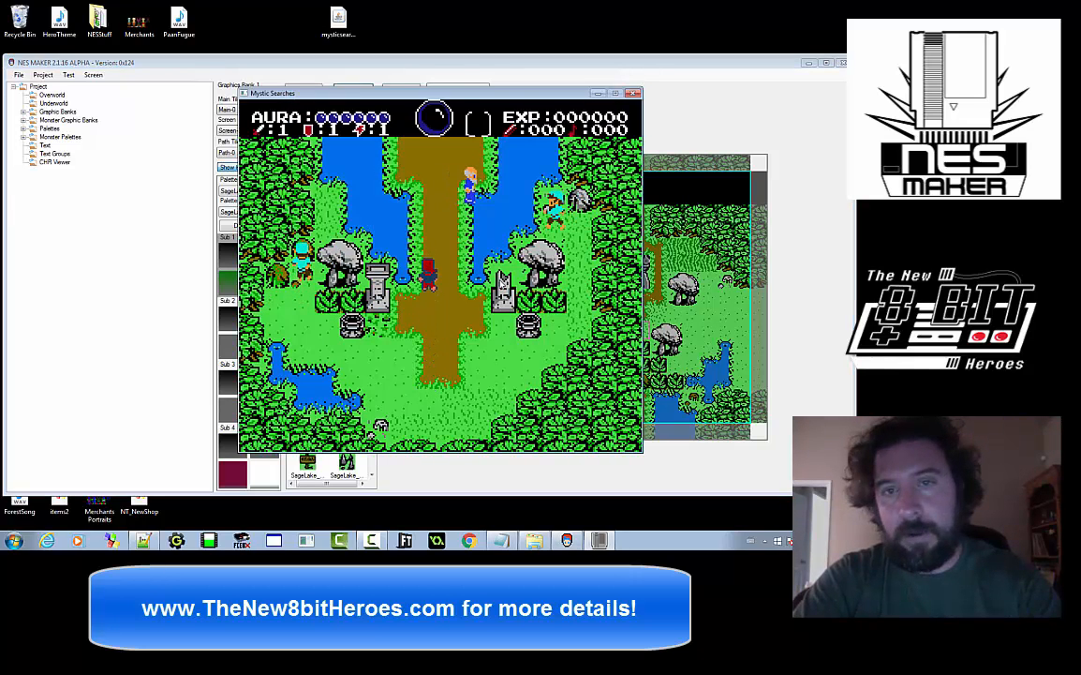
{"action": "key", "text": "Up"}
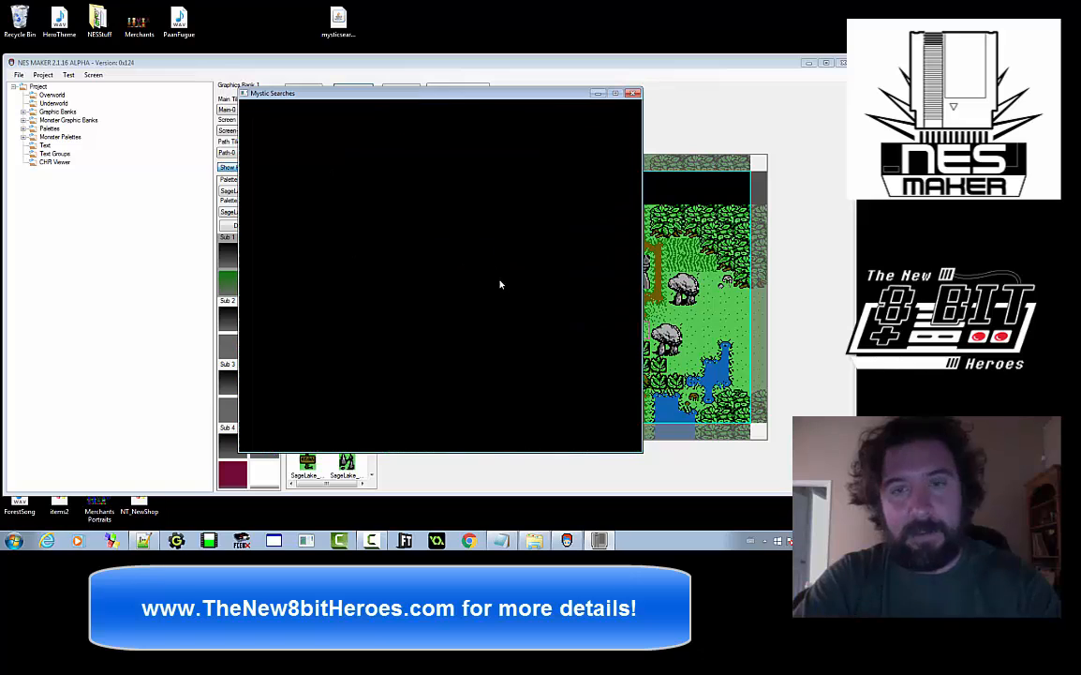
Cut the bushes southeast of the shrine in the daytime test, and return the hero to the path
{"action": "key", "text": "Right"}
{"action": "key", "text": "z"}
{"action": "key", "text": "Up"}
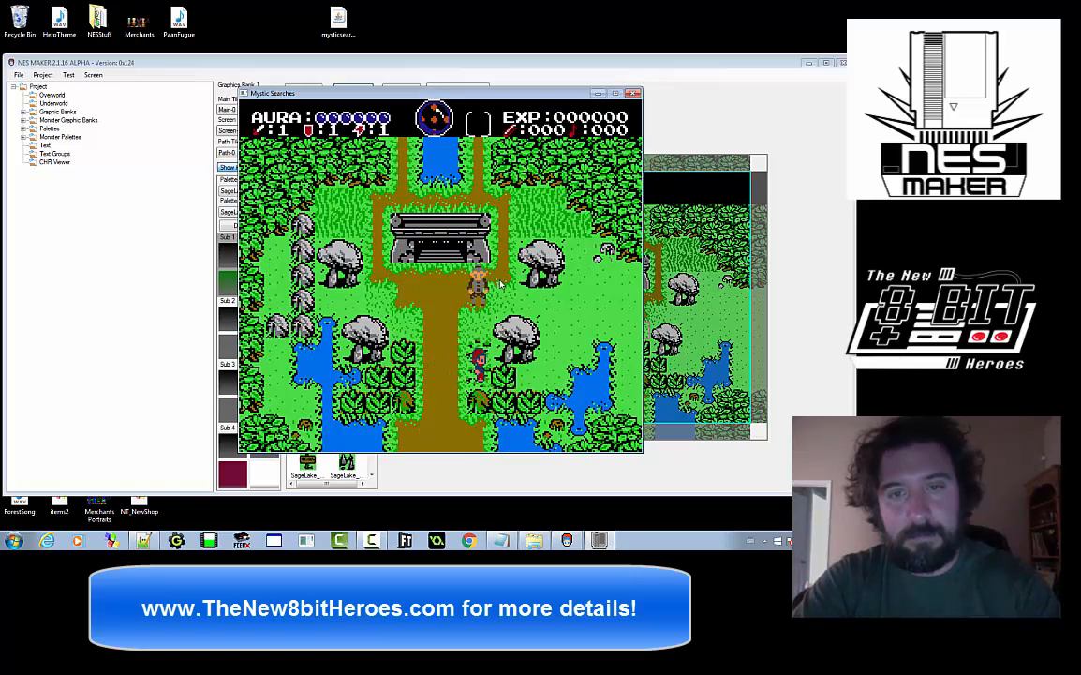
{"action": "key", "text": "Down"}
{"action": "key", "text": "Right"}
{"action": "key", "text": "Left"}
{"action": "key", "text": "Up"}
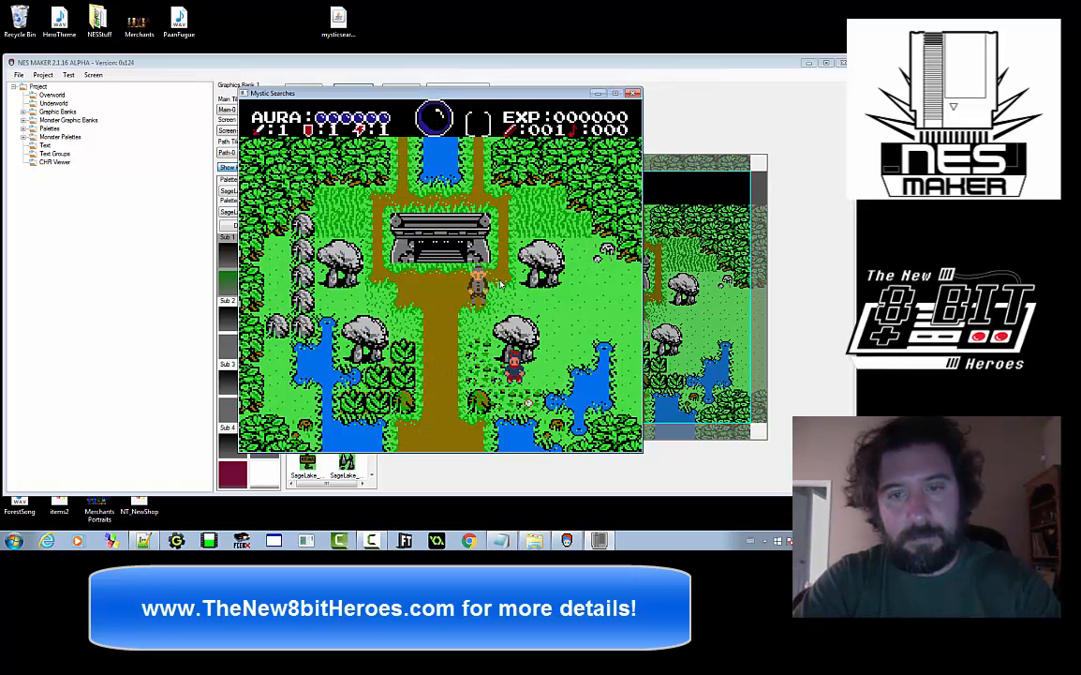
{"action": "key", "text": "Up"}
{"action": "key", "text": "Down"}
{"action": "key", "text": "Left"}
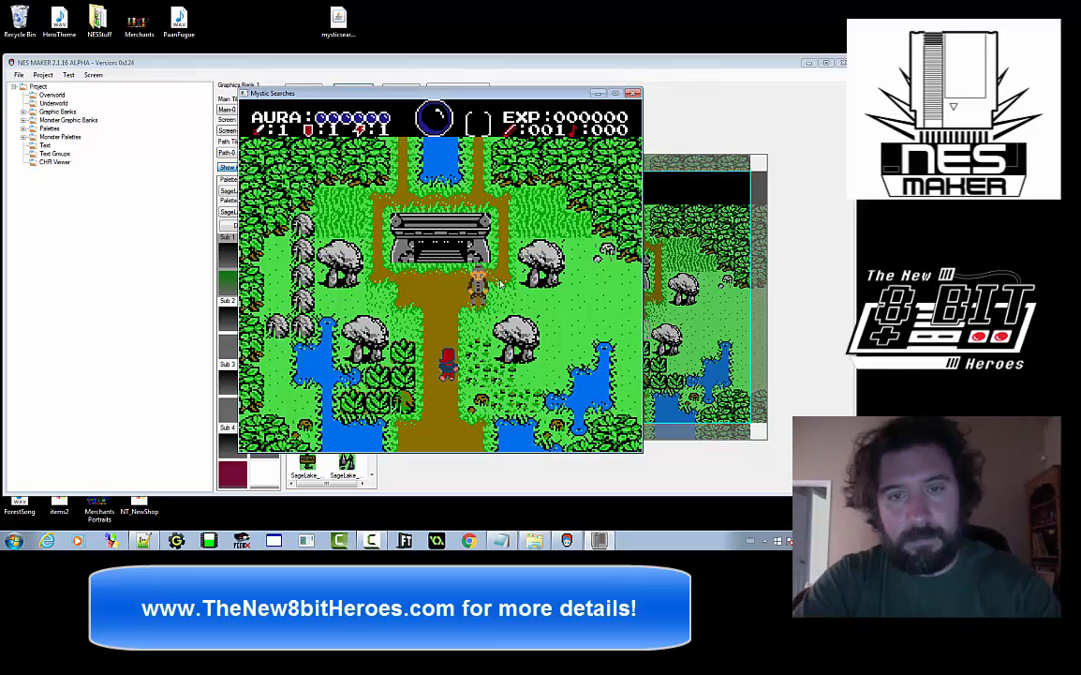
Cut the bushes southwest of the shrine with the weapon, and walk the hero back up beside the boulder
{"action": "key", "text": "z"}
{"action": "key", "text": "Left"}
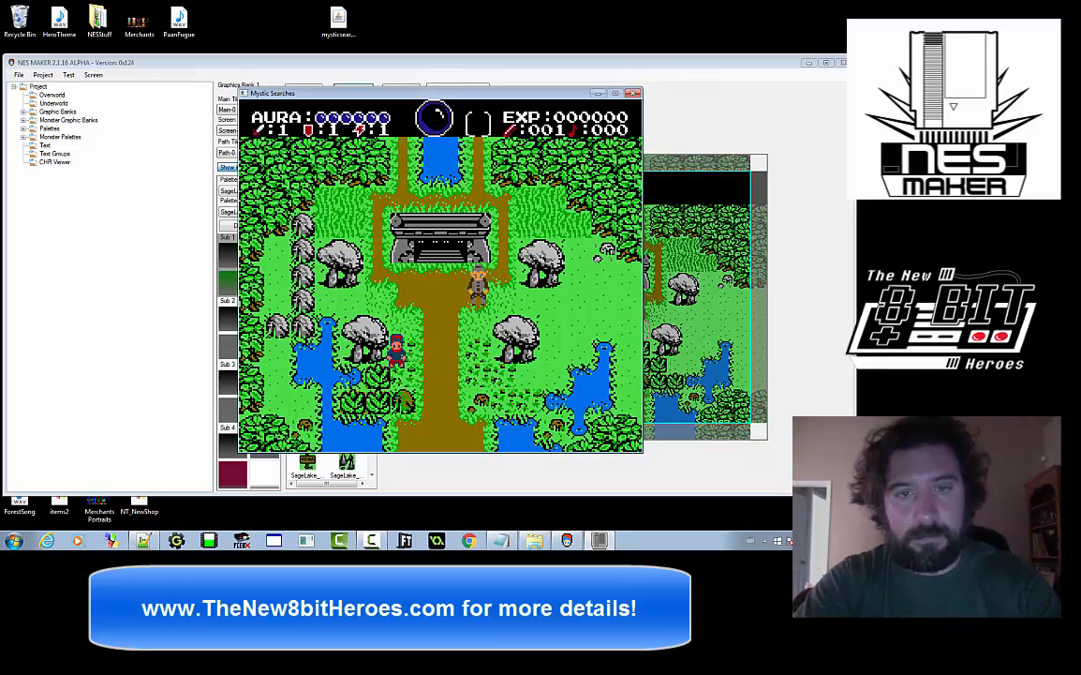
{"action": "key", "text": "z"}
{"action": "key", "text": "Left"}
{"action": "key", "text": "Down"}
{"action": "key", "text": "z"}
{"action": "key", "text": "Down"}
{"action": "key", "text": "z"}
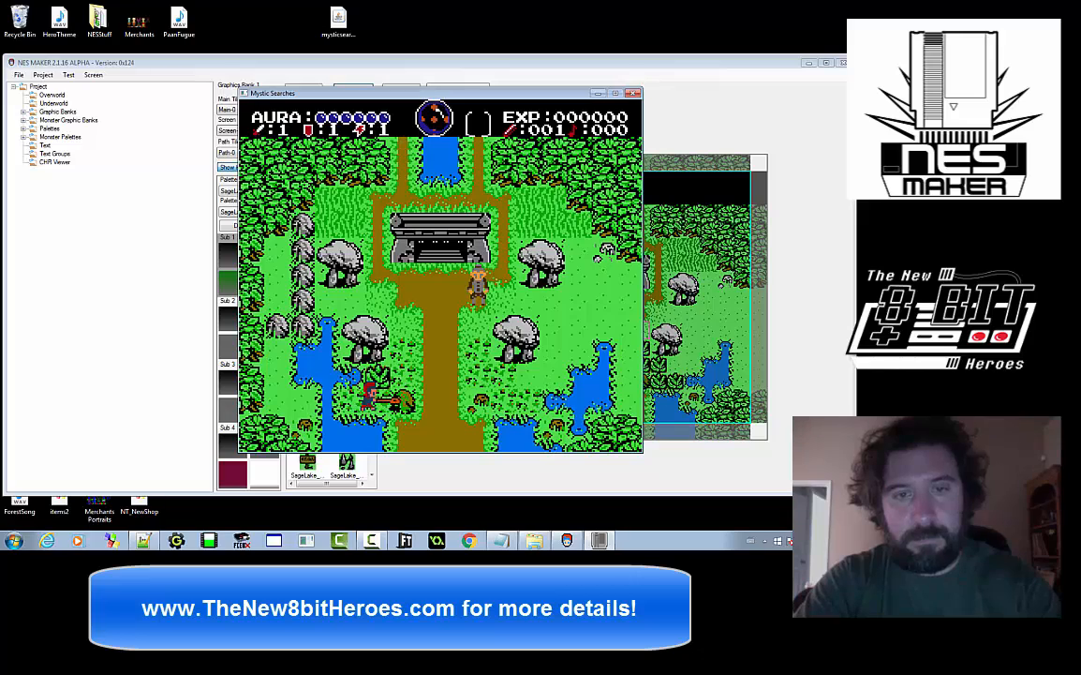
{"action": "key", "text": "Up"}
{"action": "key", "text": "Up"}
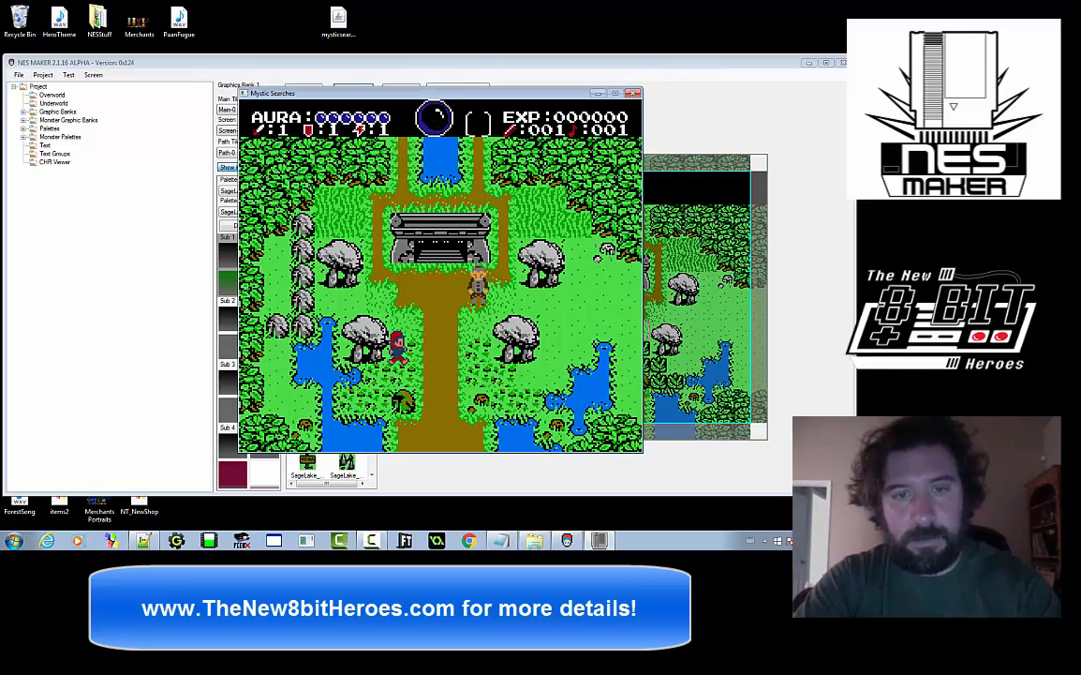
Walk the hero across the path as day ends, leave south and re-enter the shrine screen at night to check the placed monsters
{"action": "key", "text": "Right"}
{"action": "key", "text": "Down"}
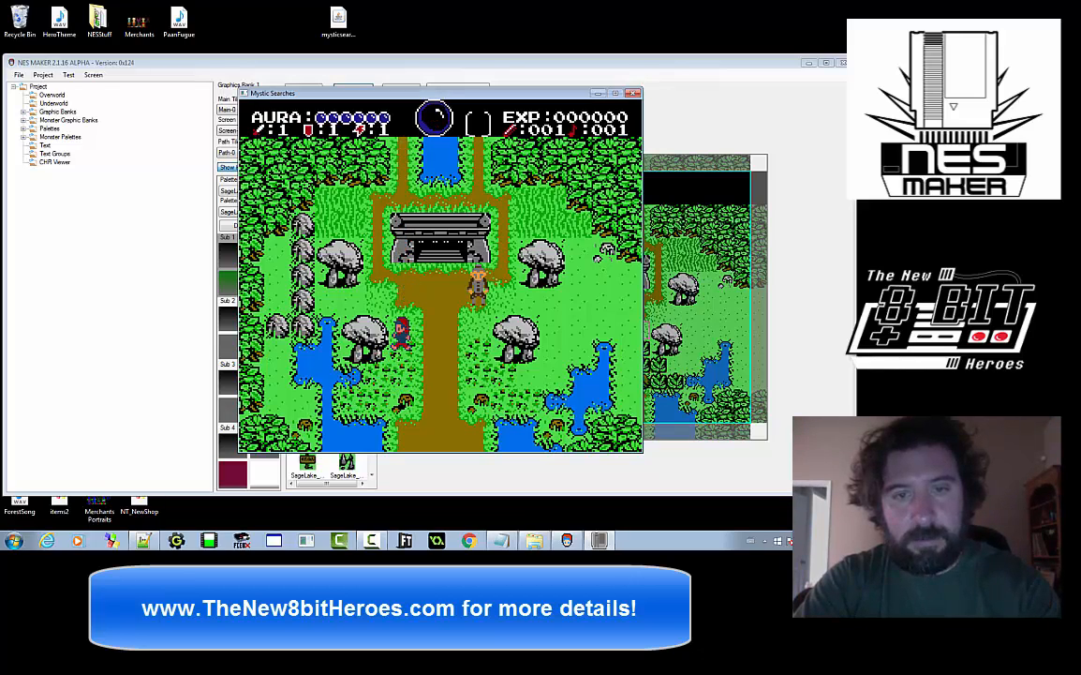
{"action": "key", "text": "Right"}
{"action": "key", "text": "Left"}
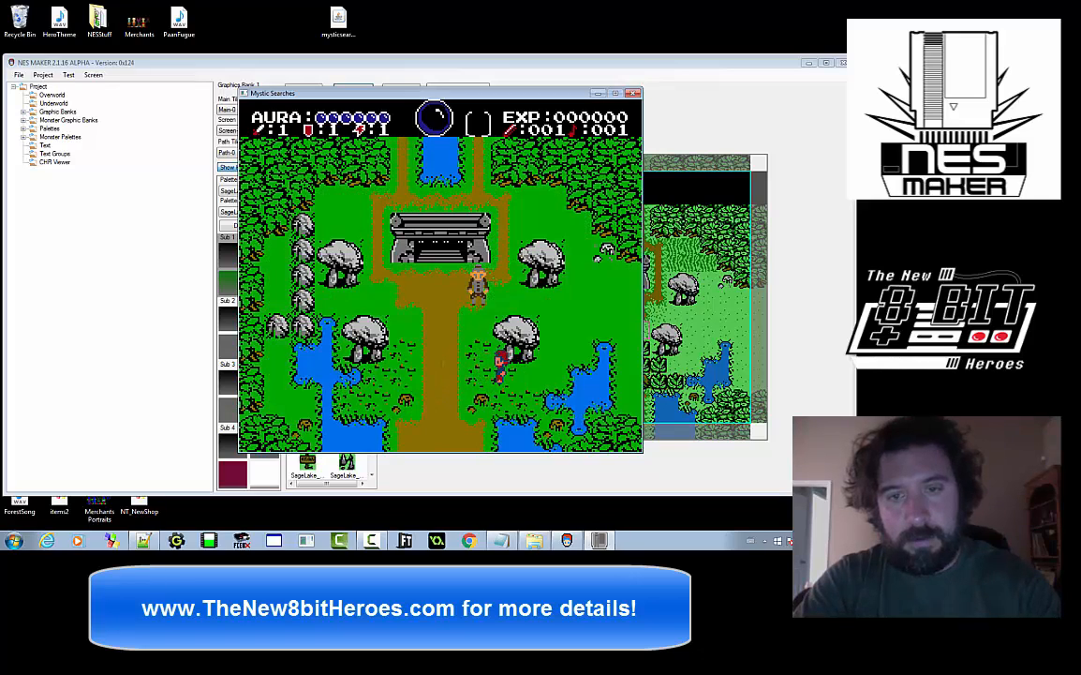
{"action": "key", "text": "Down"}
{"action": "key", "text": "Up"}
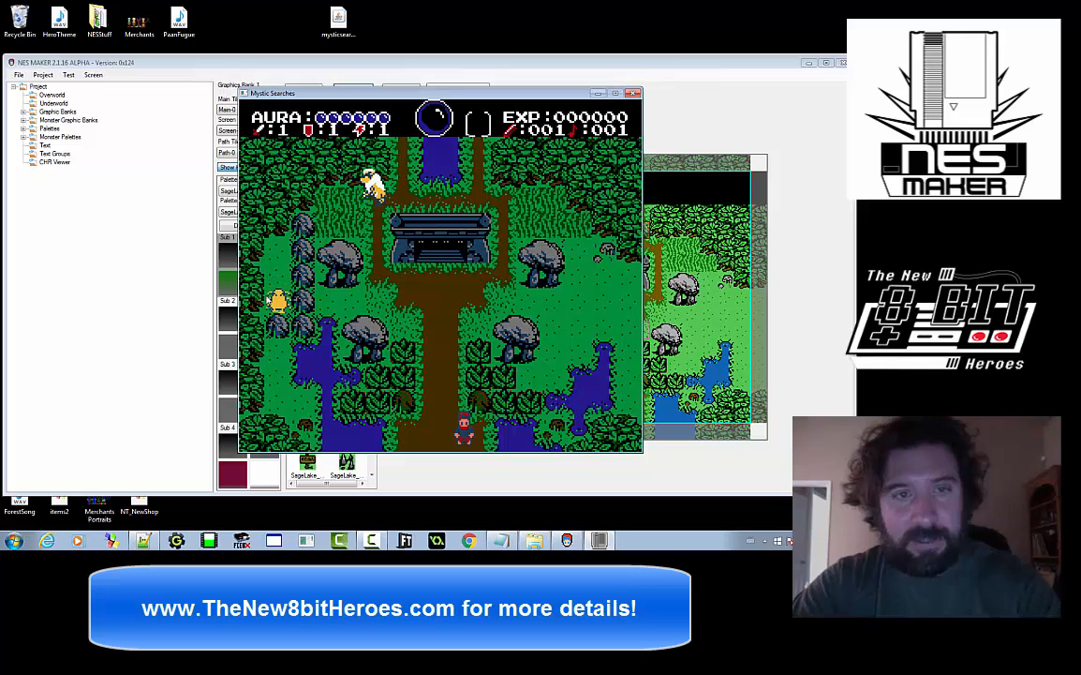
{"action": "key", "text": "Up"}
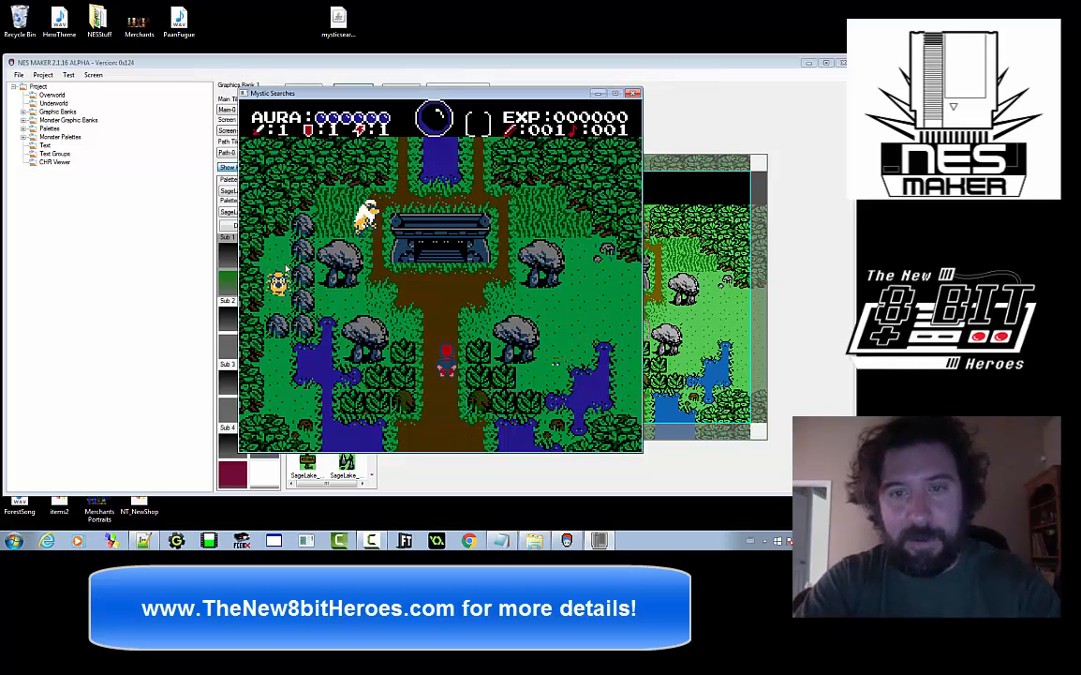
Walk the hero up the path to the front of the shrine at night, and head east between the boulders
{"action": "key", "text": "Down"}
{"action": "key", "text": "Left"}
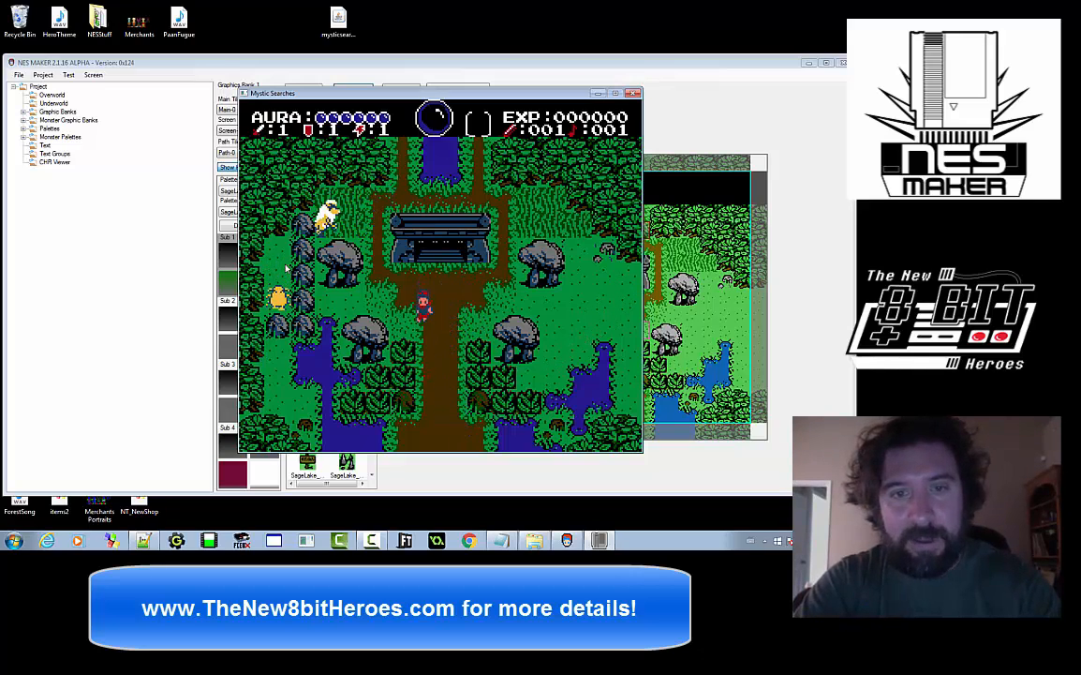
{"action": "key", "text": "Down"}
{"action": "key", "text": "Up"}
{"action": "key", "text": "Right"}
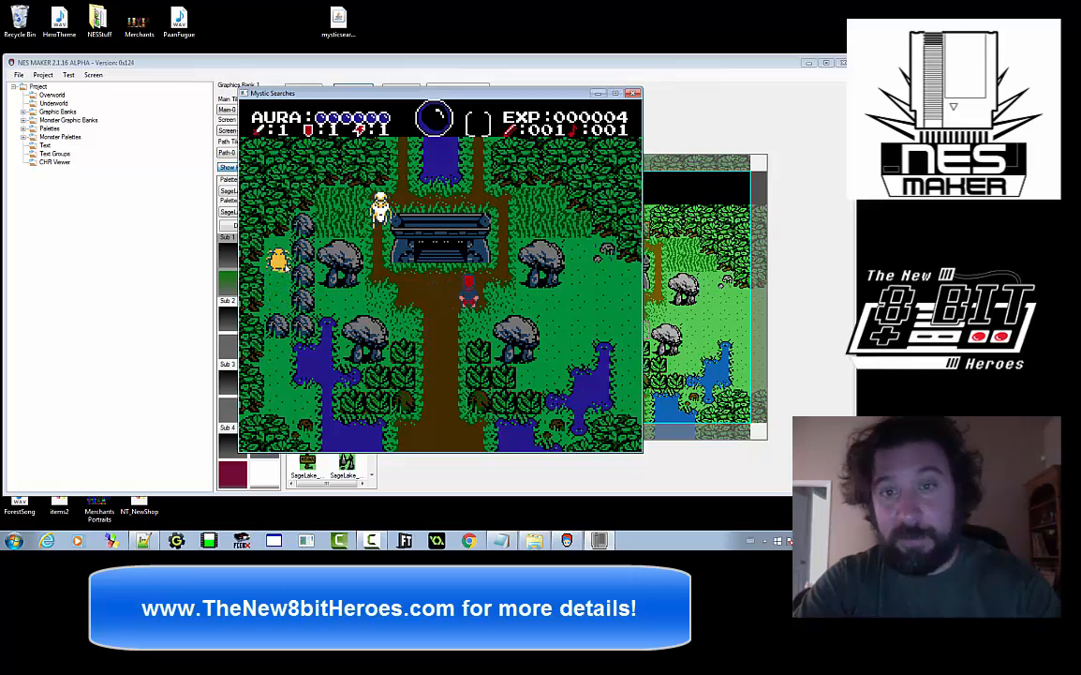
{"action": "key", "text": "Down"}
{"action": "key", "text": "Right"}
{"action": "key", "text": "Left"}
{"action": "key", "text": "Right"}
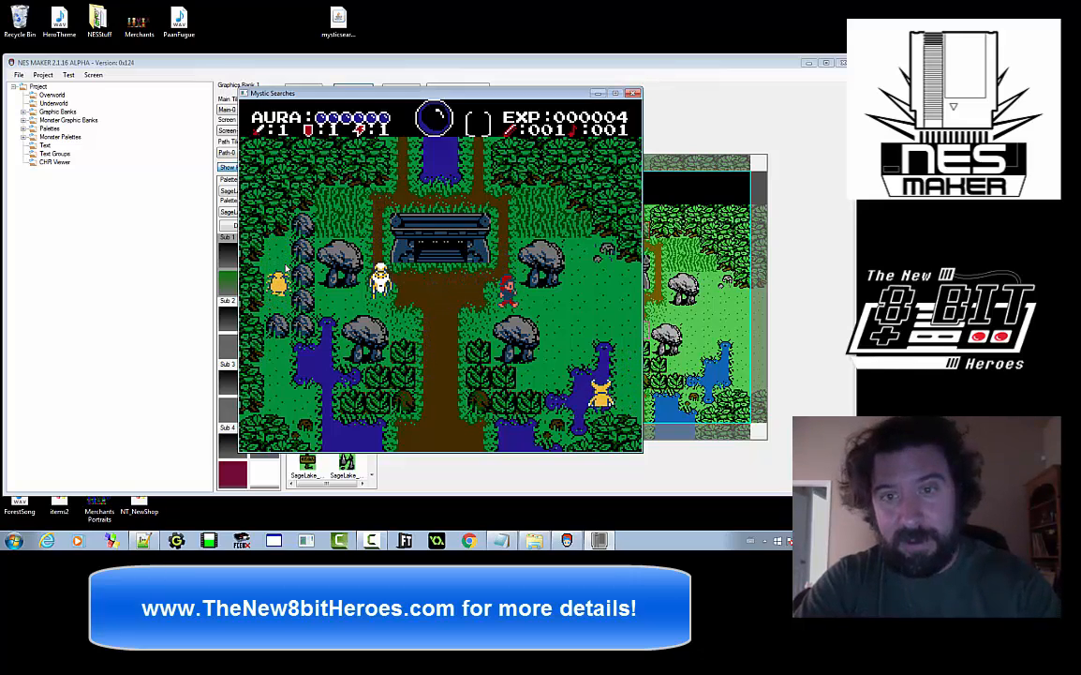
Walk the hero southeast to the pond and attack the horned monster beside it
{"action": "key", "text": "Down"}
{"action": "key", "text": "Down"}
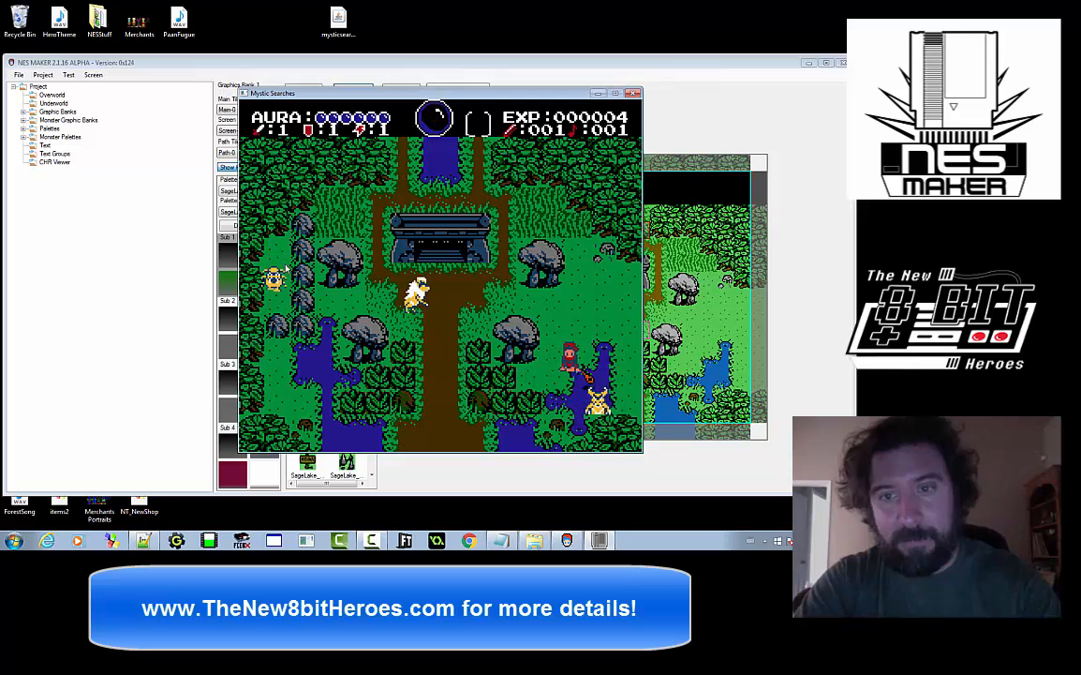
{"action": "key", "text": "Right"}
{"action": "key", "text": "Right"}
{"action": "key", "text": "z"}
{"action": "key", "text": "Up"}
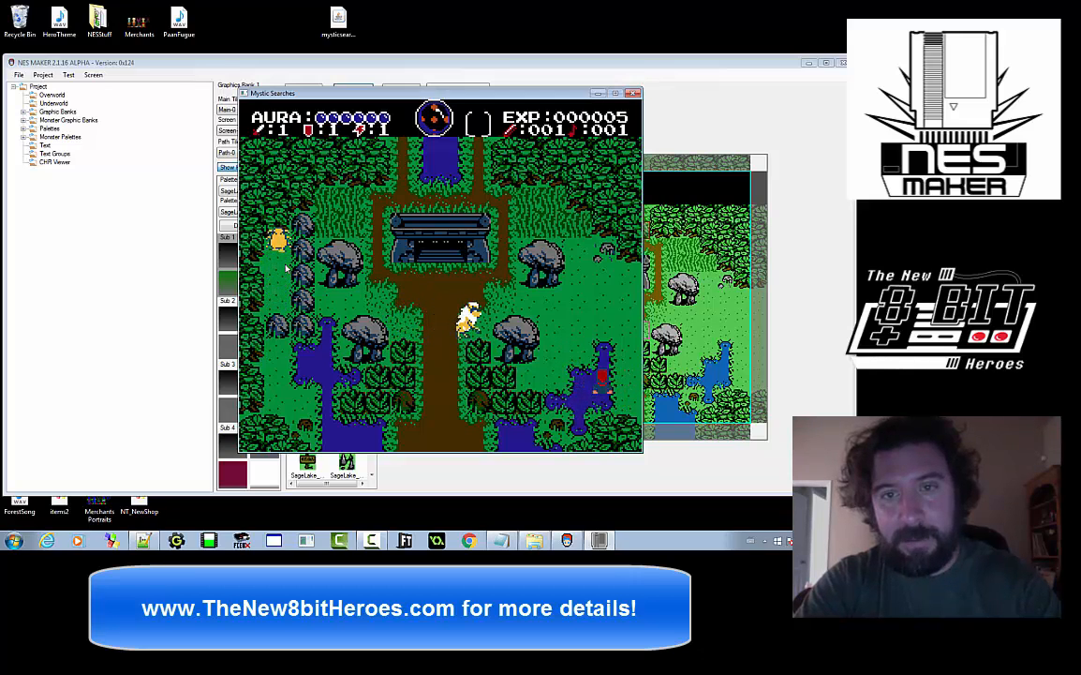
Walk the hero back to the central path and attack the monster coming in from the south edge
{"action": "key", "text": "Up"}
{"action": "key", "text": "Left"}
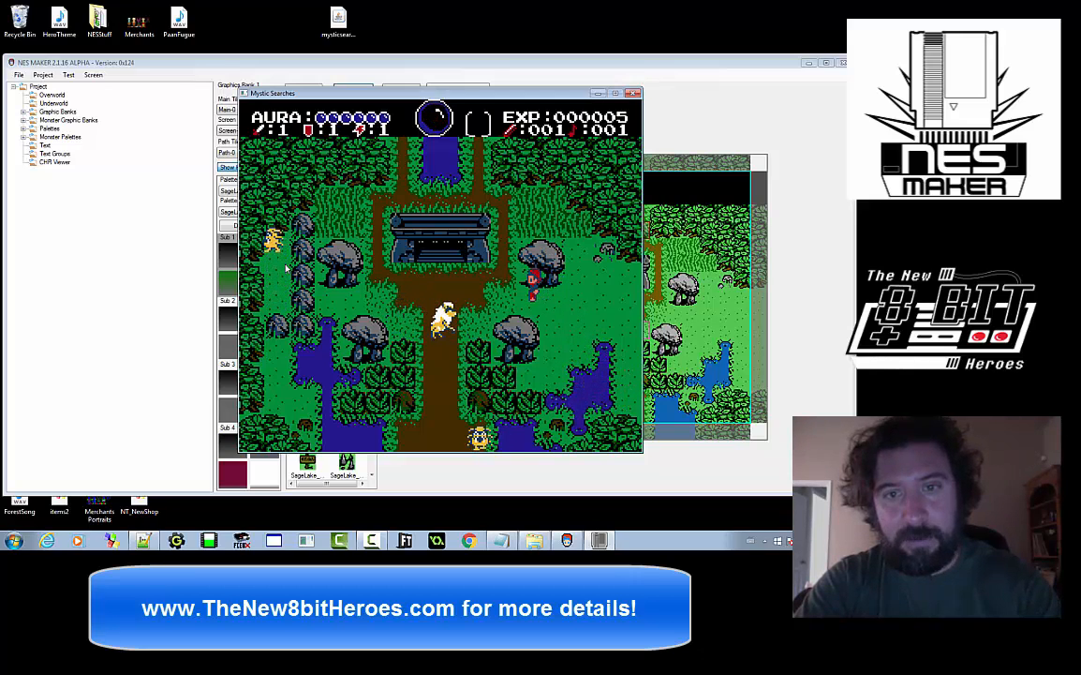
{"action": "key", "text": "Left"}
{"action": "key", "text": "Down"}
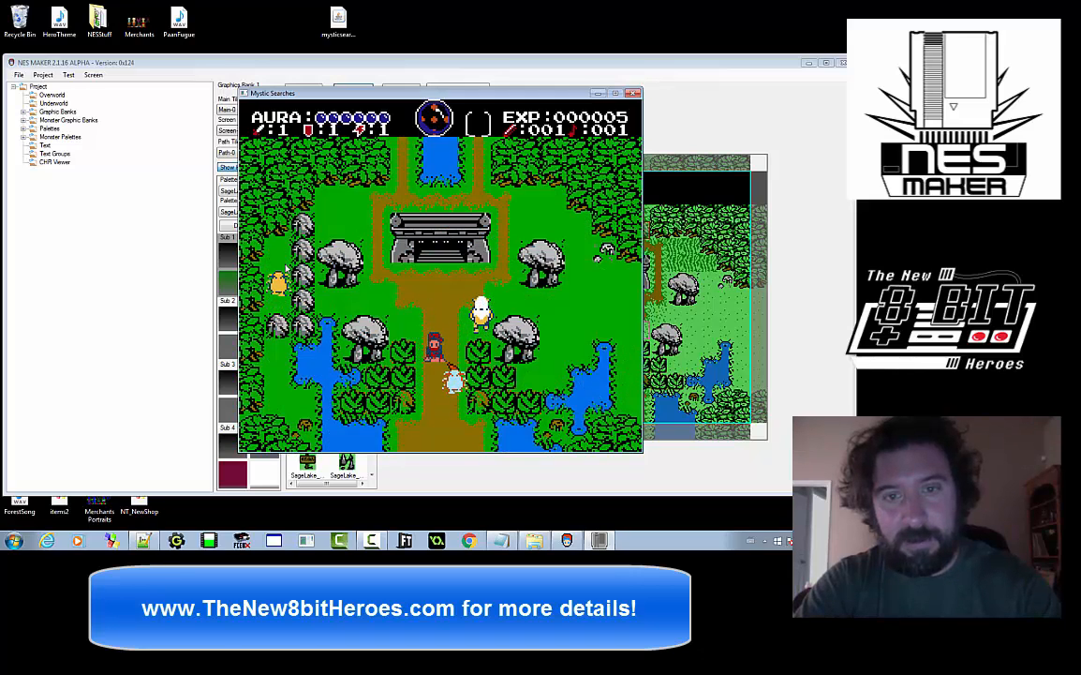
{"action": "key", "text": "Right"}
{"action": "key", "text": "Down"}
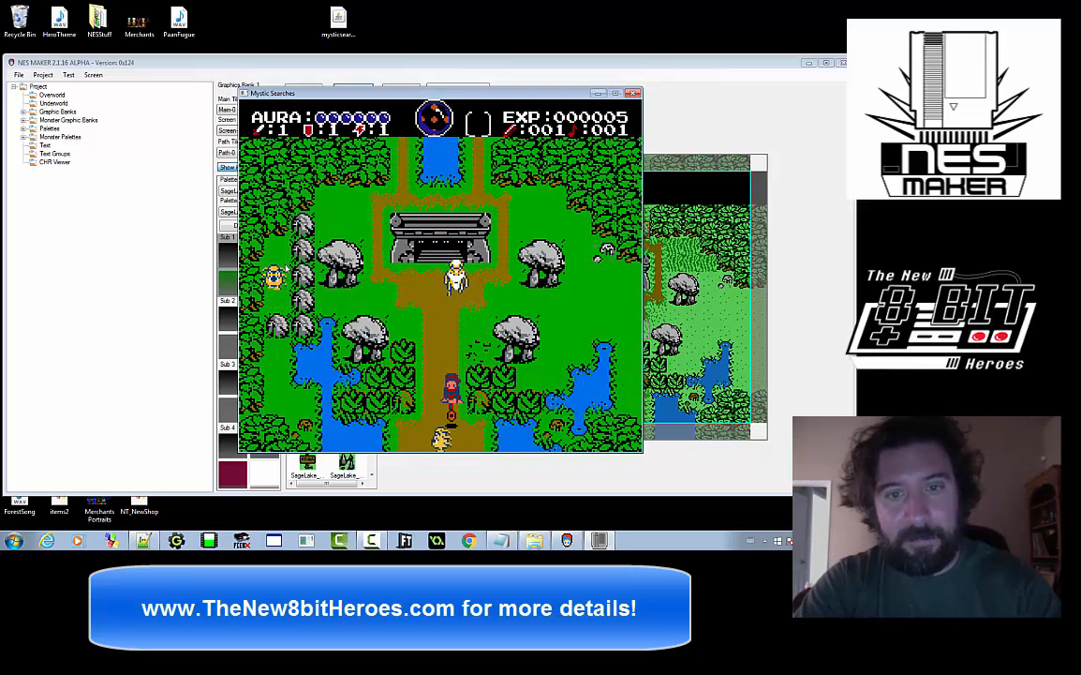
{"action": "key", "text": "z"}
{"action": "key", "text": "Left"}
{"action": "key", "text": "Up"}
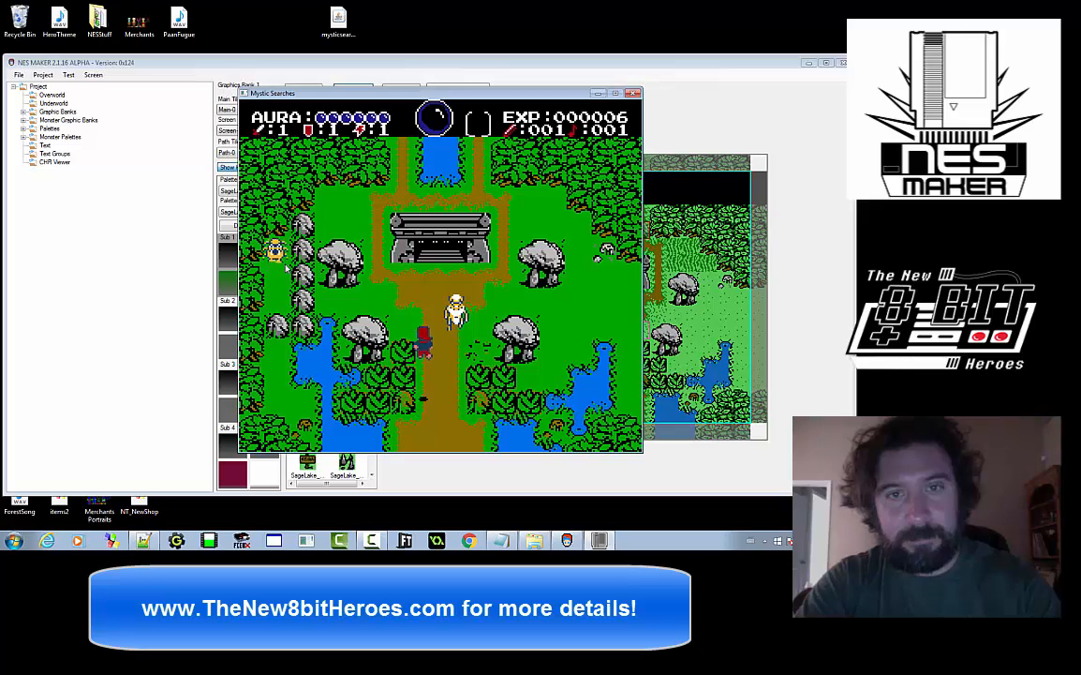
Walk the hero west past the boulders and attack the fixed monster behind the column of rocks
{"action": "key", "text": "Up"}
{"action": "key", "text": "Left"}
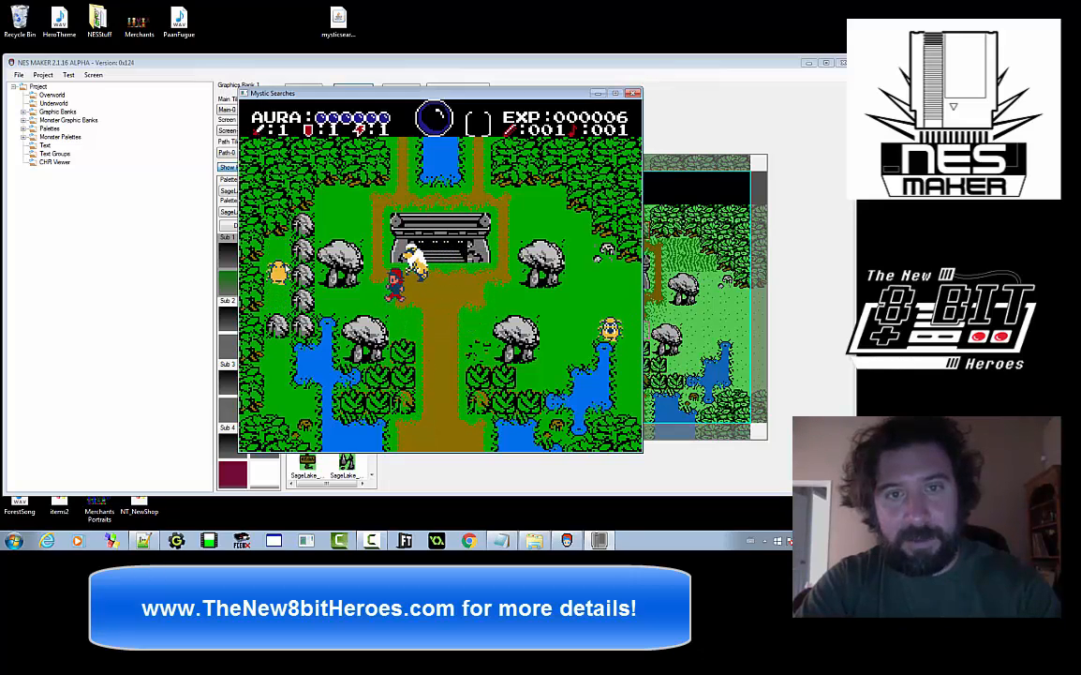
{"action": "key", "text": "Left"}
{"action": "key", "text": "Up"}
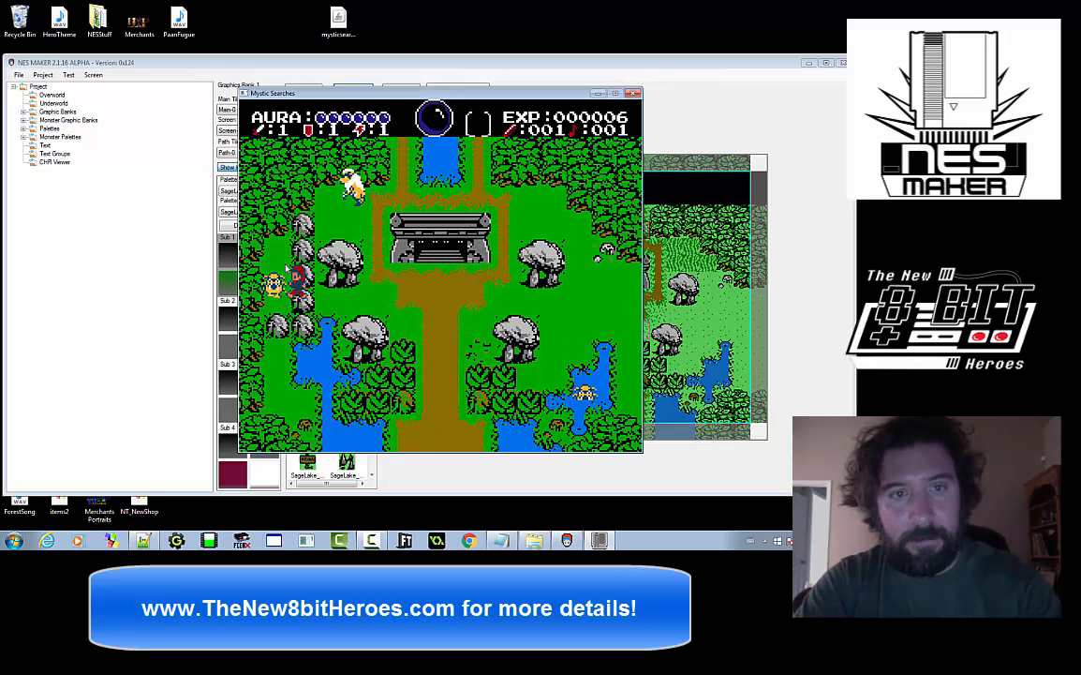
{"action": "key", "text": "Left"}
{"action": "key", "text": "Down"}
Walk the hero east across the screen and attack the horned monster northeast of the shrine
{"action": "key", "text": "Right"}
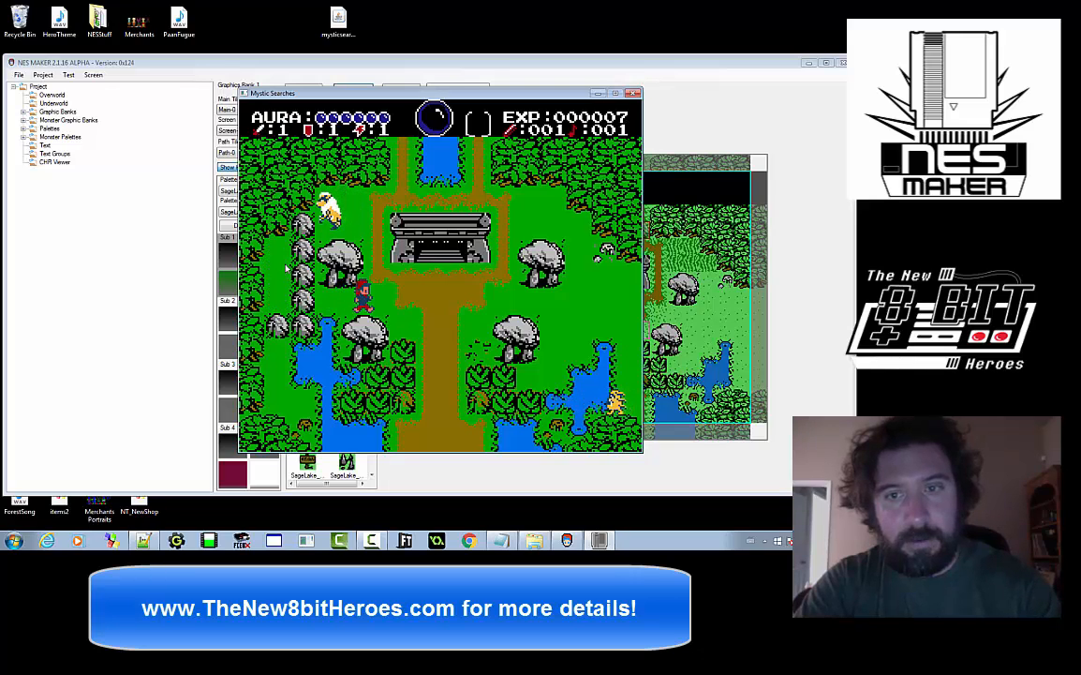
{"action": "key", "text": "Right"}
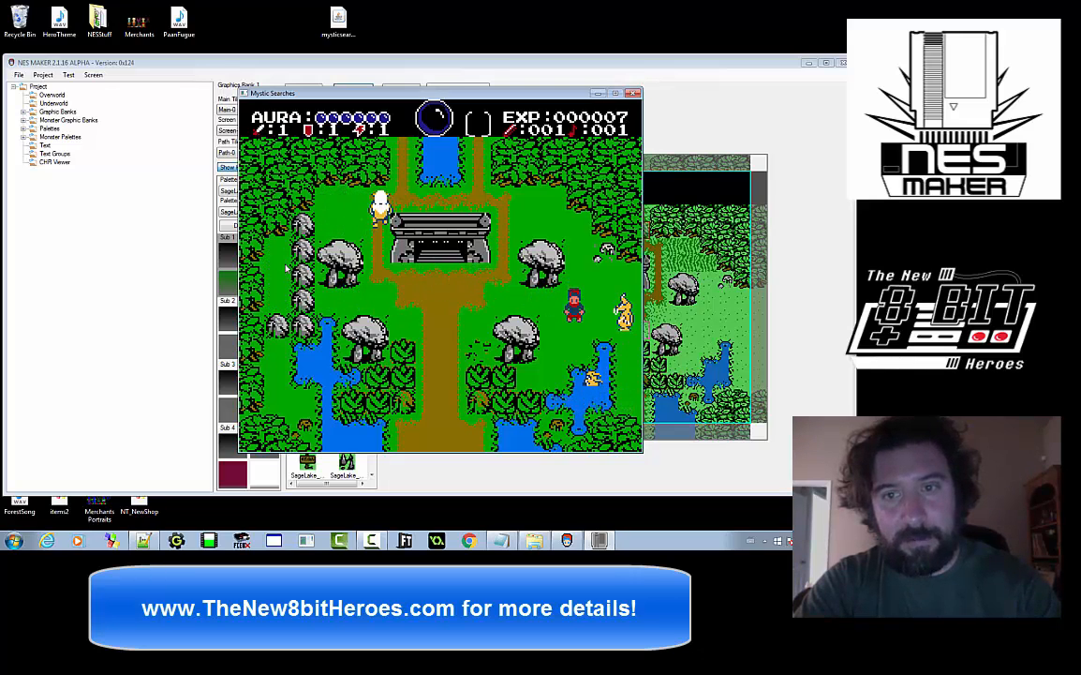
{"action": "key", "text": "Down"}
{"action": "key", "text": "Up"}
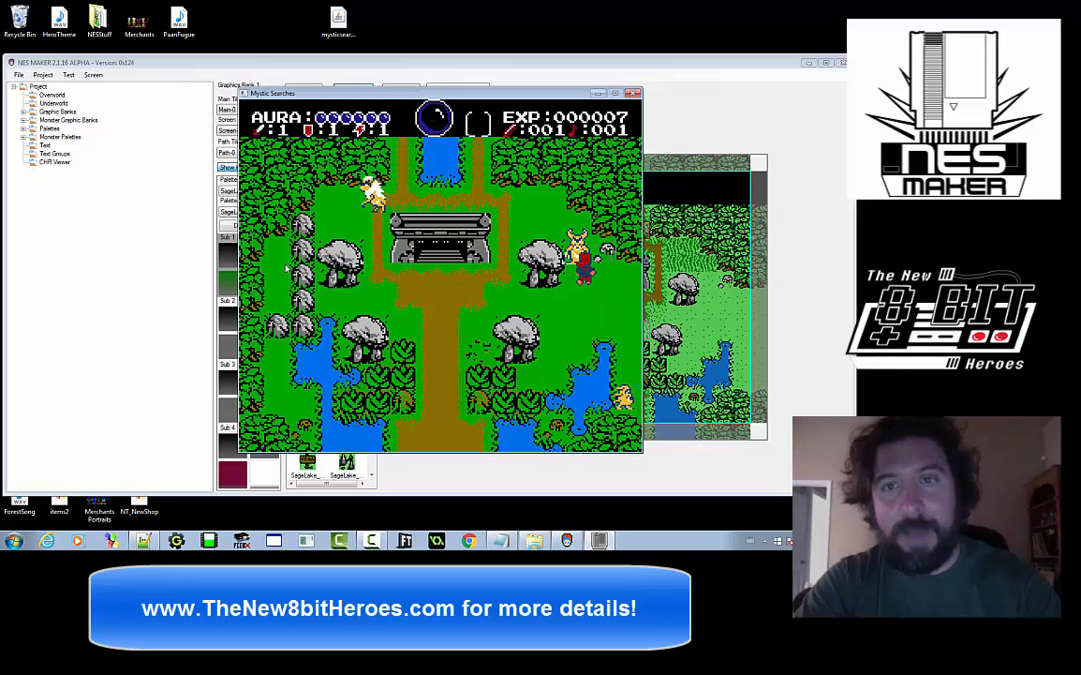
{"action": "key", "text": "Up"}
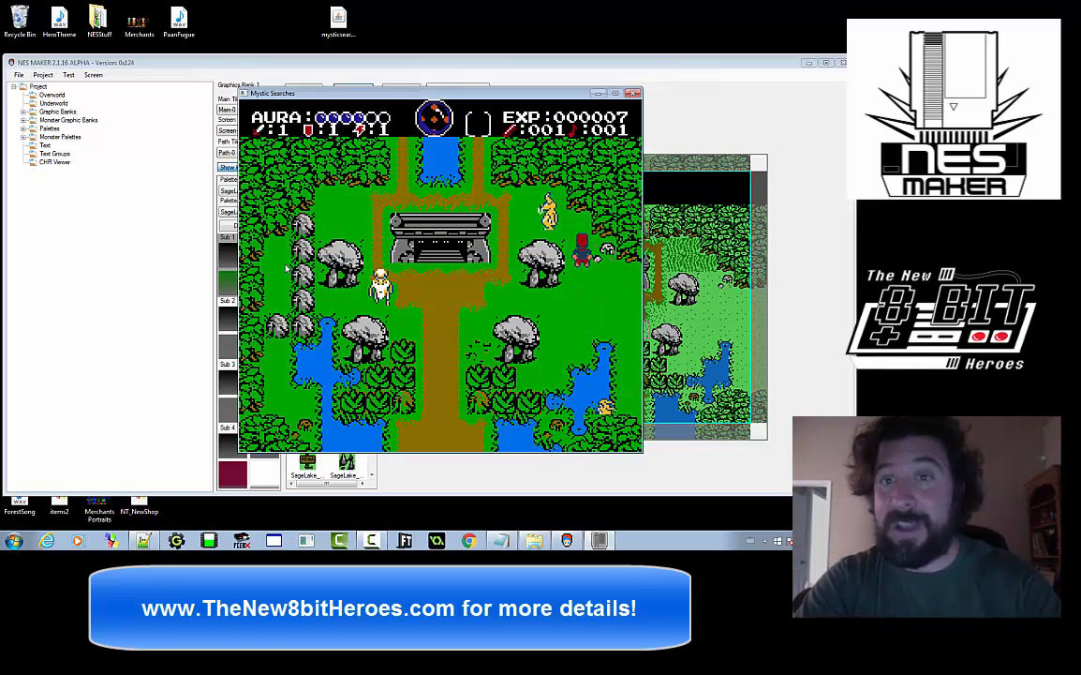
{"action": "key", "text": "Left"}
{"action": "key", "text": "z"}
{"action": "key", "text": "Down"}
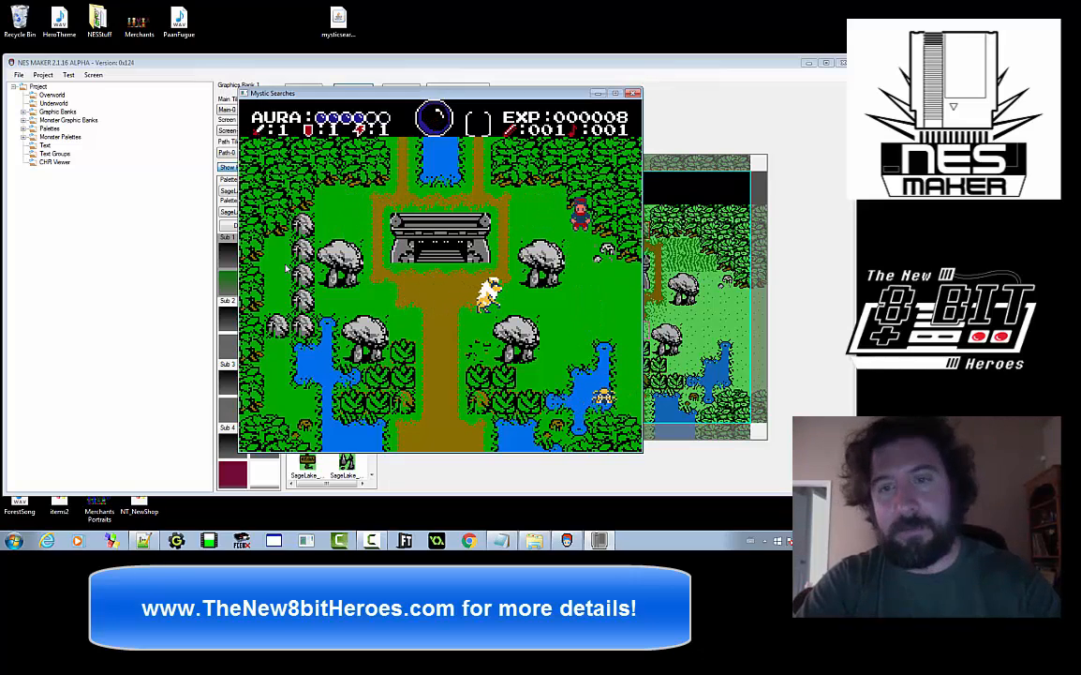
Walk the hero south and attack the small monster by the southeast pond
{"action": "key", "text": "Down"}
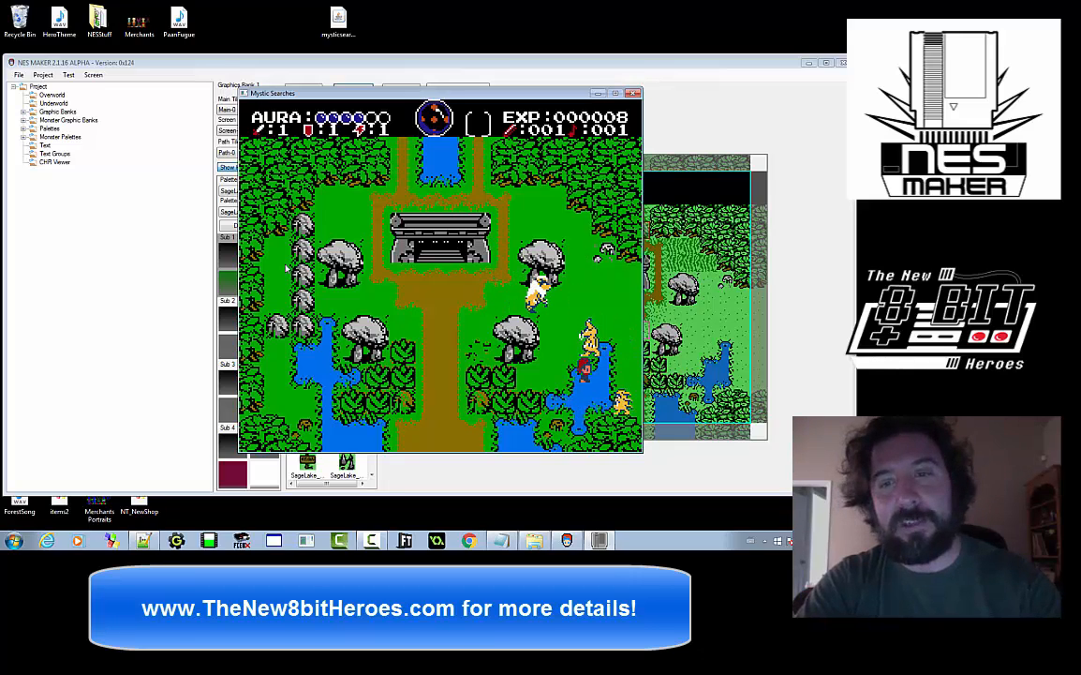
{"action": "key", "text": "z"}
{"action": "key", "text": "Up"}
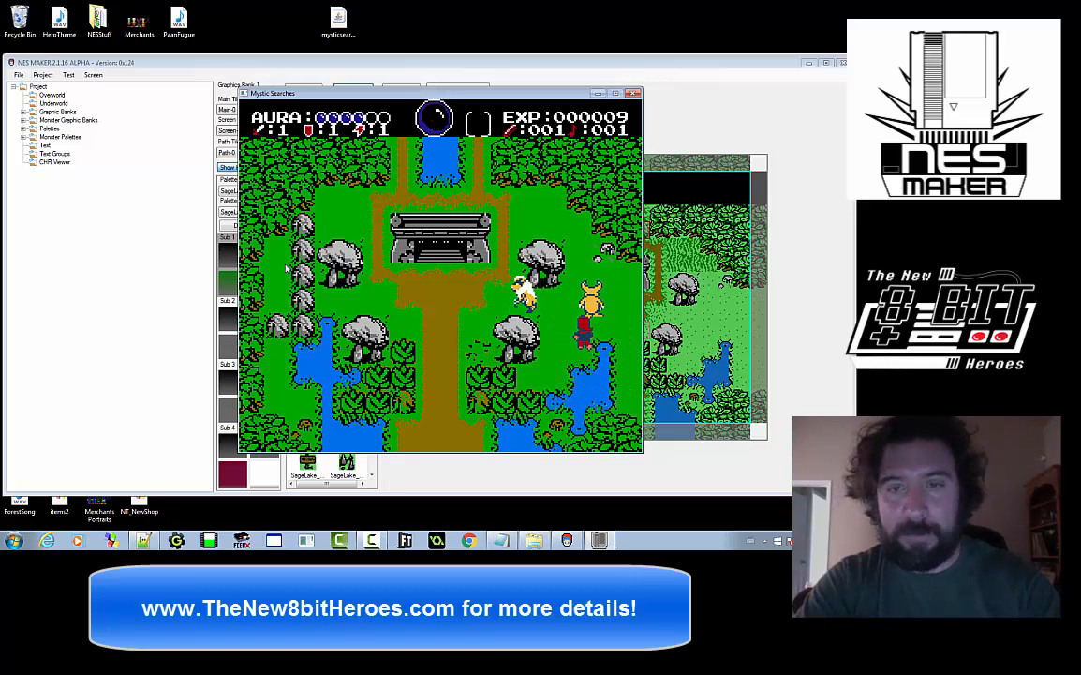
Chase the remaining horned monster north and attack it in the grass northeast of the shrine
{"action": "key", "text": "Up"}
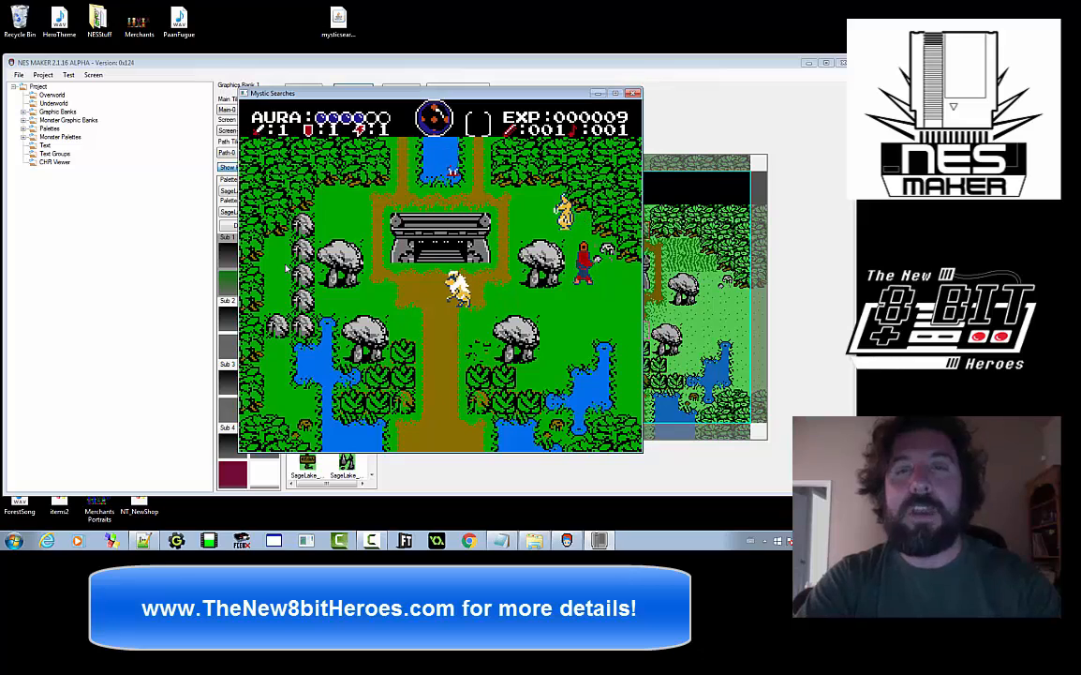
{"action": "key", "text": "Up"}
{"action": "key", "text": "Left"}
{"action": "key", "text": "z"}
{"action": "key", "text": "Left"}
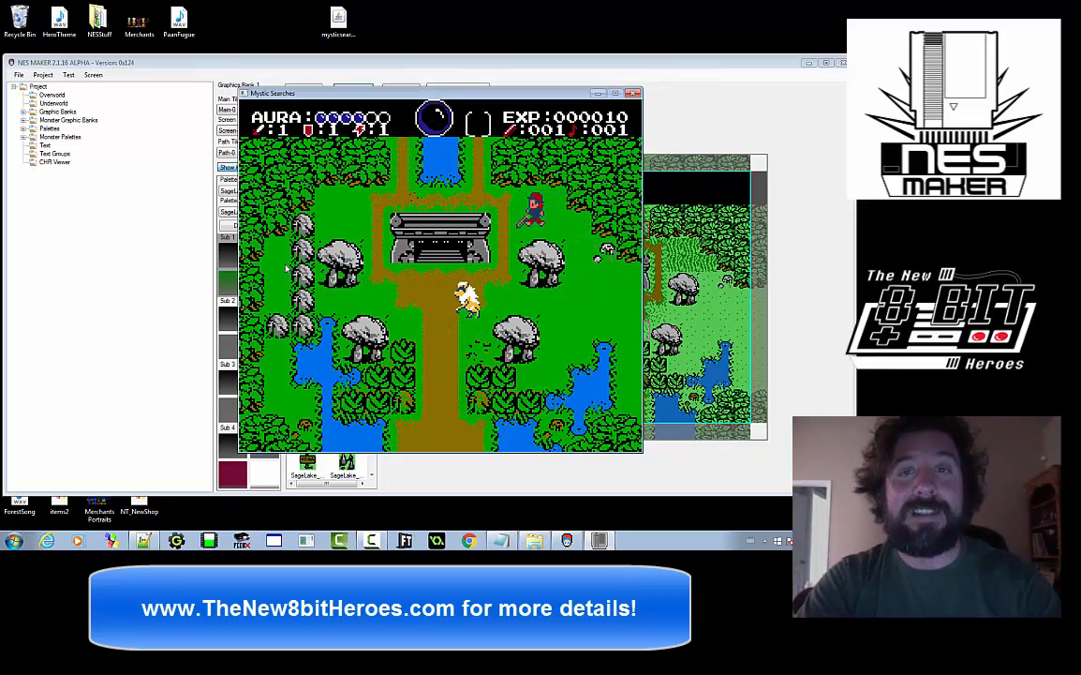
{"action": "key", "text": "Right"}
{"action": "key", "text": "Right"}
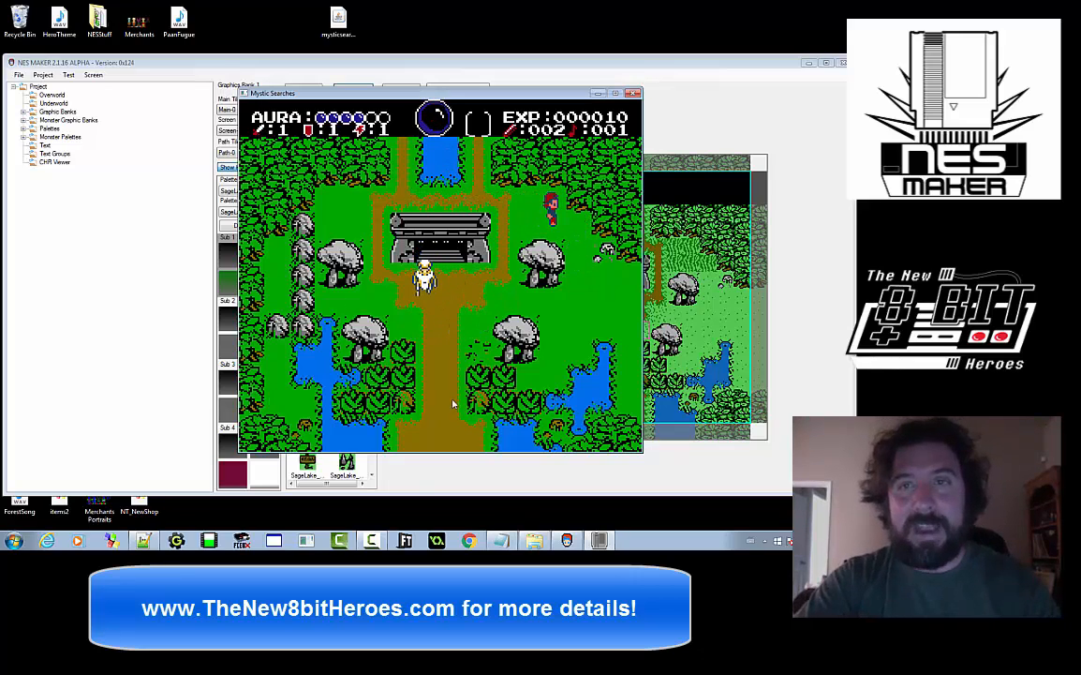
Close the game test and open the Night - Normal monster placement details of the shrine screen
{"action": "left_click", "coordinate": [635, 94]}
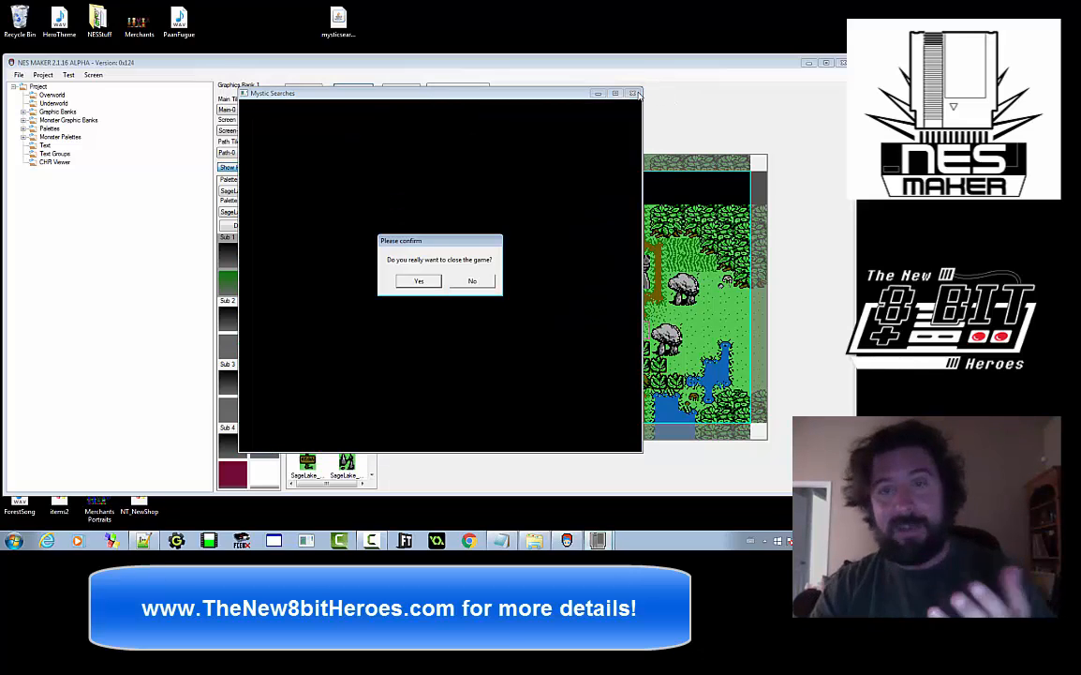
{"action": "left_click", "coordinate": [417, 281]}
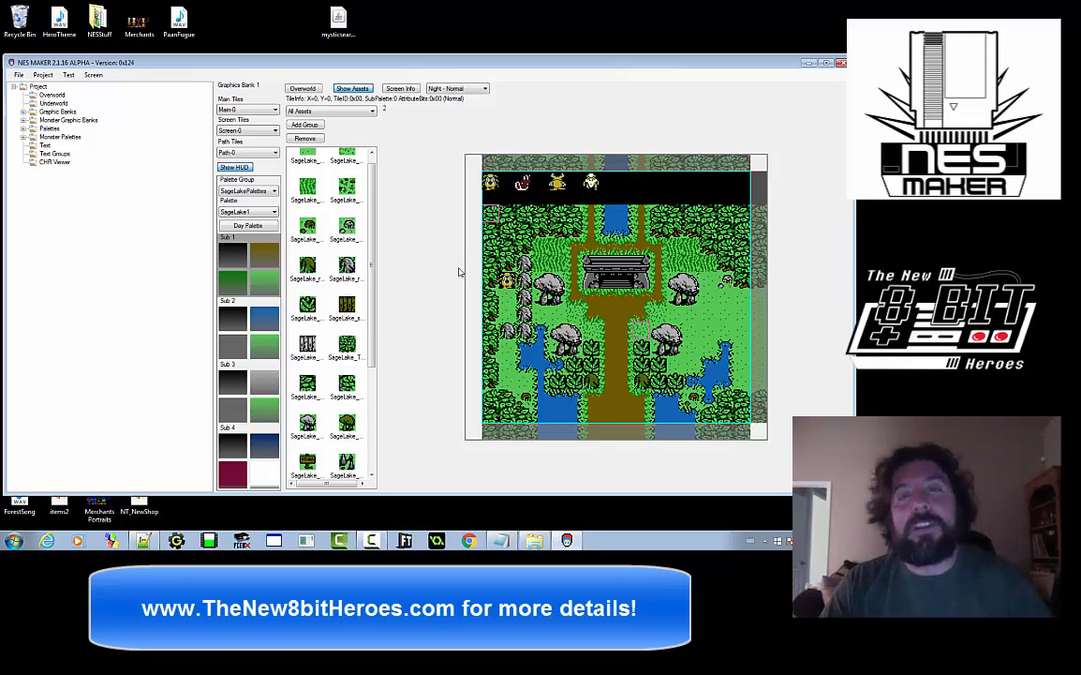
{"action": "right_click", "coordinate": [514, 225]}
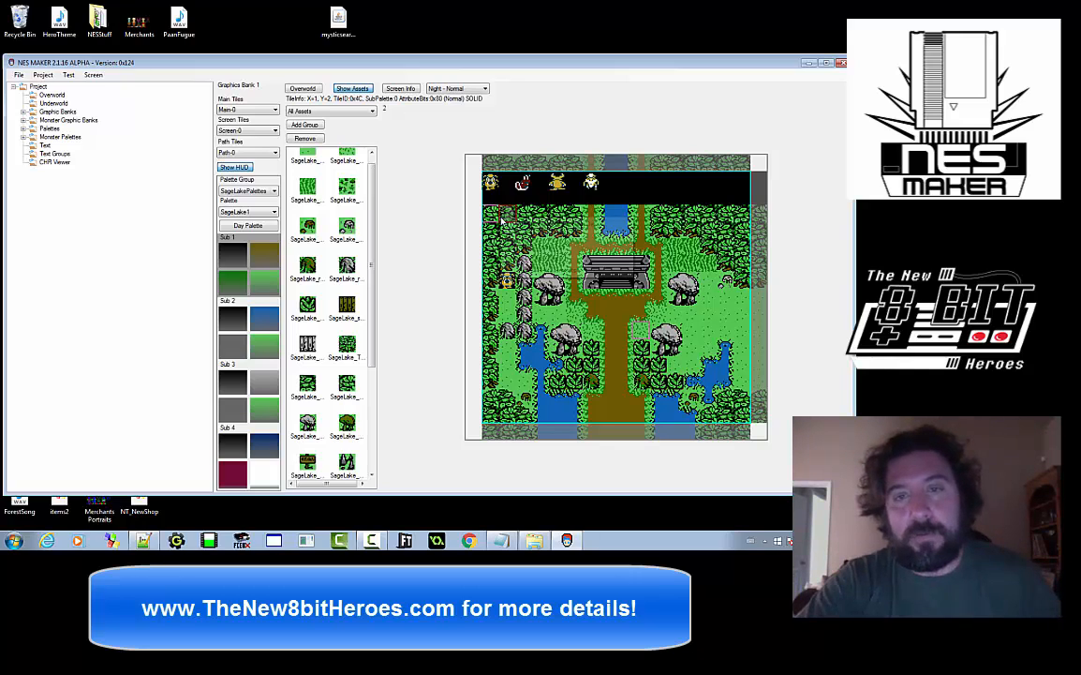
{"action": "left_click", "coordinate": [523, 224]}
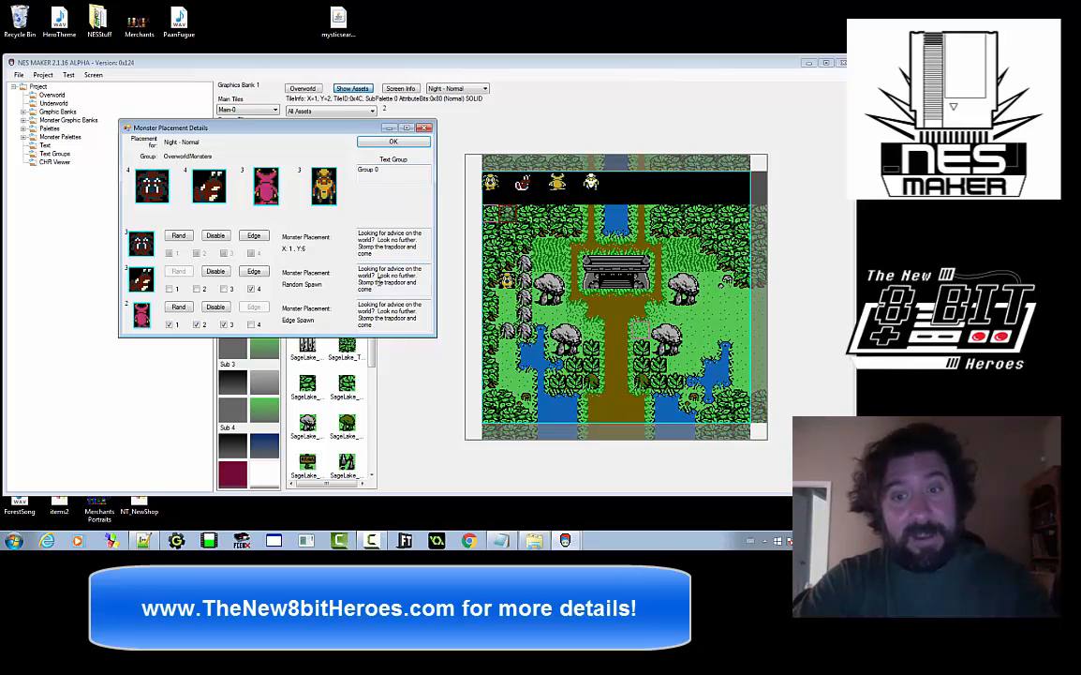
Browse the exported collision files in ScreenData's CollisionTables folder, and return to the shrine screen in the editor
{"action": "left_click", "coordinate": [535, 542]}
{"action": "double_click", "coordinate": [370, 150]}
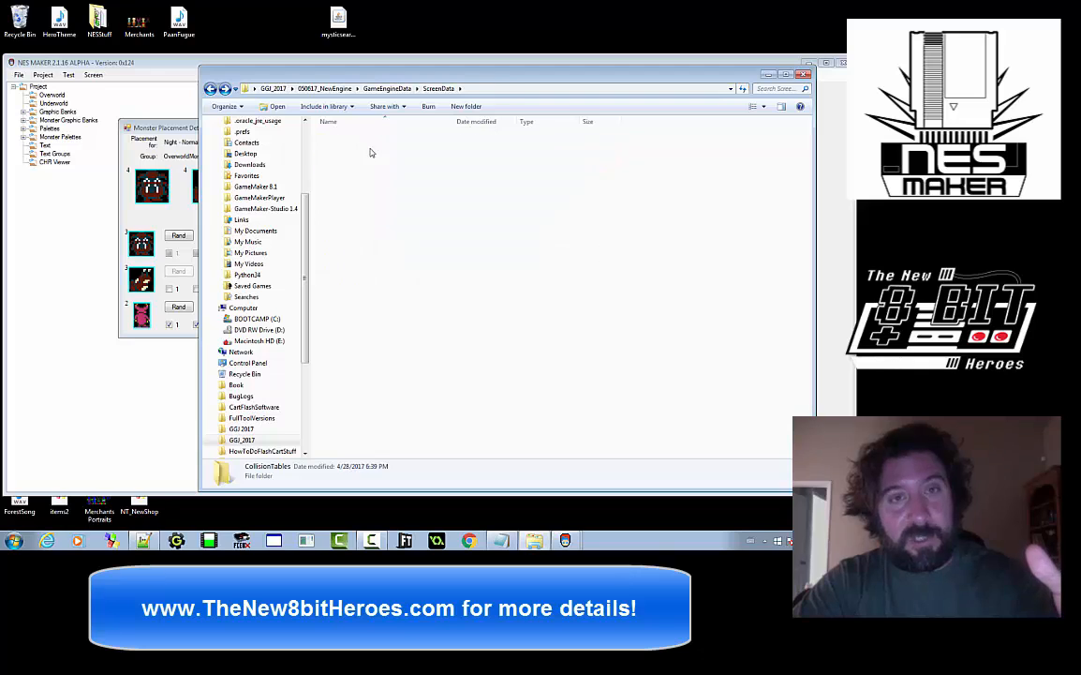
{"action": "double_click", "coordinate": [370, 149]}
{"action": "left_click", "coordinate": [361, 137]}
{"action": "right_click", "coordinate": [371, 139]}
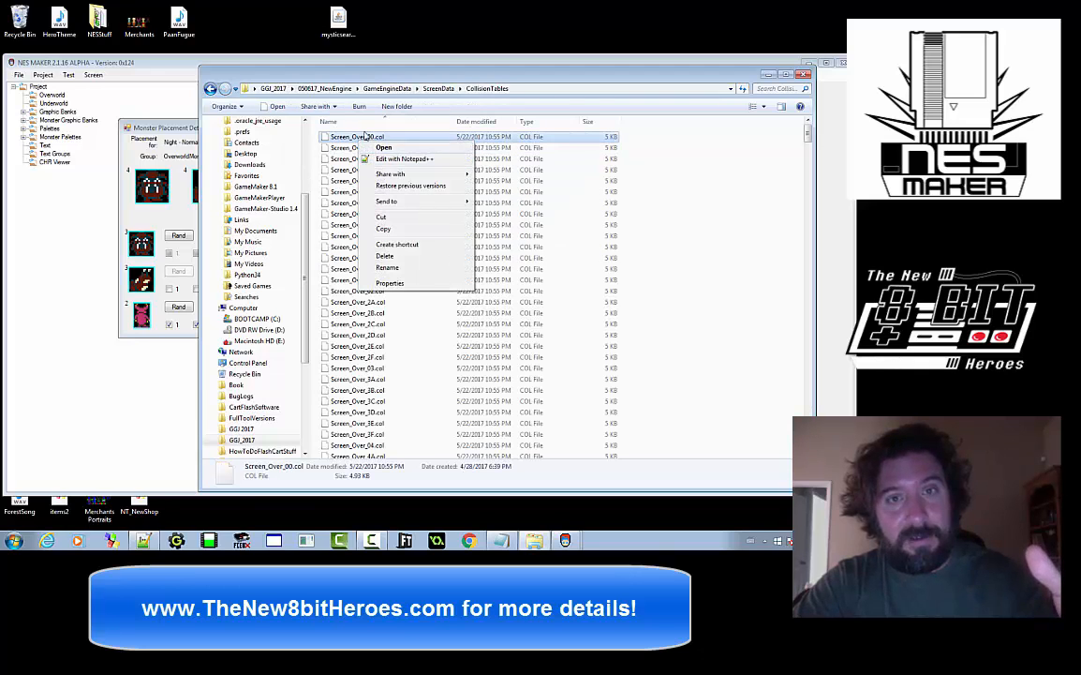
{"action": "left_click", "coordinate": [120, 376]}
{"action": "left_click", "coordinate": [356, 129]}
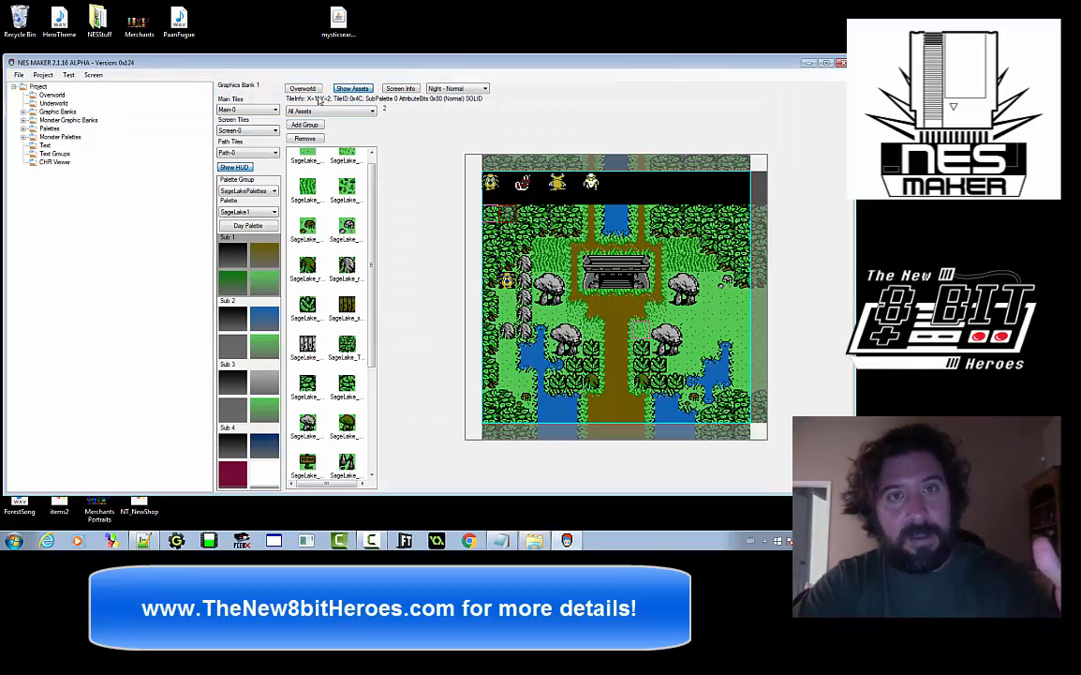
Return to the overworld map and view the latest export of the shrine screen
{"action": "left_click", "coordinate": [310, 90]}
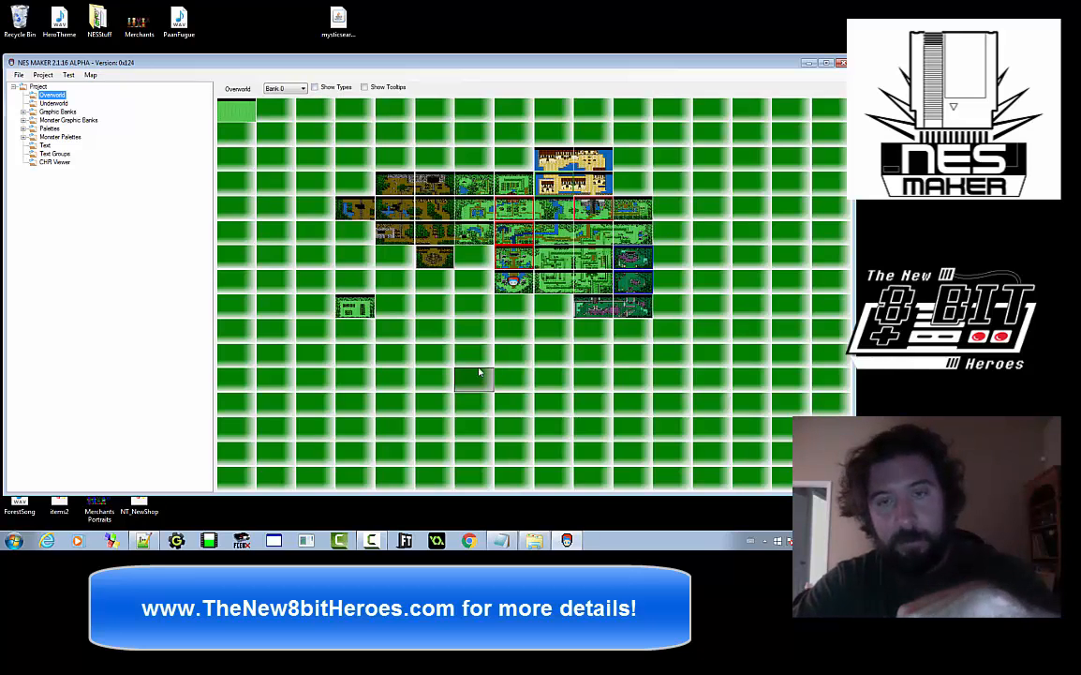
{"action": "right_click", "coordinate": [533, 267]}
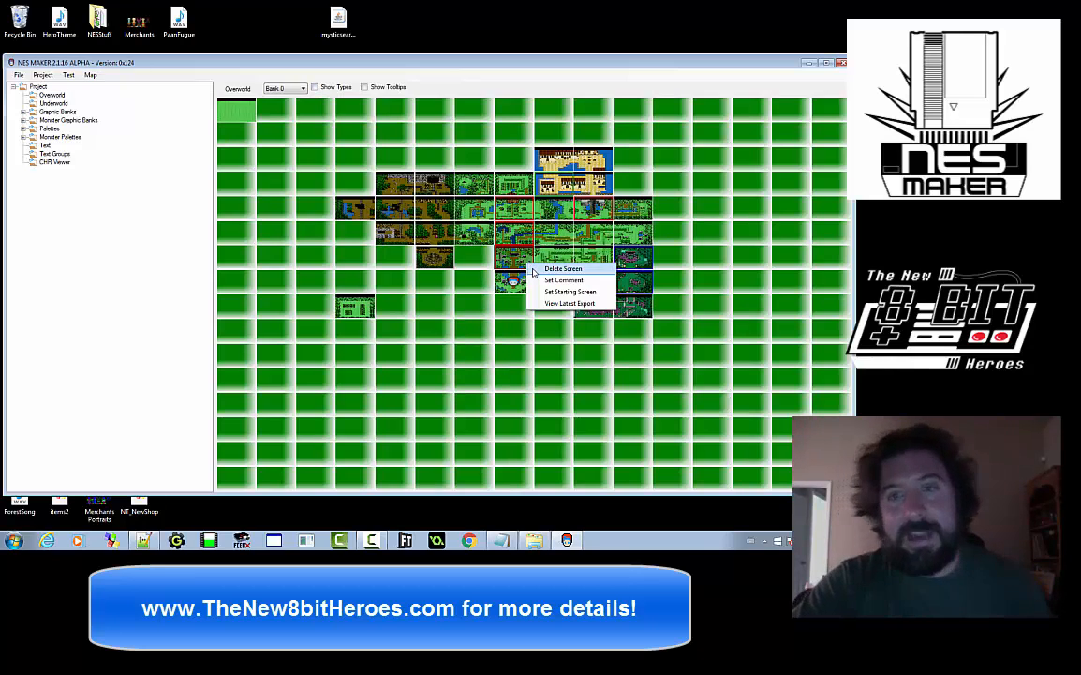
{"action": "left_click", "coordinate": [543, 303]}
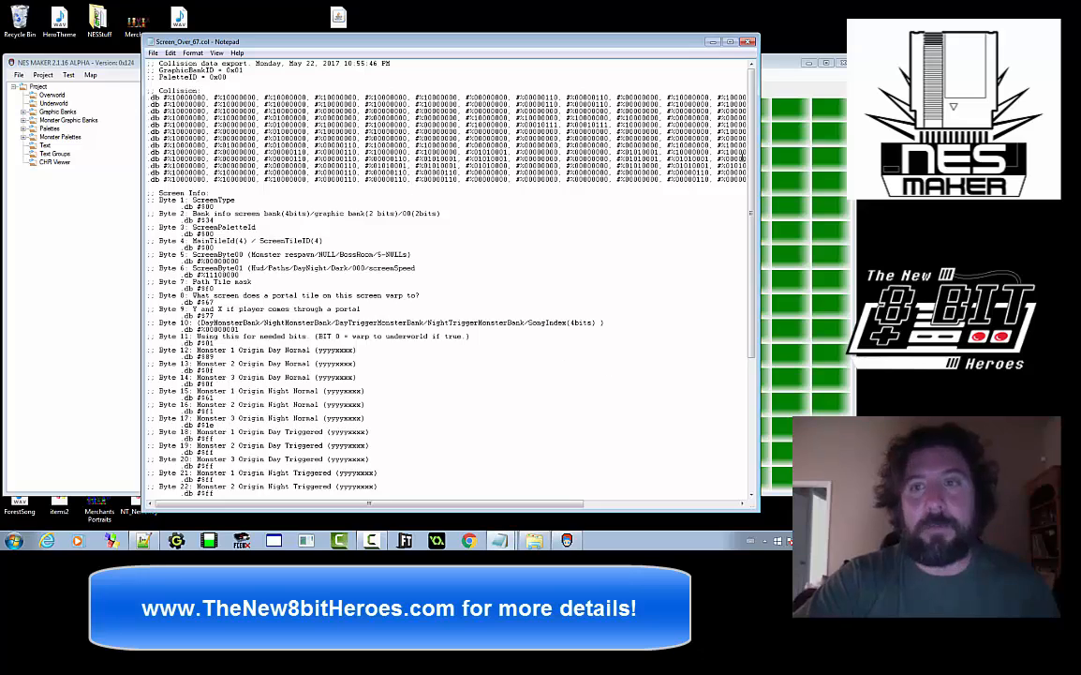
Examine the collision data and screen info bytes in Screen_Over_67.col, including the monster origins and groups, and close the file
{"action": "scroll", "coordinate": [751, 176], "scroll_direction": "down", "scroll_amount": 5}
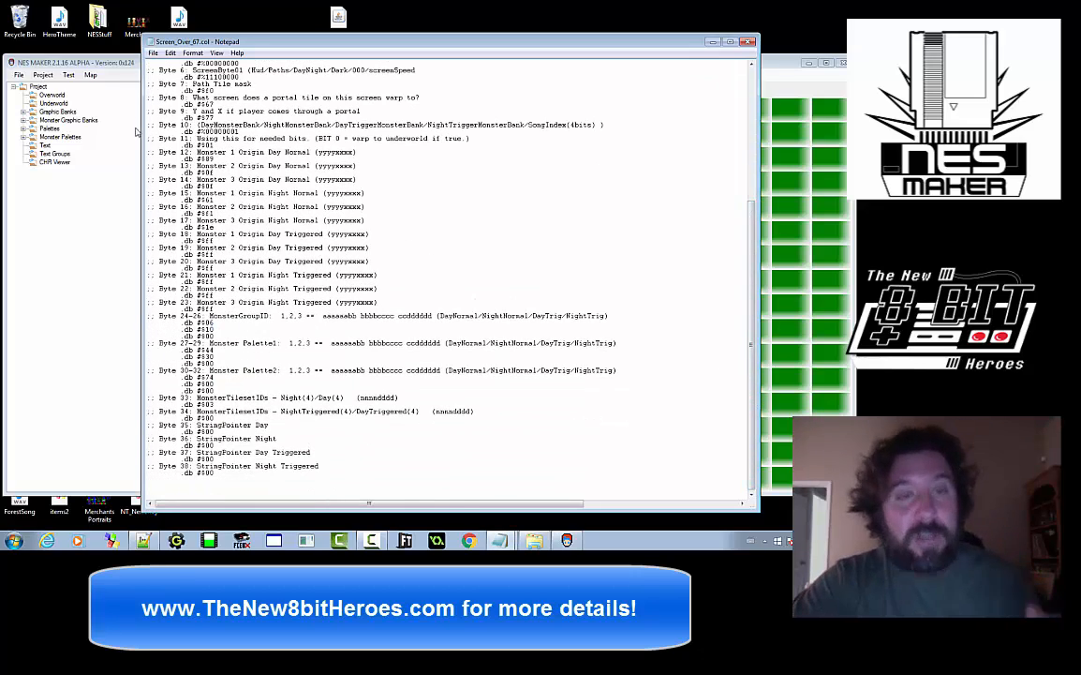
{"action": "left_click_drag", "start_coordinate": [749, 281], "coordinate": [749, 136]}
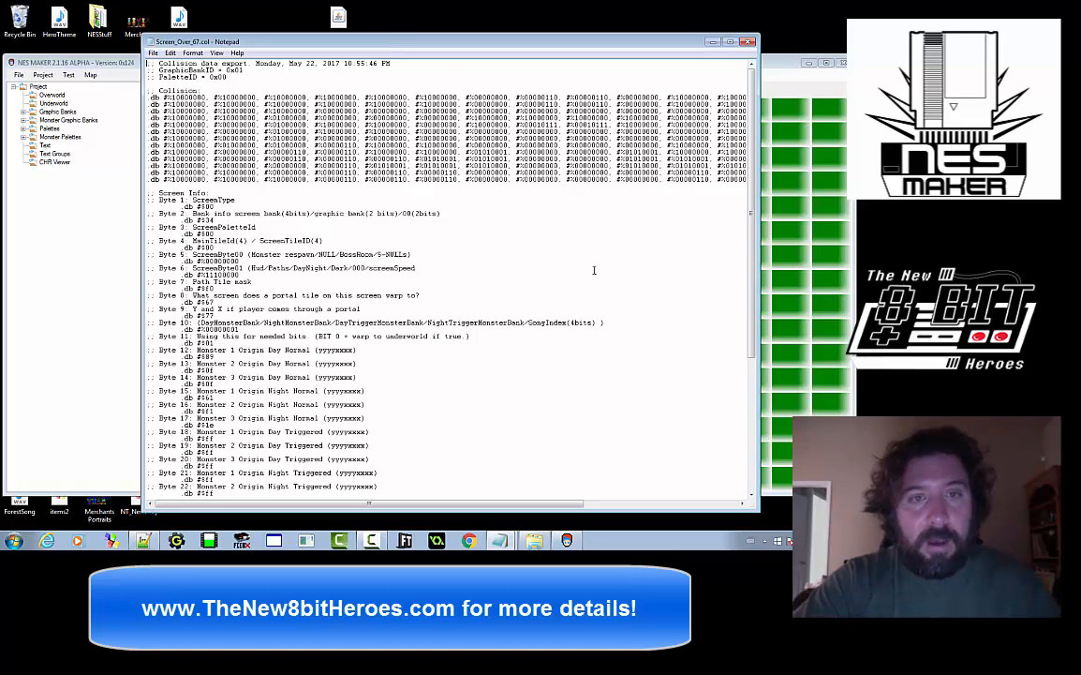
{"action": "scroll", "coordinate": [684, 170], "scroll_direction": "down", "scroll_amount": 10}
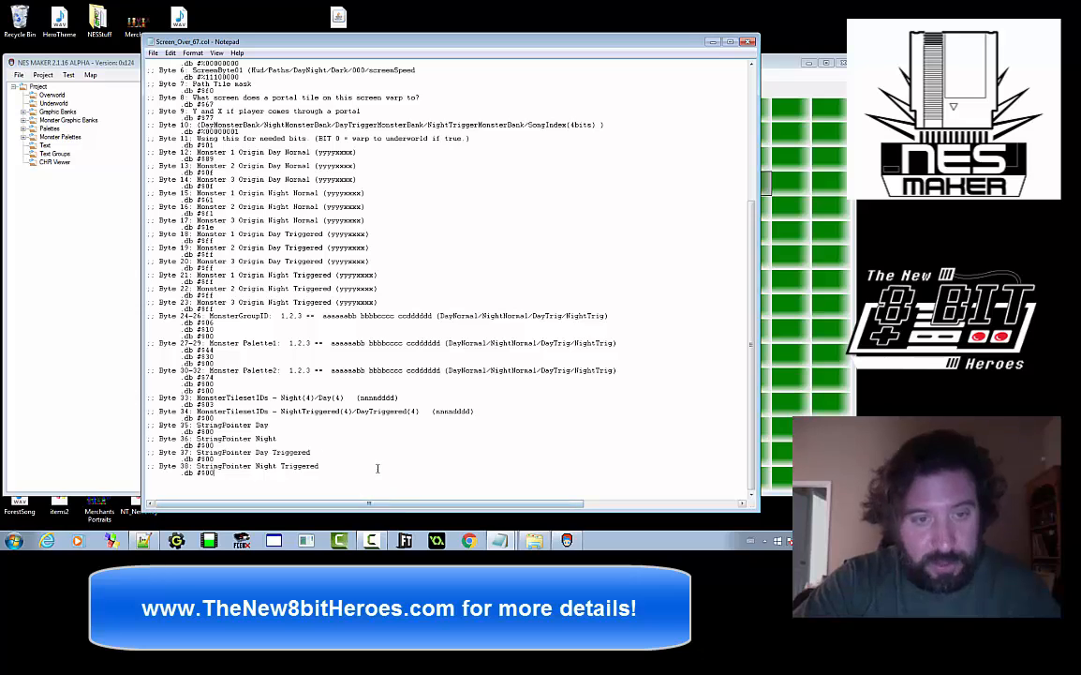
{"action": "left_click_drag", "start_coordinate": [377, 472], "coordinate": [215, 58]}
{"action": "left_click", "coordinate": [161, 165]}
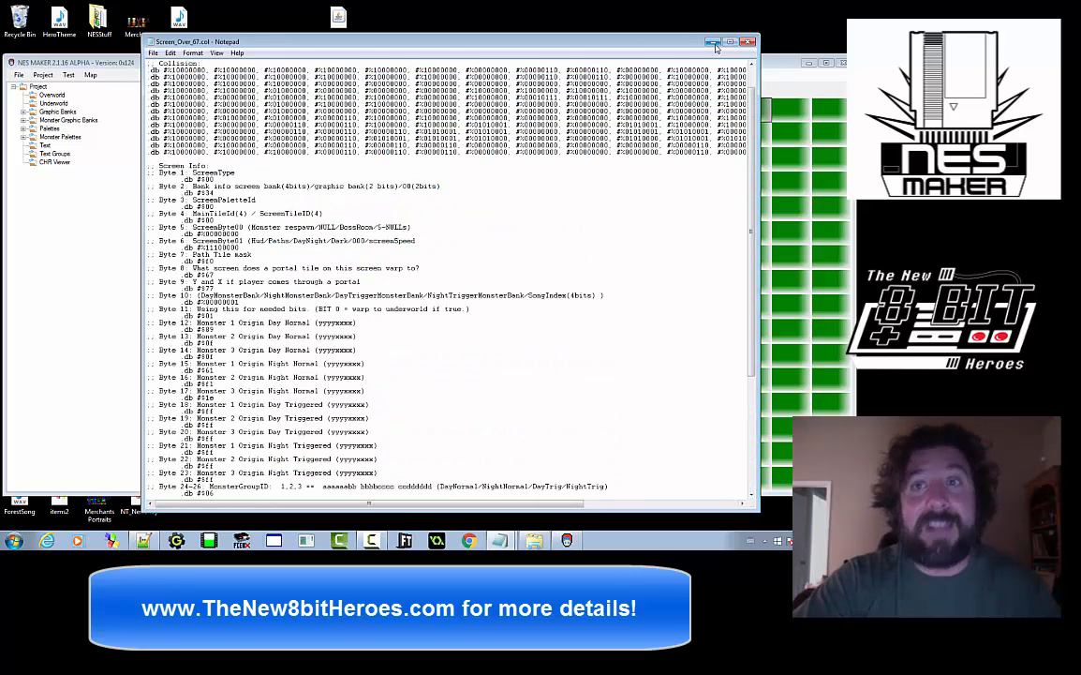
{"action": "left_click", "coordinate": [747, 41]}
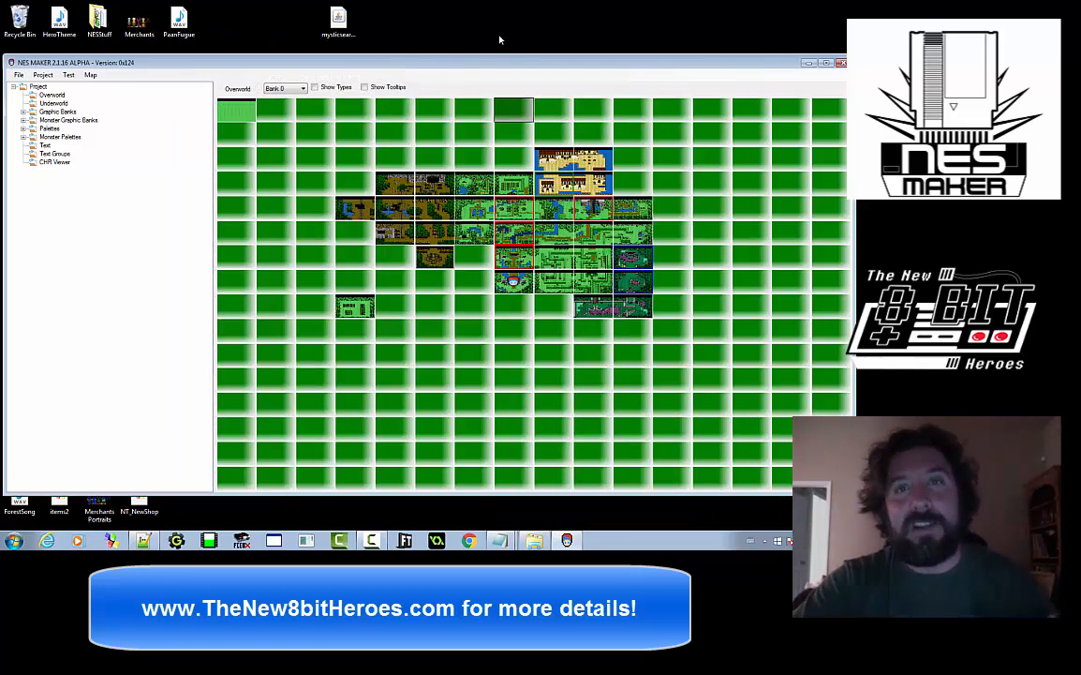
{"action": "left_click_drag", "start_coordinate": [496, 54], "coordinate": [497, 50]}
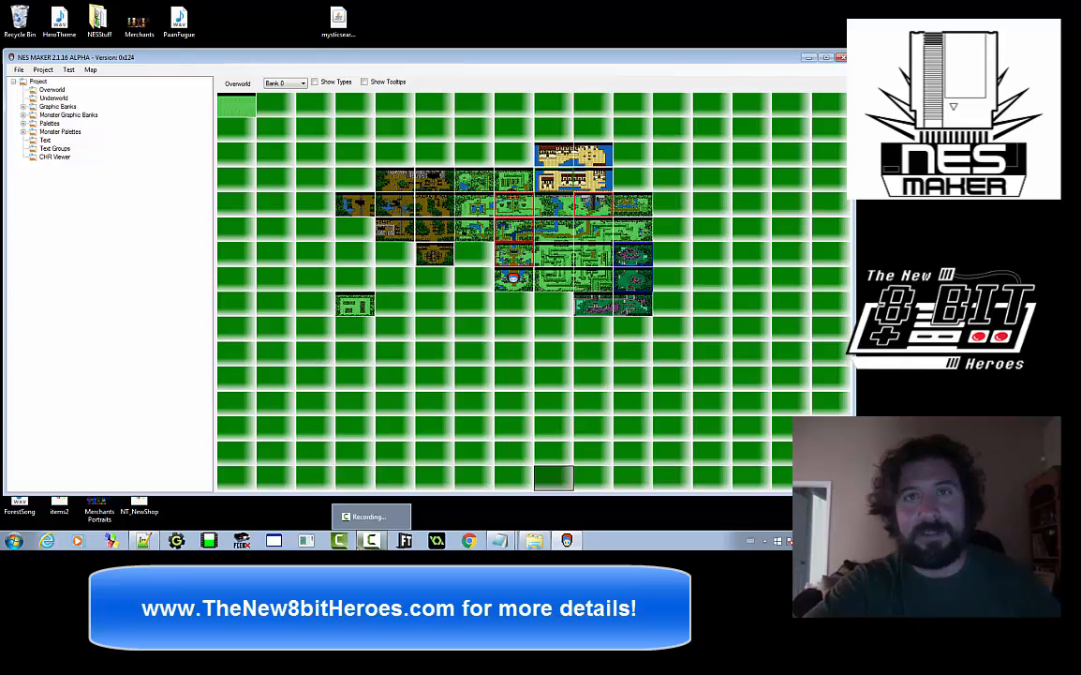
{"action": "right_click", "coordinate": [371, 541]}
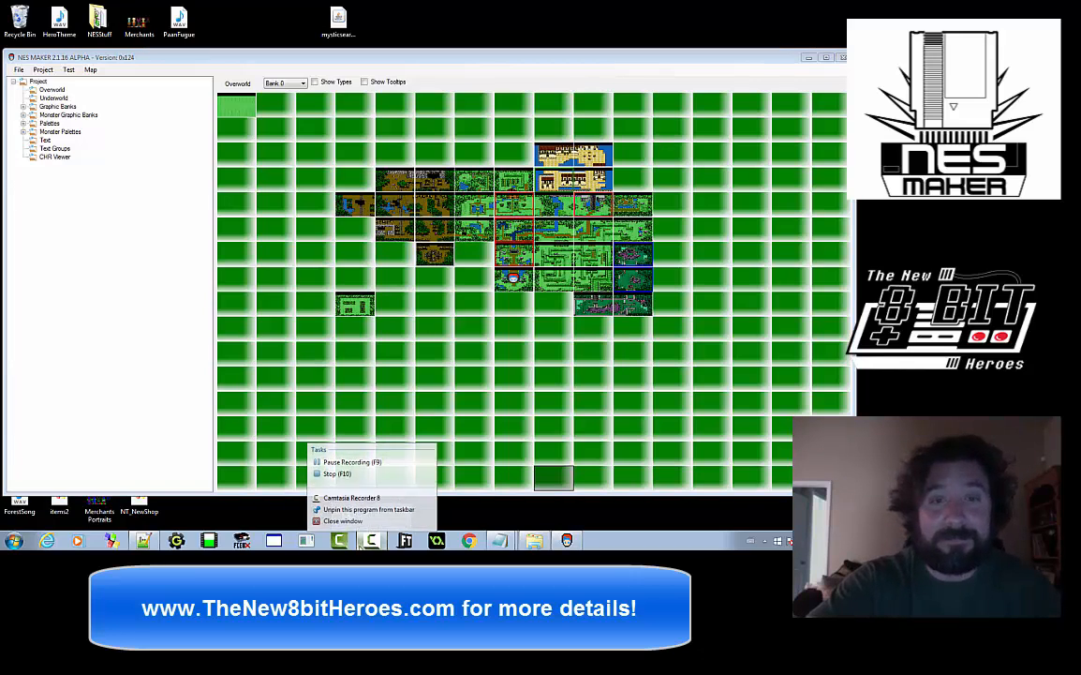